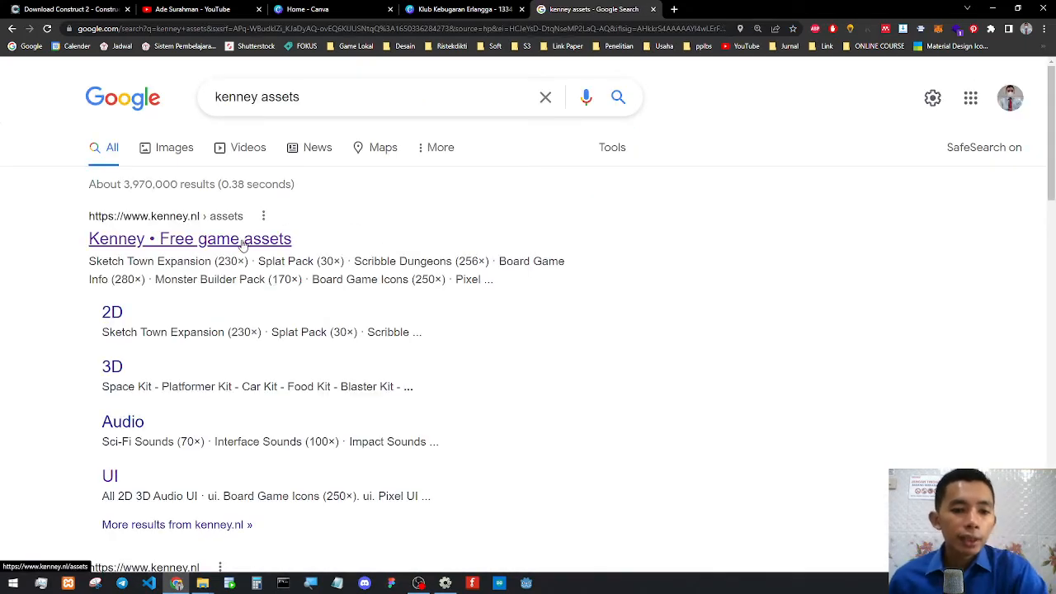
# Open the Kenney free game assets site from the search results and filter the assets to the UI category.
pyautogui.click(276, 240)
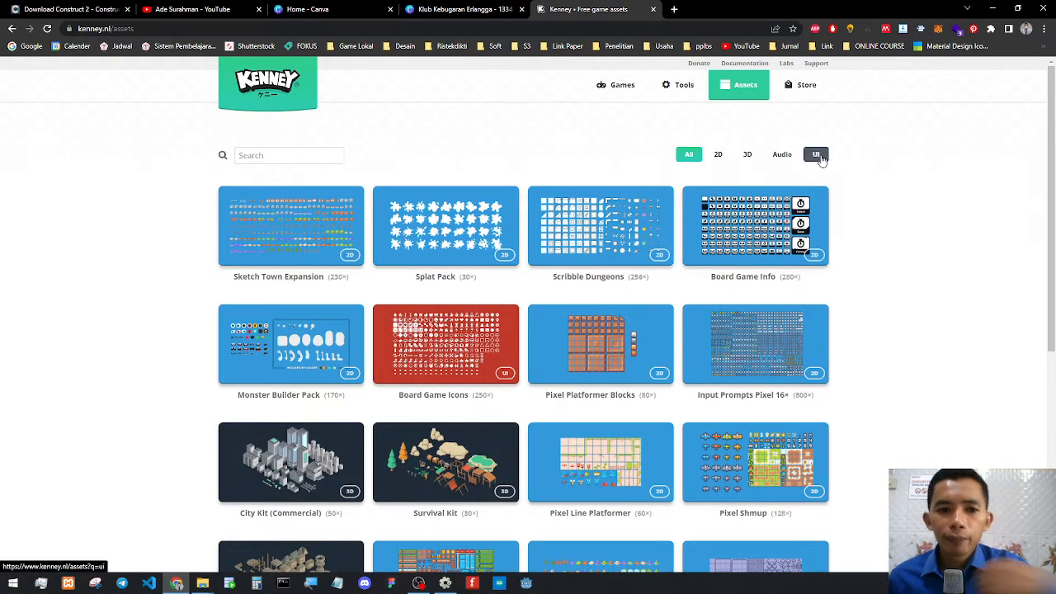
pyautogui.keyDown('ctrl'); pyautogui.scroll(4, 832, 165); pyautogui.keyUp('ctrl')
pyautogui.click(951, 235)
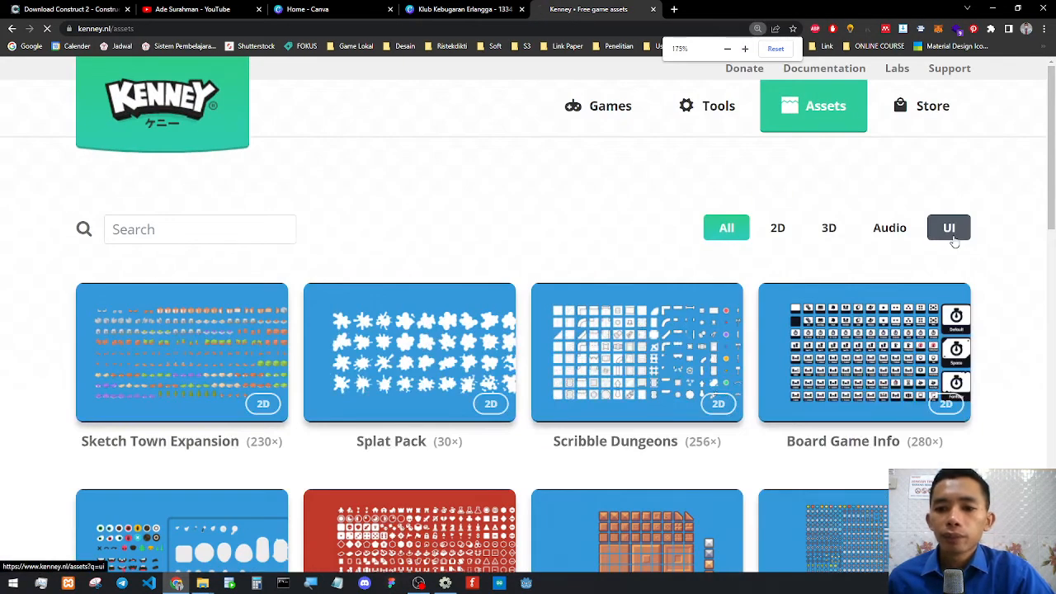
# Open the UI Pack page and examine its button preview, description and licence.
pyautogui.scroll(-2, 478, 277)
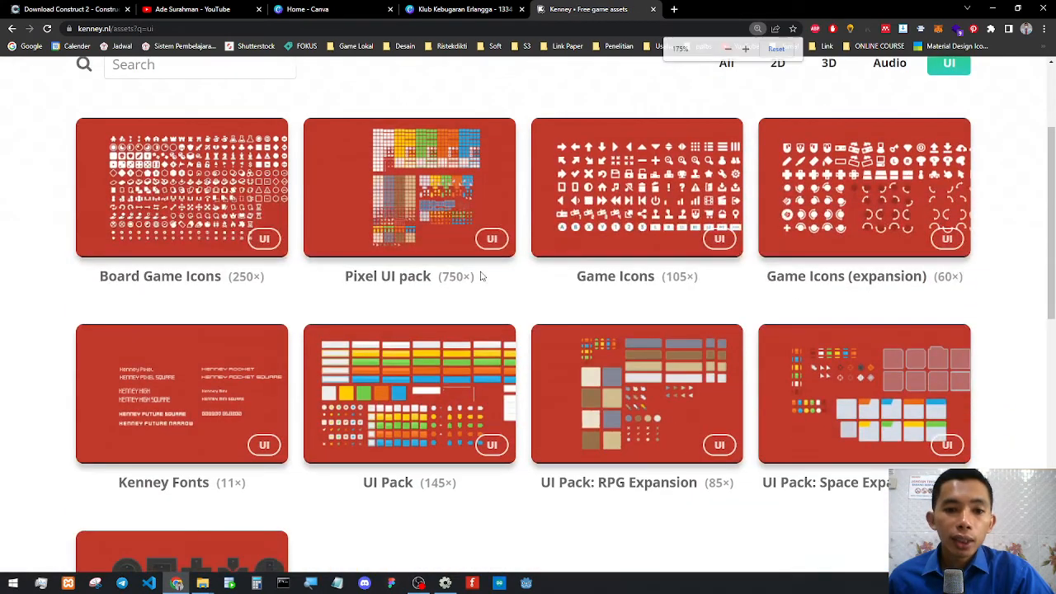
pyautogui.scroll(-3, 534, 284)
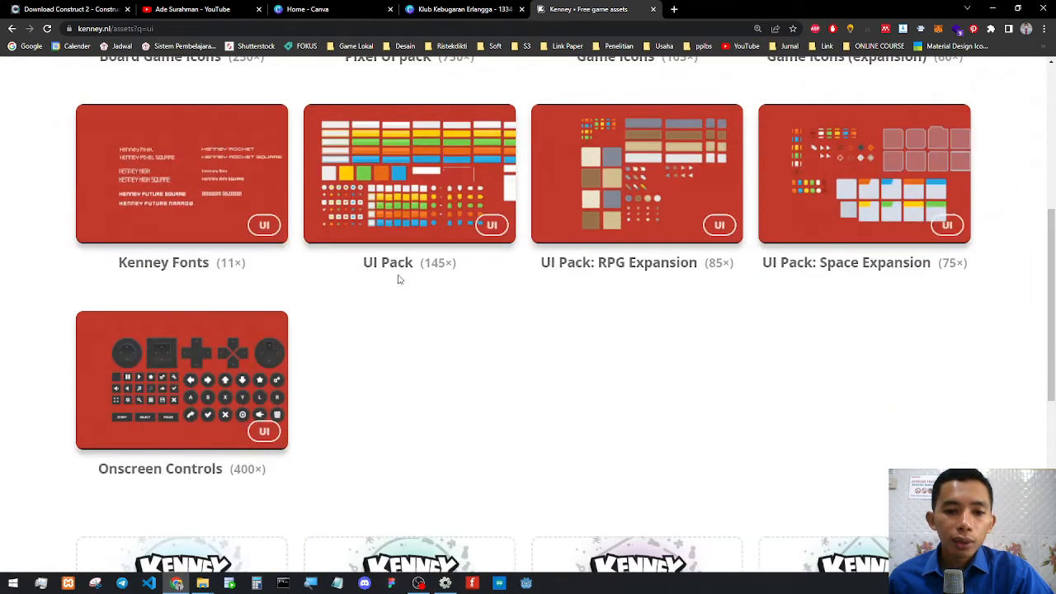
pyautogui.click(413, 185)
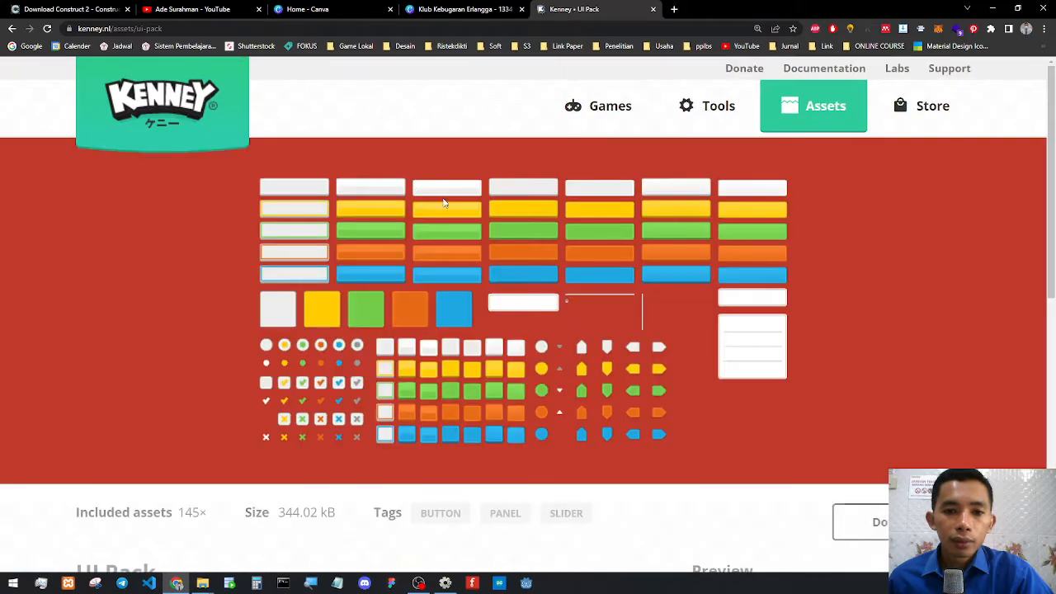
pyautogui.scroll(-2, 378, 266)
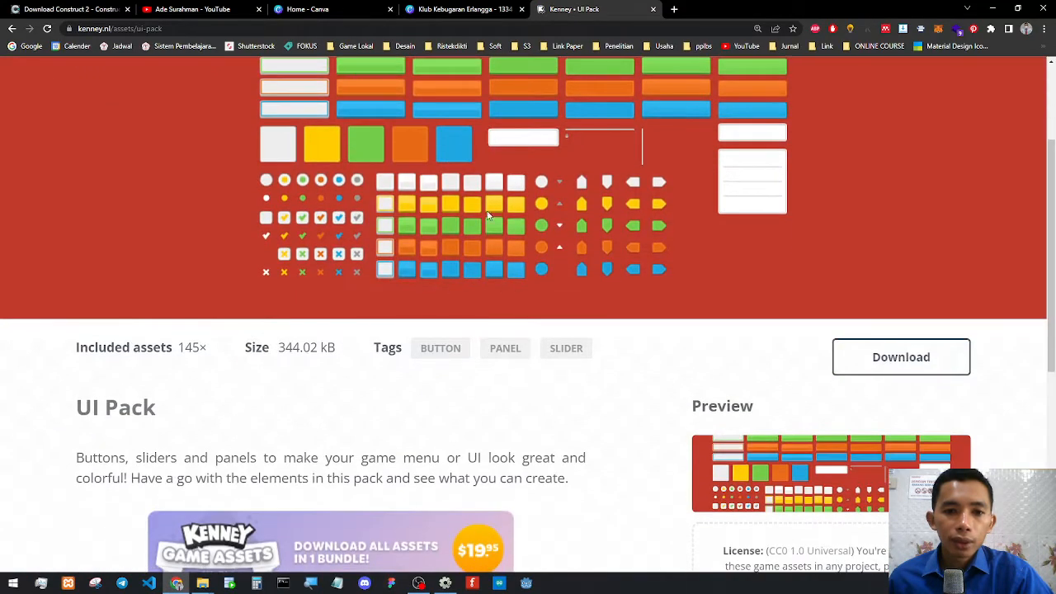
pyautogui.scroll(2, 557, 268)
pyautogui.scroll(-2, 364, 330)
pyautogui.scroll(-3, 556, 269)
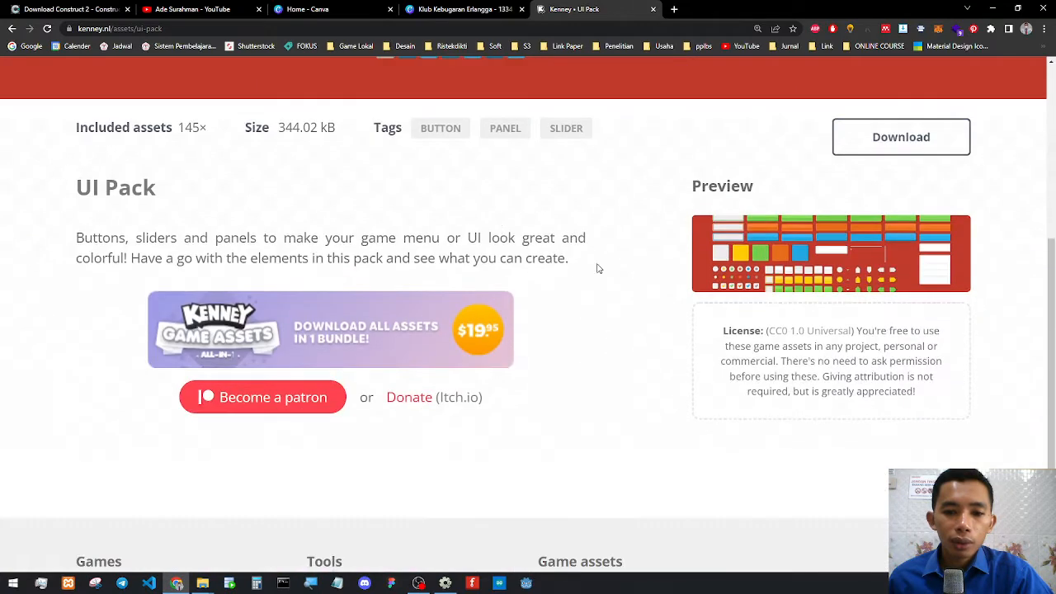
pyautogui.scroll(5, 597, 267)
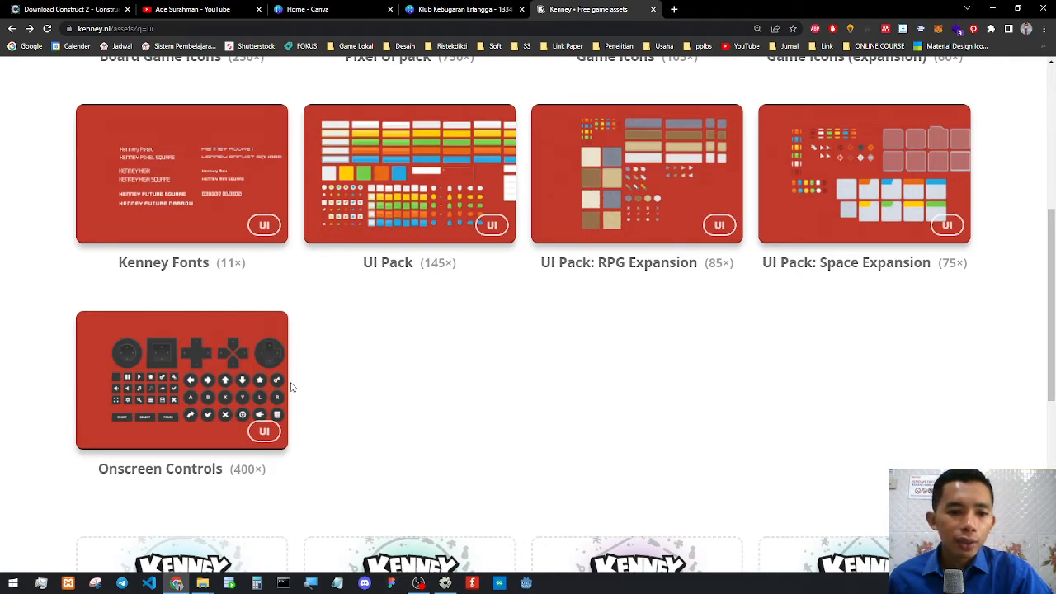
# Open the Onscreen Controls asset page from the UI list and download the pack.
pyautogui.scroll(-1, 216, 388)
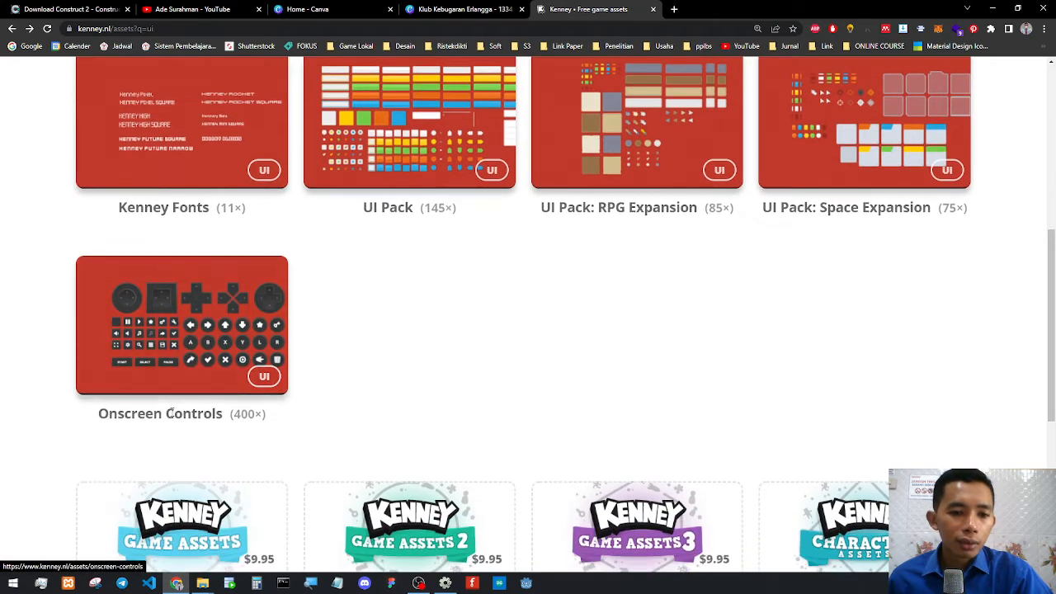
pyautogui.click(219, 373)
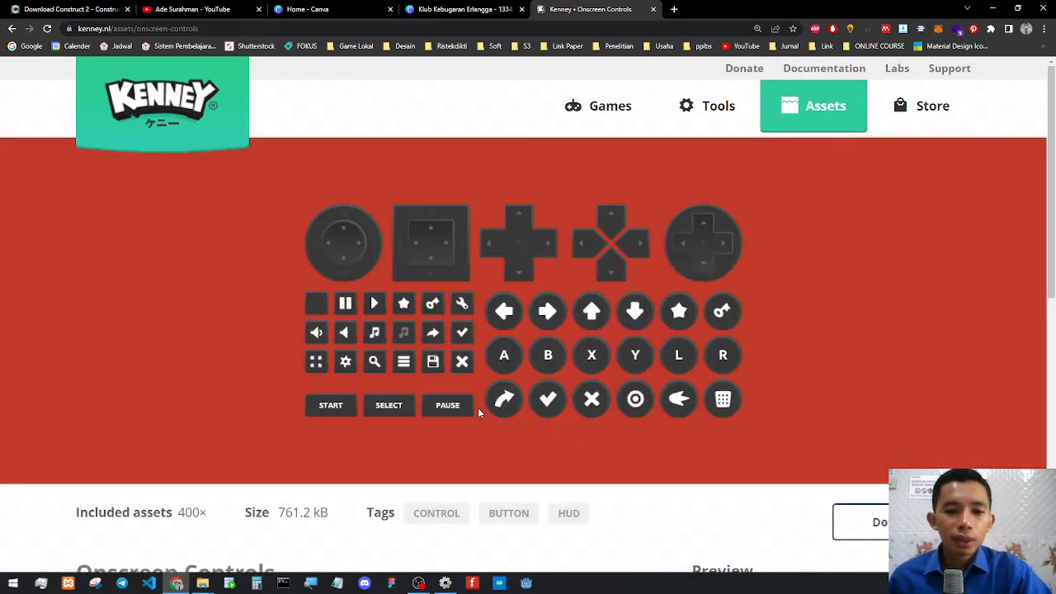
pyautogui.scroll(-4, 789, 371)
pyautogui.scroll(3, 822, 377)
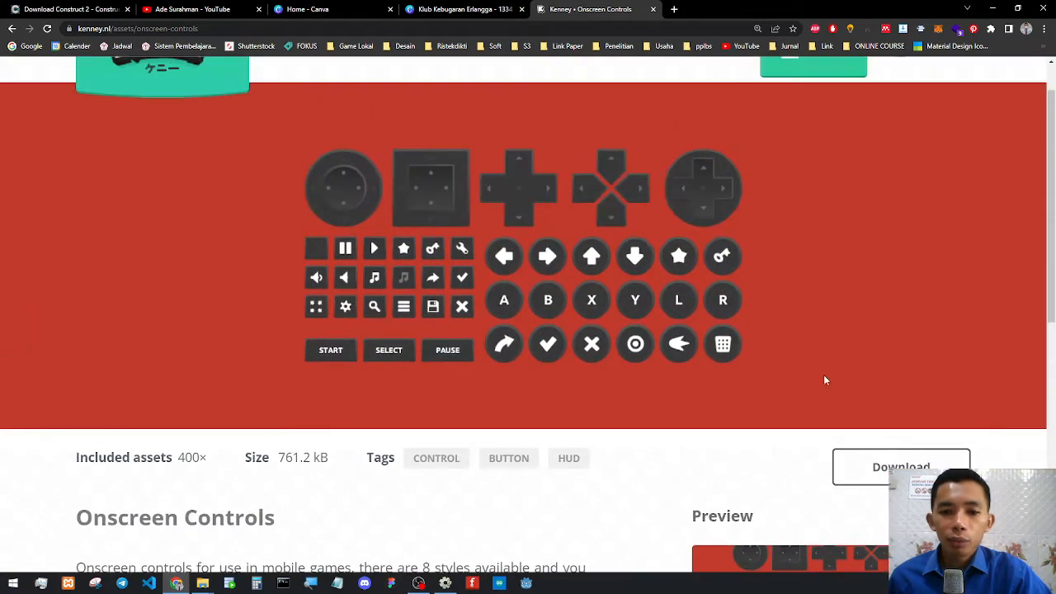
pyautogui.click(900, 467)
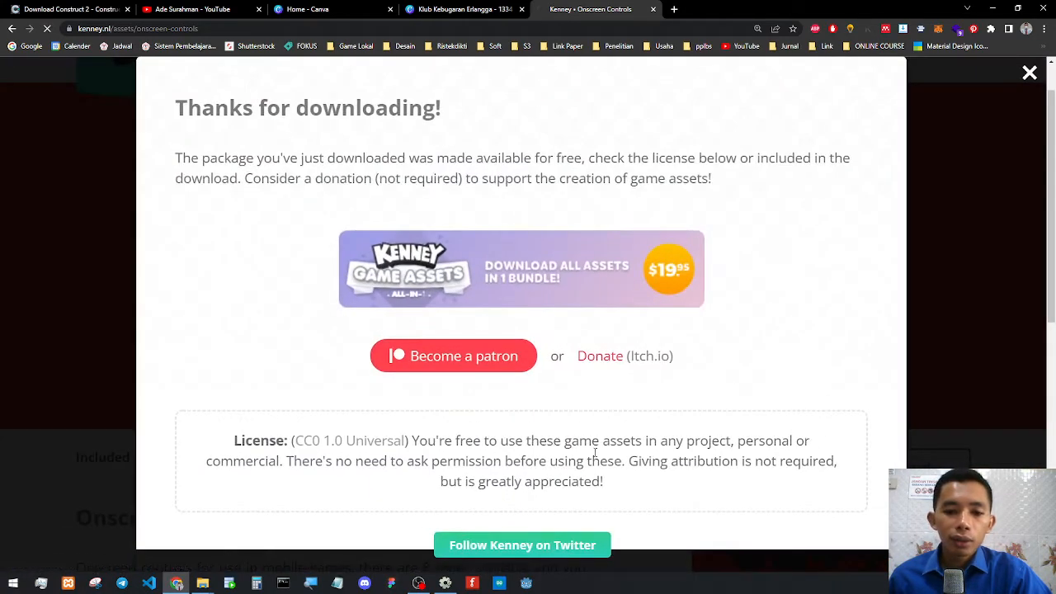
pyautogui.click(525, 340)
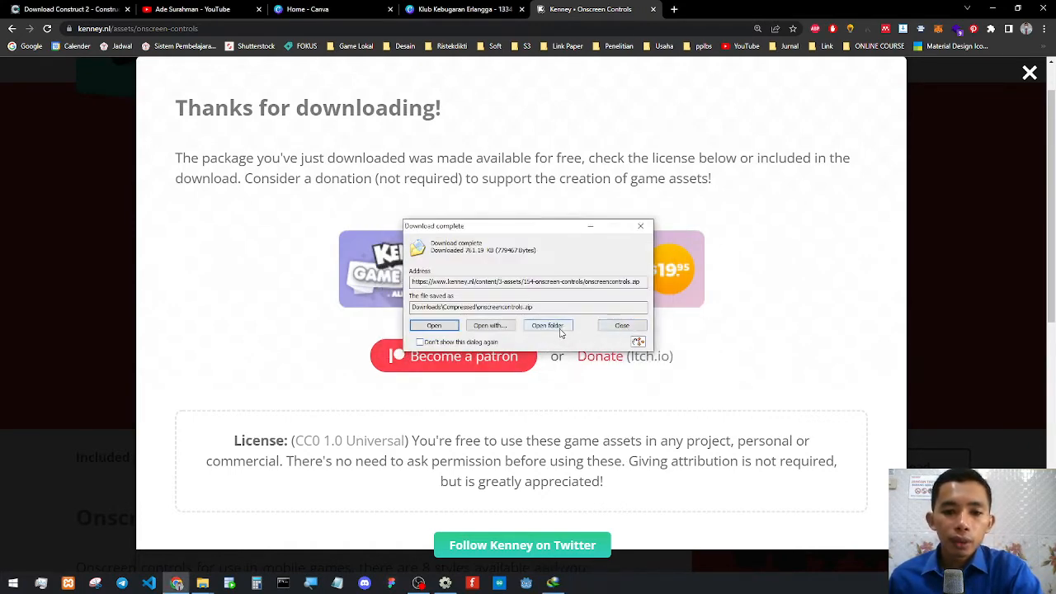
# Open the download folder and extract onscreencontrols.zip into its own onscreencontrols folder.
pyautogui.click(548, 325)
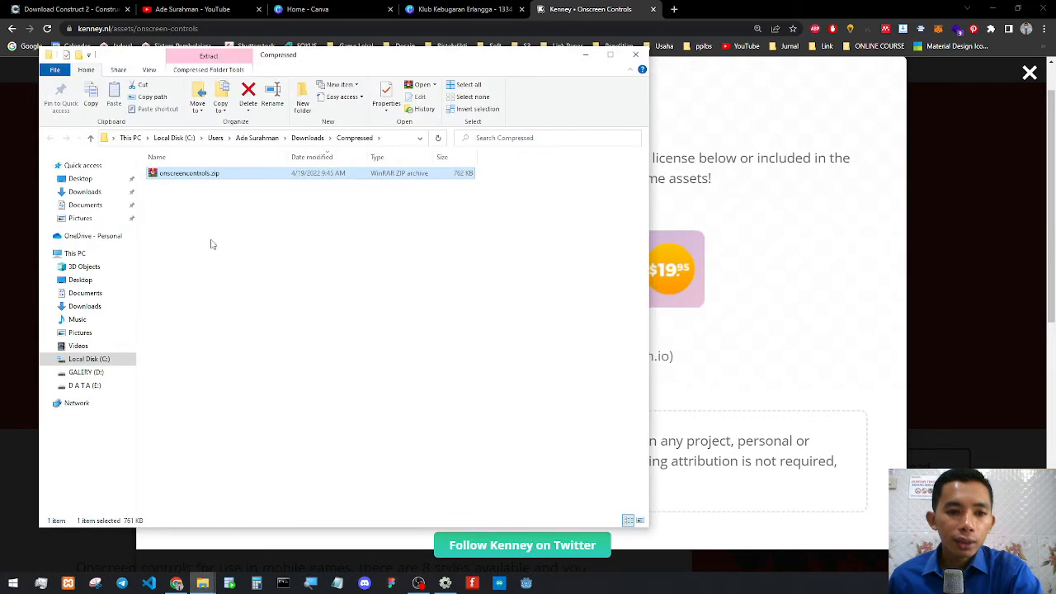
pyautogui.rightClick(204, 177)
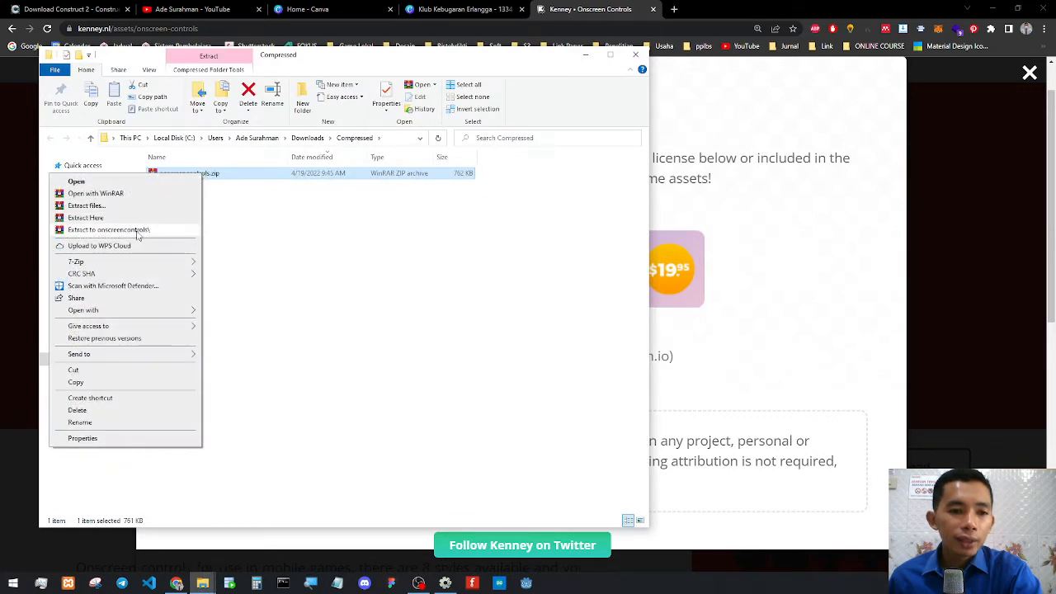
pyautogui.click(137, 229)
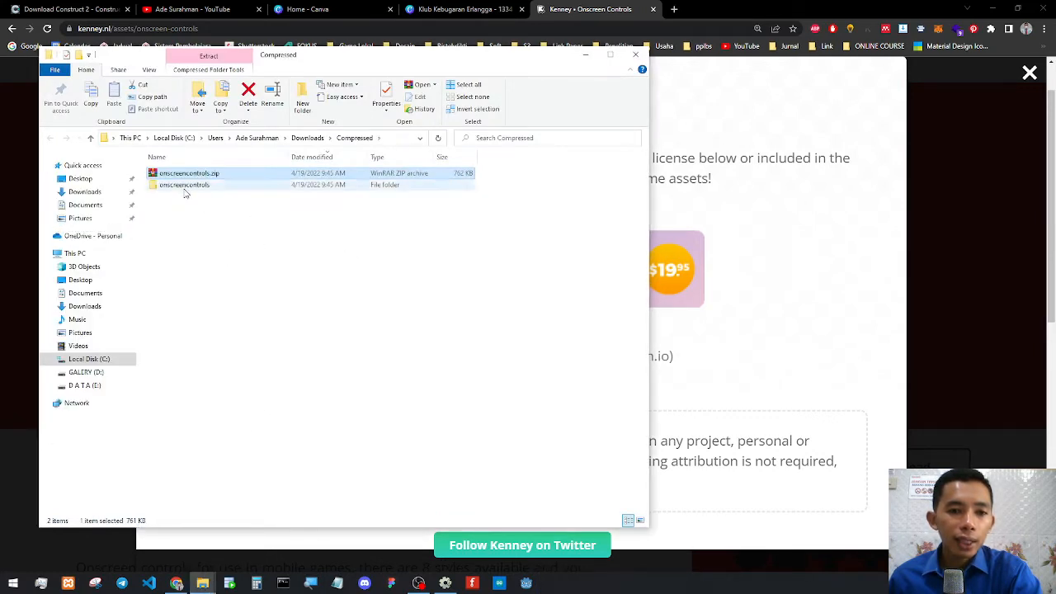
# Open the extracted onscreencontrols folder, check its Vector subfolder, and go into the Sprites folder.
pyautogui.doubleClick(184, 188)
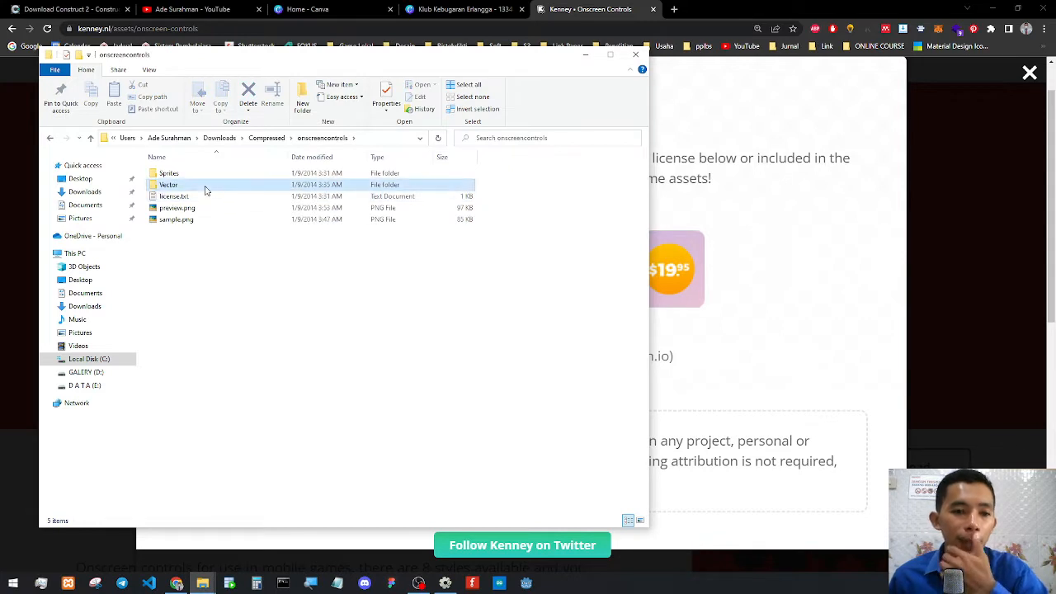
pyautogui.doubleClick(205, 190)
pyautogui.click(323, 139)
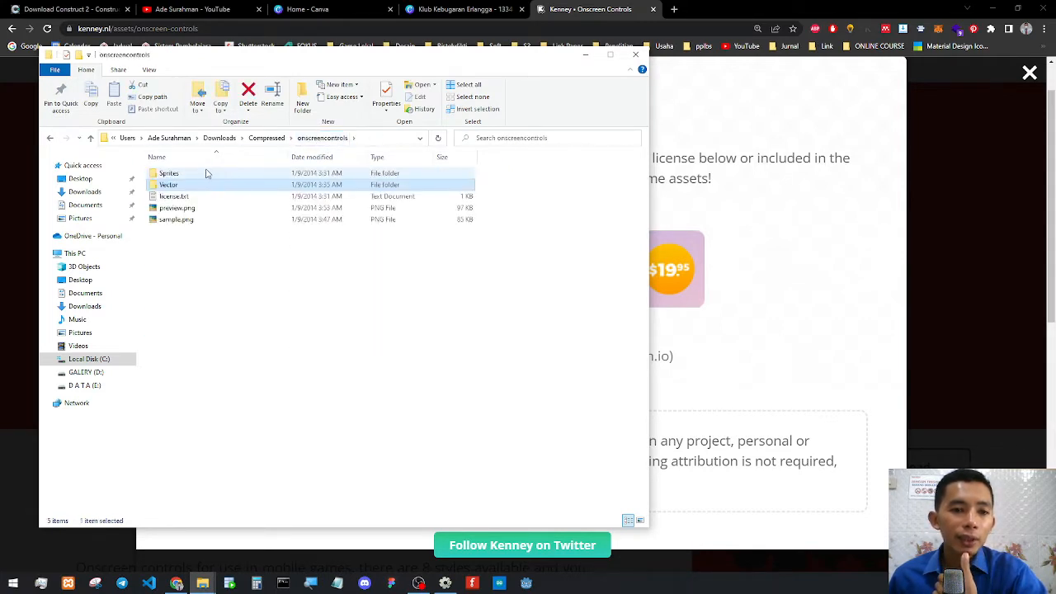
pyautogui.doubleClick(198, 173)
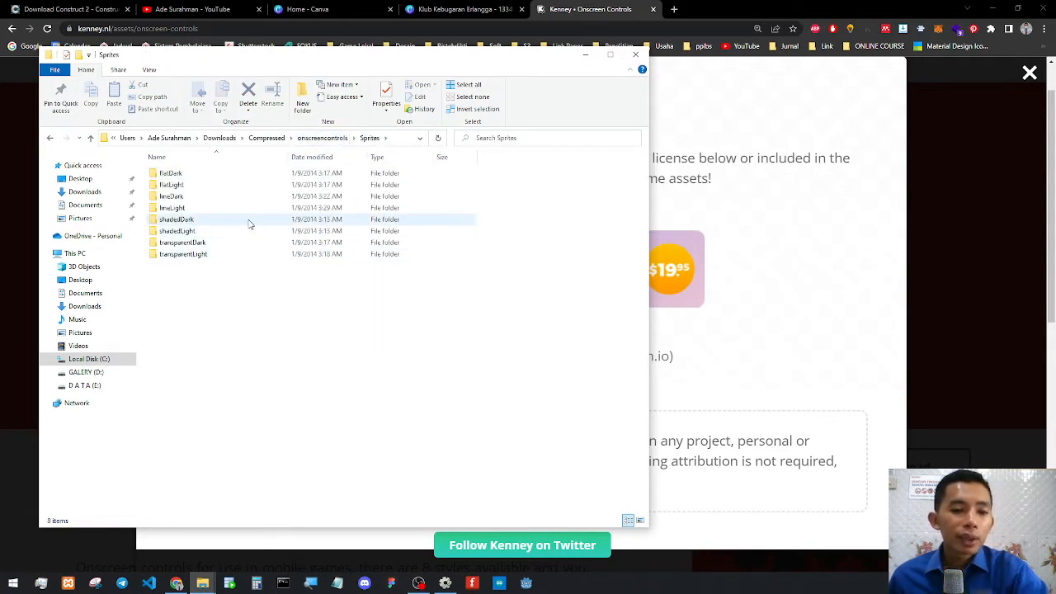
# Examine the button images in the flatLight and flatDark sprite folders.
pyautogui.doubleClick(207, 184)
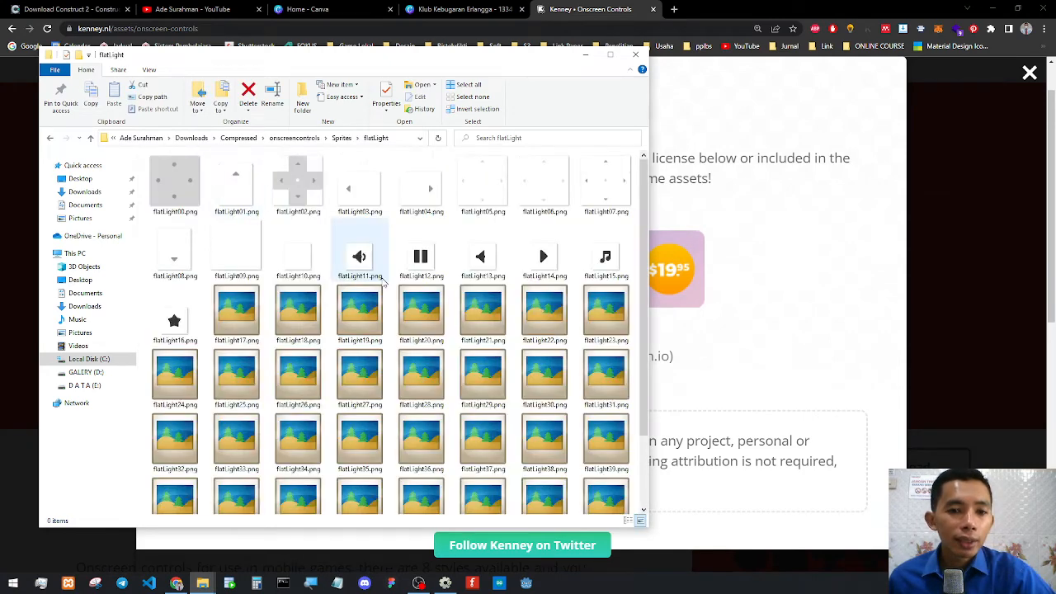
pyautogui.scroll(-2, 457, 288)
pyautogui.scroll(2, 458, 289)
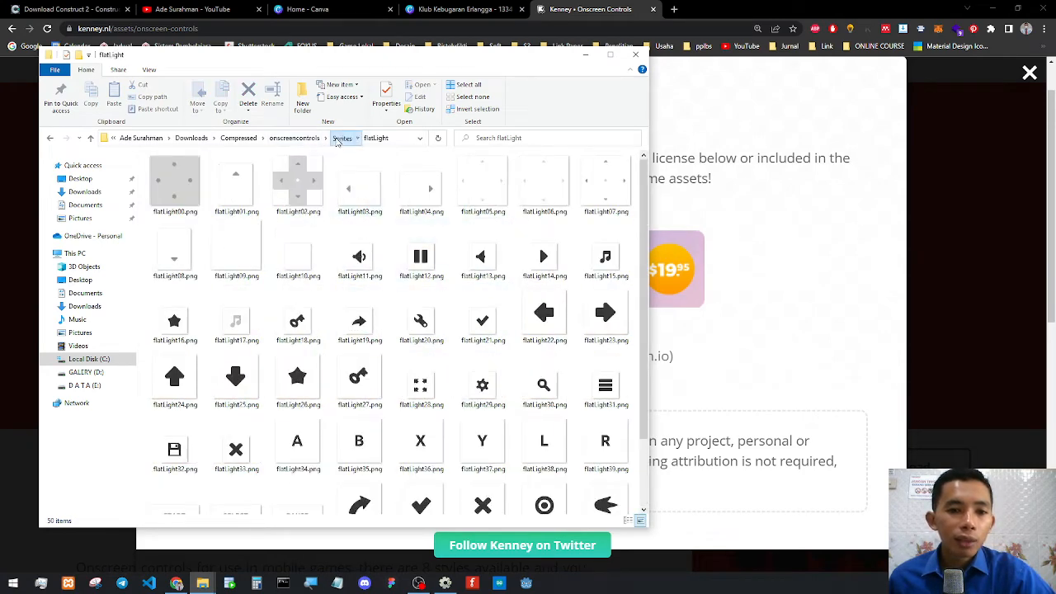
pyautogui.click(341, 138)
pyautogui.doubleClick(210, 176)
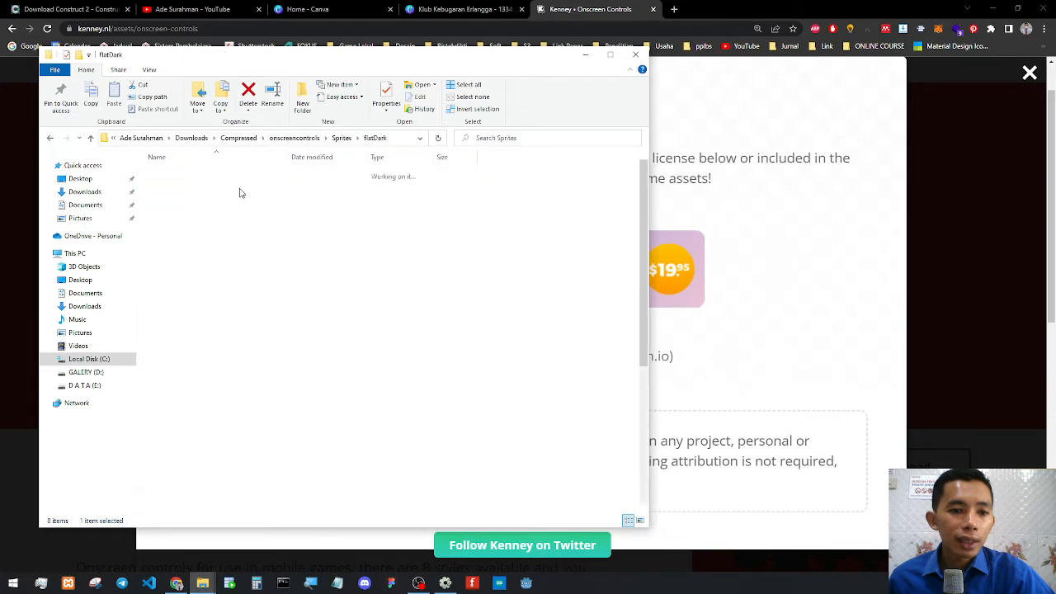
pyautogui.scroll(-2, 458, 297)
pyautogui.scroll(2, 458, 297)
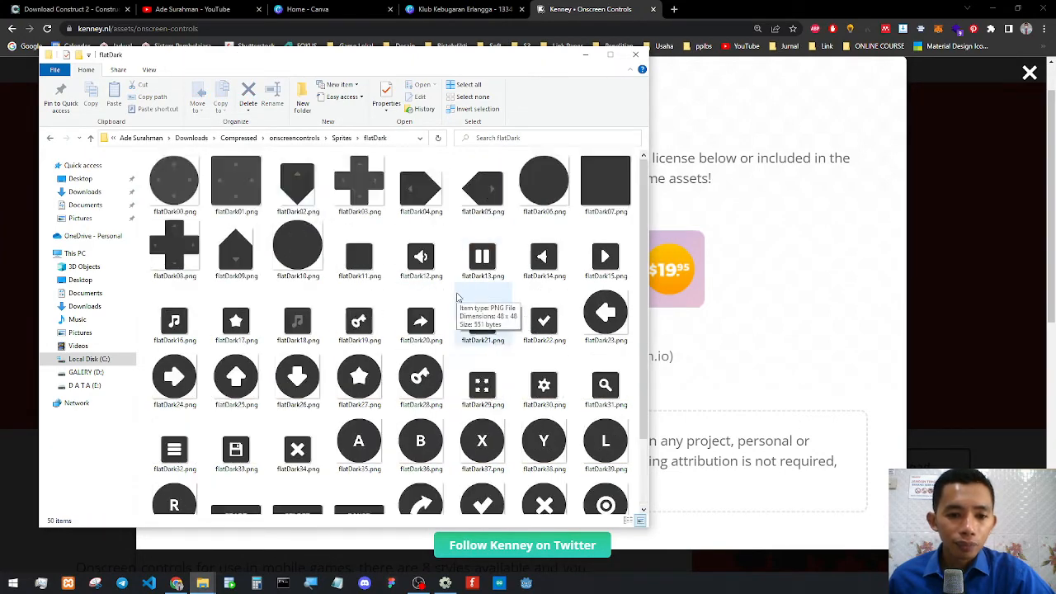
# Compare the icon styles in the shadedLight, lineLight and transparentLight folders, returning to the Sprites folder.
pyautogui.click(341, 138)
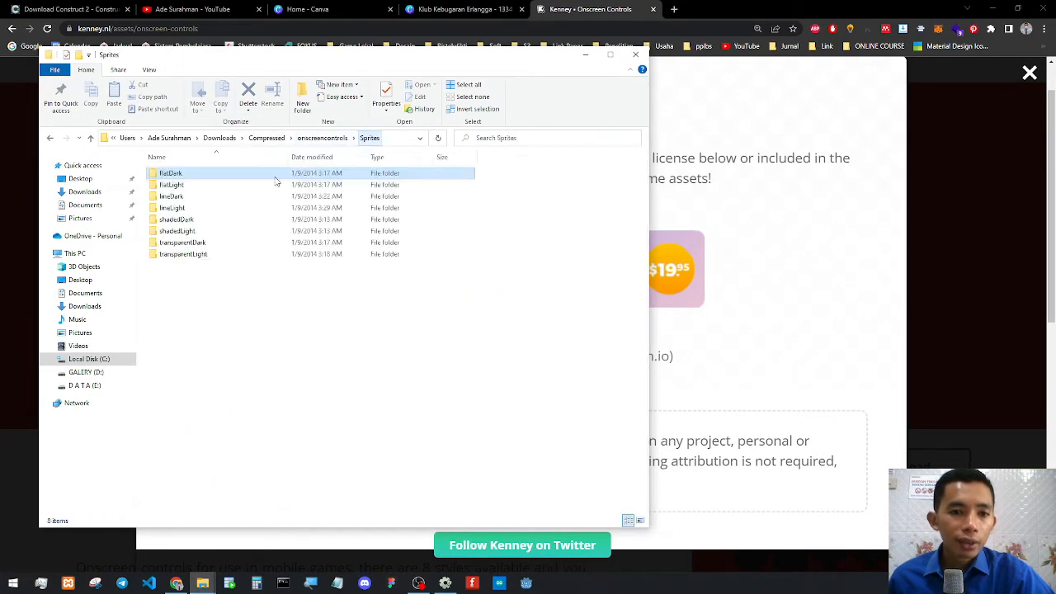
pyautogui.doubleClick(199, 232)
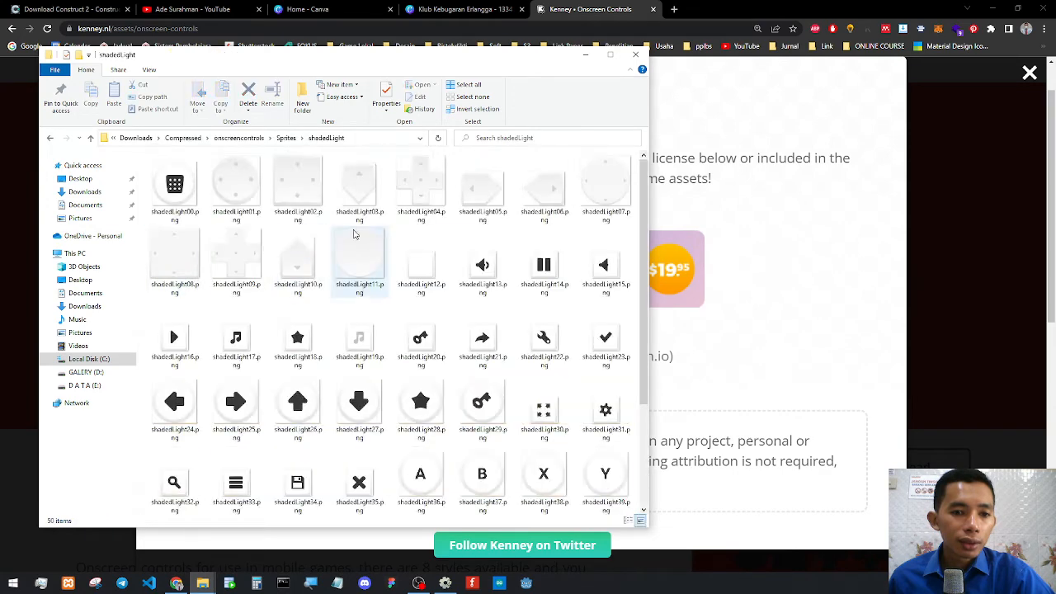
pyautogui.click(282, 139)
pyautogui.click(180, 220)
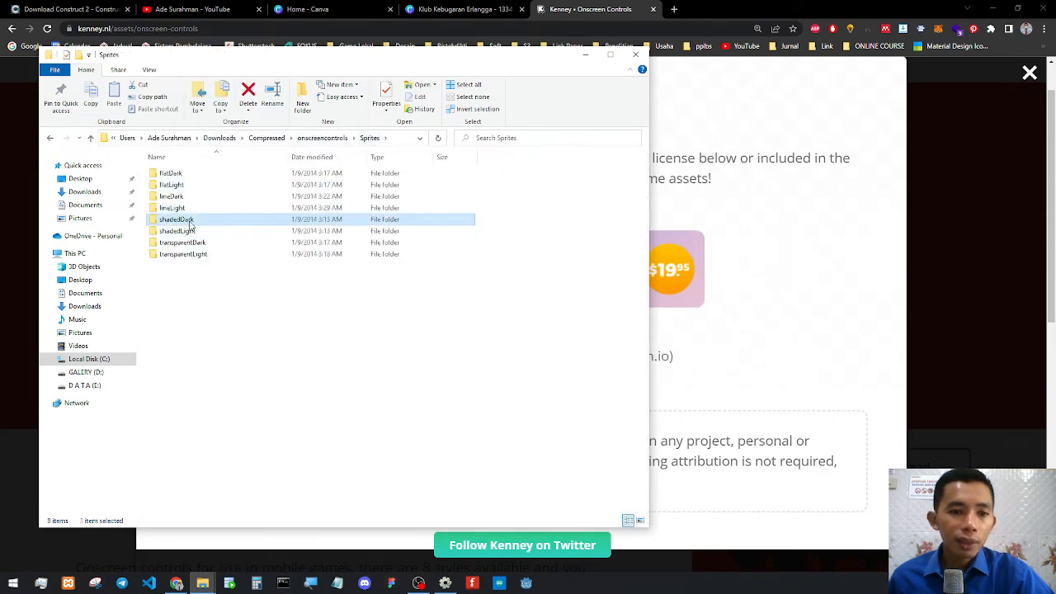
pyautogui.doubleClick(183, 212)
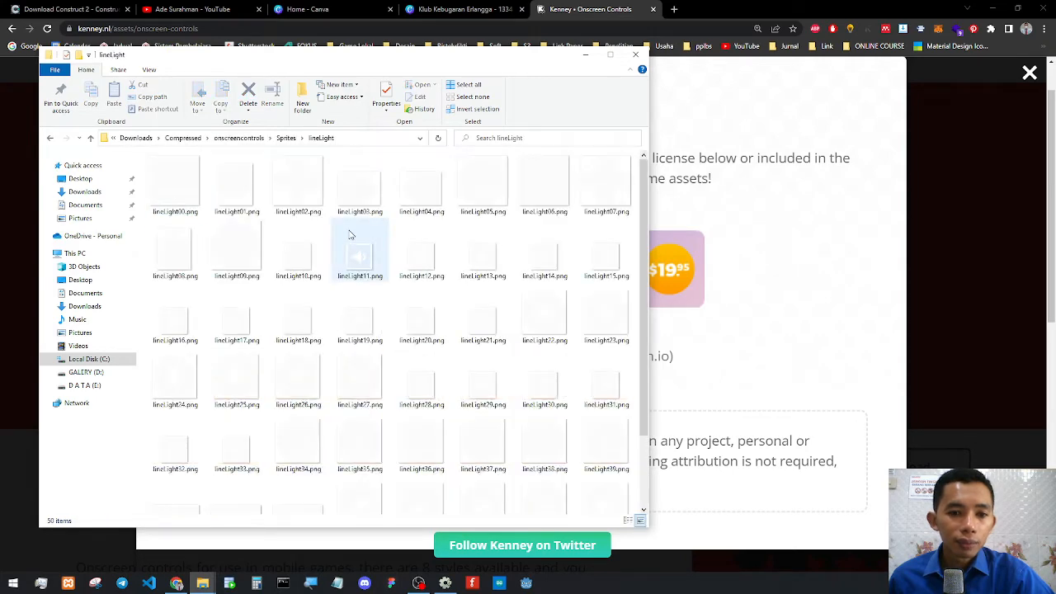
pyautogui.click(290, 139)
pyautogui.doubleClick(189, 252)
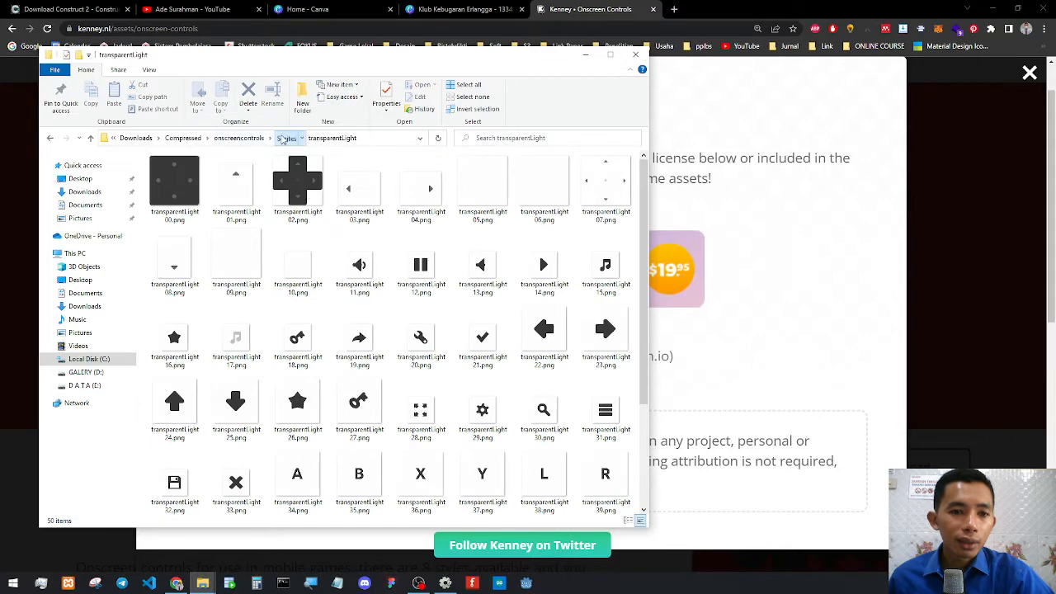
pyautogui.click(286, 139)
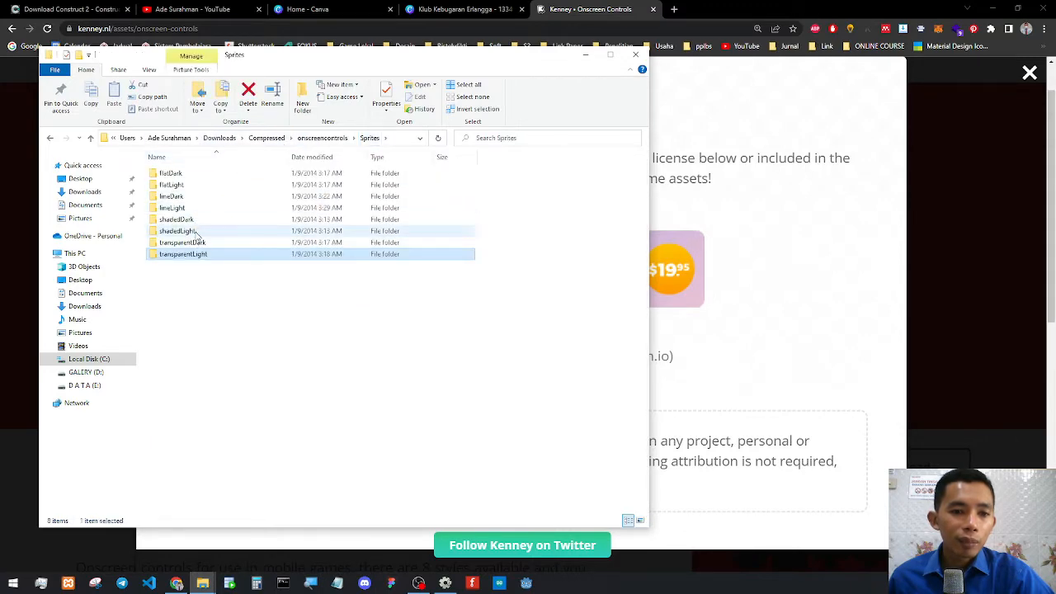
# Look through all shadedLight sprites again, and open the shadedDark folder to compare its buttons.
pyautogui.doubleClick(195, 232)
pyautogui.scroll(-3, 542, 334)
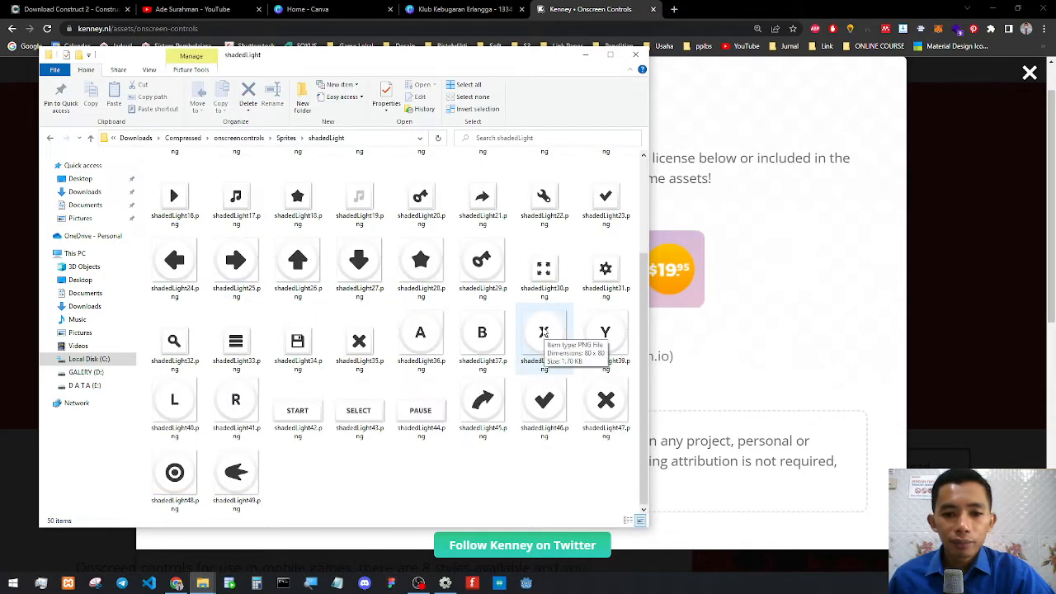
pyautogui.scroll(3, 487, 328)
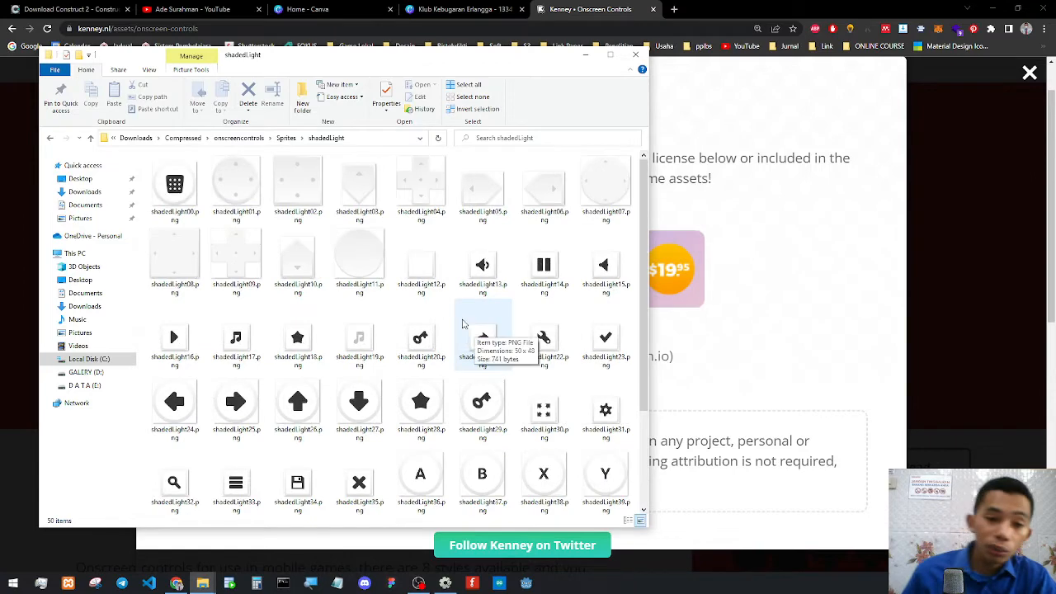
pyautogui.click(289, 142)
pyautogui.doubleClick(226, 219)
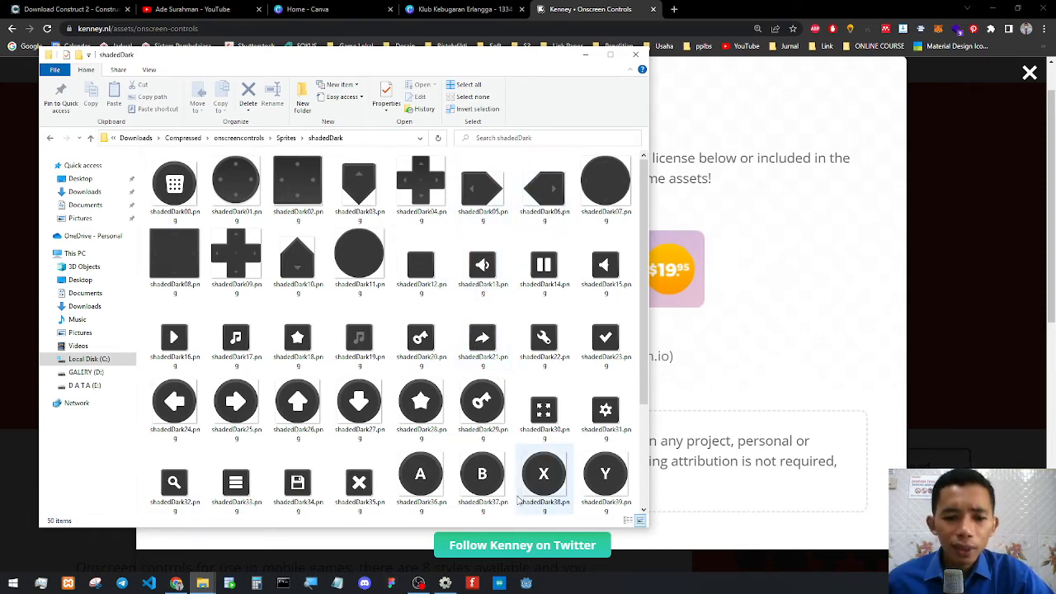
# Switch to Construct 2 and display the whole empty Menu layout of the Media Edukasi project.
pyautogui.click(444, 582)
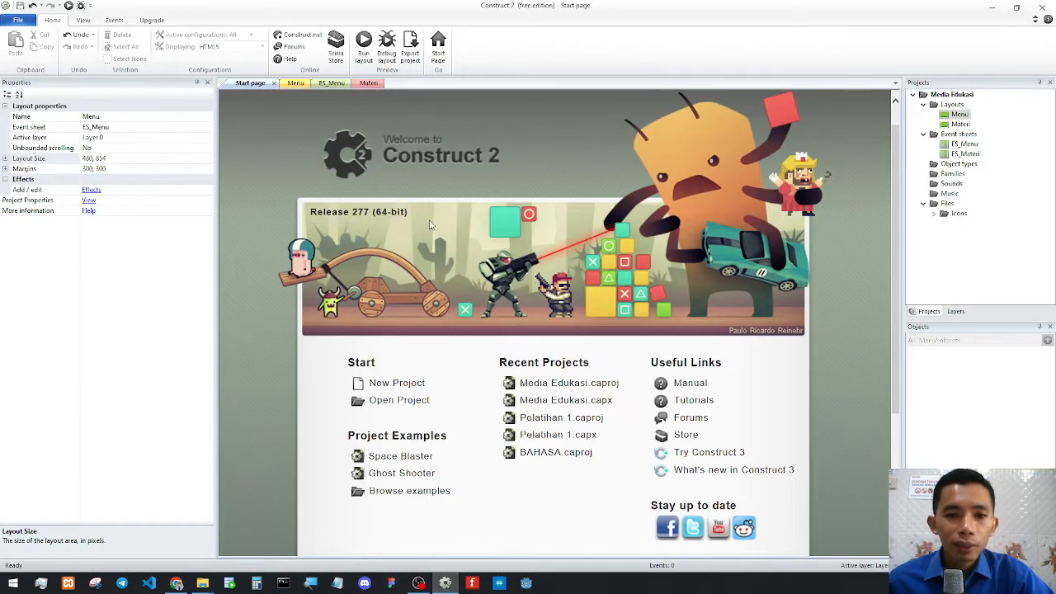
pyautogui.click(296, 83)
pyautogui.keyDown('ctrl'); pyautogui.scroll(2, 520, 322); pyautogui.keyUp('ctrl')
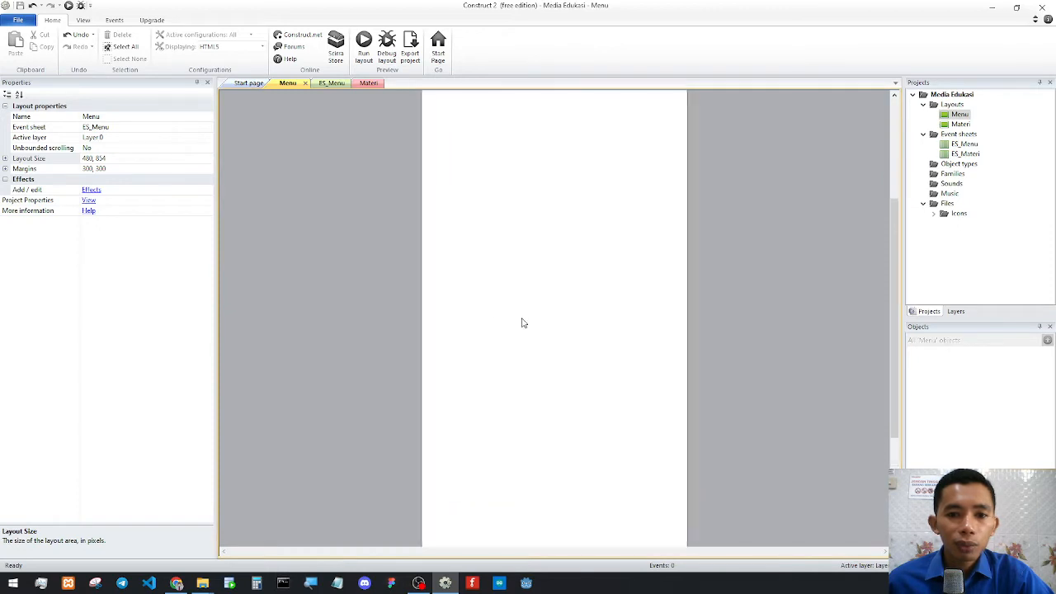
pyautogui.keyDown('ctrl'); pyautogui.scroll(-2, 543, 311); pyautogui.keyUp('ctrl')
pyautogui.keyDown('ctrl'); pyautogui.scroll(1, 528, 300); pyautogui.keyUp('ctrl')
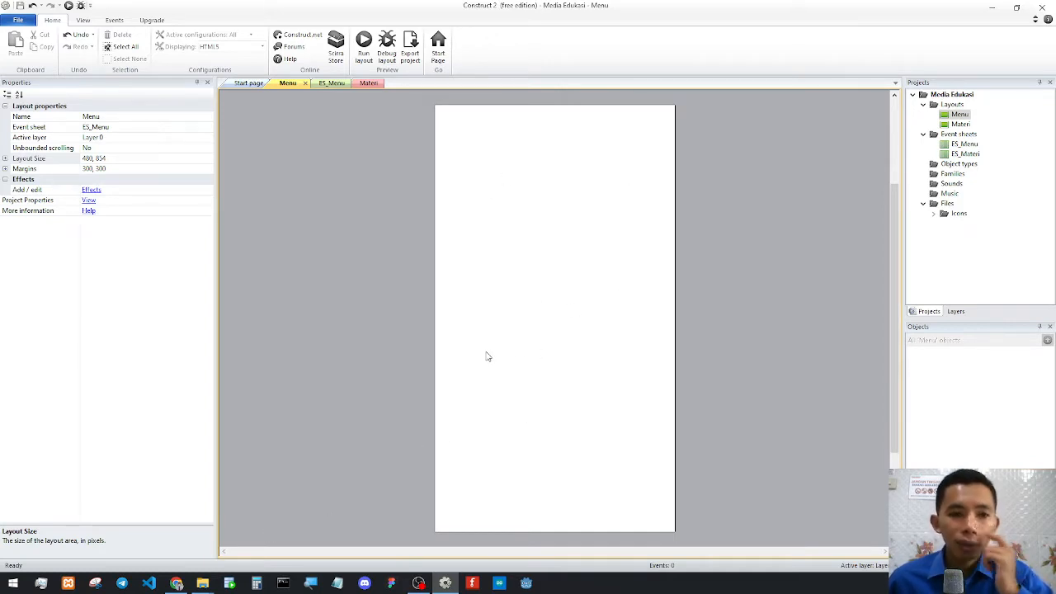
# Switch to the Canva home page in the browser and open the custom size settings for a new design.
pyautogui.click(178, 584)
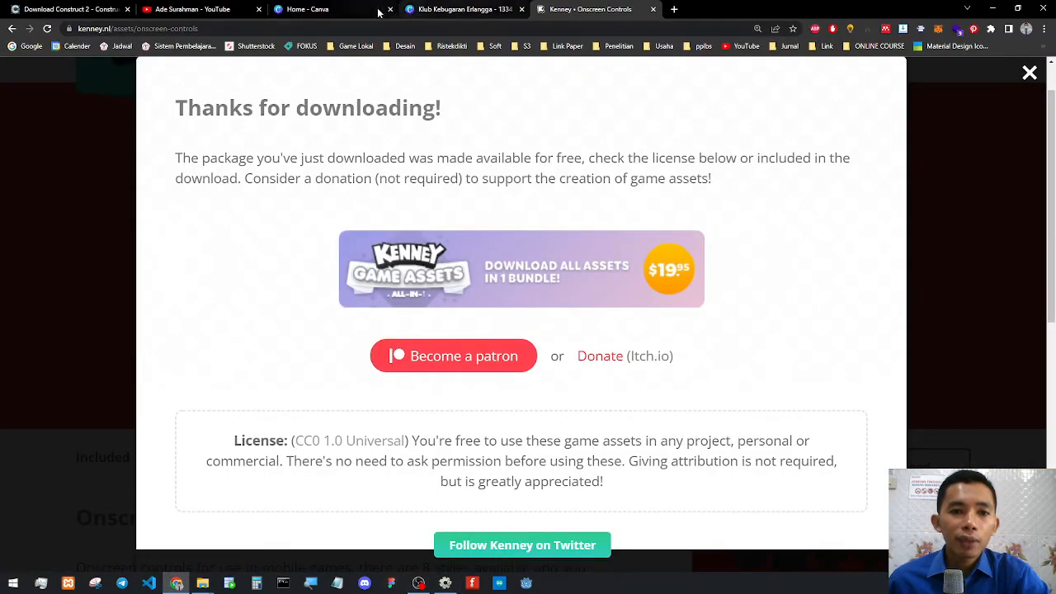
pyautogui.click(321, 9)
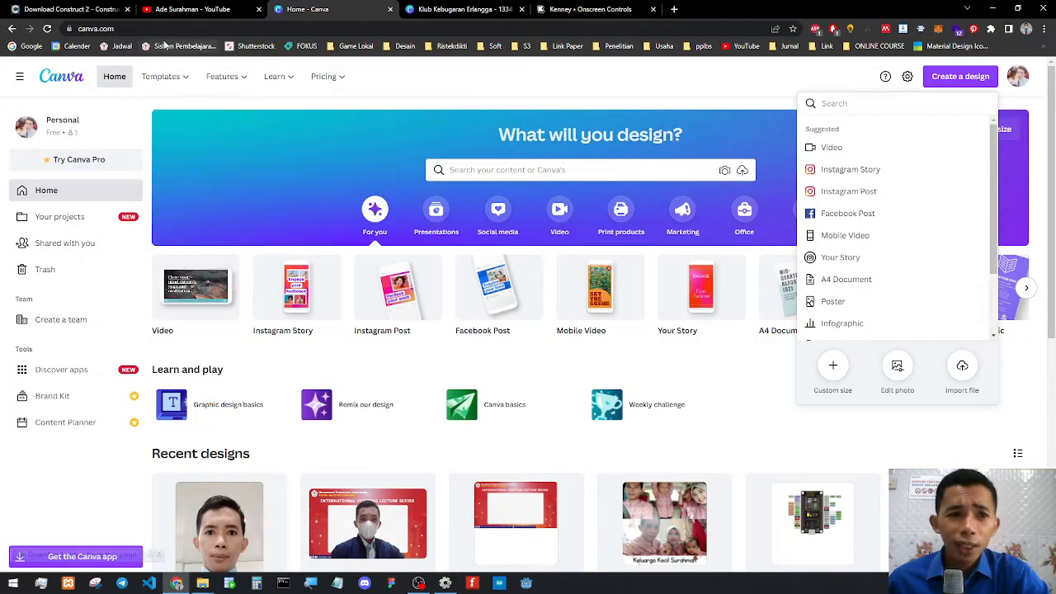
pyautogui.click(274, 30)
pyautogui.click(856, 57)
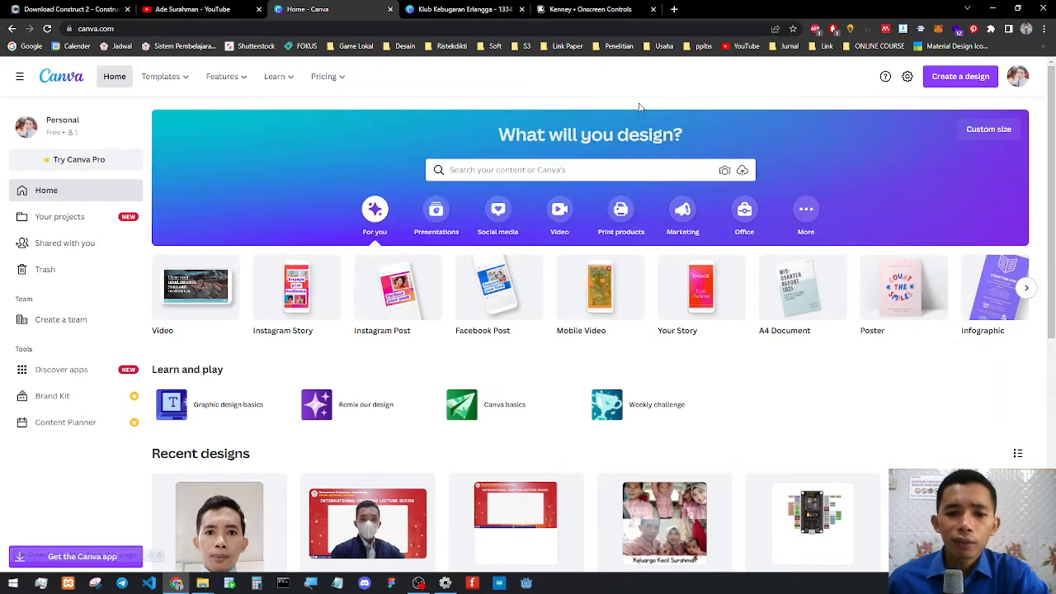
pyautogui.click(960, 79)
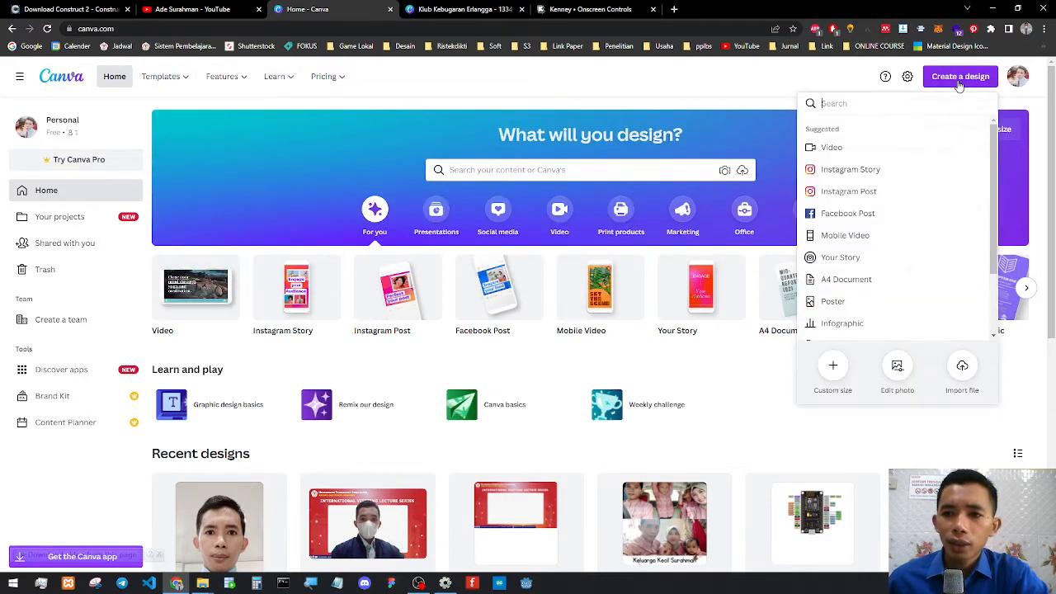
pyautogui.click(836, 366)
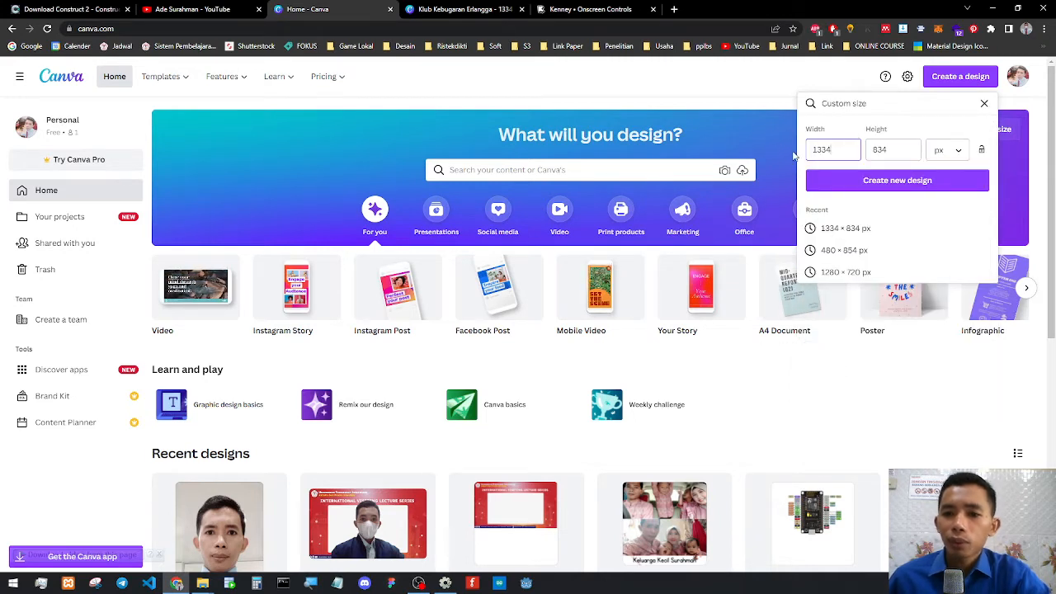
pyautogui.hotkey('ctrl', 'a')
pyautogui.write('1')
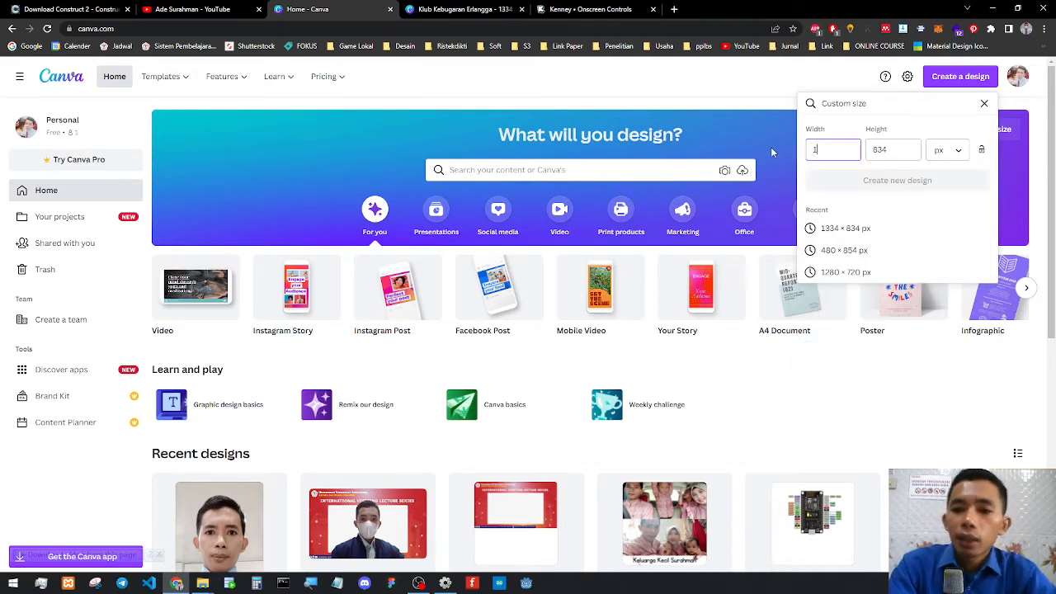
pyautogui.press('BackSpace')
pyautogui.write('854')
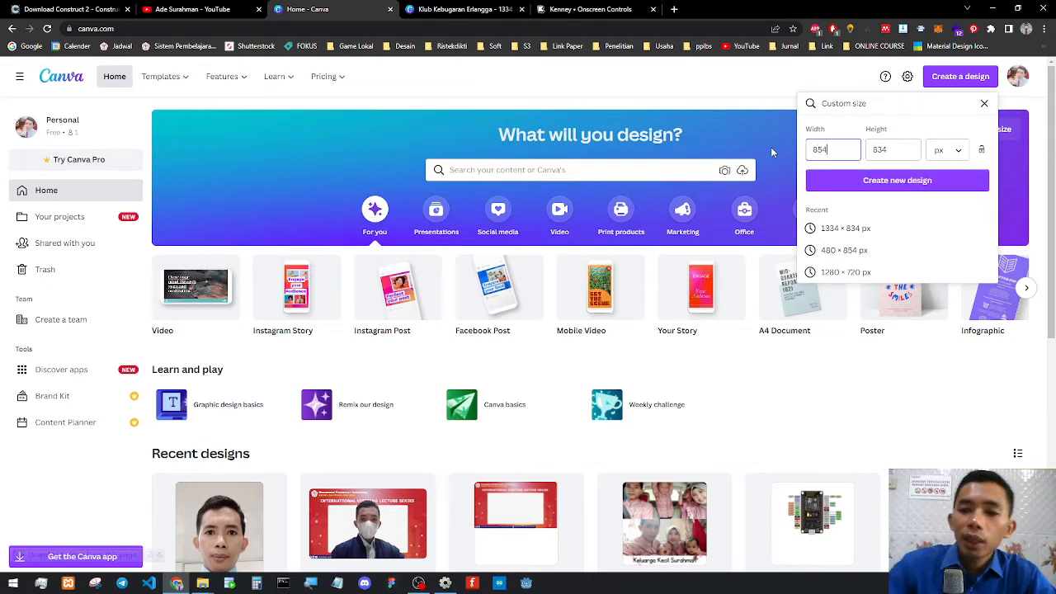
pyautogui.press('Tab')
pyautogui.write('40')
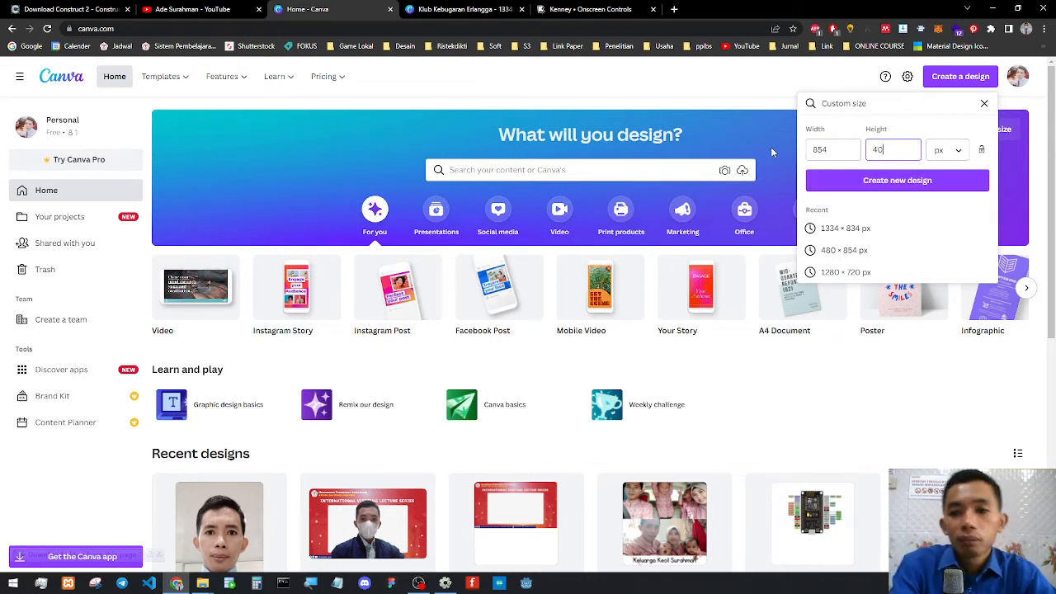
pyautogui.press('BackSpace')
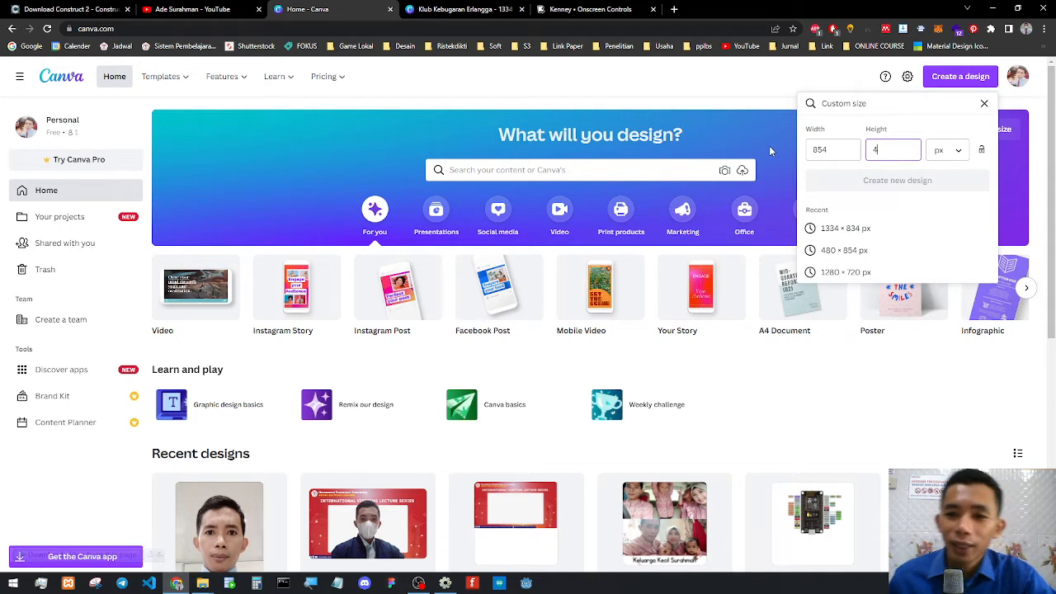
# Set the custom size to 480 px wide and 854 px high and create the new design.
pyautogui.hotkey('shift', 'Tab')
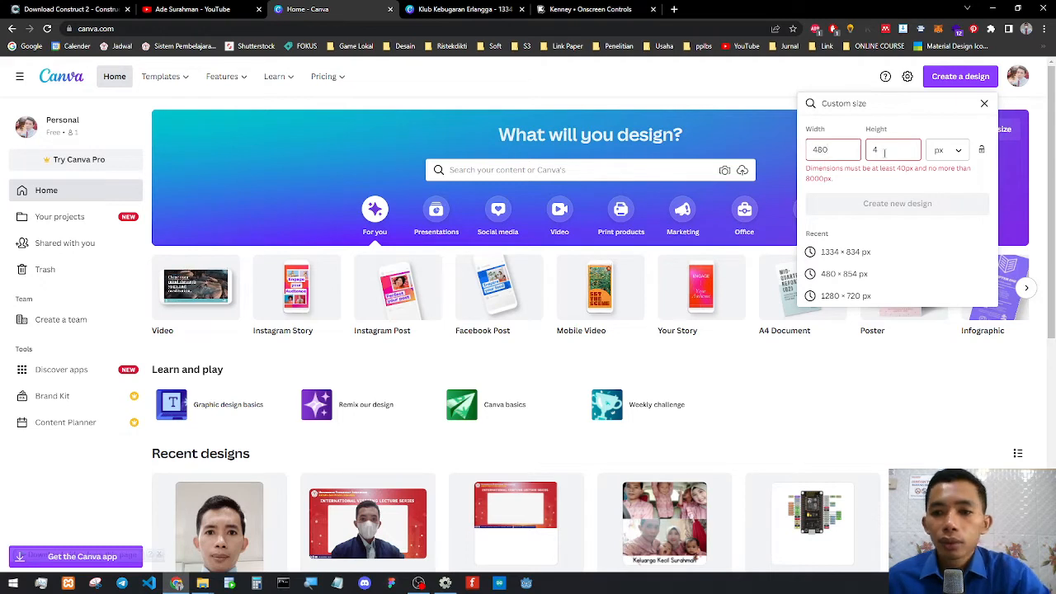
pyautogui.press('Tab')
pyautogui.write('854')
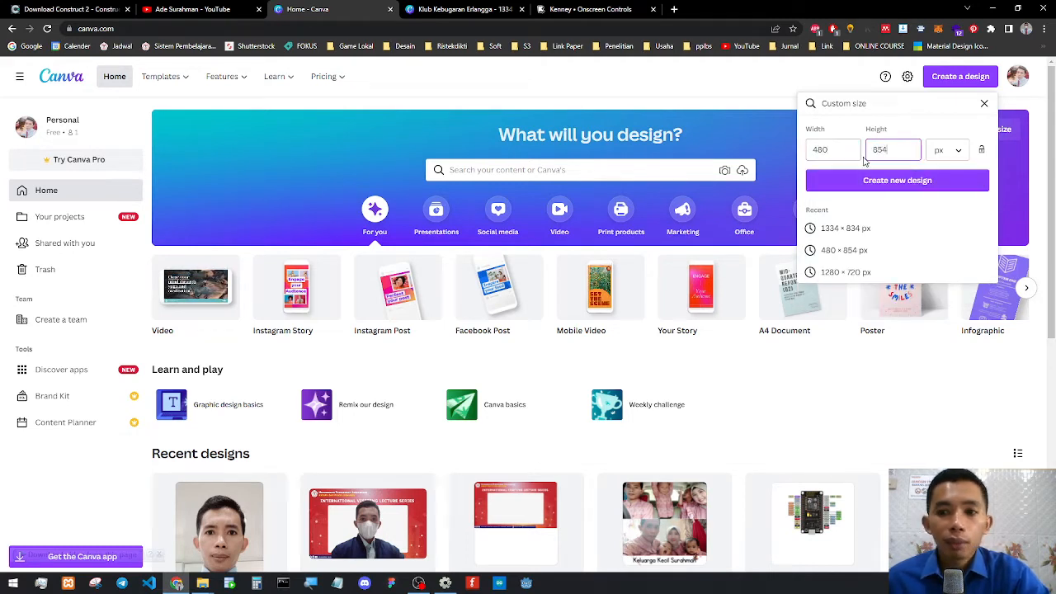
pyautogui.click(924, 180)
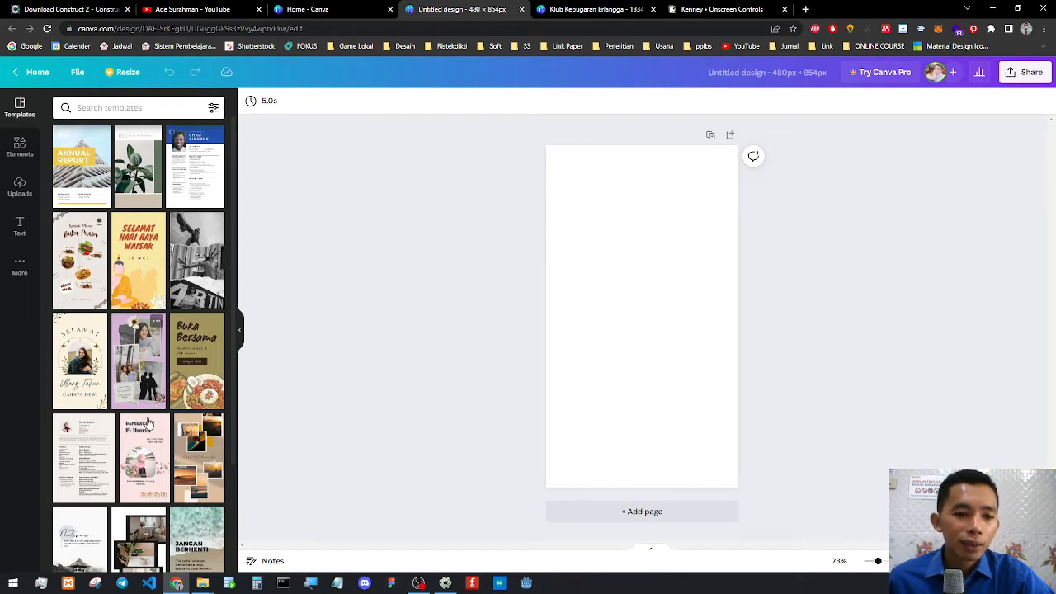
# Find the Selamat Idul Fitri template with hanging lanterns and apply it to the blank page.
pyautogui.scroll(-5, 132, 280)
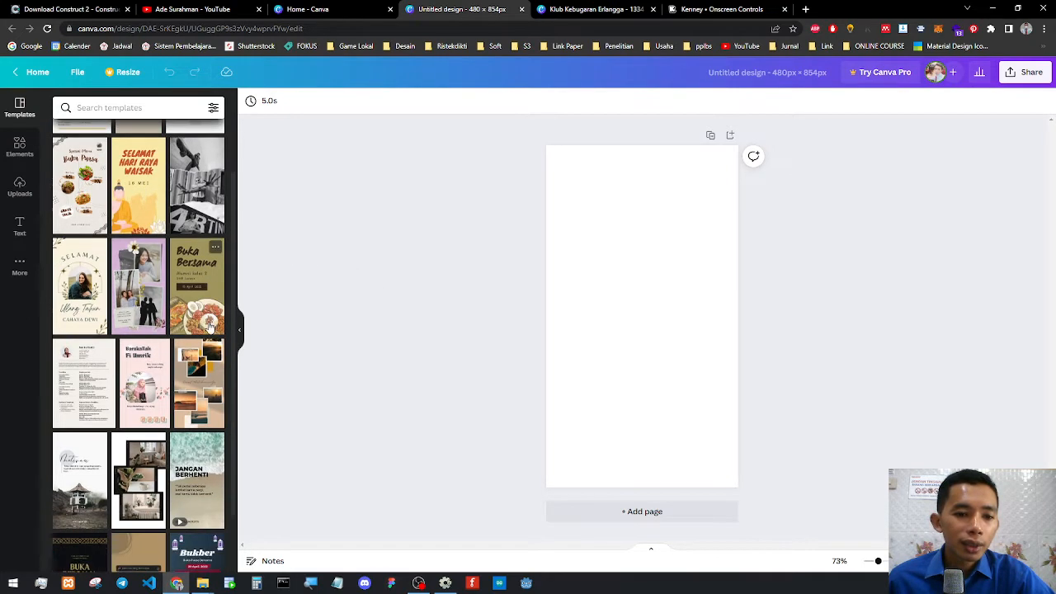
pyautogui.scroll(-3, 177, 314)
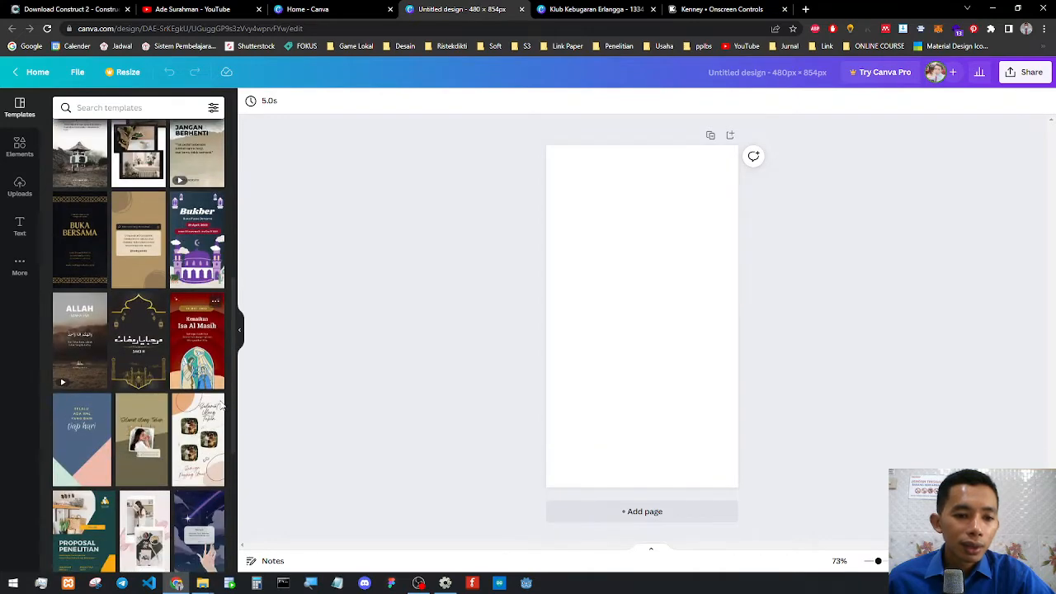
pyautogui.scroll(-3, 221, 406)
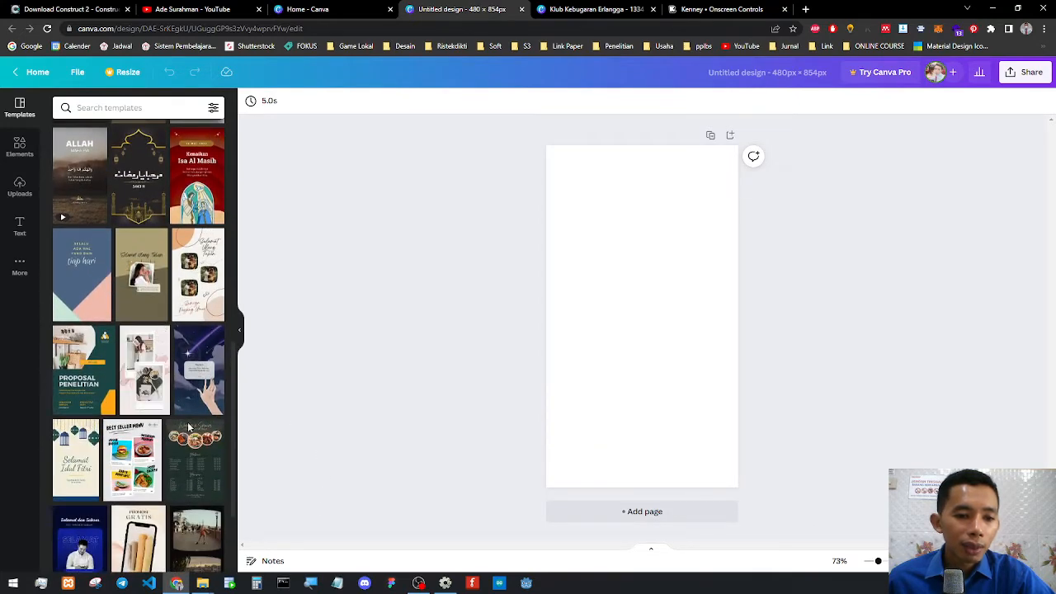
pyautogui.scroll(-3, 188, 426)
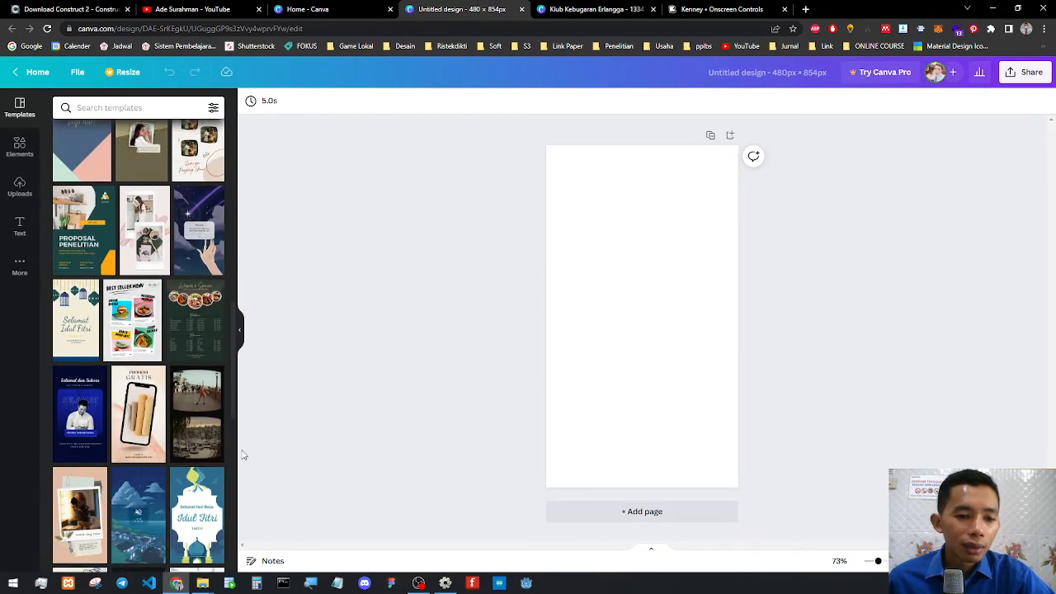
pyautogui.scroll(-3, 244, 456)
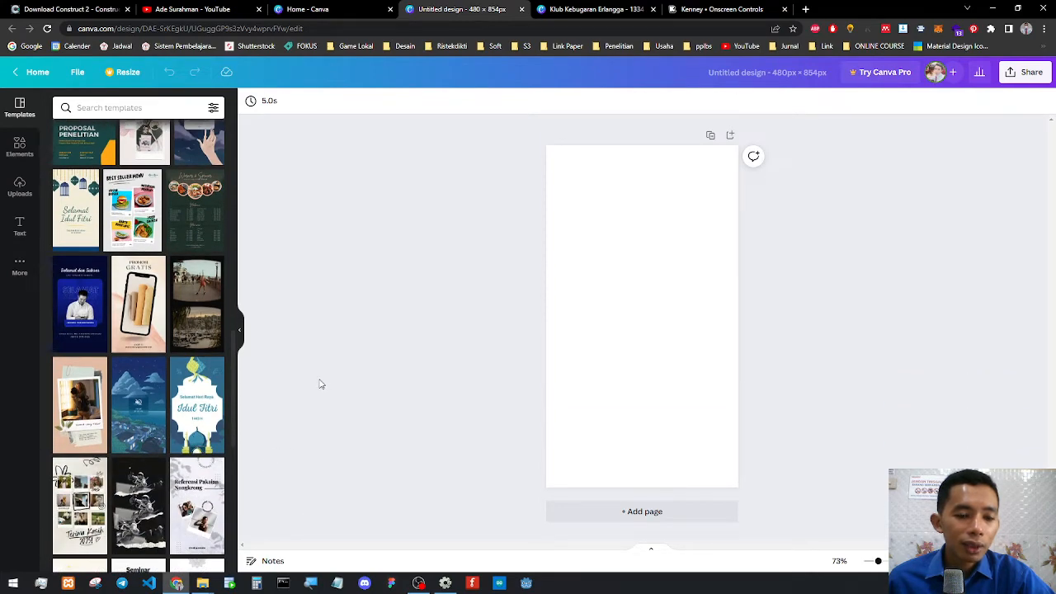
pyautogui.click(88, 231)
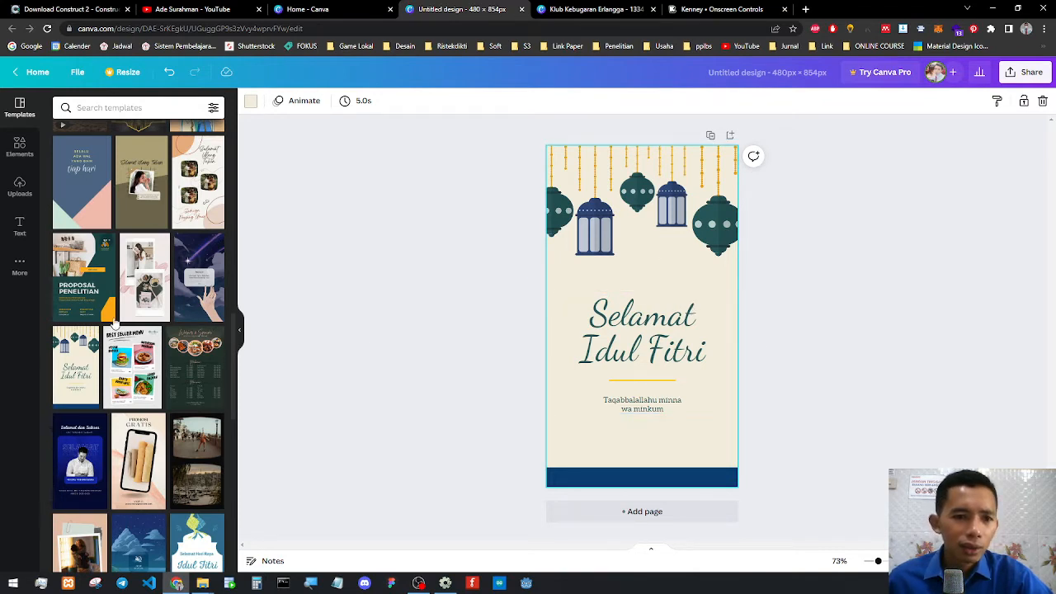
# Browse further through the templates and apply the watercolour floral wedding invitation to the page.
pyautogui.scroll(-10, 170, 356)
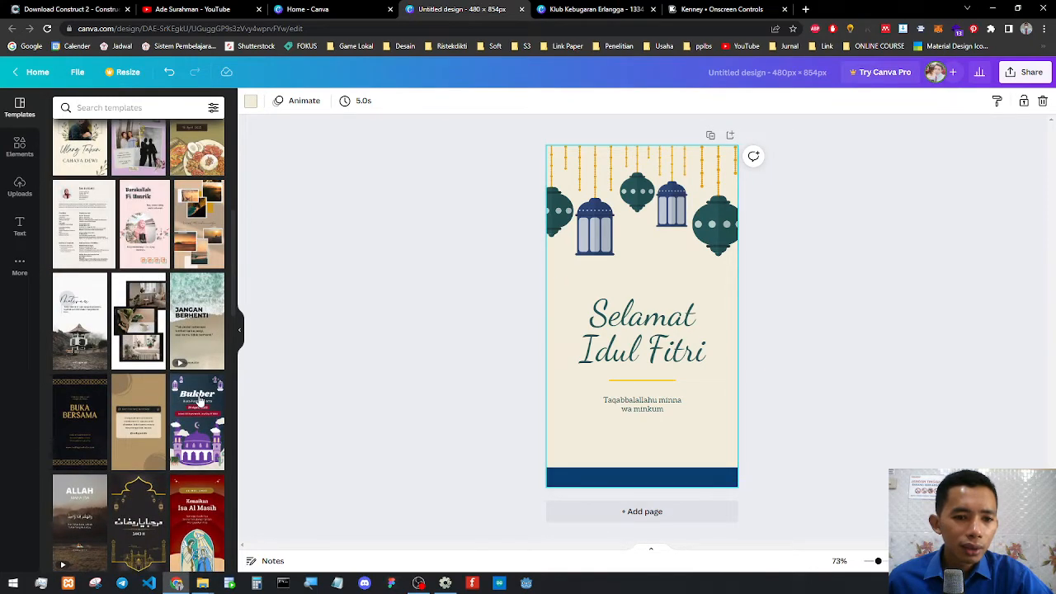
pyautogui.scroll(3, 196, 426)
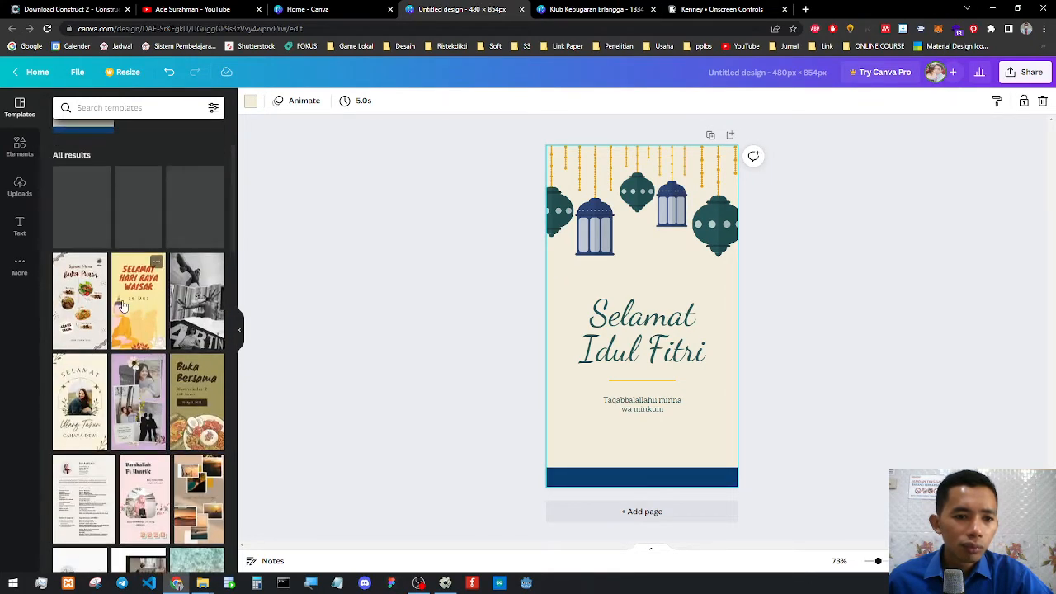
pyautogui.scroll(-8, 155, 377)
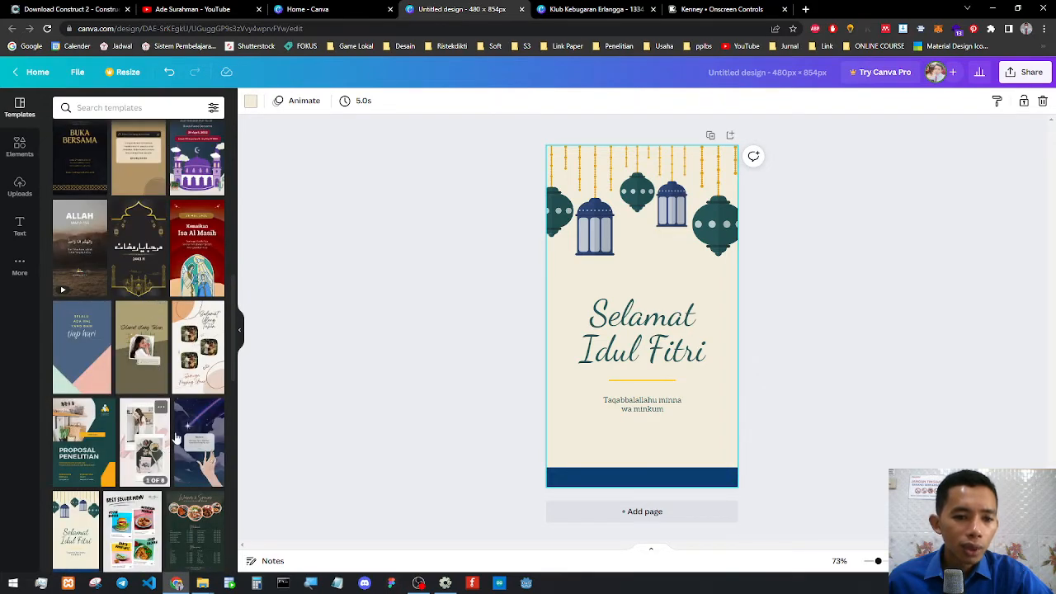
pyautogui.scroll(-2, 171, 429)
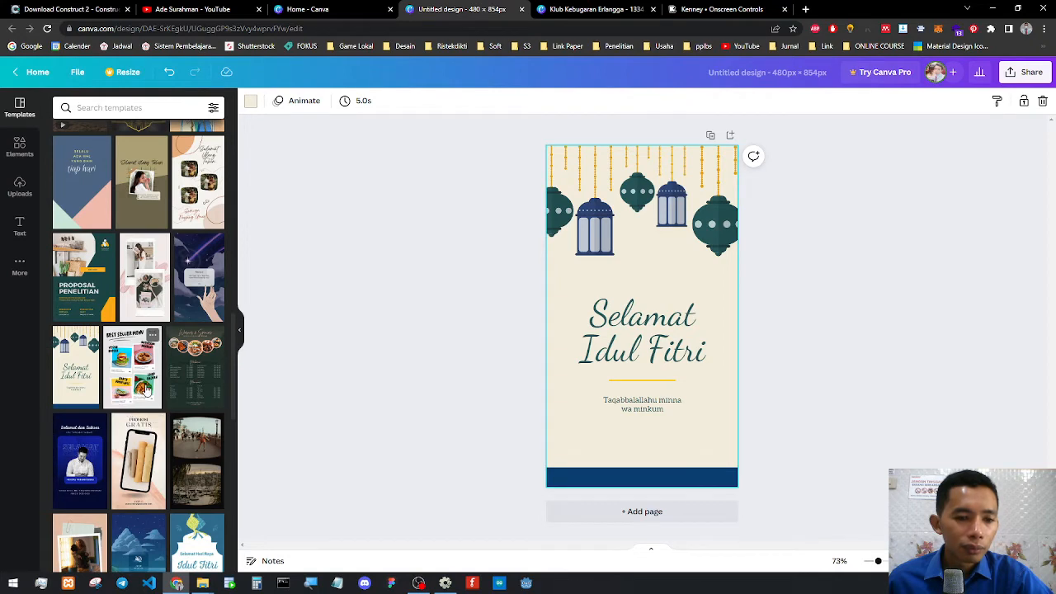
pyautogui.scroll(-3, 131, 422)
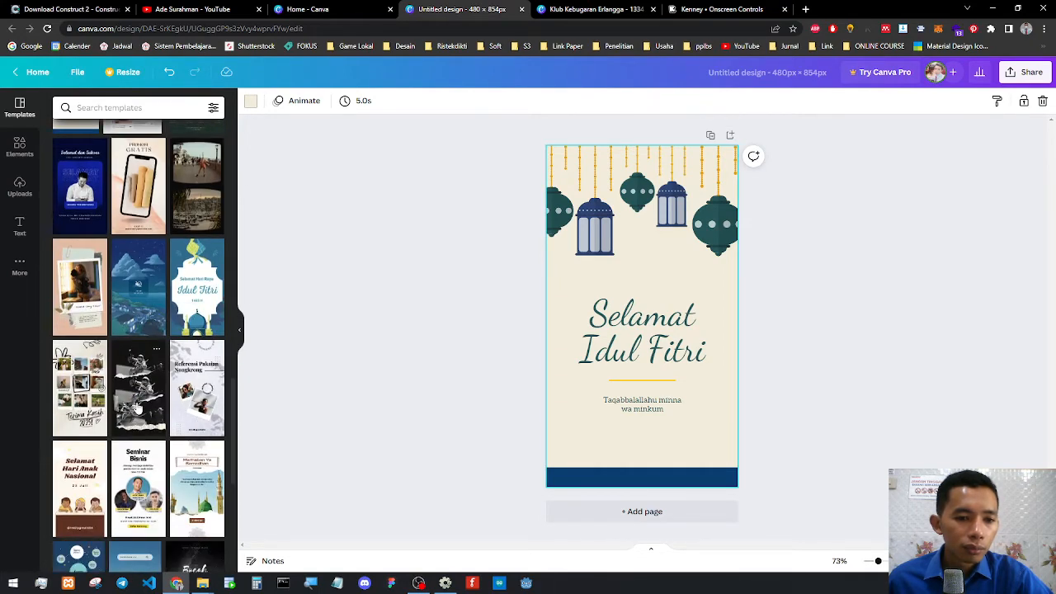
pyautogui.scroll(-3, 161, 352)
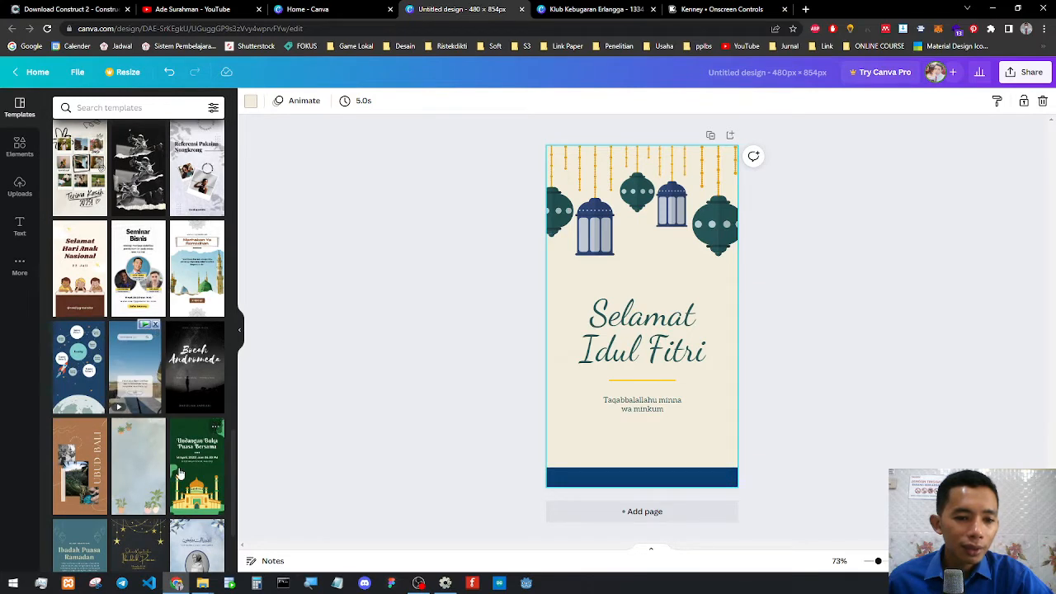
pyautogui.scroll(-2, 160, 396)
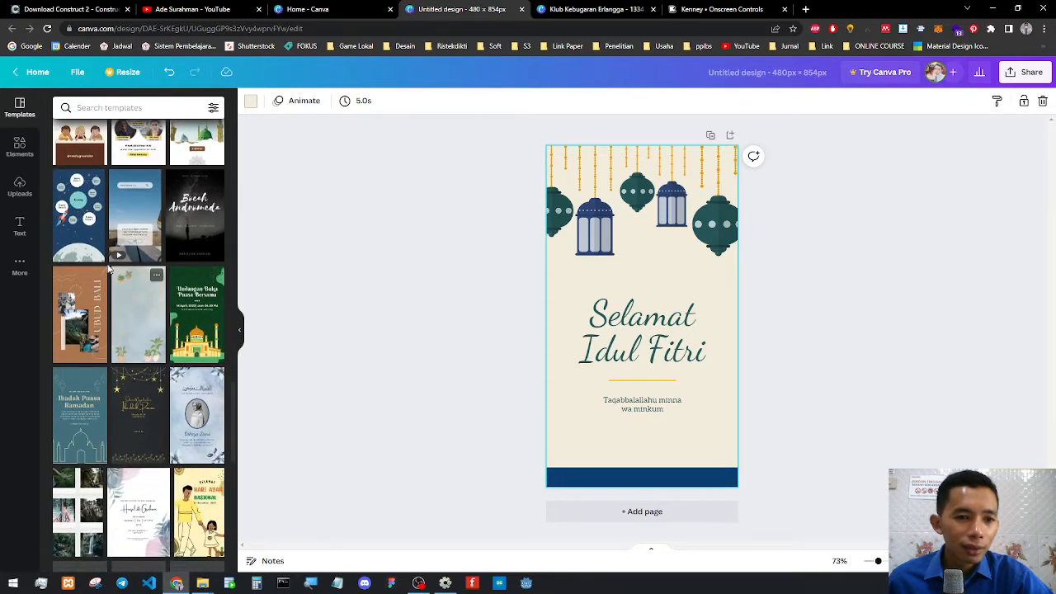
pyautogui.scroll(-2, 165, 415)
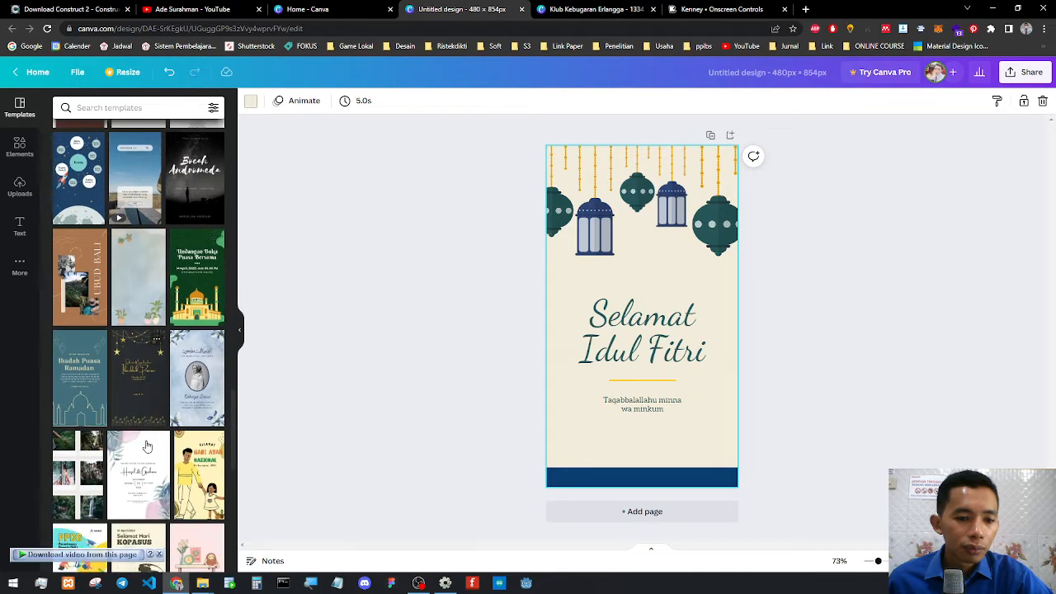
pyautogui.click(140, 363)
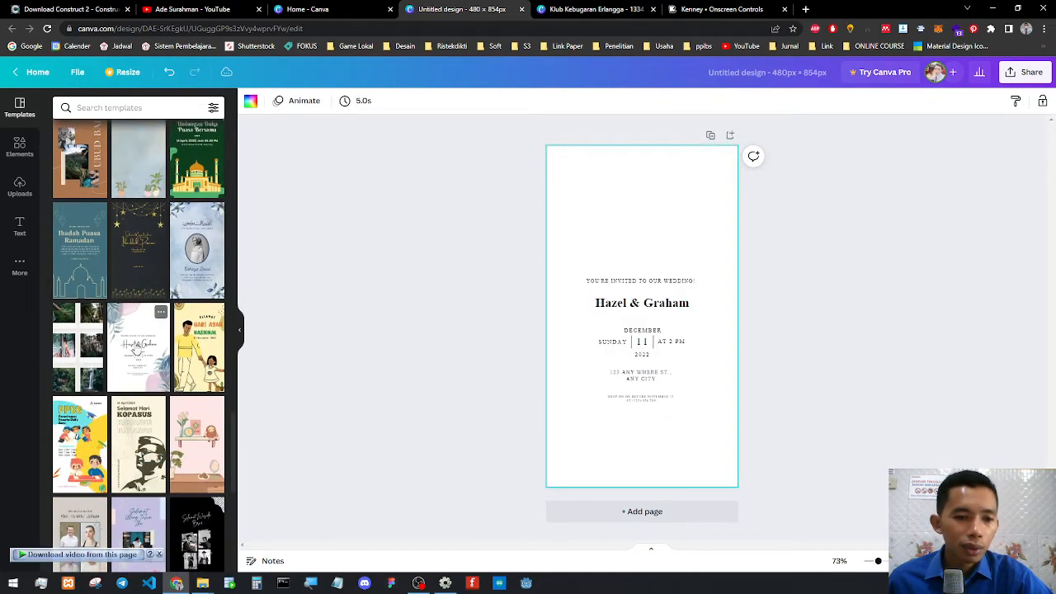
# Apply the Selamat Hari Anak Nasional template with the three children to the page.
pyautogui.scroll(4, 131, 347)
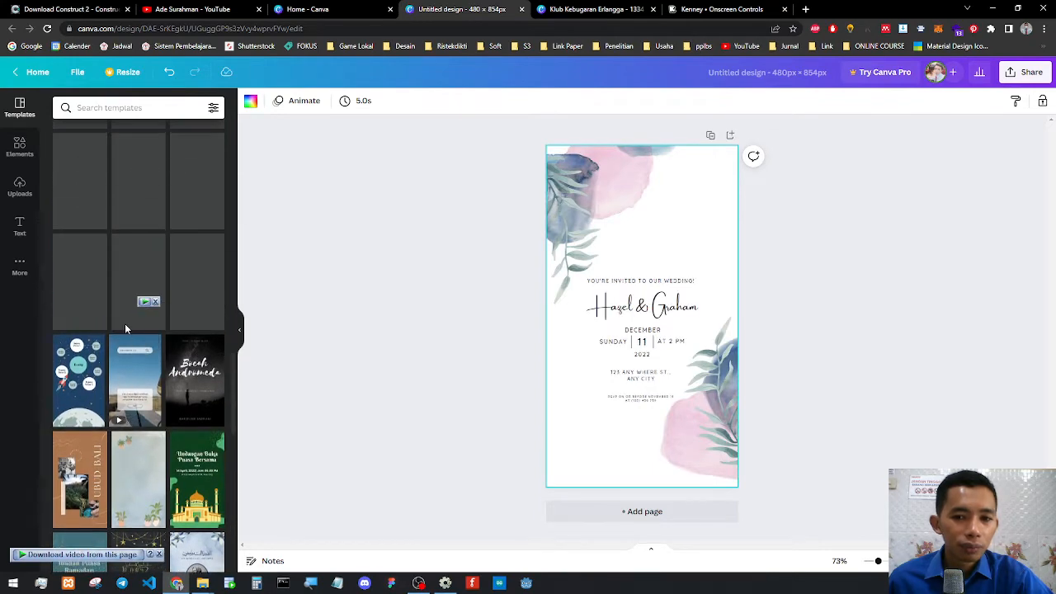
pyautogui.scroll(1, 98, 331)
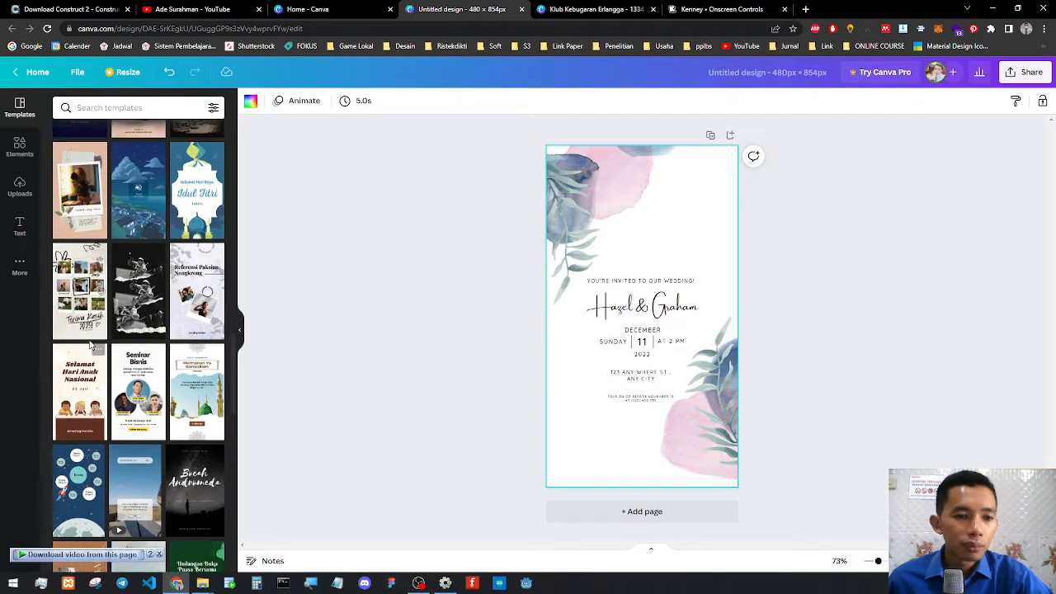
pyautogui.click(98, 350)
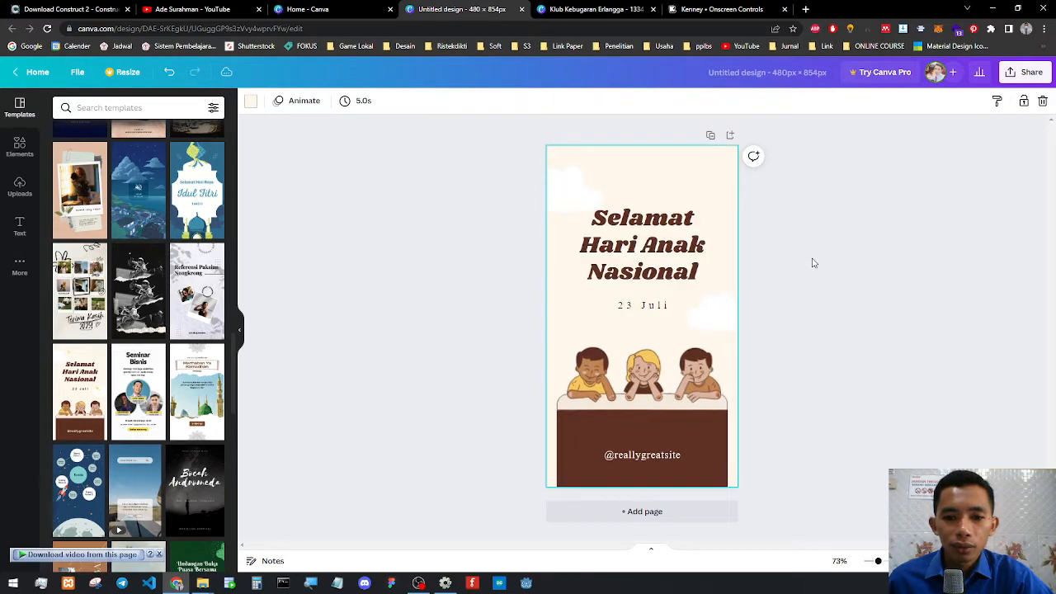
# Browse back through the templates and apply the Spesial Menu Buka Puasa food menu template to the page.
pyautogui.scroll(2, 95, 289)
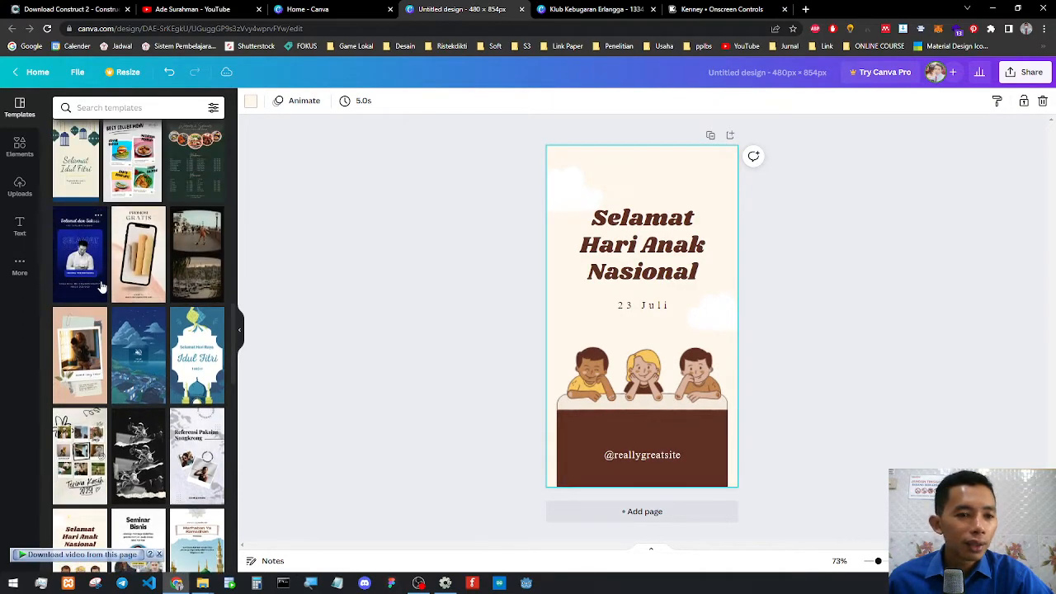
pyautogui.scroll(5, 103, 292)
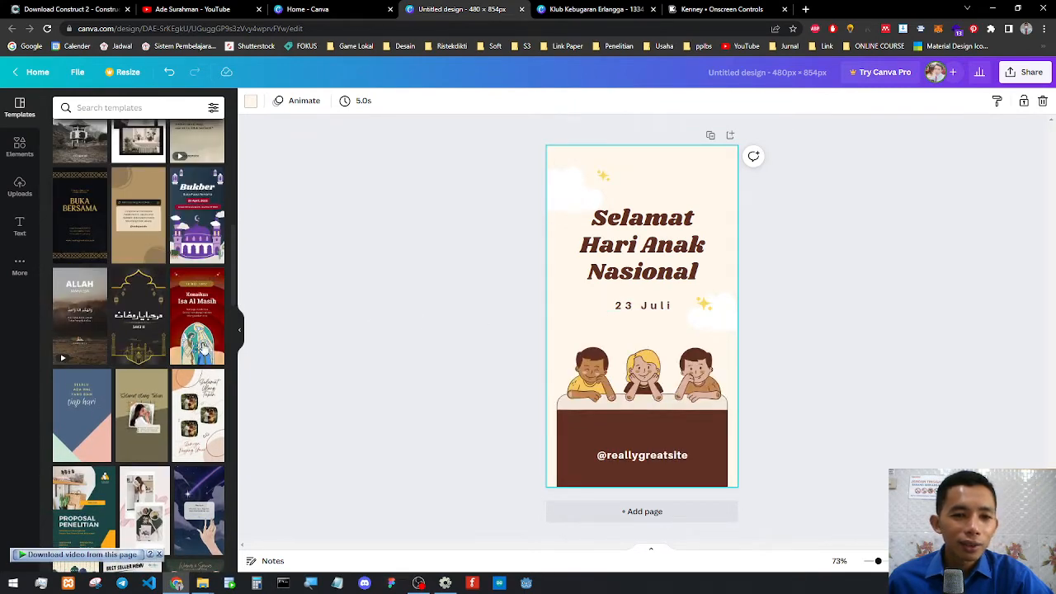
pyautogui.scroll(4, 202, 348)
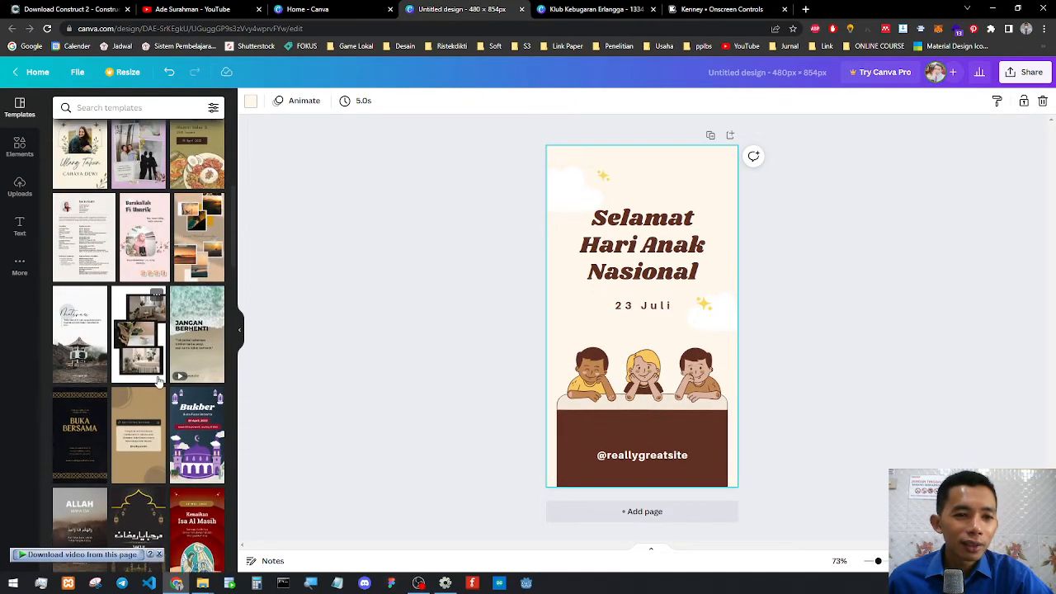
pyautogui.scroll(3, 102, 305)
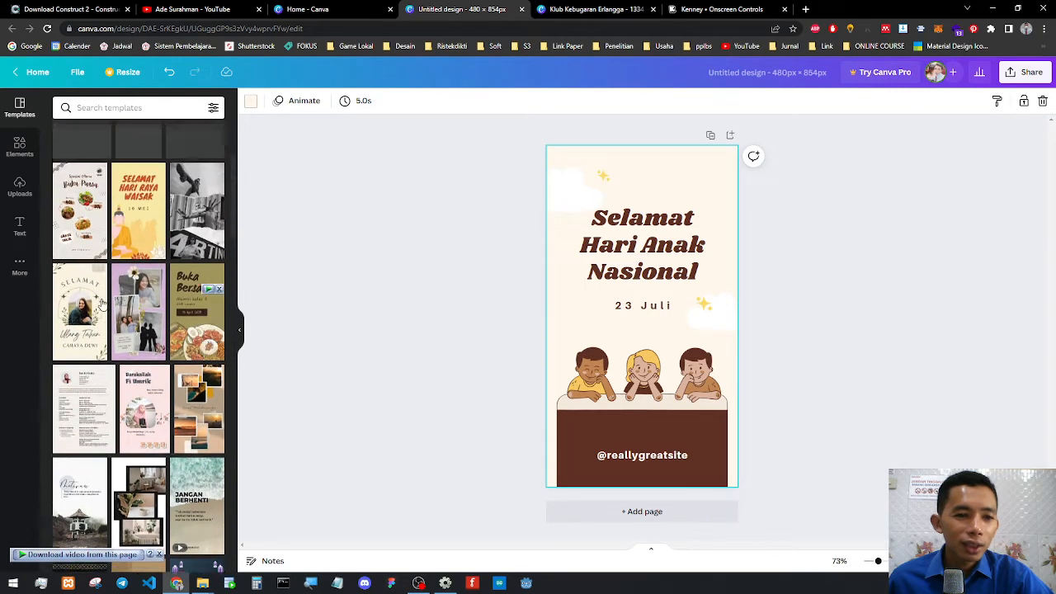
pyautogui.scroll(1, 102, 305)
pyautogui.scroll(2, 93, 363)
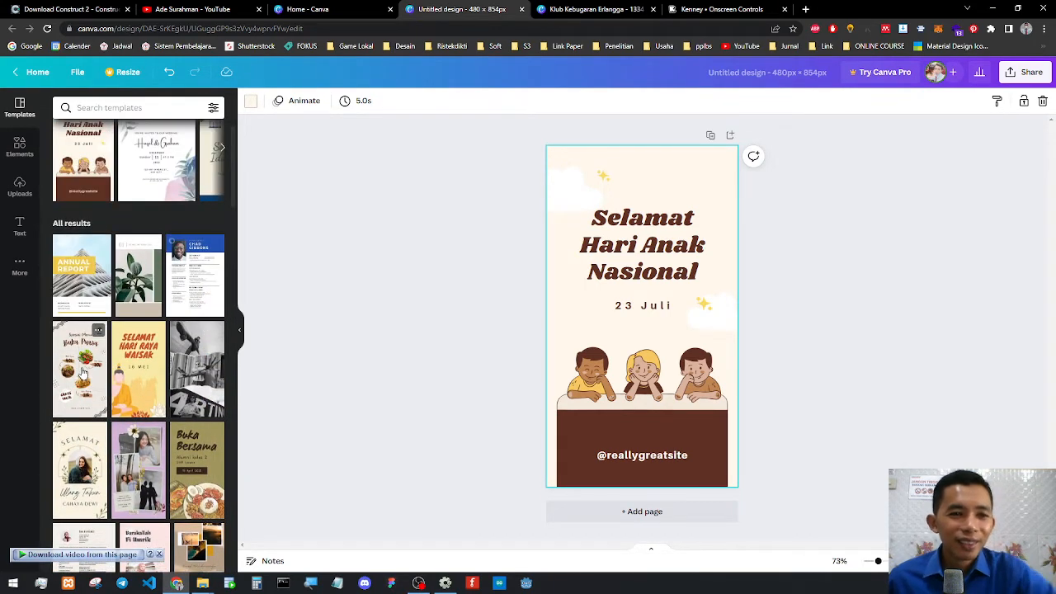
pyautogui.click(81, 373)
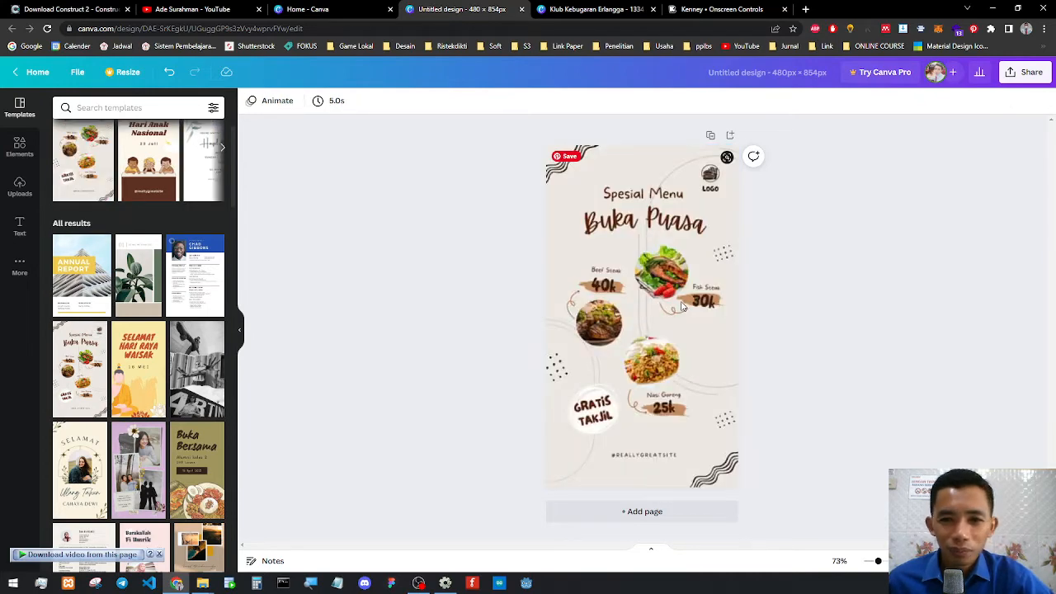
# Find the Selamat Idul Fitri template with hanging lanterns again and apply it in place of the food menu.
pyautogui.scroll(-2, 182, 402)
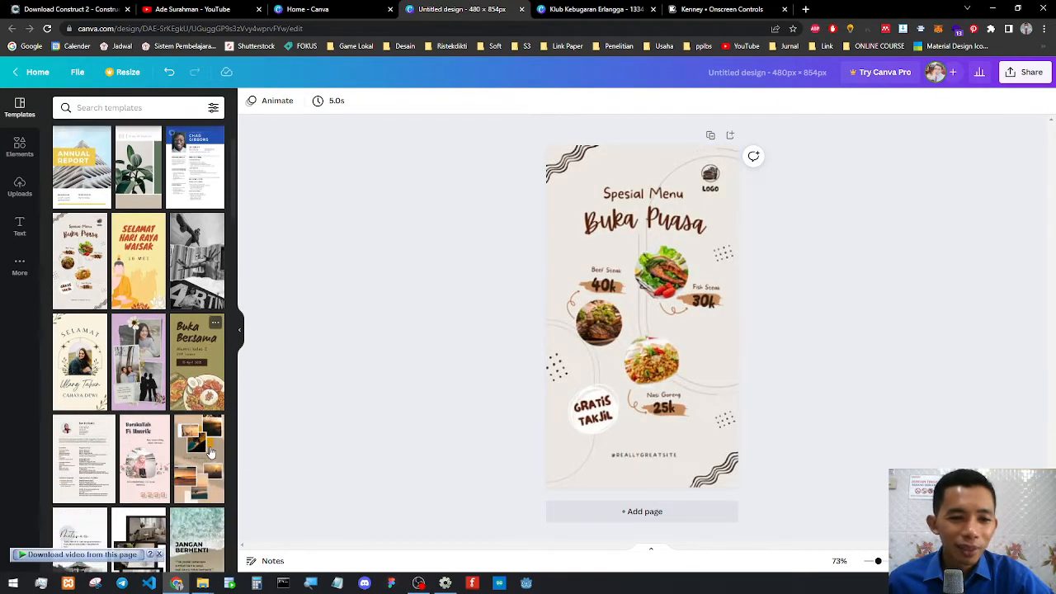
pyautogui.scroll(-1, 128, 371)
pyautogui.scroll(-6, 140, 371)
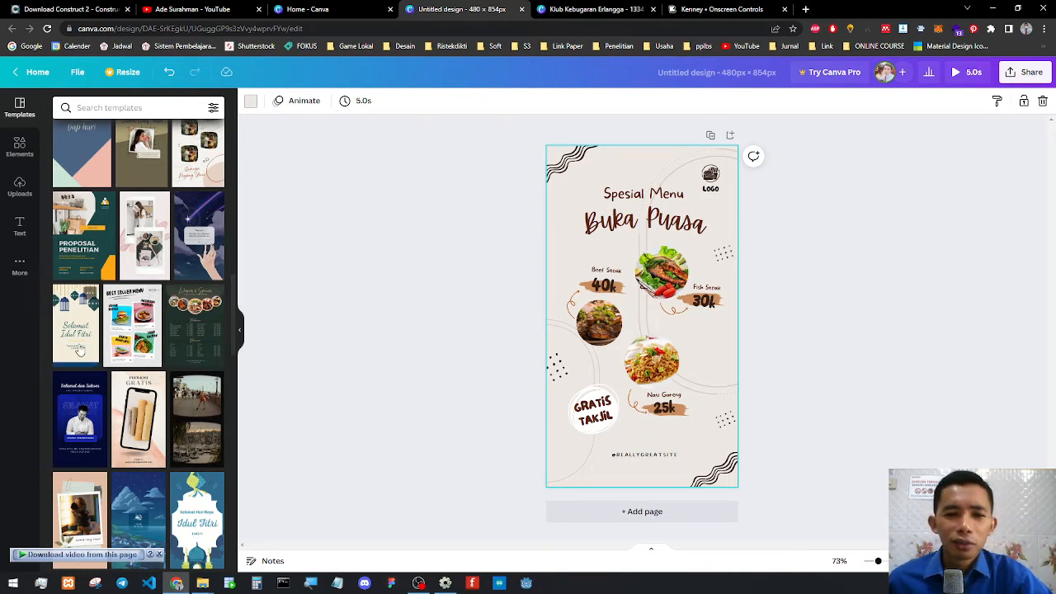
pyautogui.click(73, 332)
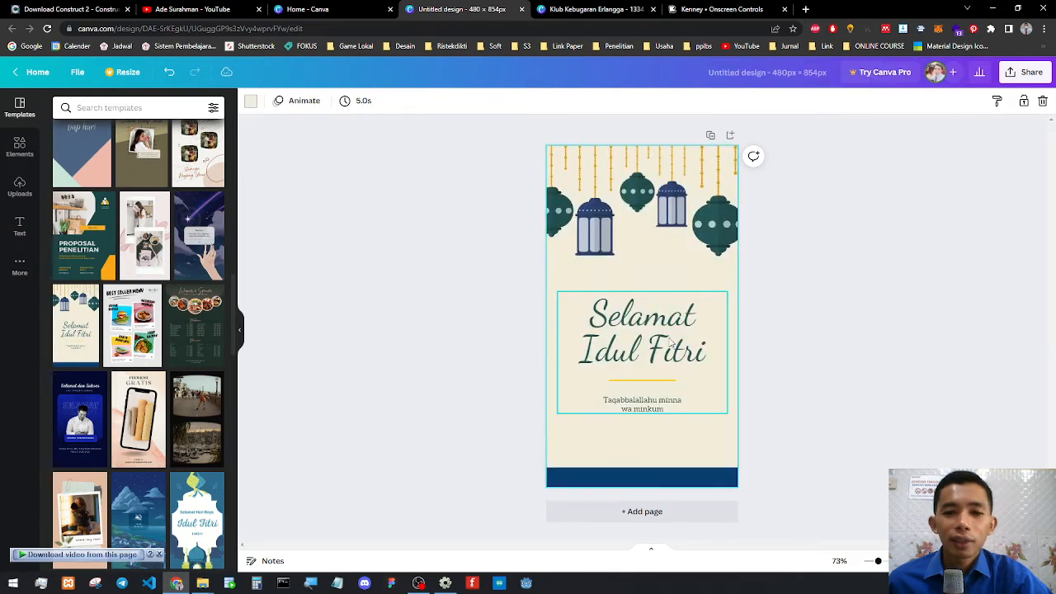
# Delete the Selamat Idul Fitri title, the greeting text below it and the yellow divider line.
pyautogui.click(669, 339)
pyautogui.press('Delete')
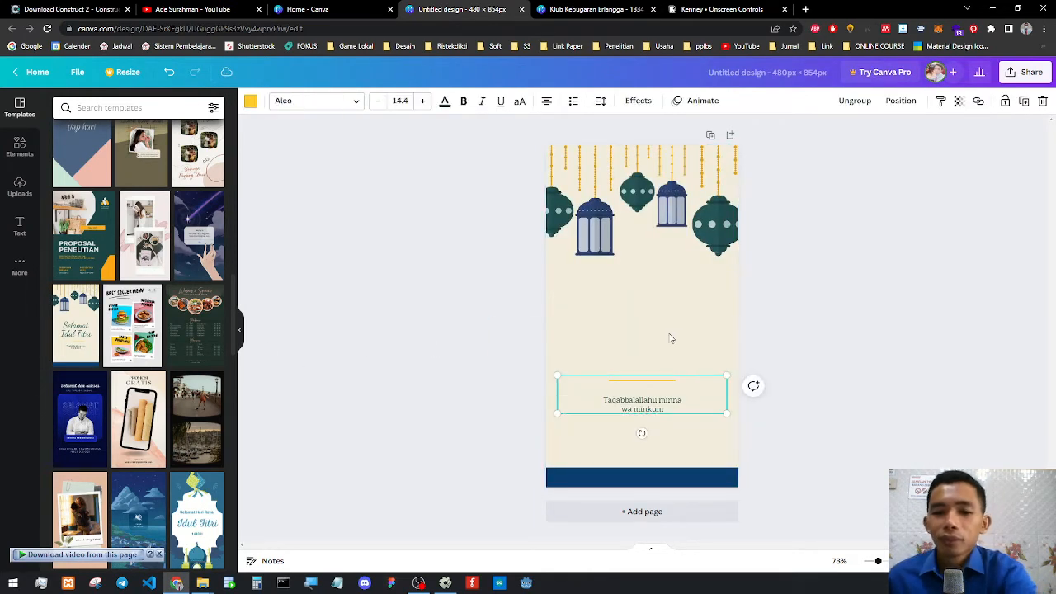
pyautogui.click(641, 405)
pyautogui.press('Delete')
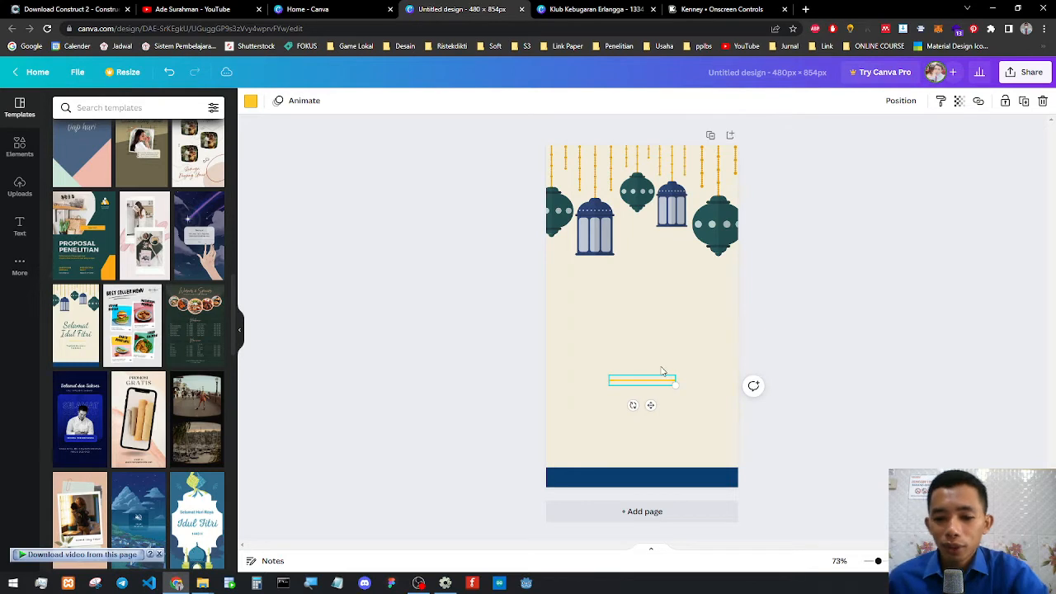
pyautogui.press('Delete')
# Add a heading reading "Media Edukasi" below the lanterns.
pyautogui.keyDown('ctrl'); pyautogui.scroll(2, 666, 347); pyautogui.keyUp('ctrl')
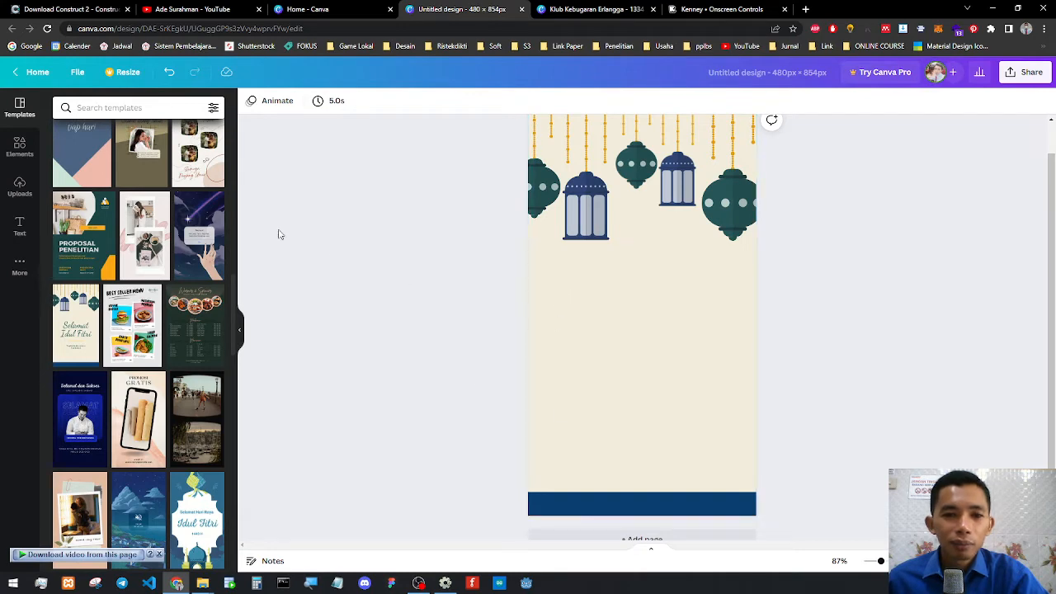
pyautogui.click(20, 226)
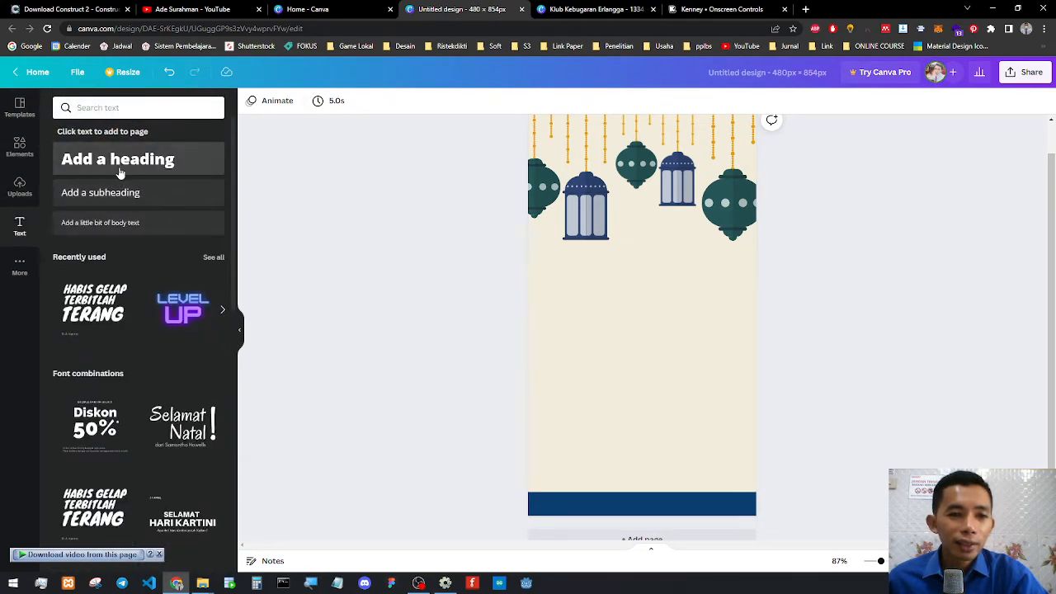
pyautogui.moveTo(123, 171); pyautogui.dragTo(584, 298)
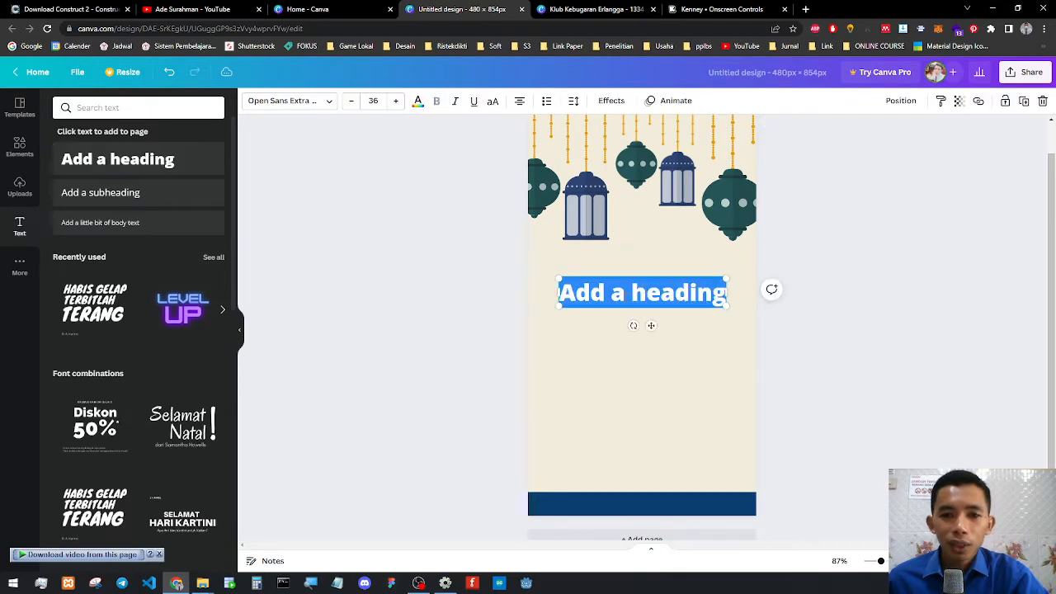
pyautogui.write('Med')
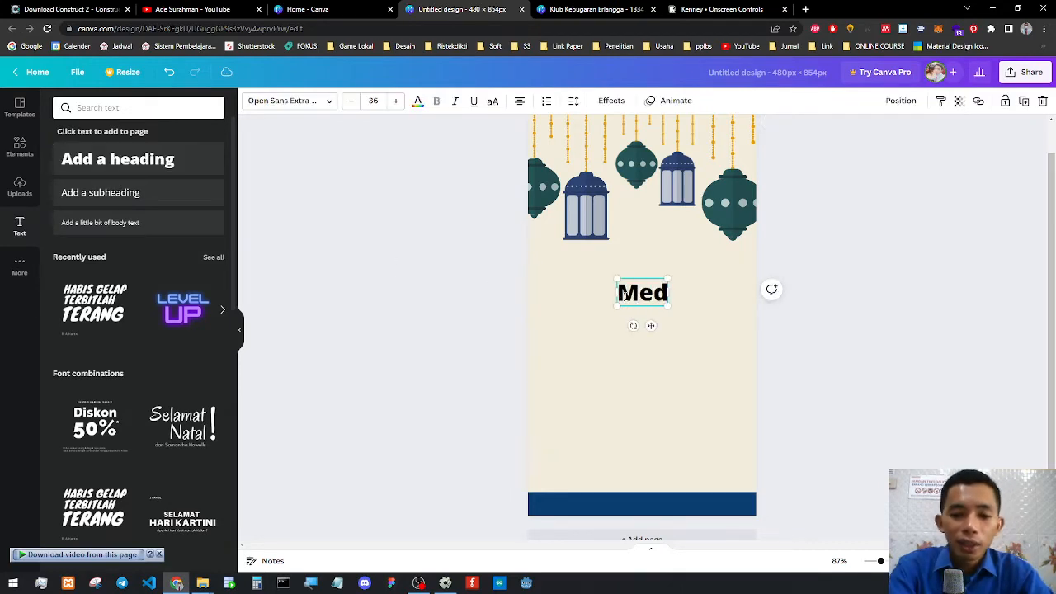
pyautogui.write('ia Edukasi')
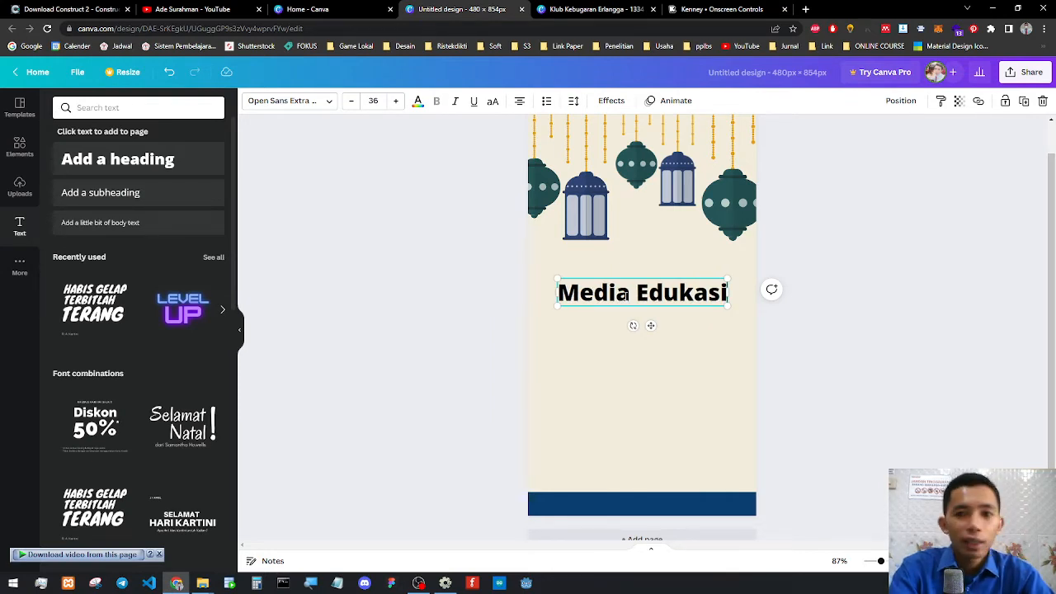
# Try pink on the Media Edukasi heading and settle on light blue as its text colour.
pyautogui.click(419, 101)
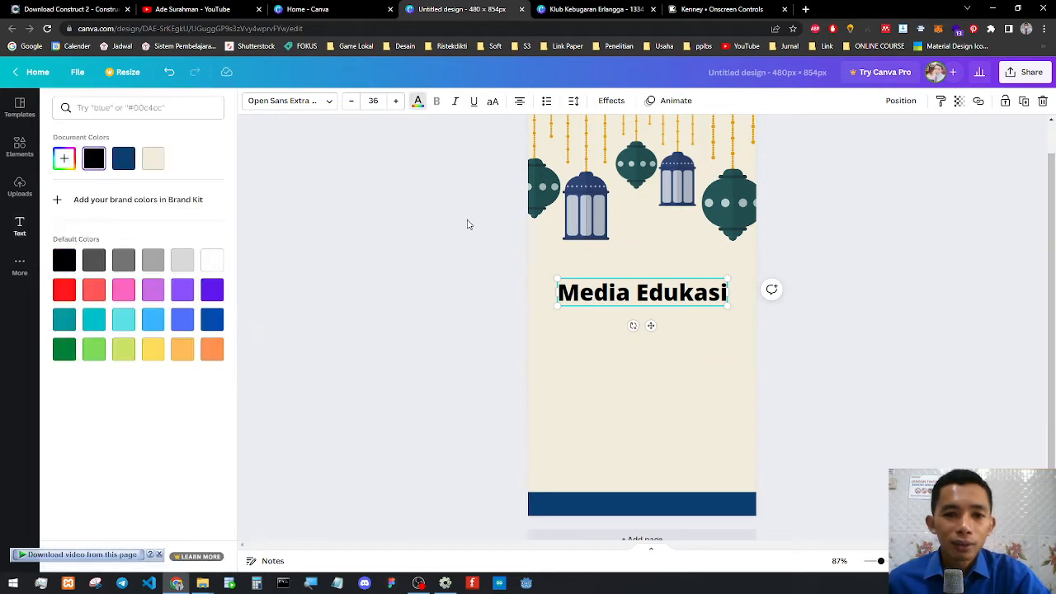
pyautogui.click(123, 293)
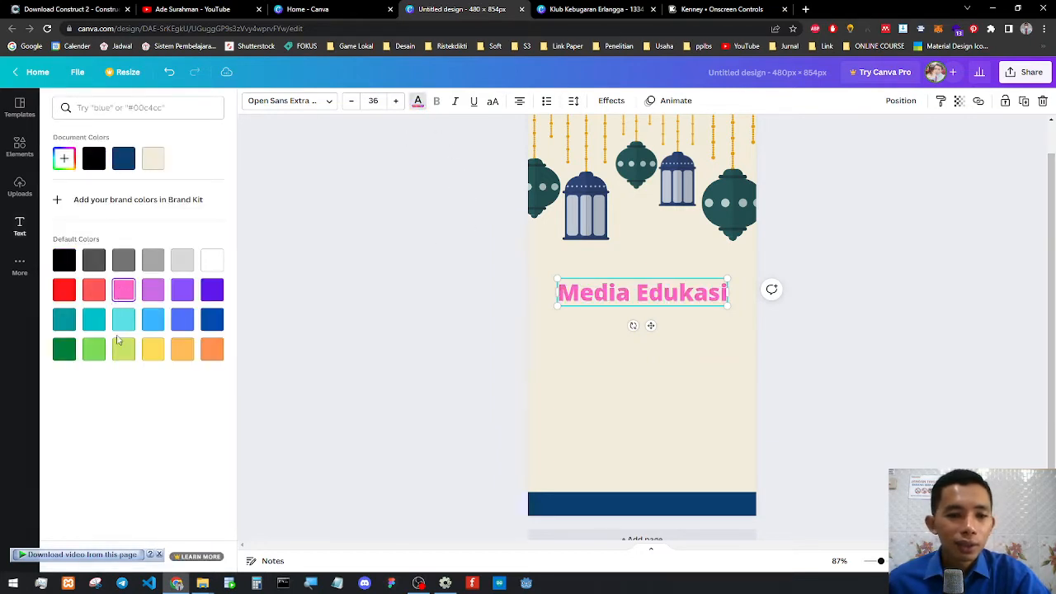
pyautogui.click(154, 322)
pyautogui.click(660, 301)
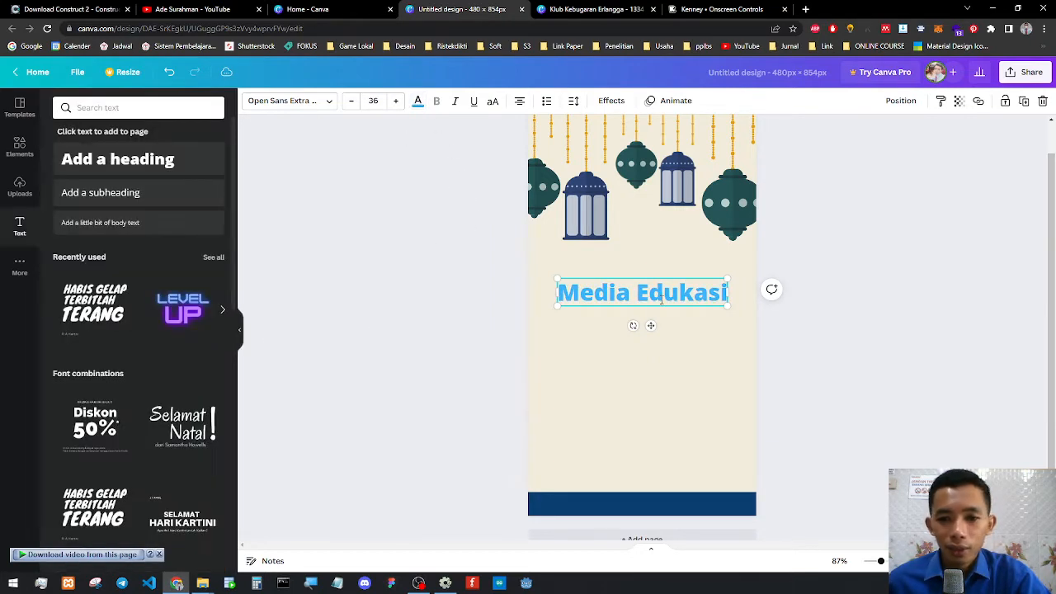
pyautogui.click(873, 345)
# Move the Media Edukasi heading slightly up and apply the Splice text effect to it.
pyautogui.moveTo(699, 295); pyautogui.dragTo(696, 286)
pyautogui.click(611, 100)
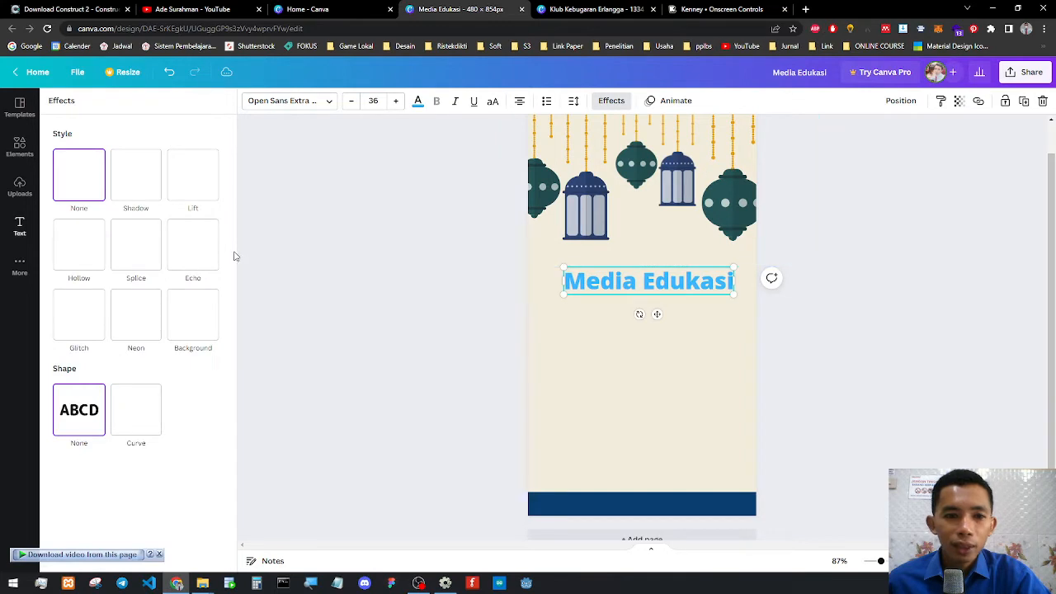
pyautogui.click(138, 249)
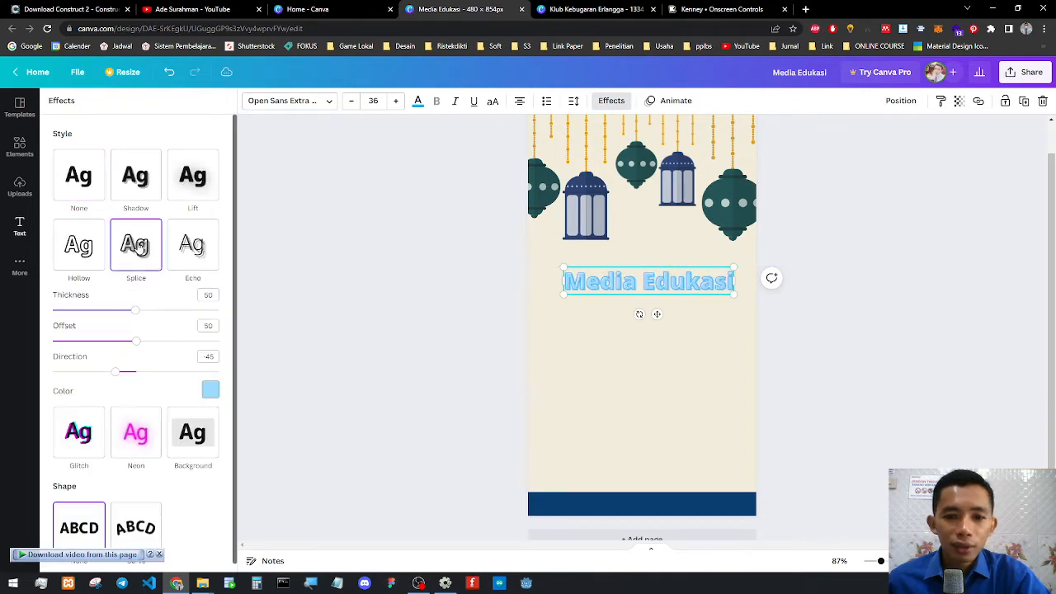
pyautogui.click(497, 332)
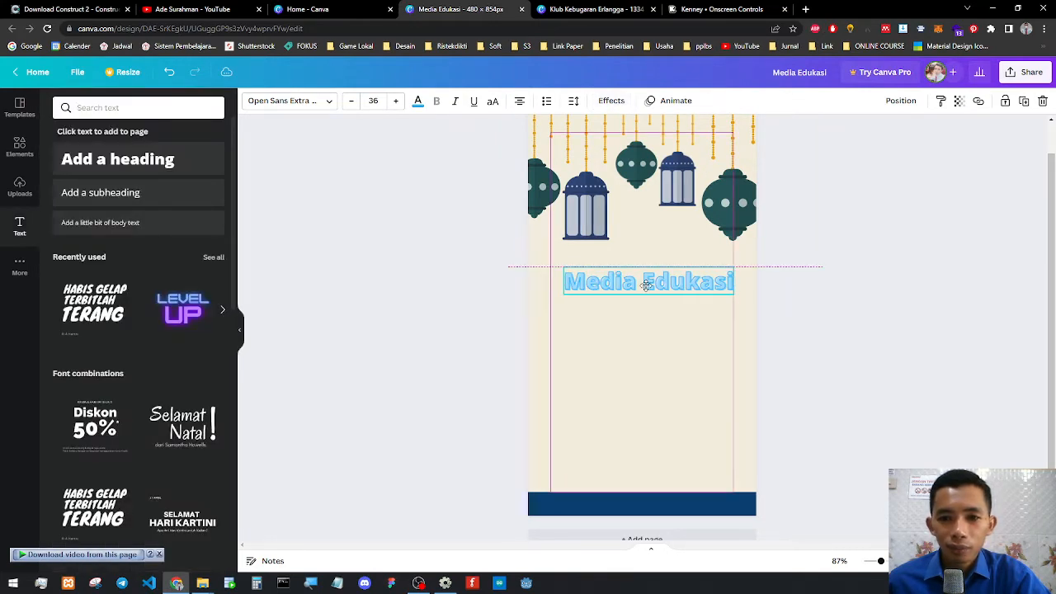
pyautogui.click(710, 342)
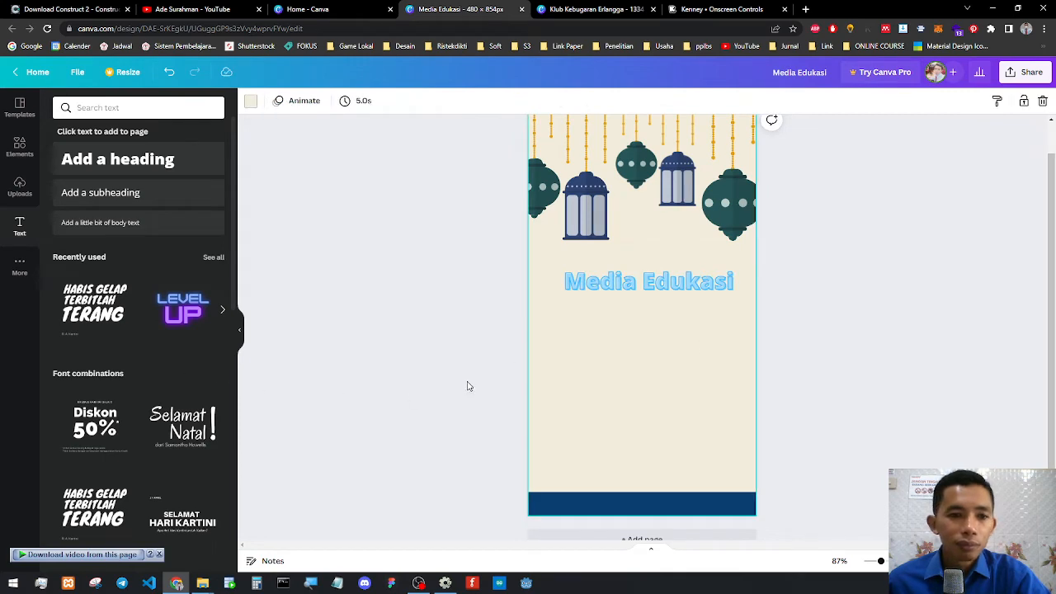
# Find the Selamat Hari Ayah Nasional template and replace the current page with it, opting not to show the prompt again.
pyautogui.scroll(-1, 846, 302)
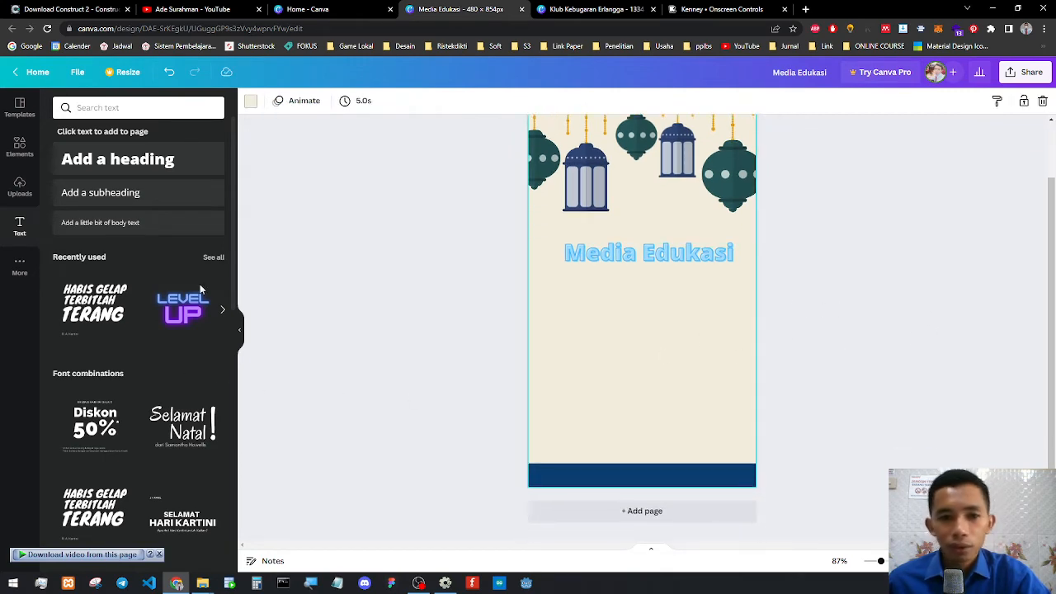
pyautogui.click(20, 109)
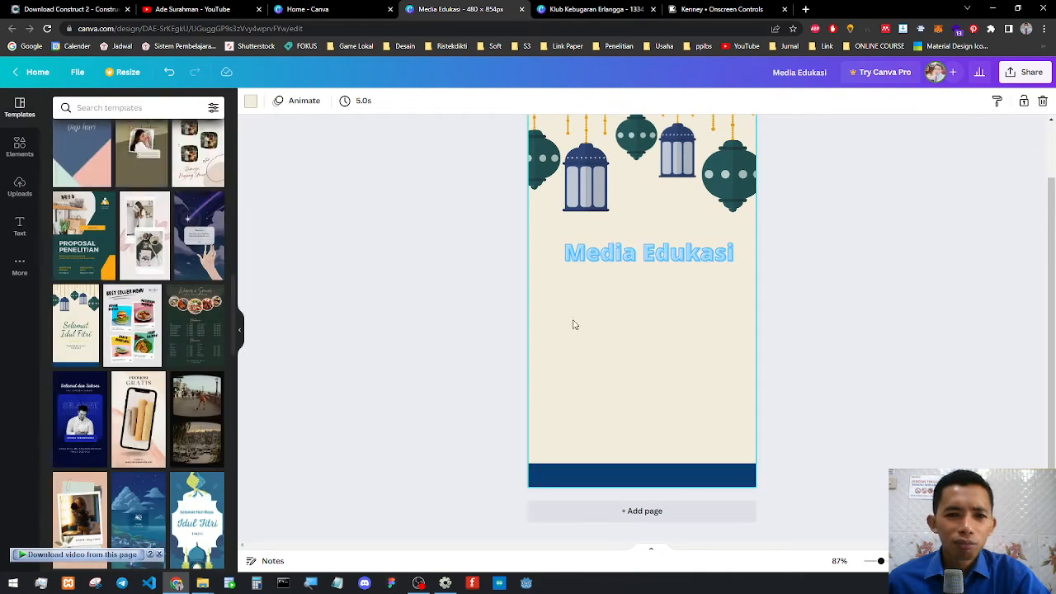
pyautogui.scroll(-3, 157, 372)
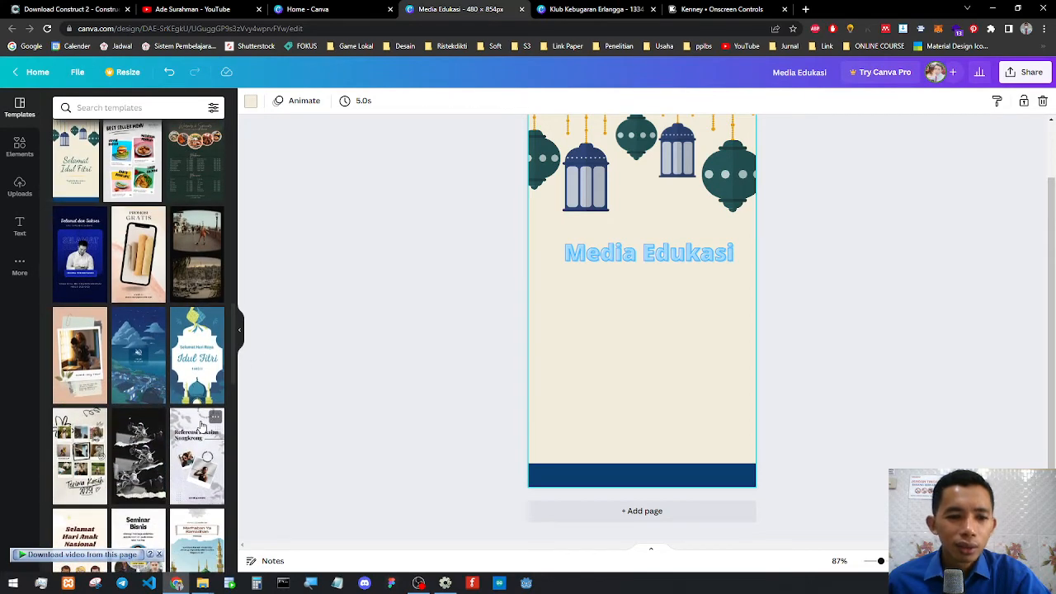
pyautogui.scroll(-3, 154, 388)
pyautogui.scroll(-3, 154, 389)
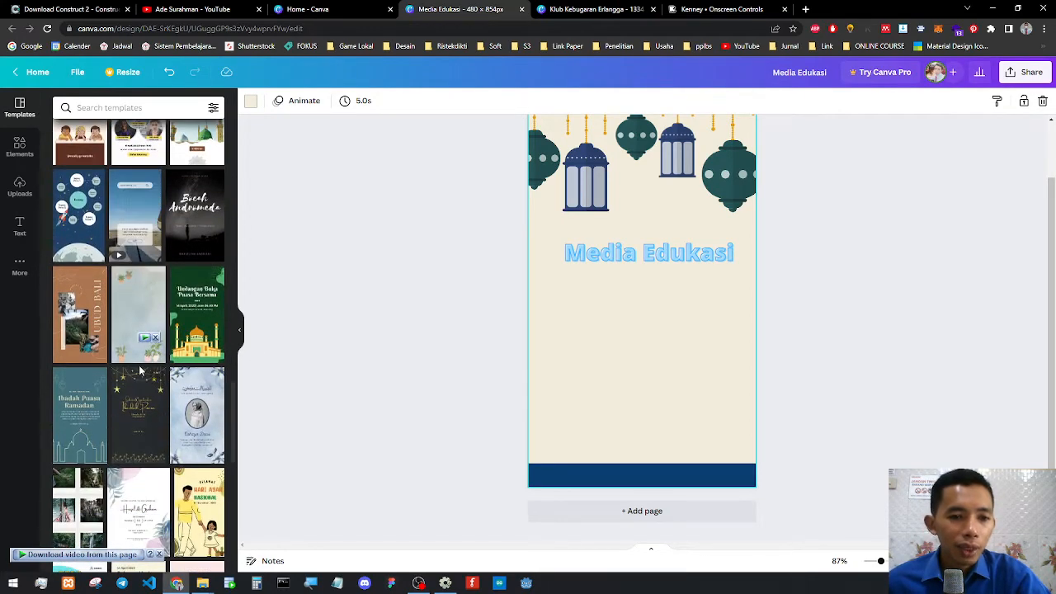
pyautogui.scroll(-2, 181, 439)
pyautogui.scroll(-3, 181, 439)
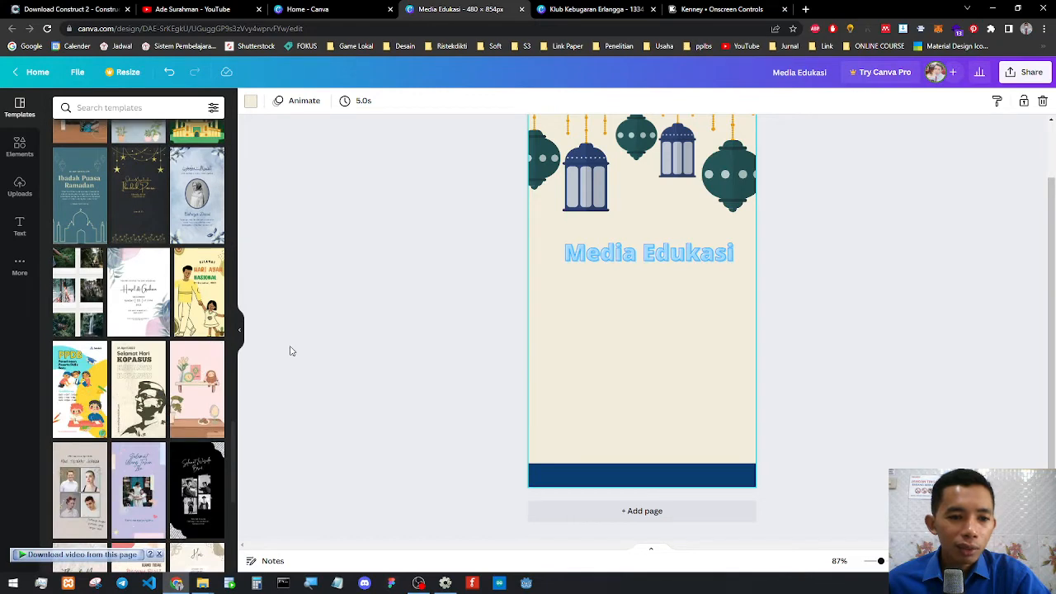
pyautogui.click(195, 302)
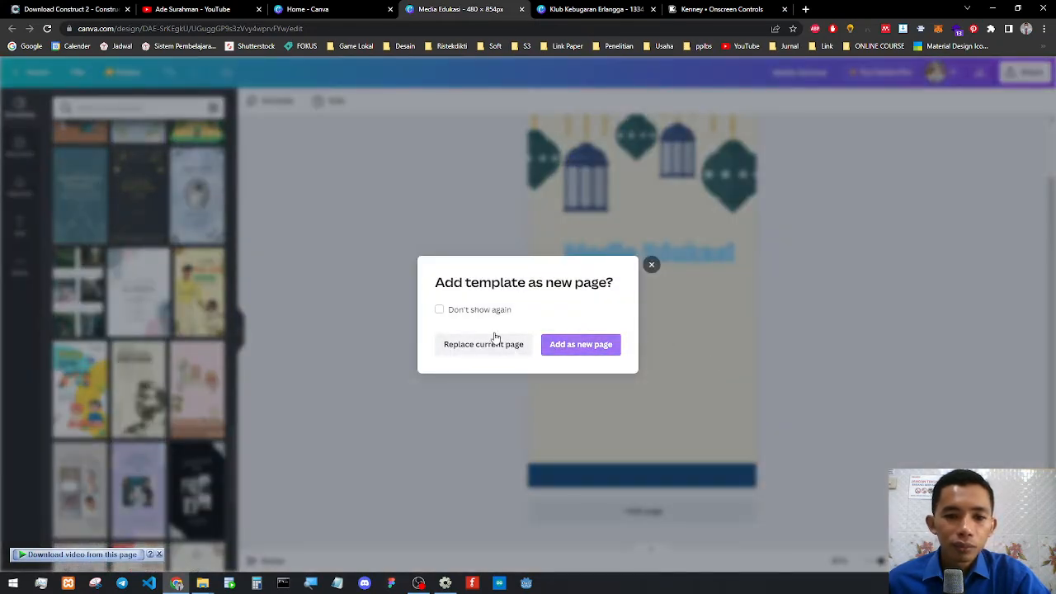
pyautogui.click(473, 311)
pyautogui.click(504, 350)
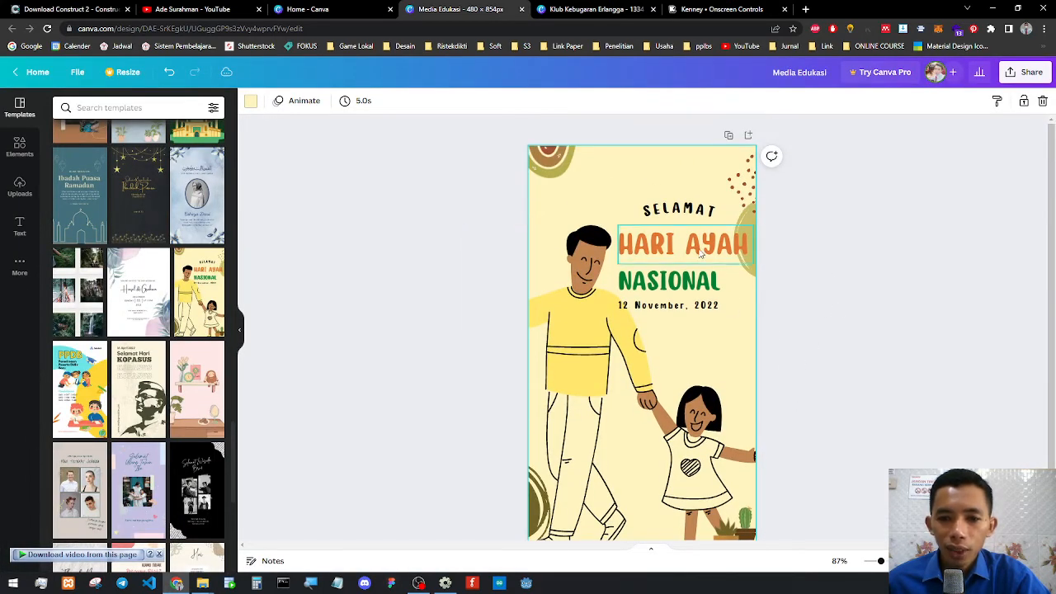
# Delete the SELAMAT text and move the HARI AYAH title up near the page's upper edge.
pyautogui.click(695, 218)
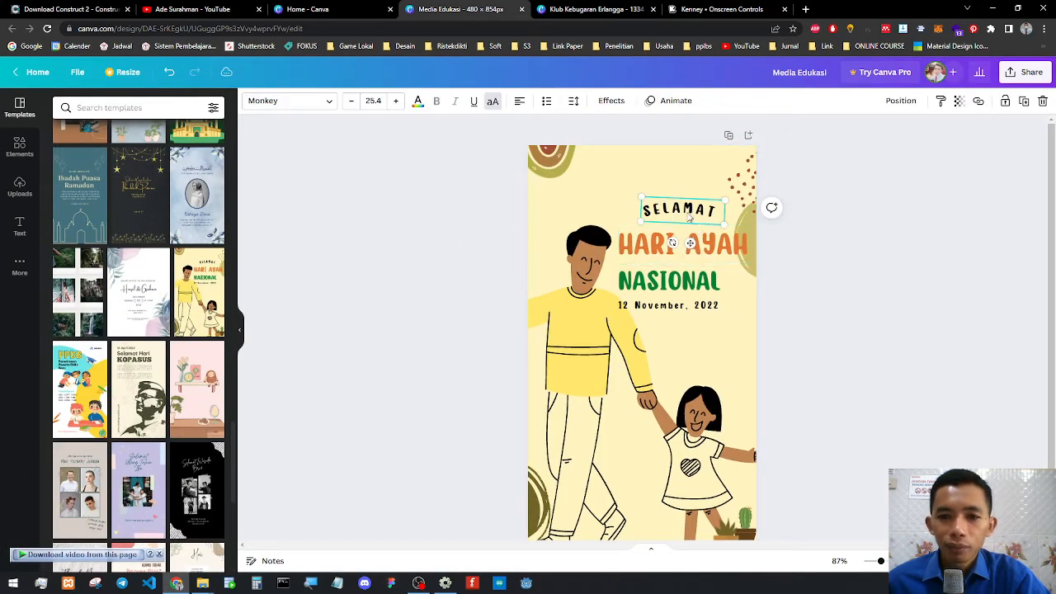
pyautogui.press('Delete')
pyautogui.moveTo(676, 246); pyautogui.dragTo(649, 179)
# Replace the HARI AYAH title with "MEDIA EDUKASI" and widen its text box to about 376 px for a single line.
pyautogui.doubleClick(649, 179)
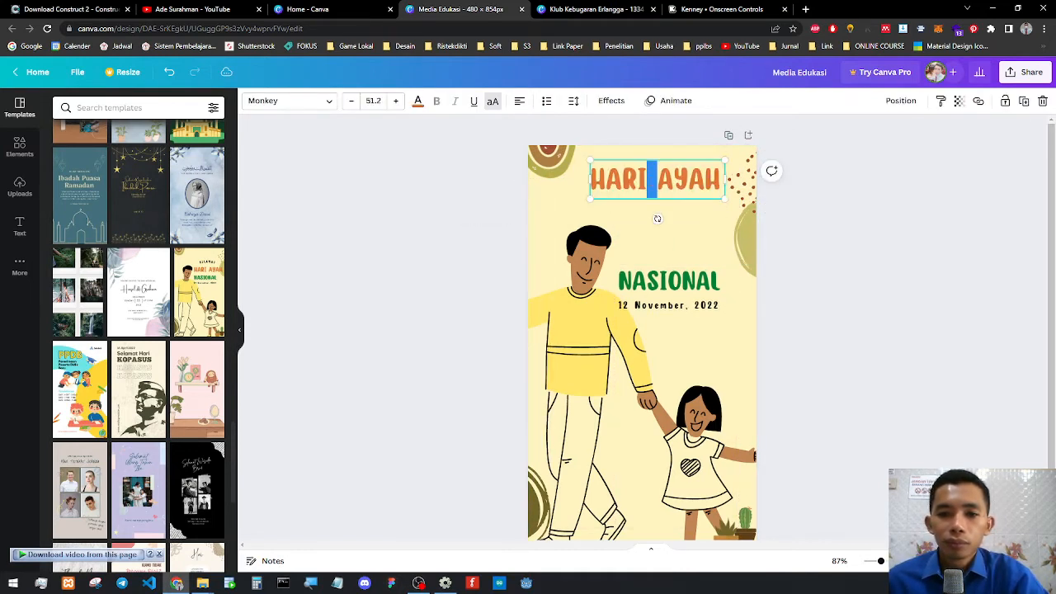
pyautogui.moveTo(723, 179); pyautogui.dragTo(587, 181)
pyautogui.write('MED')
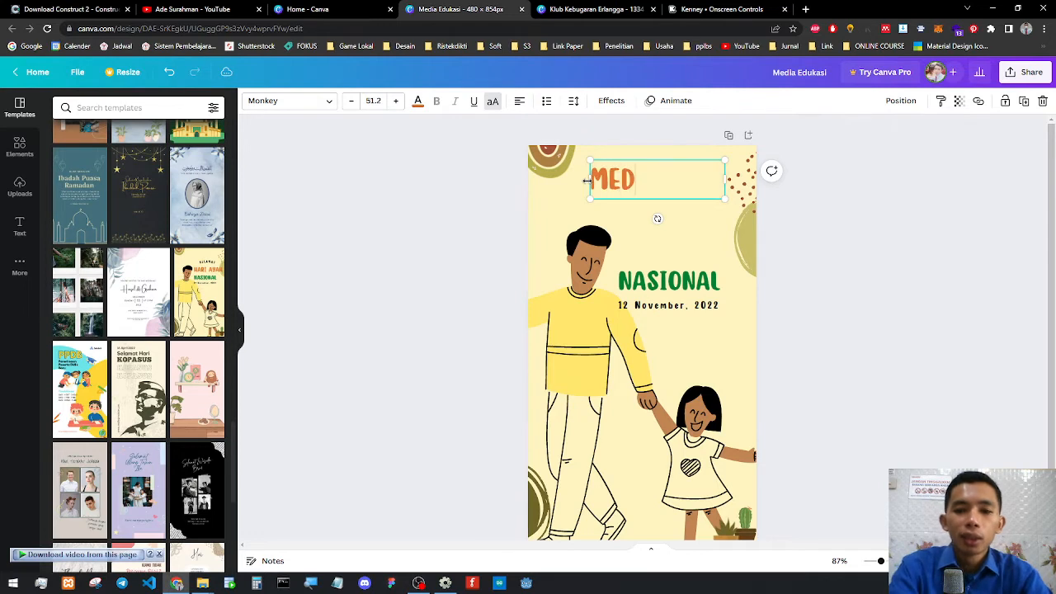
pyautogui.write('IA EDUKASI')
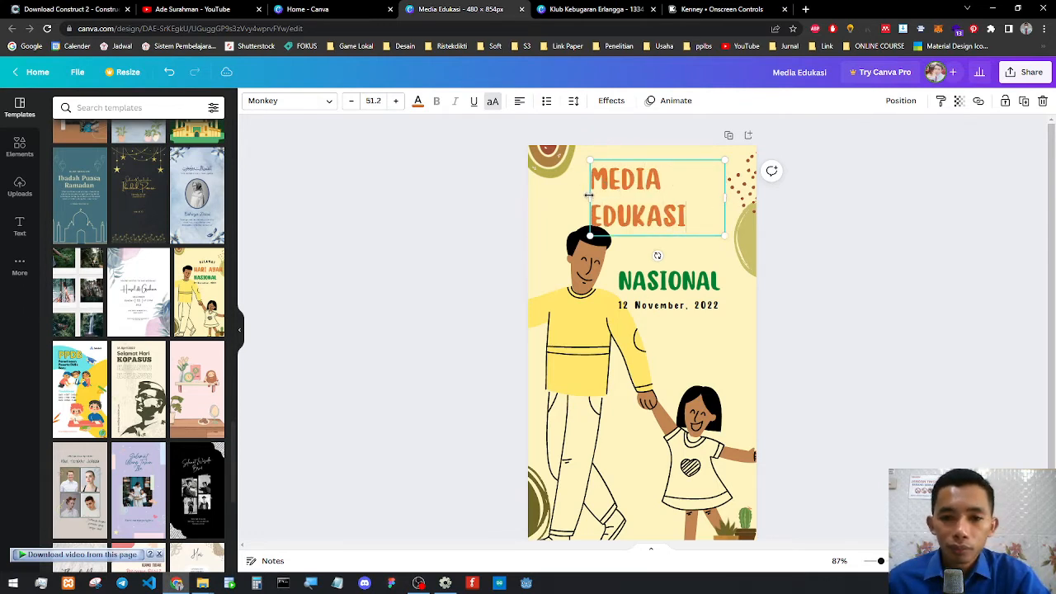
pyautogui.moveTo(588, 195); pyautogui.dragTo(545, 196)
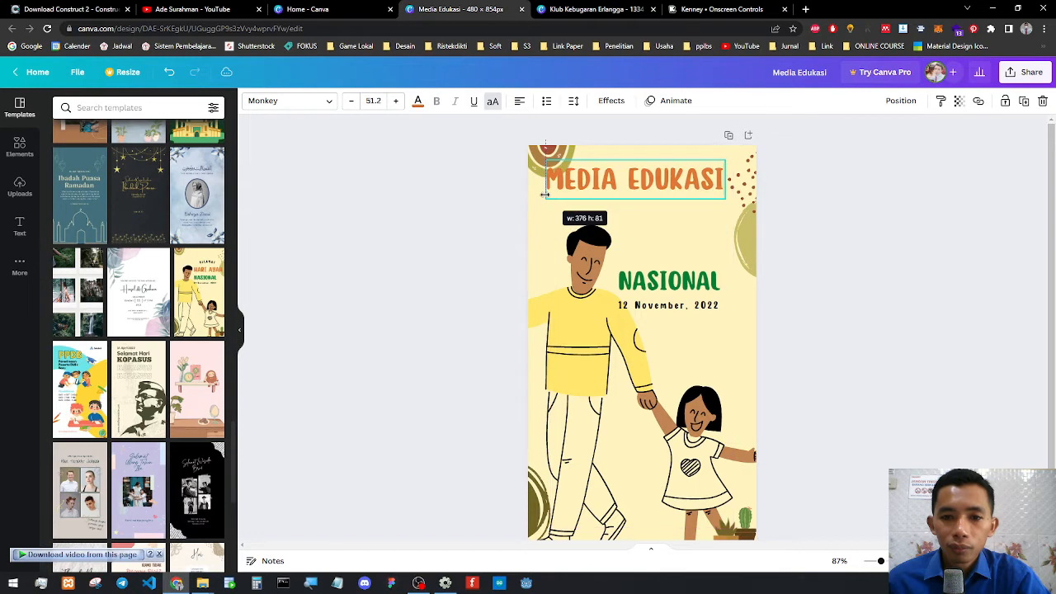
# Move the MEDIA EDUKASI title slightly down and to the right, and delete the 12 November, 2022 date text.
pyautogui.click(875, 228)
pyautogui.moveTo(668, 192); pyautogui.dragTo(678, 210)
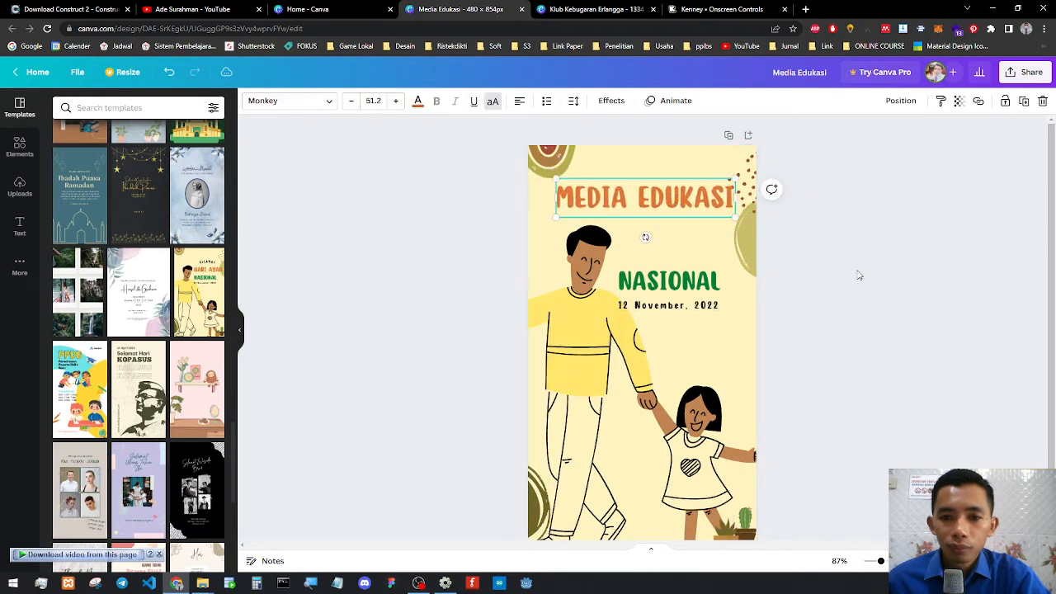
pyautogui.click(859, 274)
pyautogui.click(695, 306)
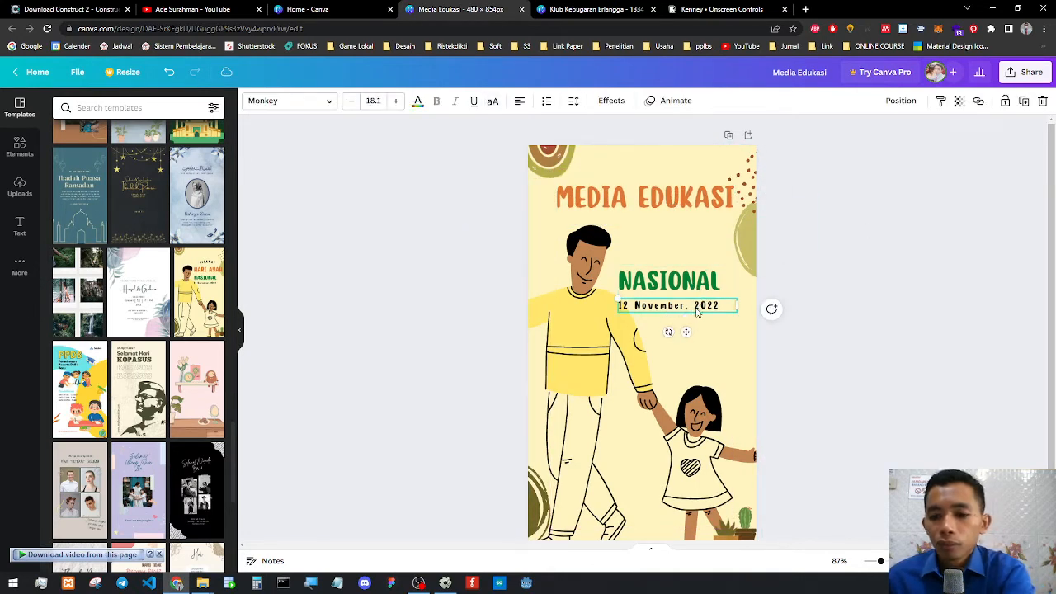
pyautogui.click(794, 295)
pyautogui.click(702, 310)
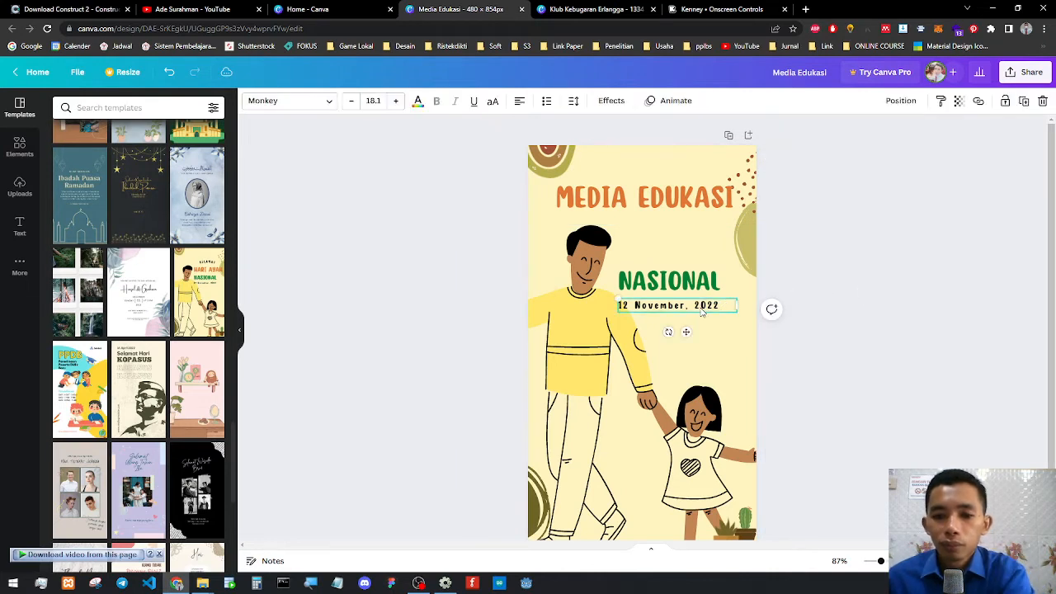
pyautogui.press('Delete')
pyautogui.click(798, 253)
# Nudge the MEDIA EDUKASI title a little lower and move the NASIONAL text up directly beneath it.
pyautogui.moveTo(674, 200); pyautogui.dragTo(676, 212)
pyautogui.moveTo(689, 279); pyautogui.dragTo(693, 243)
pyautogui.click(911, 240)
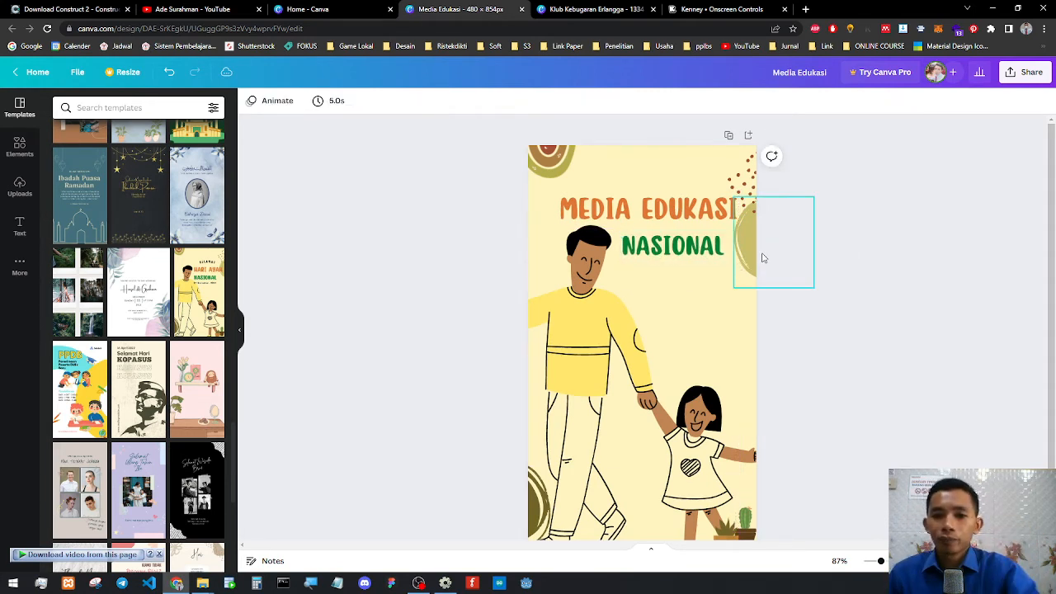
# Open the design's download settings and try to download it as PNG with Canva Pro, dismissing the trial offer.
pyautogui.click(1030, 75)
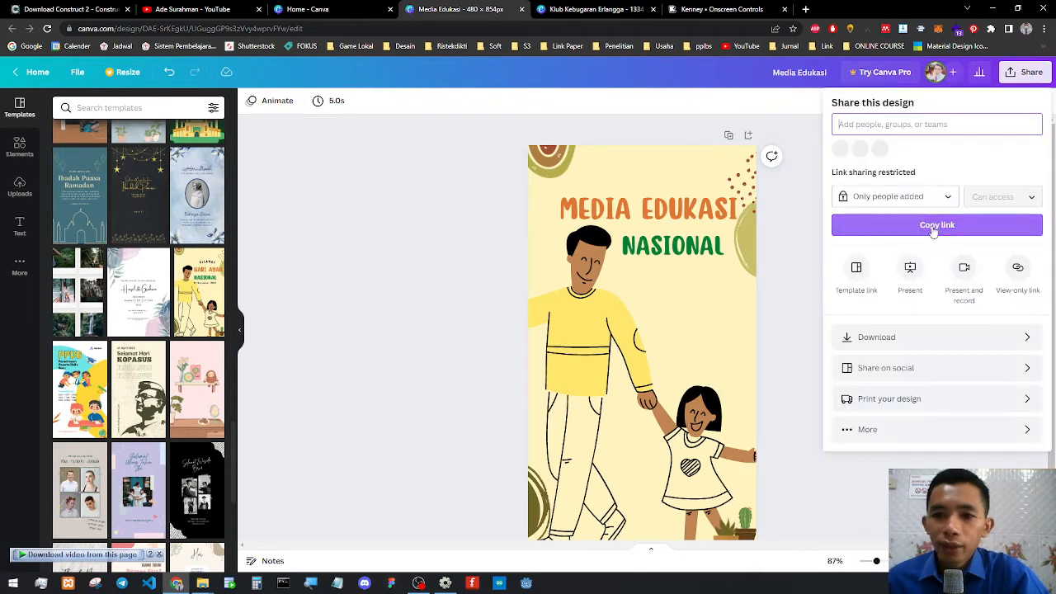
pyautogui.click(885, 336)
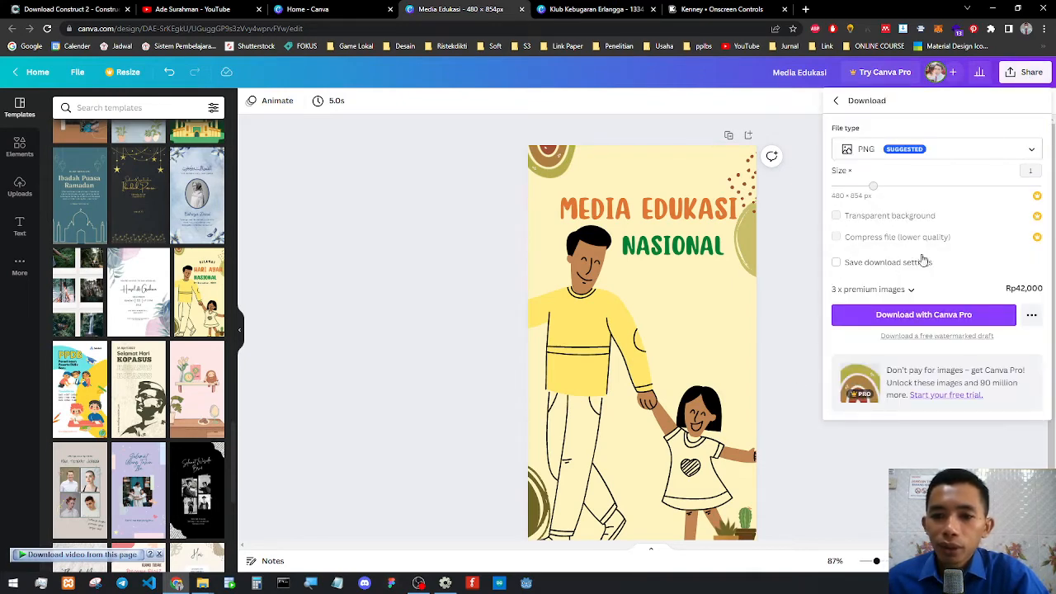
pyautogui.click(923, 315)
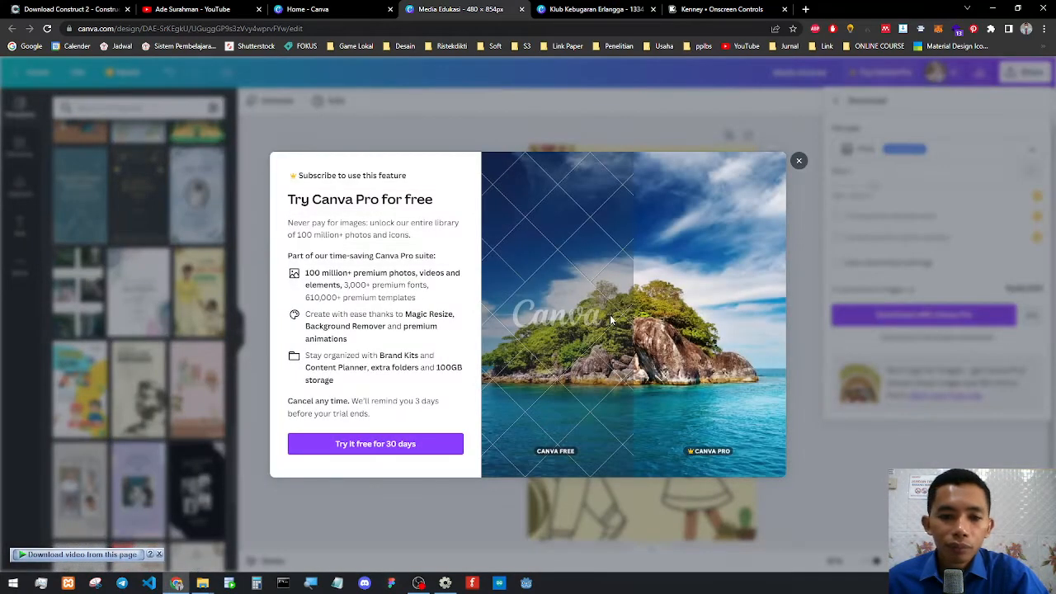
pyautogui.click(798, 161)
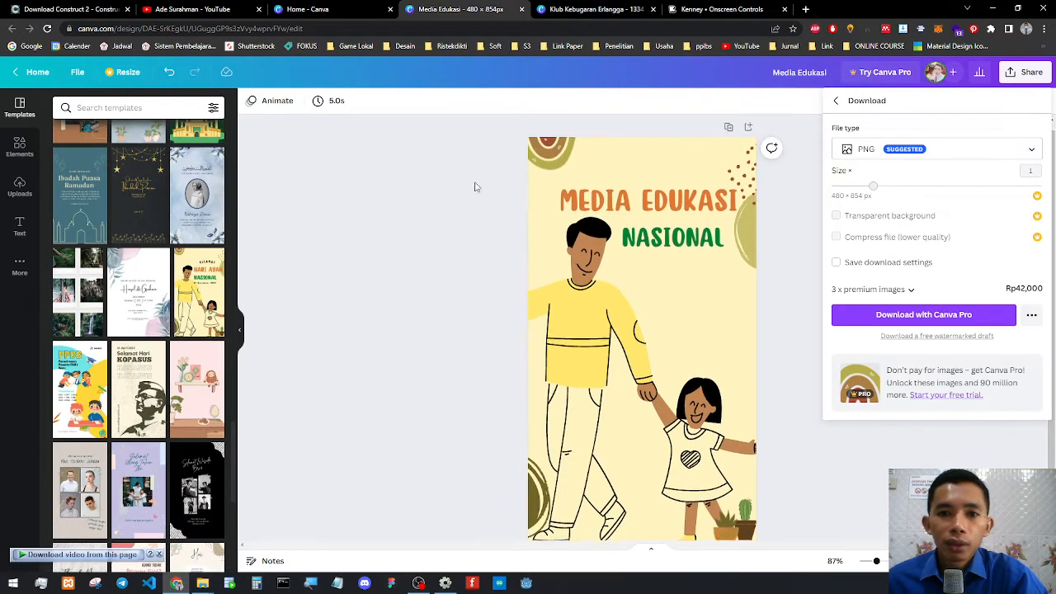
# Keep PNG as the file type, download the design as a free watermarked draft and save it as menu.
pyautogui.click(965, 155)
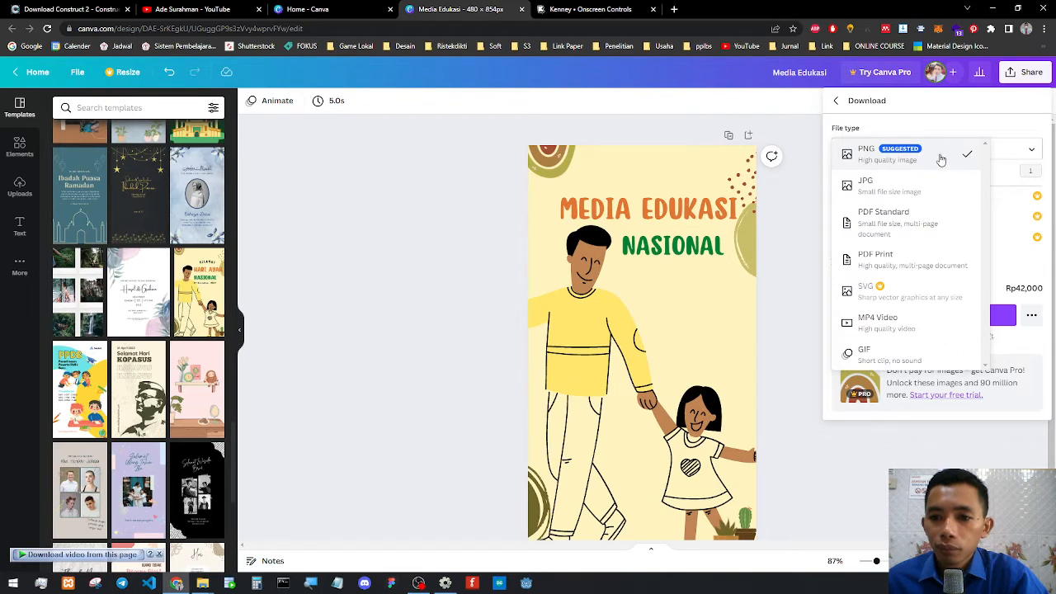
pyautogui.click(940, 159)
pyautogui.click(1032, 316)
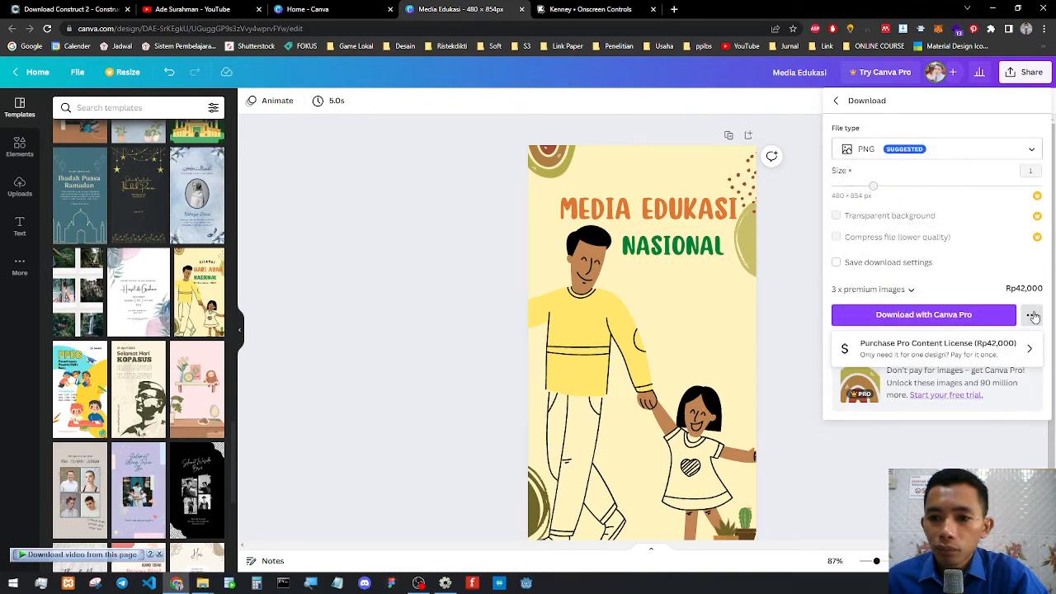
pyautogui.click(1032, 316)
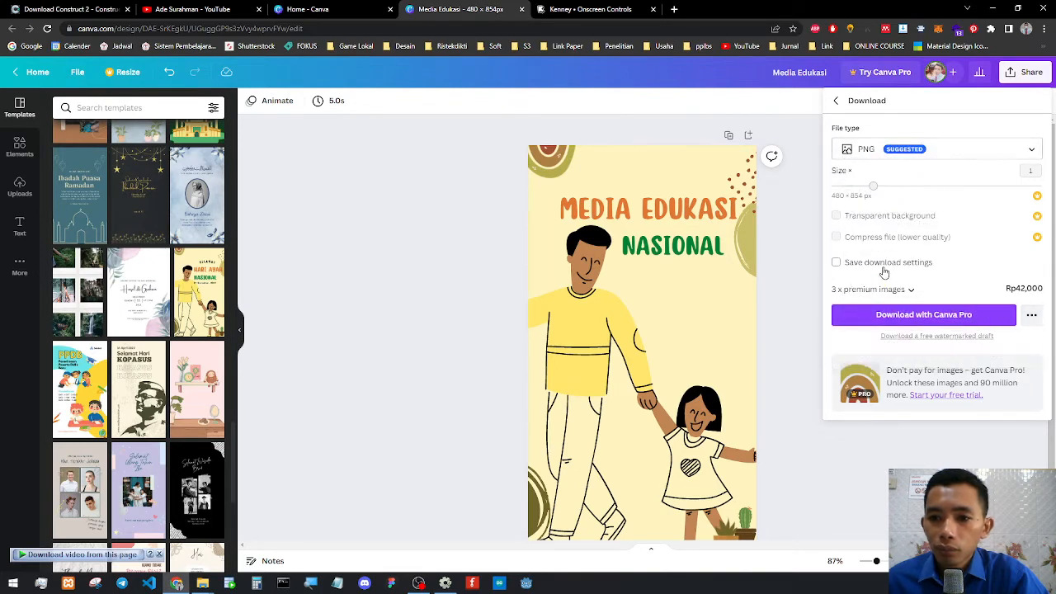
pyautogui.click(943, 337)
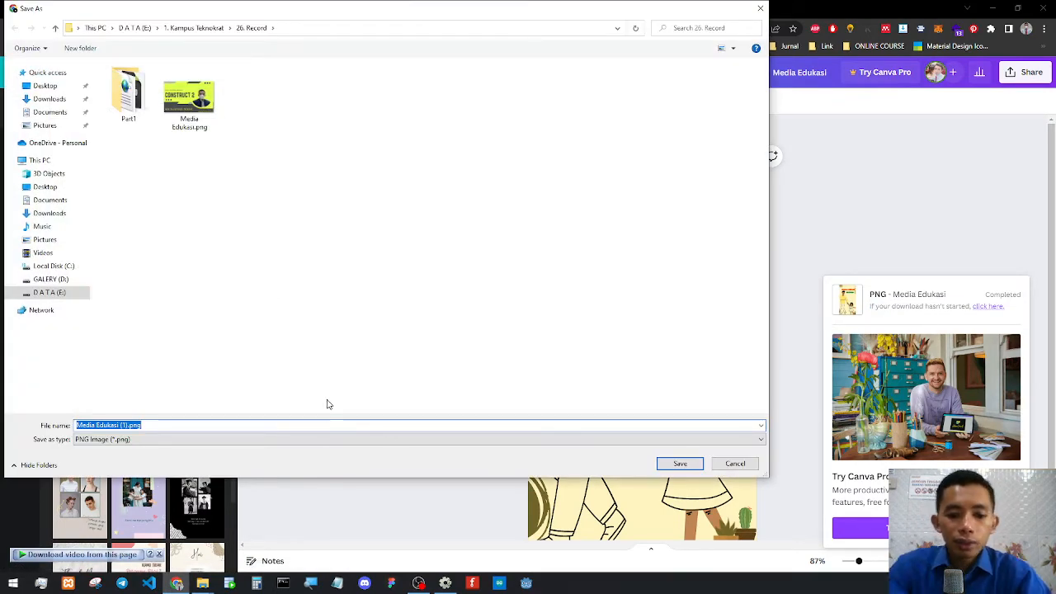
pyautogui.write('cover')
pyautogui.press('Return')
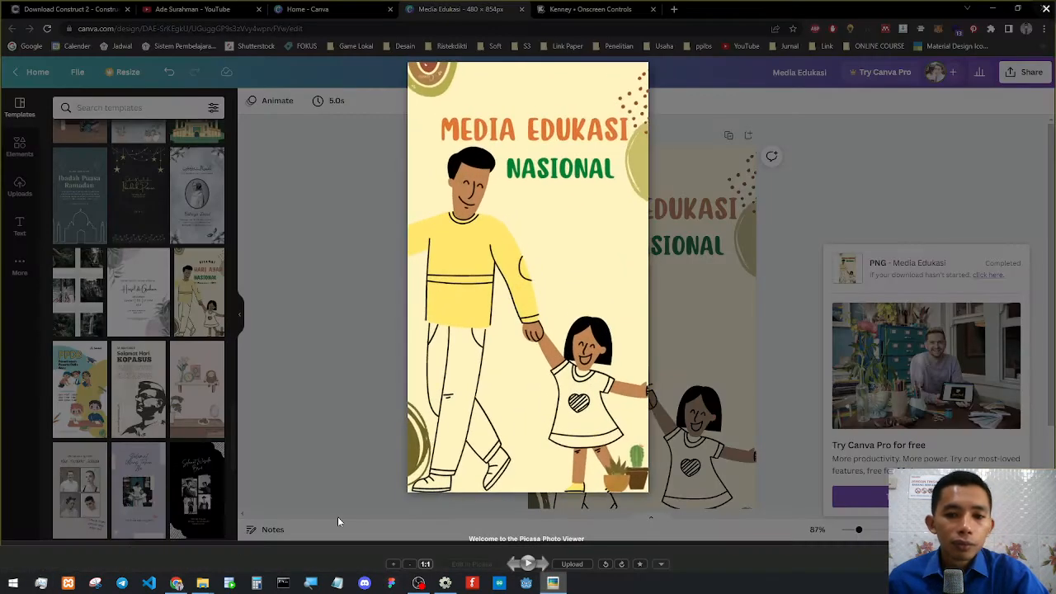
# Check the downloaded menu.png in the photo viewer and close it.
pyautogui.click(866, 89)
pyautogui.moveTo(572, 5); pyautogui.dragTo(640, 28)
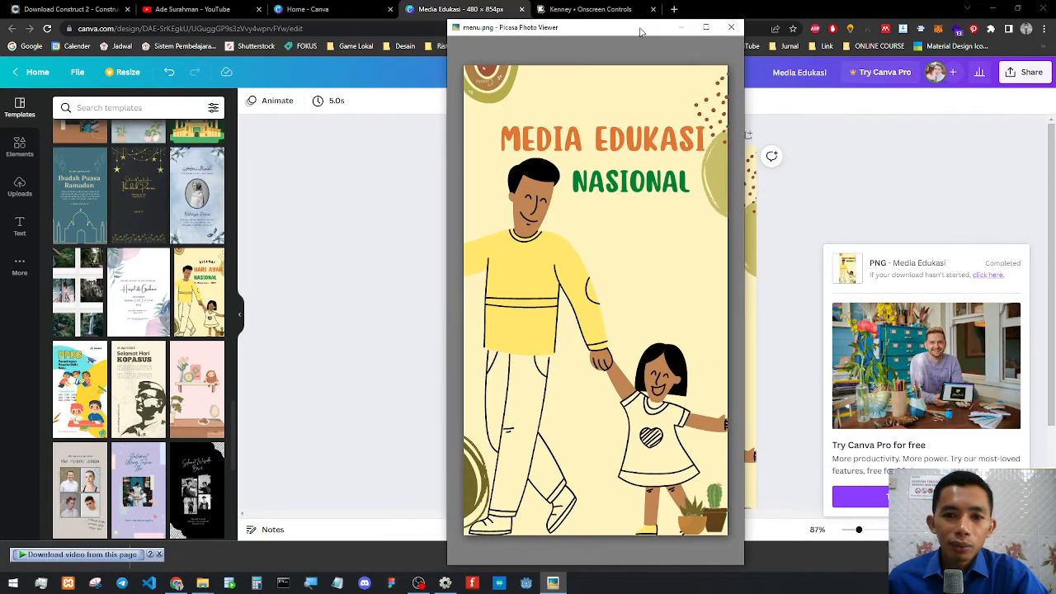
pyautogui.click(731, 27)
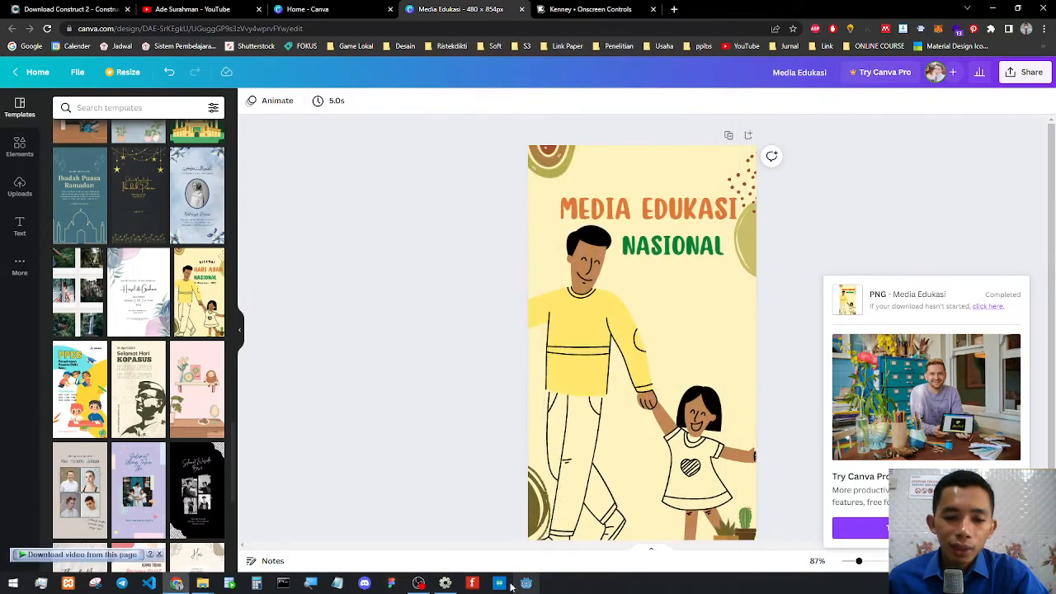
# Switch to Construct 2 and bring menu.png from the 26. Record folder into the Menu layout as a sprite.
pyautogui.click(445, 583)
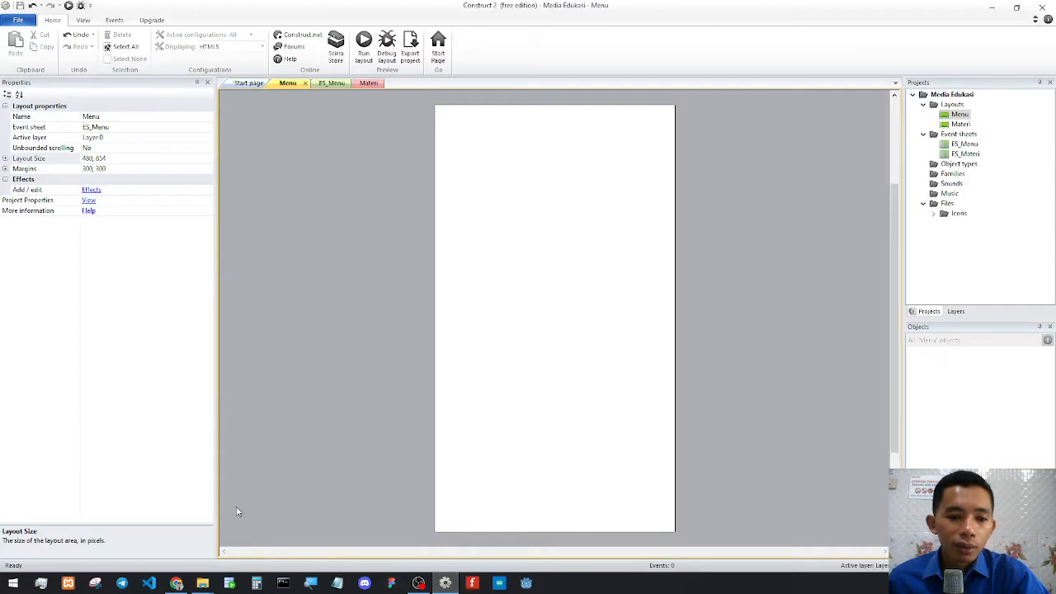
pyautogui.moveTo(202, 584)
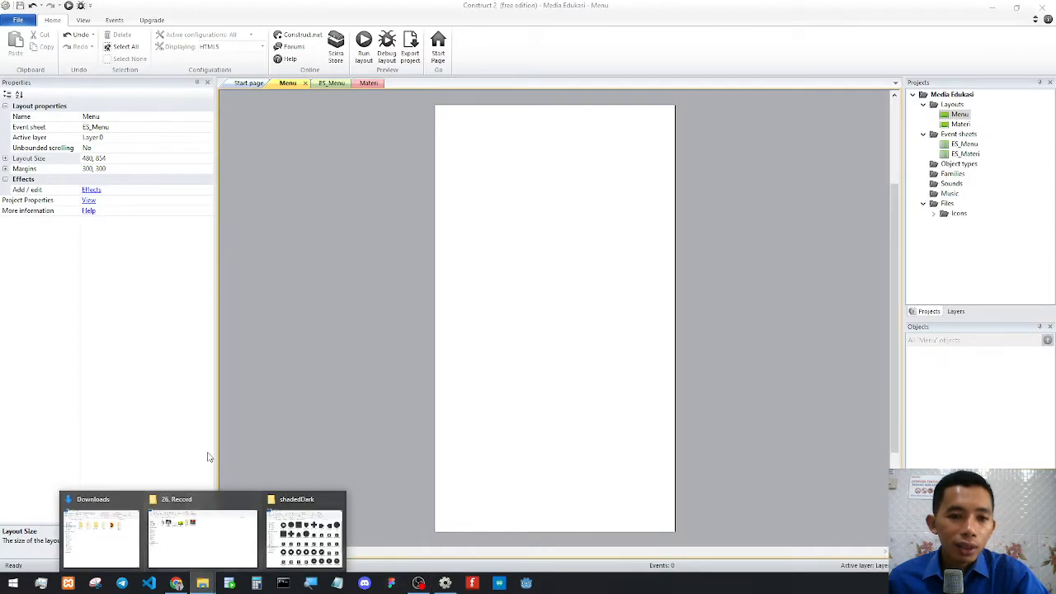
pyautogui.click(213, 536)
pyautogui.click(343, 247)
pyautogui.click(368, 163)
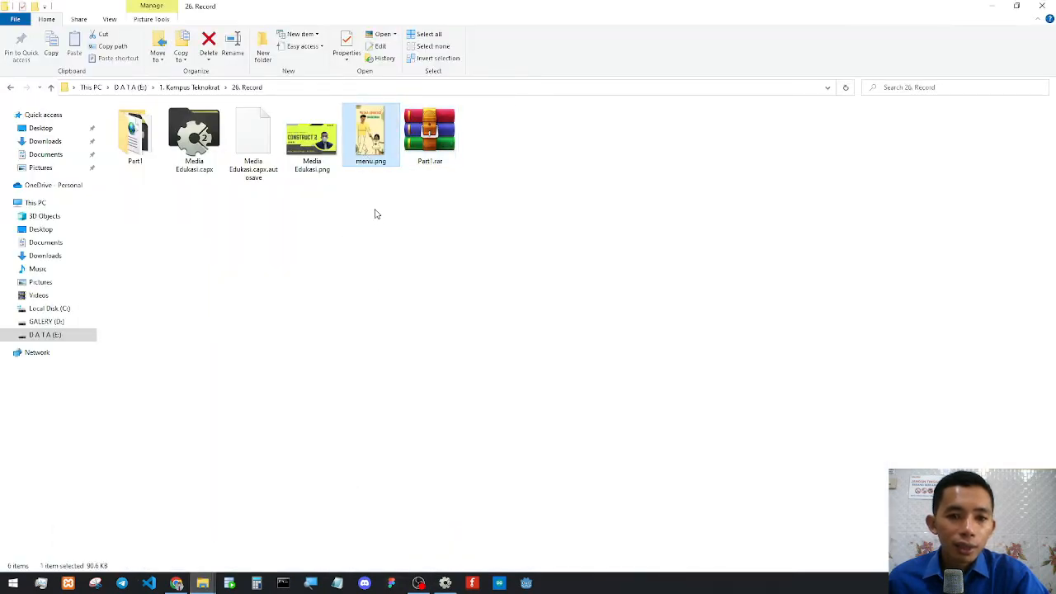
pyautogui.moveTo(369, 136); pyautogui.dragTo(630, 351)
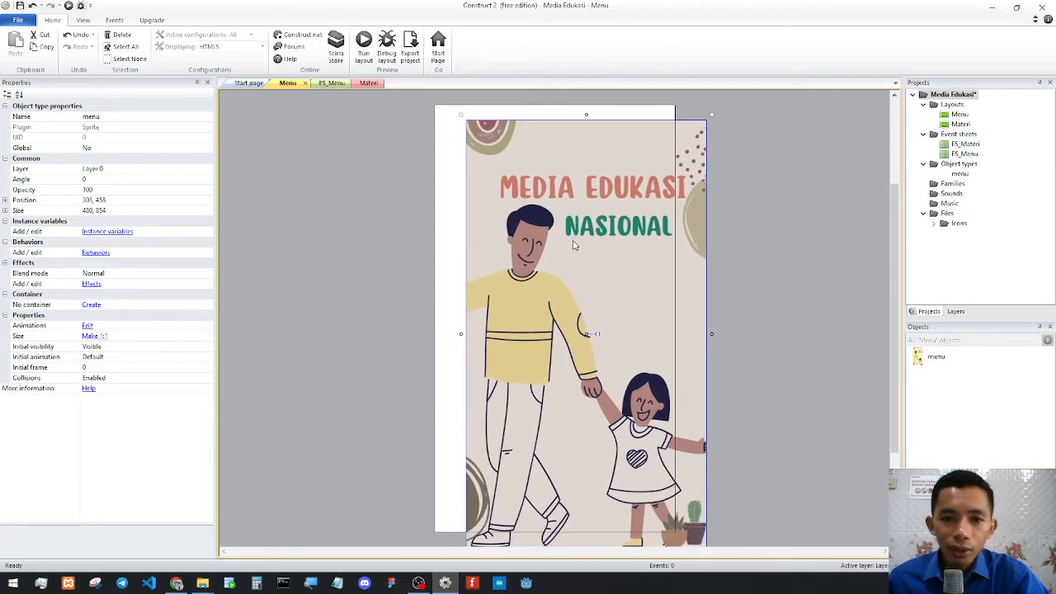
pyautogui.doubleClick(574, 245)
pyautogui.click(698, 8)
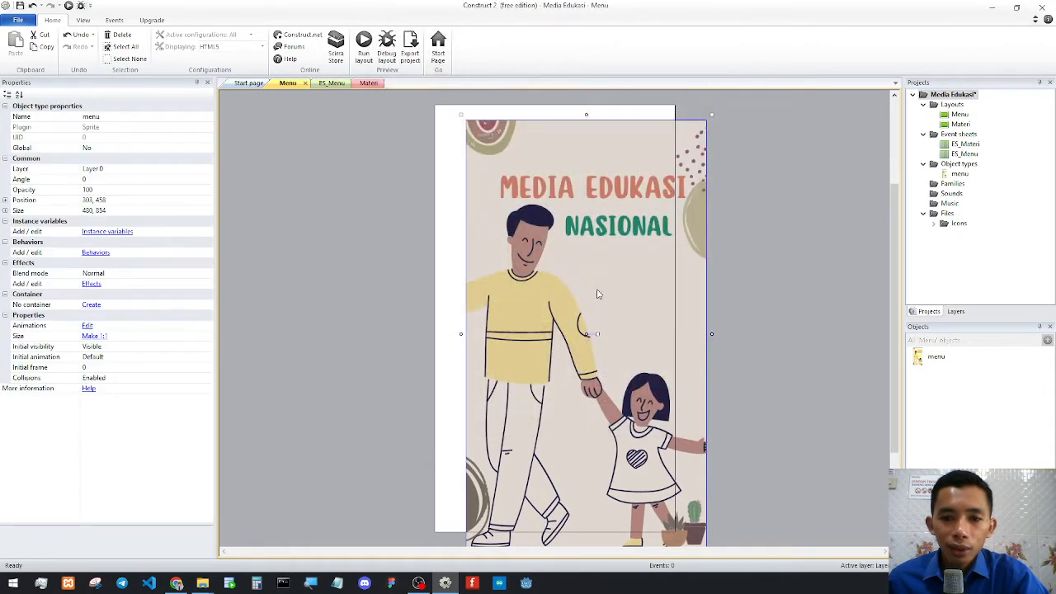
pyautogui.moveTo(605, 261)
pyautogui.mouseDown()
pyautogui.moveTo(631, 280)
pyautogui.moveTo(601, 275)
pyautogui.mouseUp()
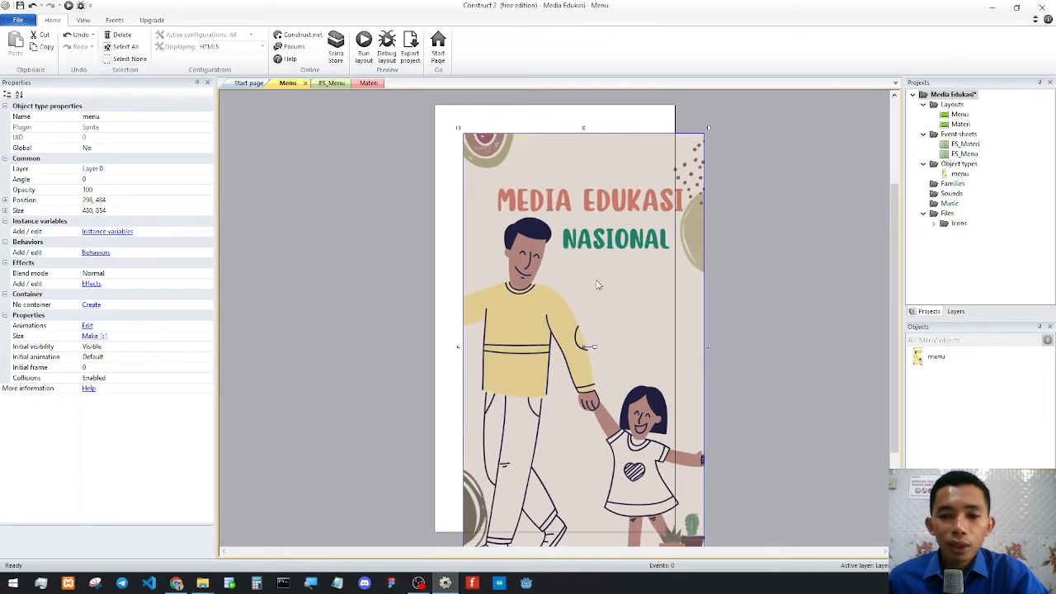
# Edit the menu sprite's image and set its origin point to X 0, Y 0.
pyautogui.doubleClick(597, 279)
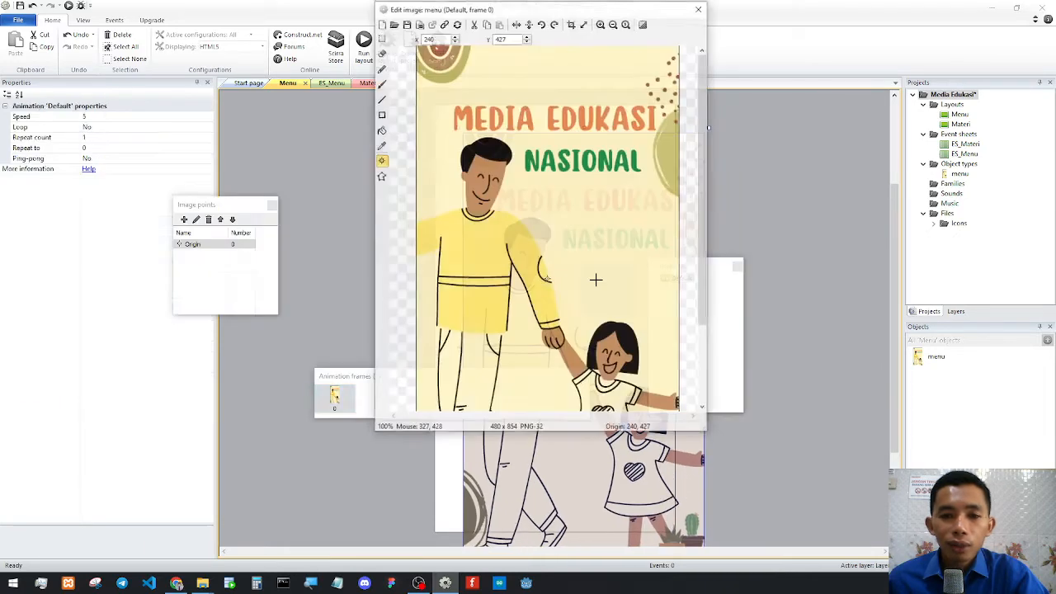
pyautogui.click(381, 161)
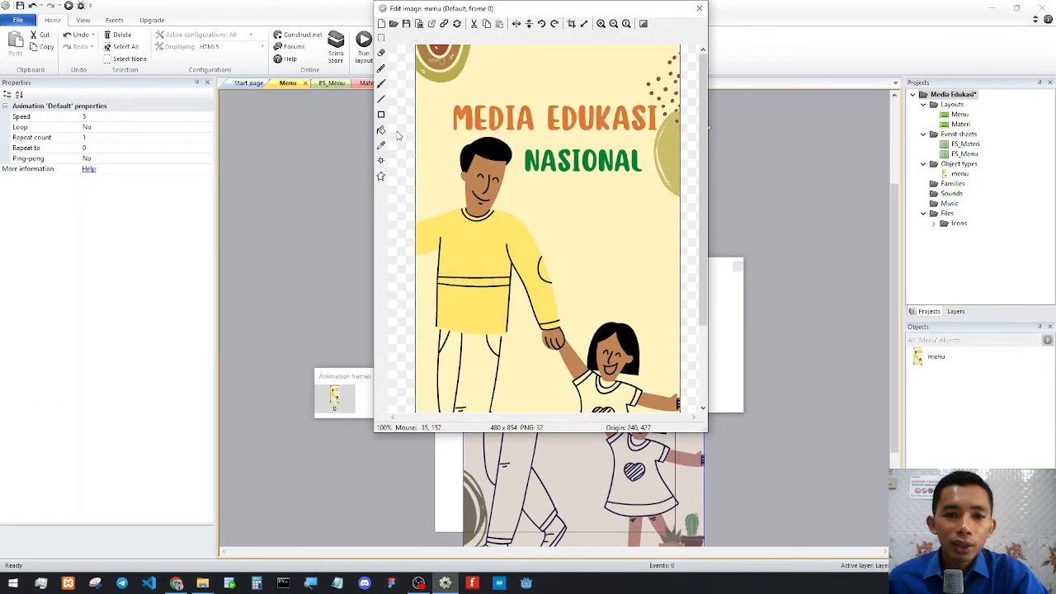
pyautogui.click(381, 161)
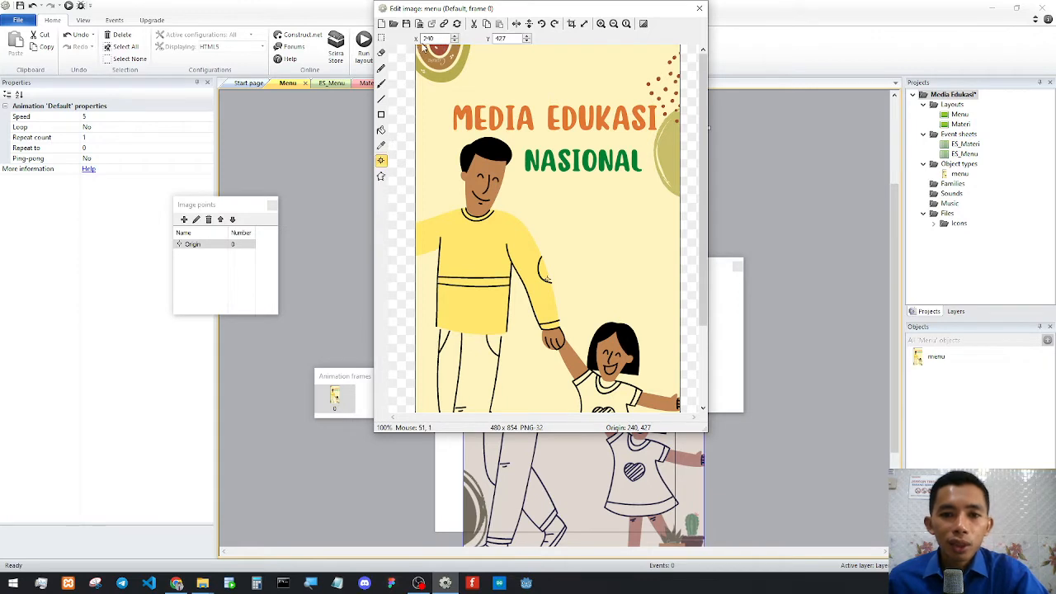
pyautogui.write('0')
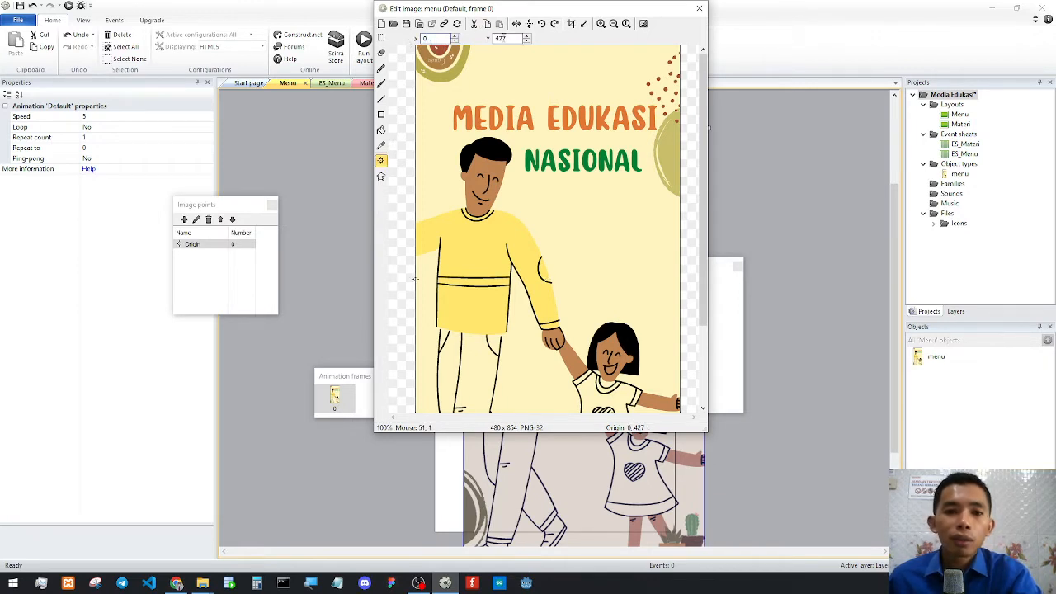
pyautogui.click(698, 9)
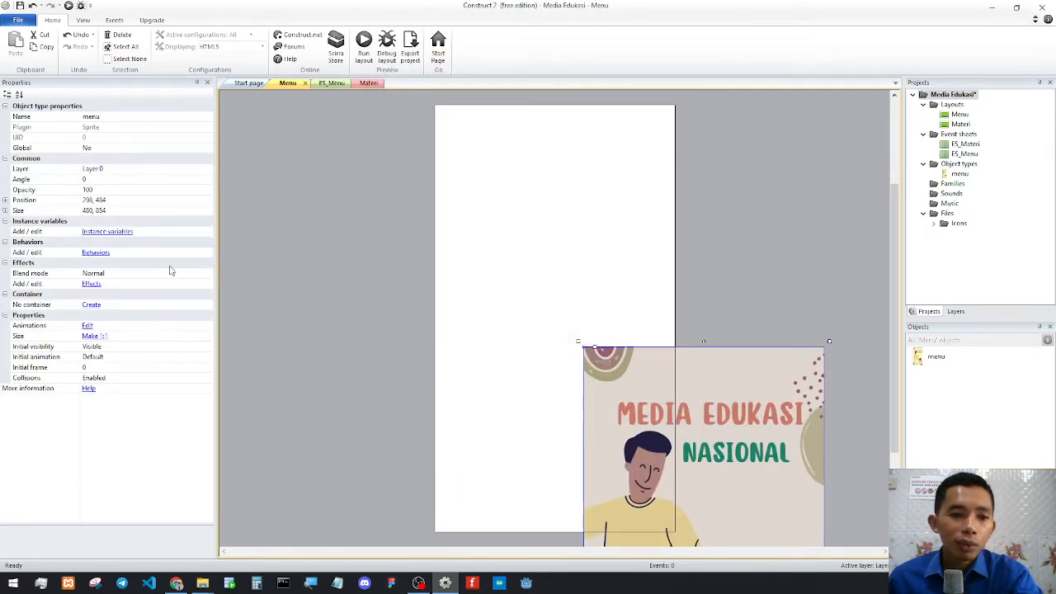
# Set the menu sprite's position in the layout to 0, 0.
pyautogui.click(95, 200)
pyautogui.write('0')
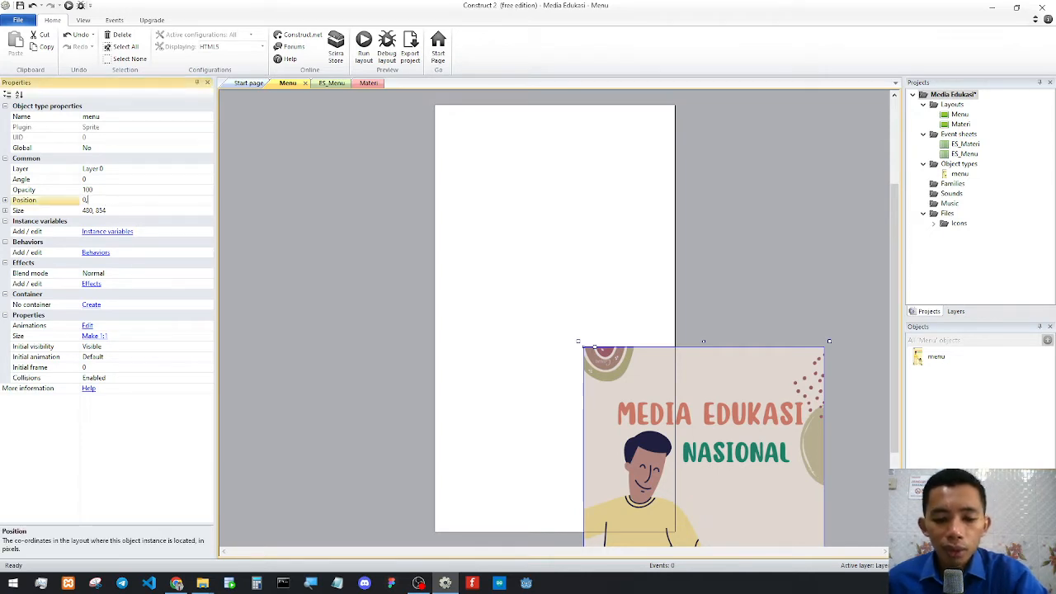
pyautogui.write(', 30')
pyautogui.press('Return')
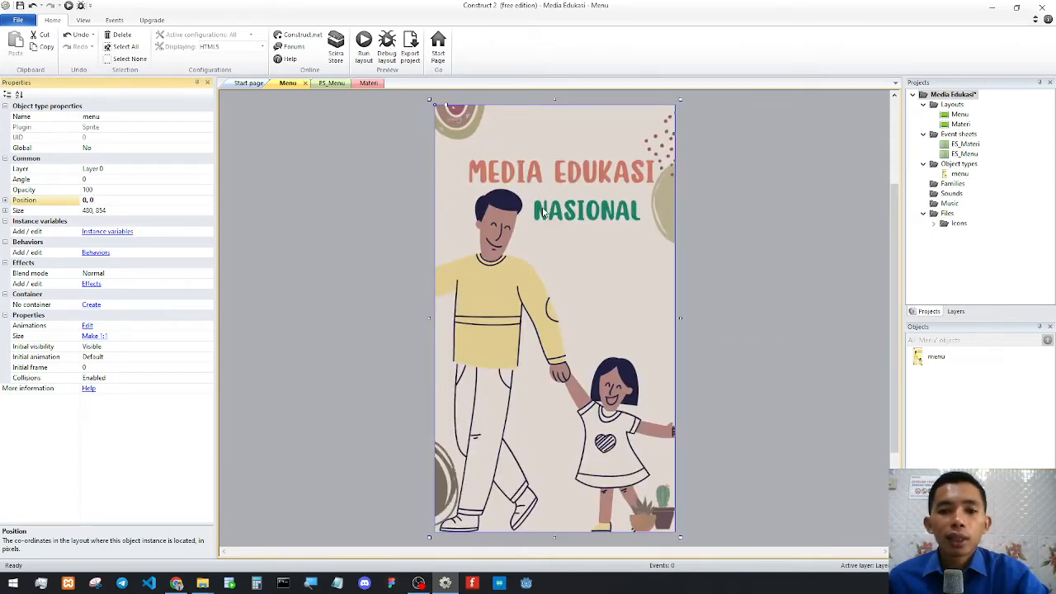
# Run the Menu layout to preview the background, and return to the layout editor.
pyautogui.click(760, 204)
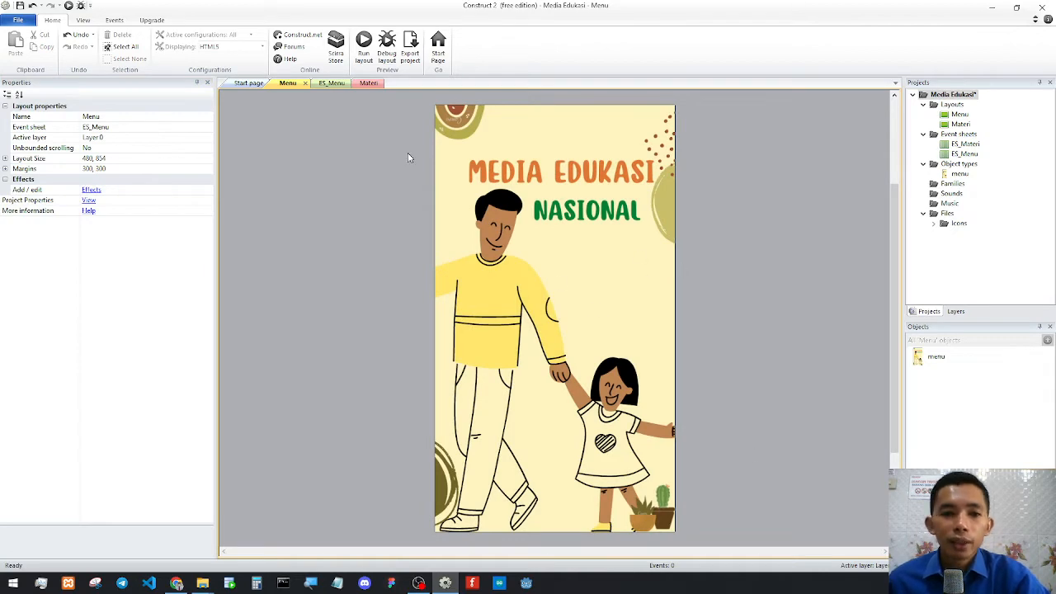
pyautogui.click(364, 46)
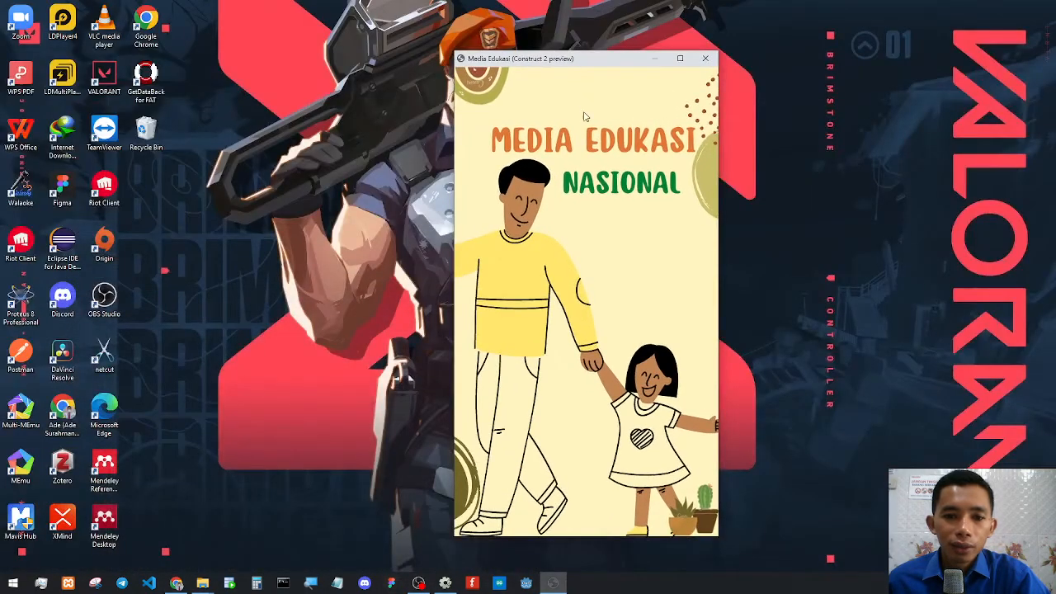
pyautogui.click(528, 582)
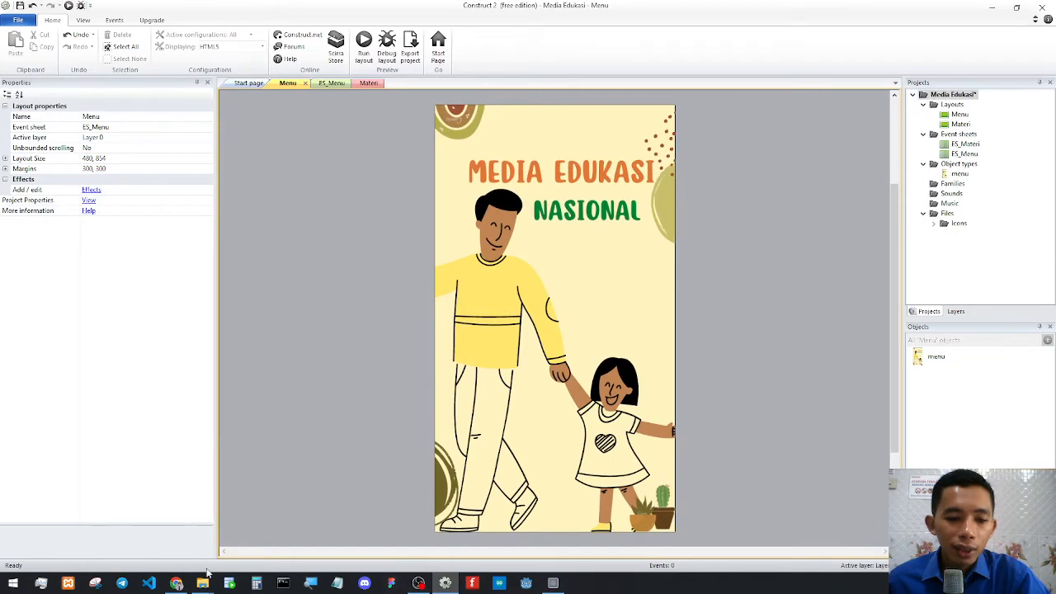
# Bring shadedDark13.png from the shadedDark folder into the Menu layout as a sprite, placed near the upper-right corner at about 408, 36.
pyautogui.moveTo(203, 585)
pyautogui.click(305, 528)
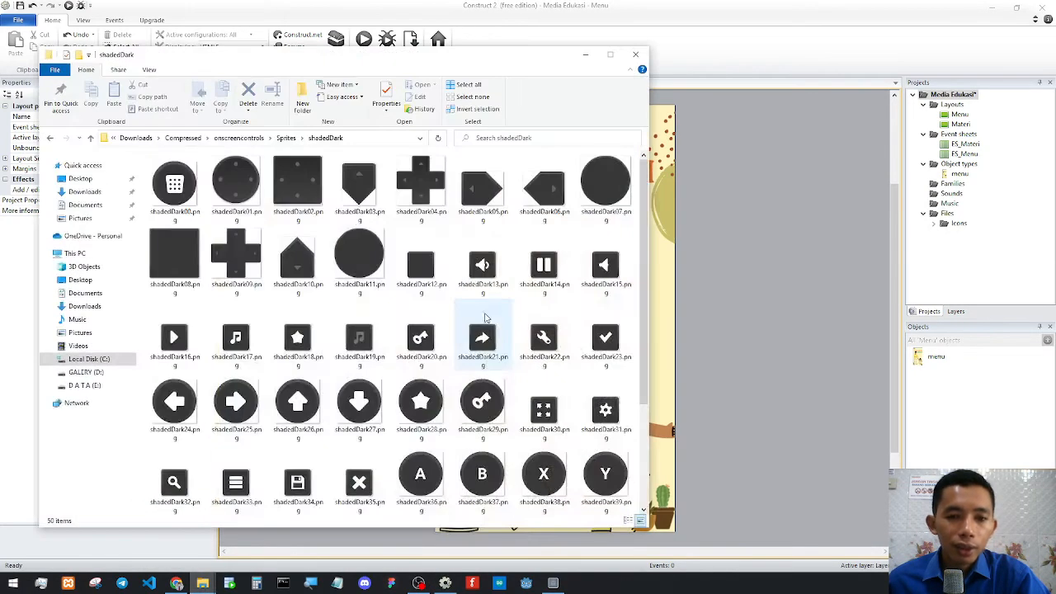
pyautogui.scroll(-3, 421, 264)
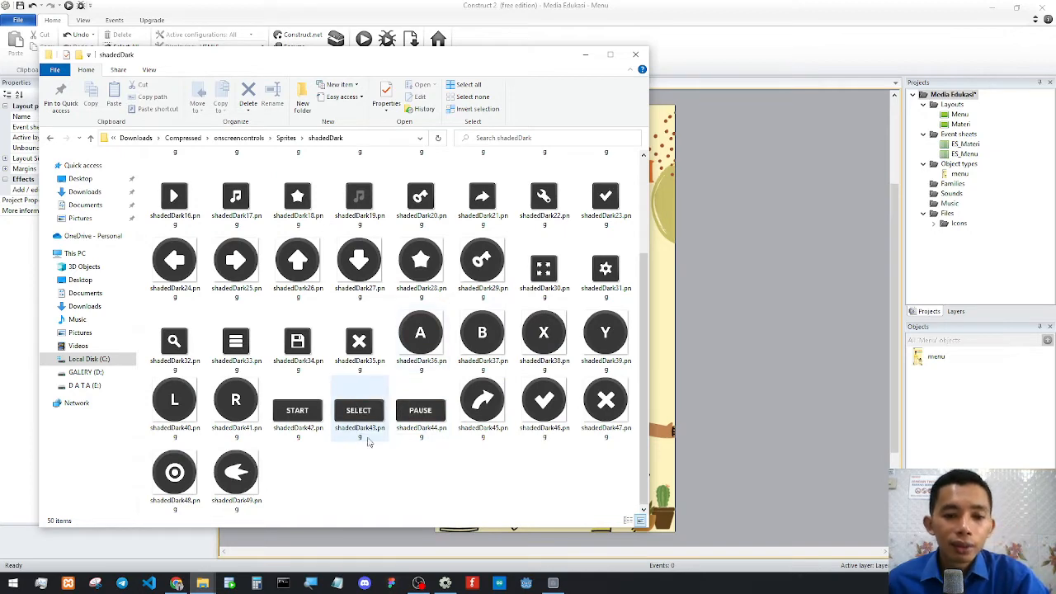
pyautogui.click(304, 421)
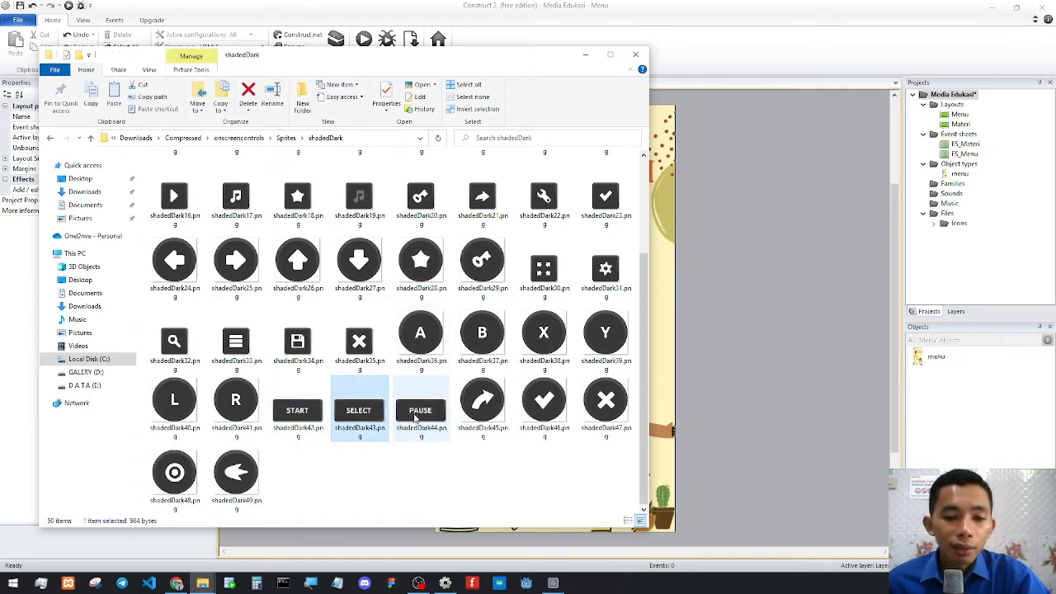
pyautogui.scroll(3, 451, 425)
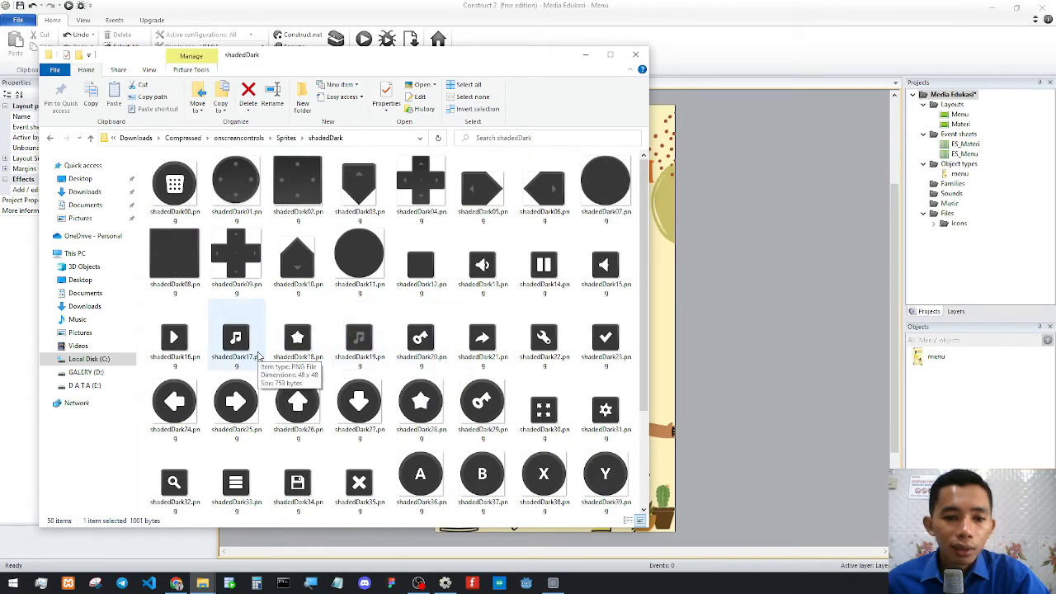
pyautogui.moveTo(494, 59); pyautogui.dragTo(398, 122)
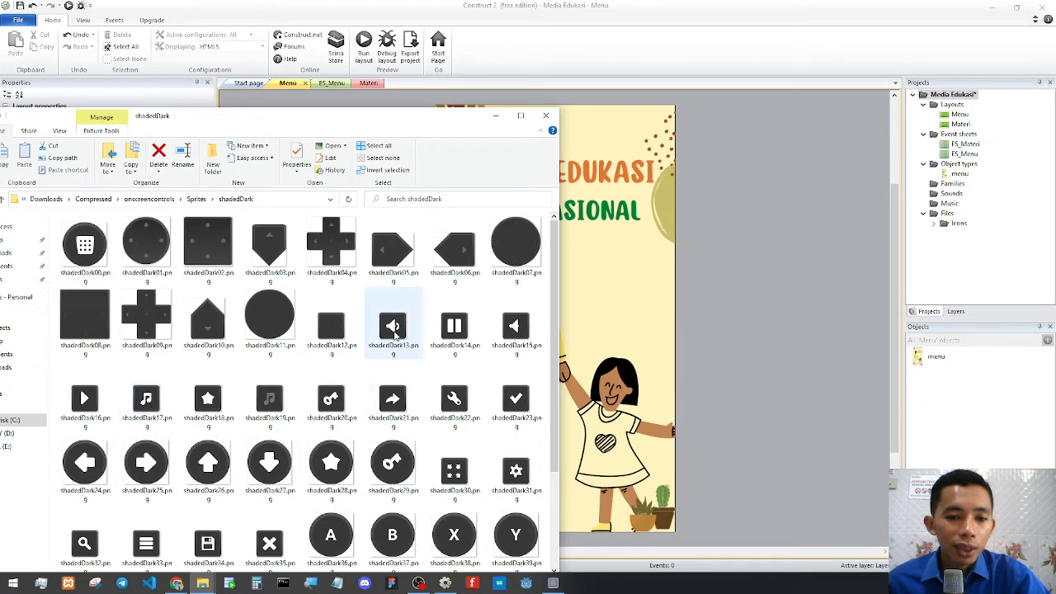
pyautogui.moveTo(394, 328); pyautogui.dragTo(645, 126)
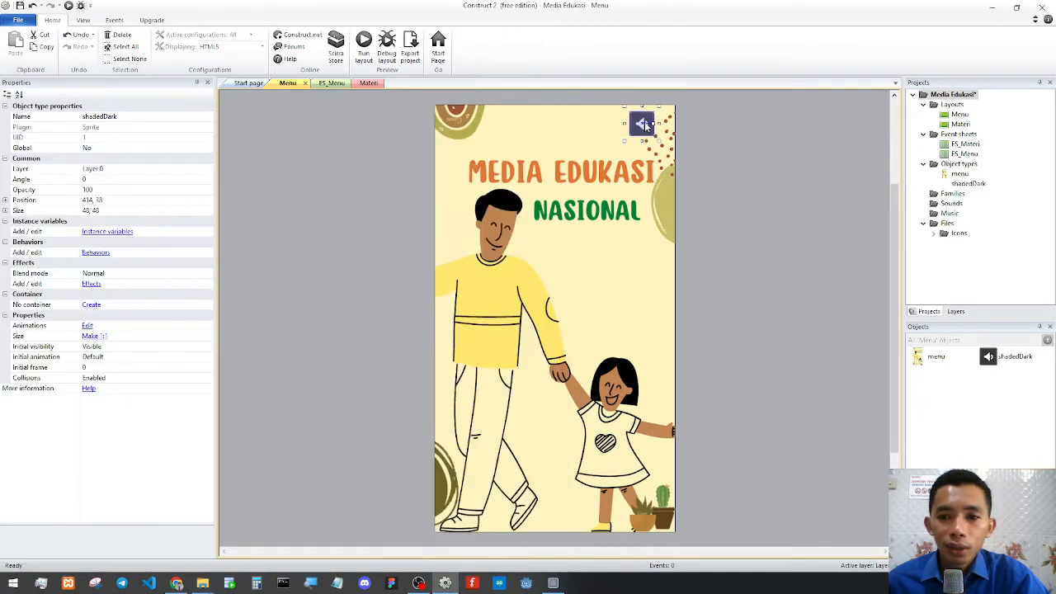
pyautogui.click(691, 142)
pyautogui.click(642, 123)
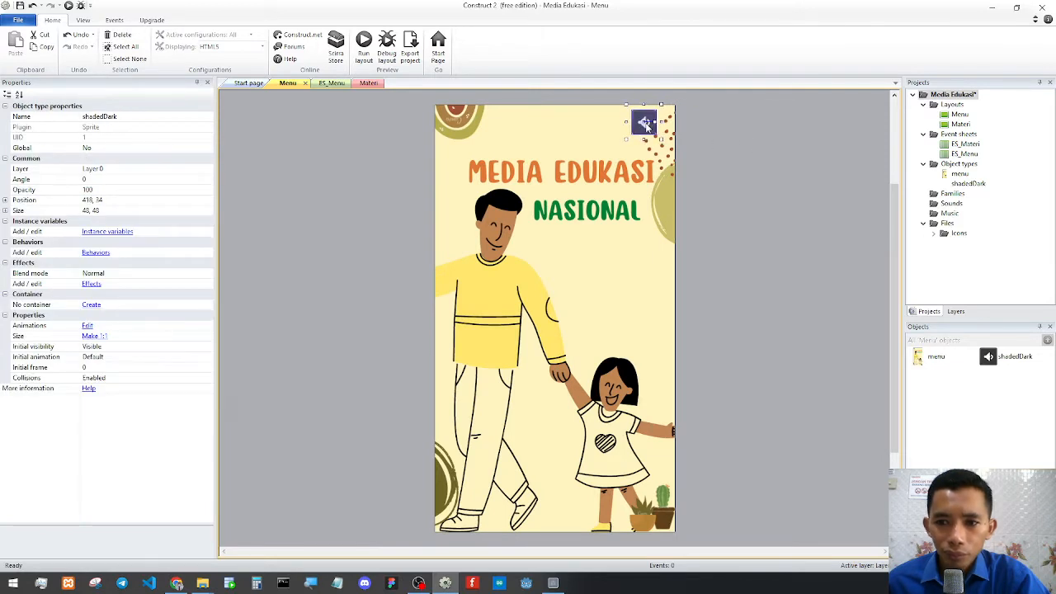
pyautogui.moveTo(643, 122); pyautogui.dragTo(638, 124)
# Bring the right-arrow button shadedDark25.png into the Menu layout as a sprite below the NASIONAL title, at about 340, 351.
pyautogui.moveTo(200, 583)
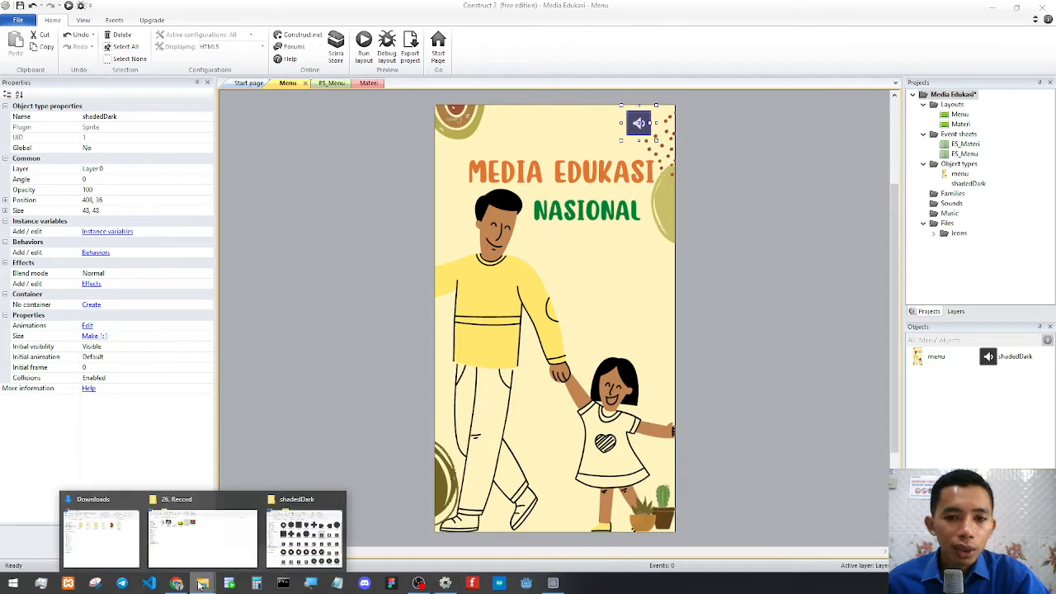
pyautogui.click(323, 541)
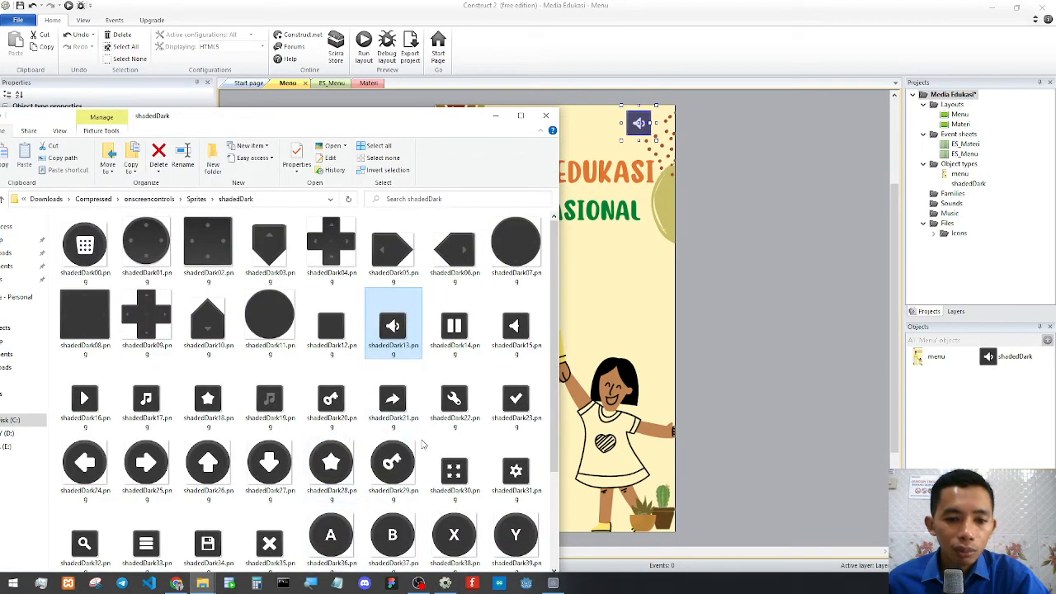
pyautogui.scroll(-2, 395, 466)
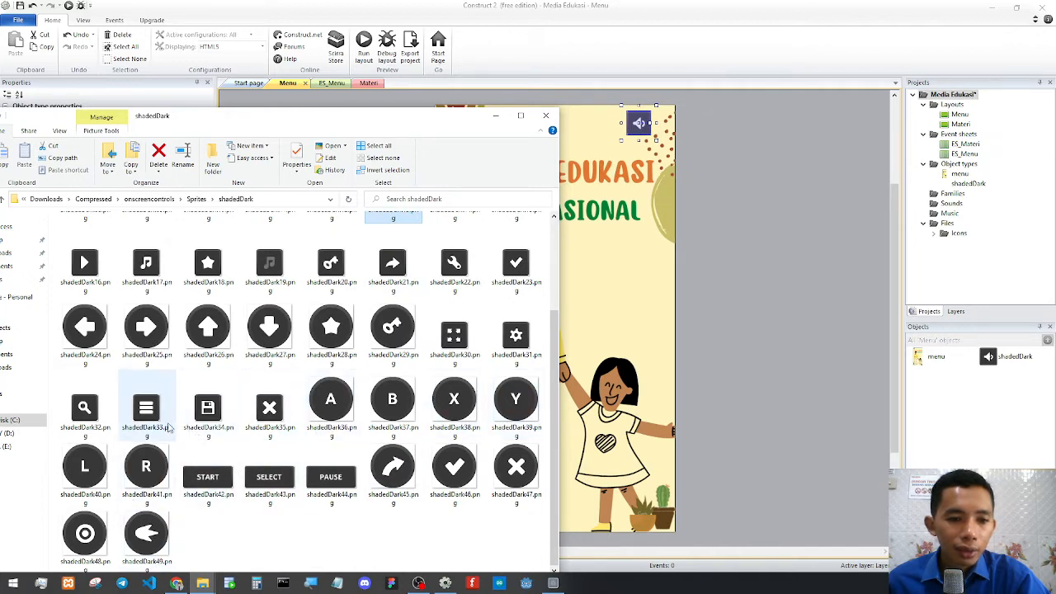
pyautogui.scroll(2, 156, 413)
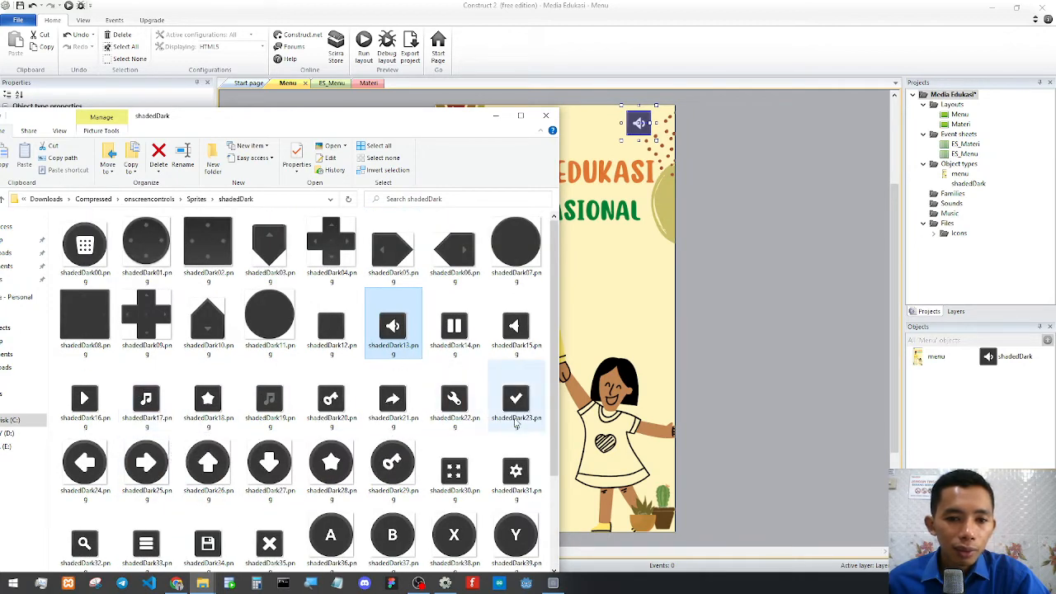
pyautogui.scroll(-2, 457, 462)
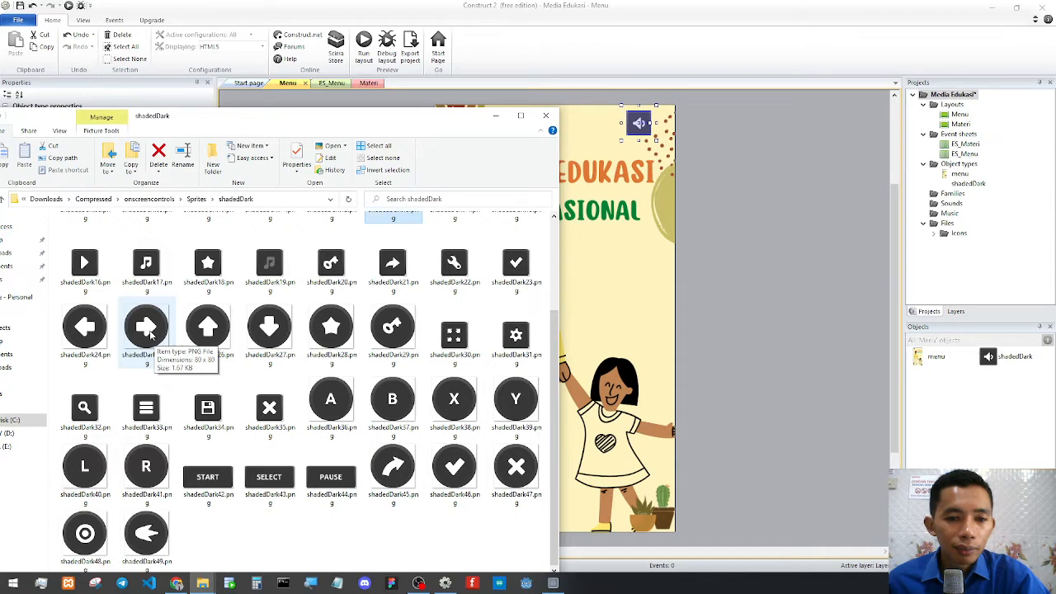
pyautogui.moveTo(149, 332); pyautogui.dragTo(607, 277)
pyautogui.click(723, 286)
pyautogui.click(610, 286)
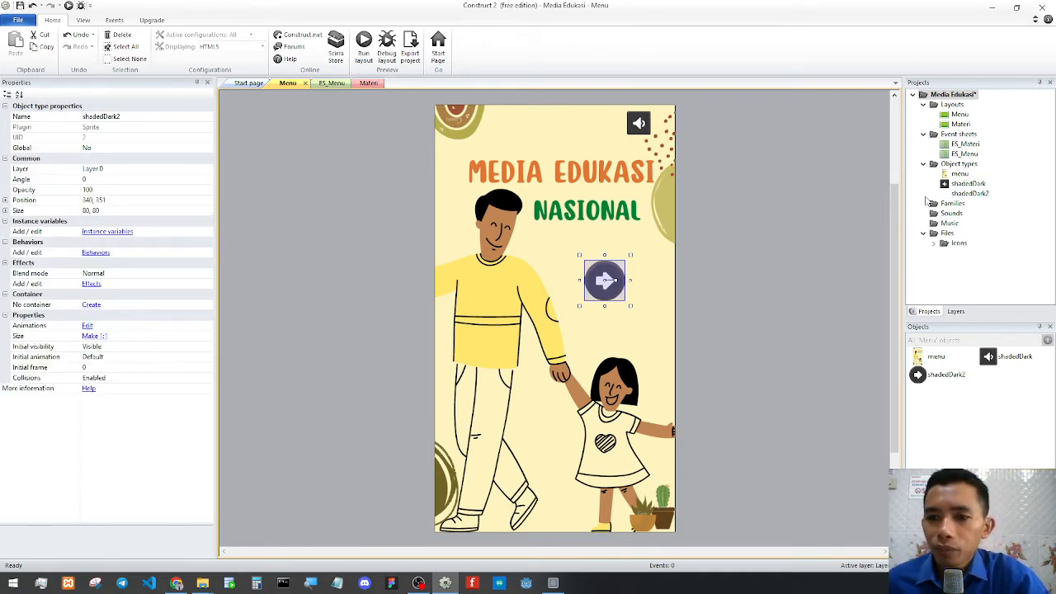
# Rename the speaker sprite's object type as suara.
pyautogui.moveTo(903, 195); pyautogui.dragTo(892, 195)
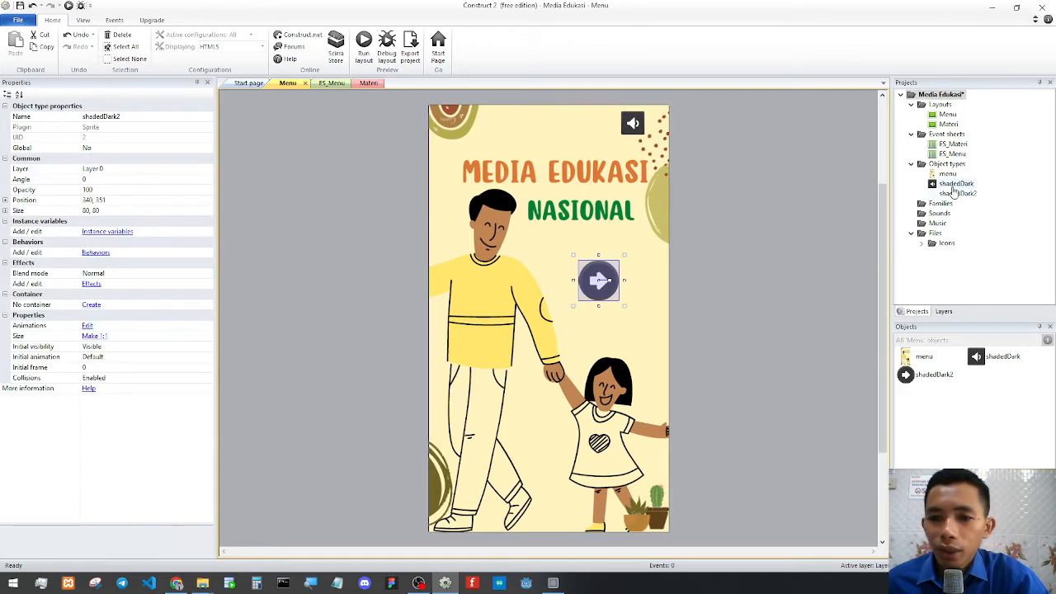
pyautogui.rightClick(956, 185)
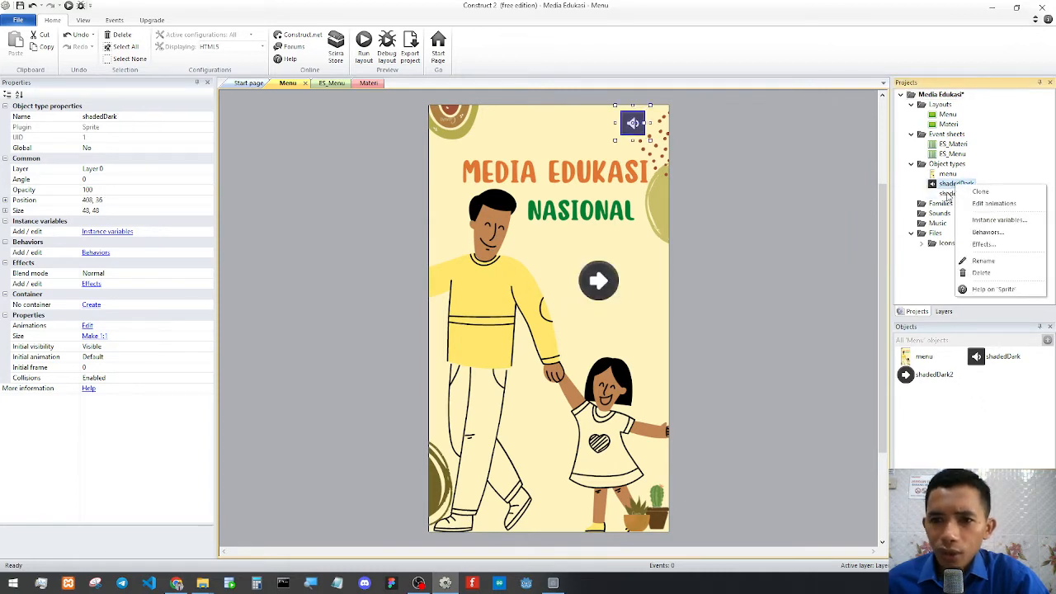
pyautogui.click(986, 261)
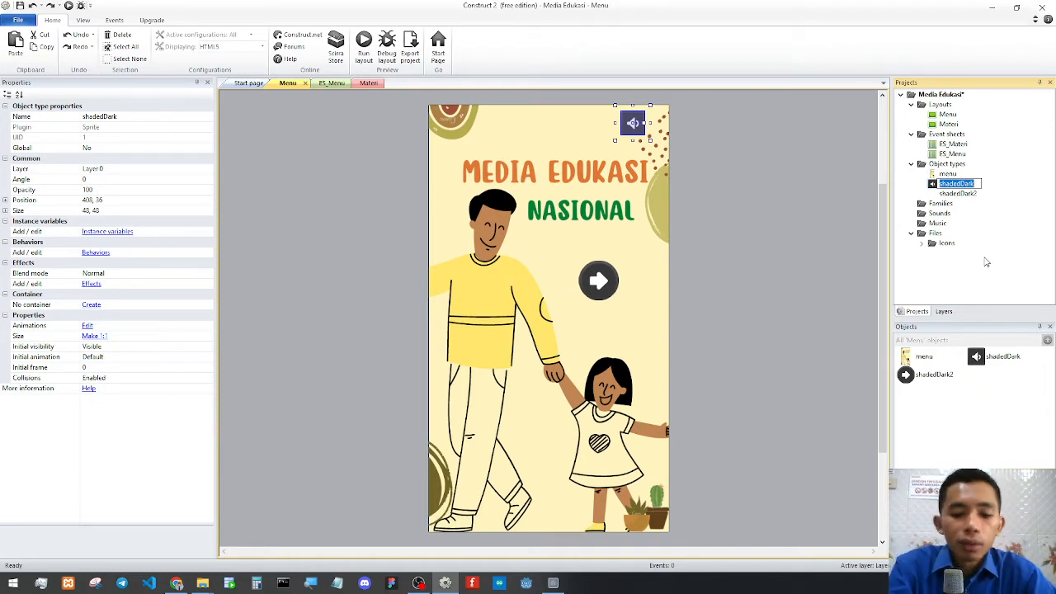
pyautogui.write('s')
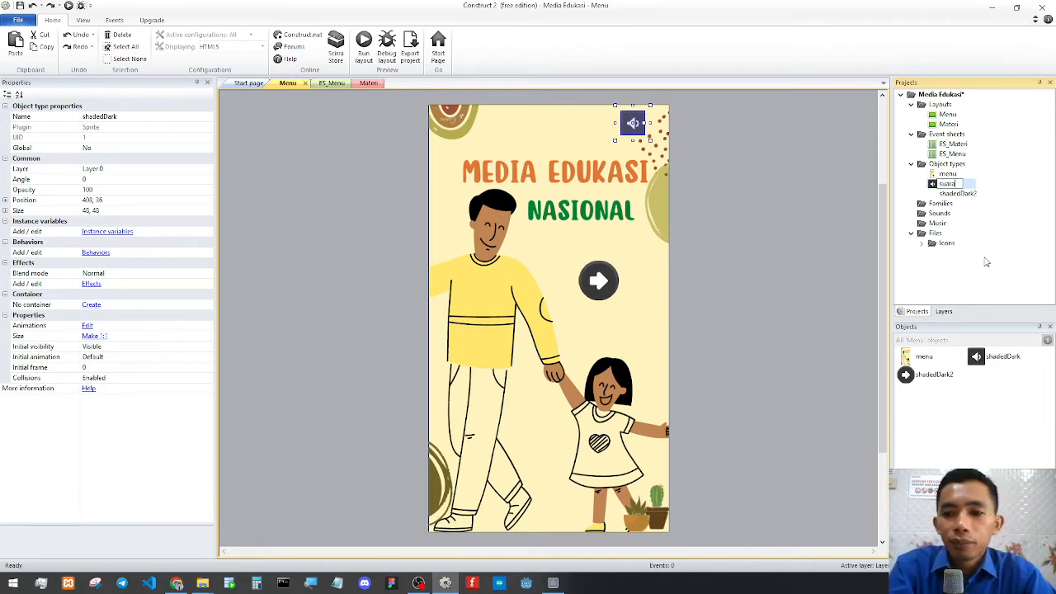
pyautogui.write('uara')
pyautogui.press('Return')
# Rename the arrow button sprite's object type as btn_start.
pyautogui.click(618, 280)
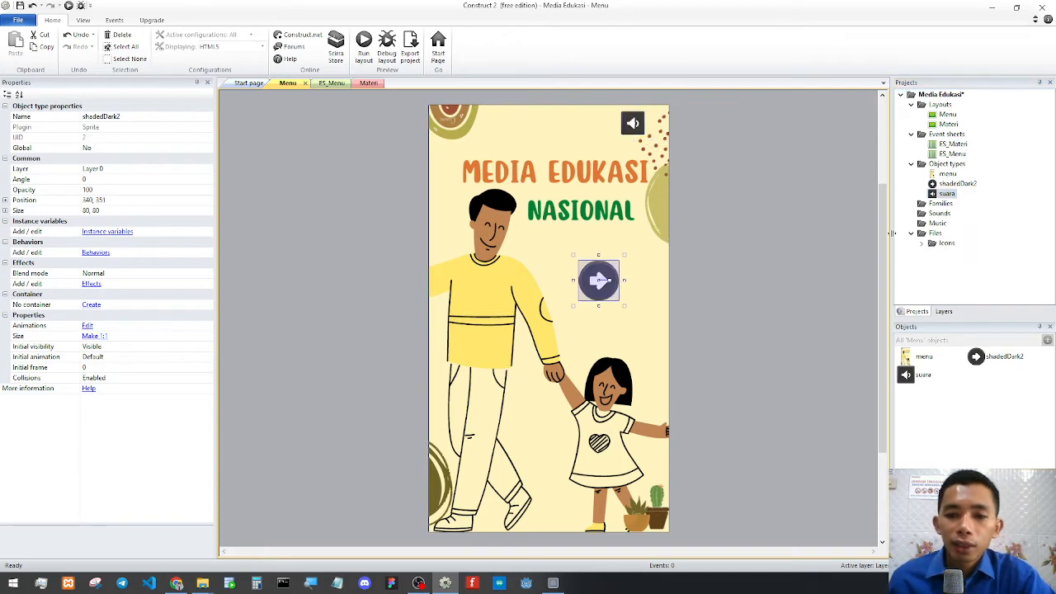
pyautogui.rightClick(957, 183)
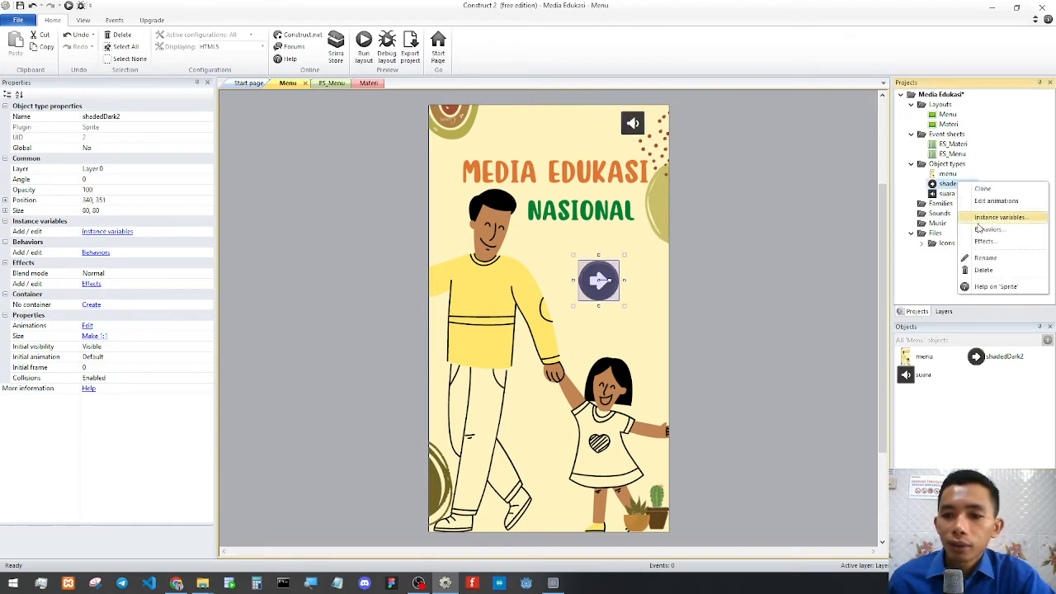
pyautogui.click(994, 258)
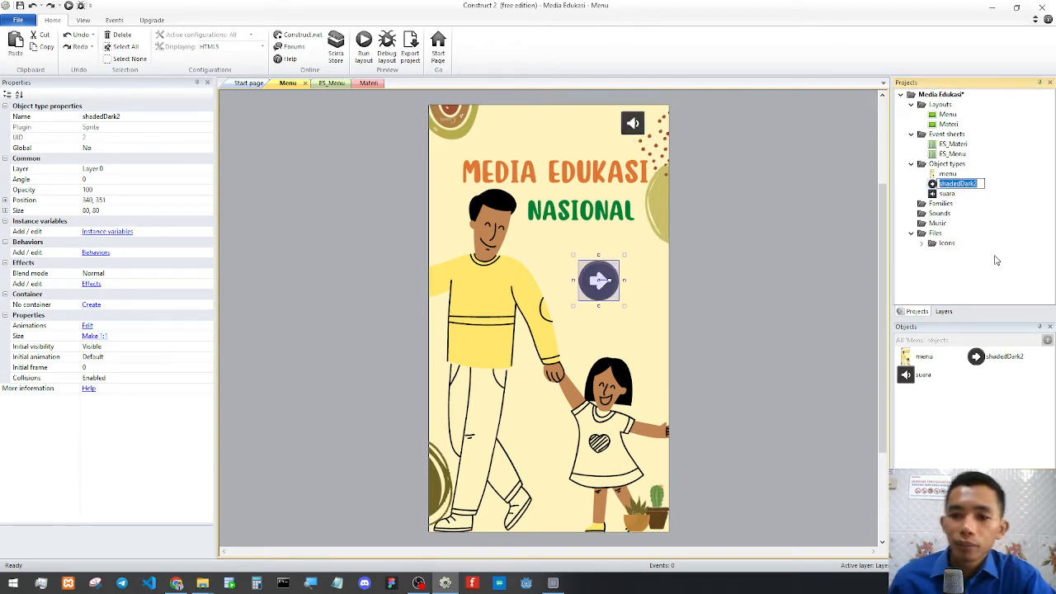
pyautogui.write('start')
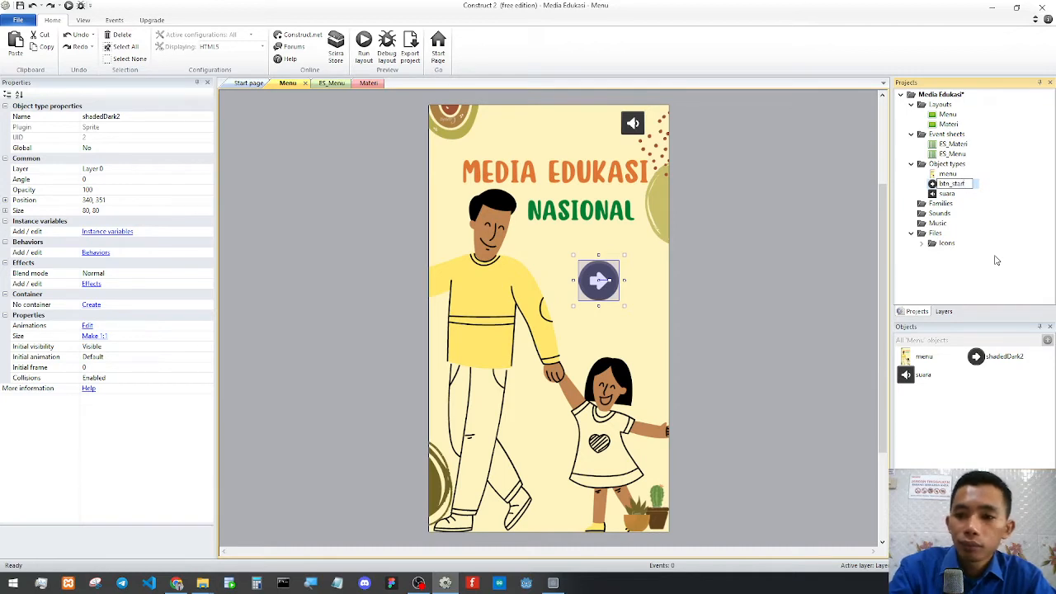
pyautogui.press('Return')
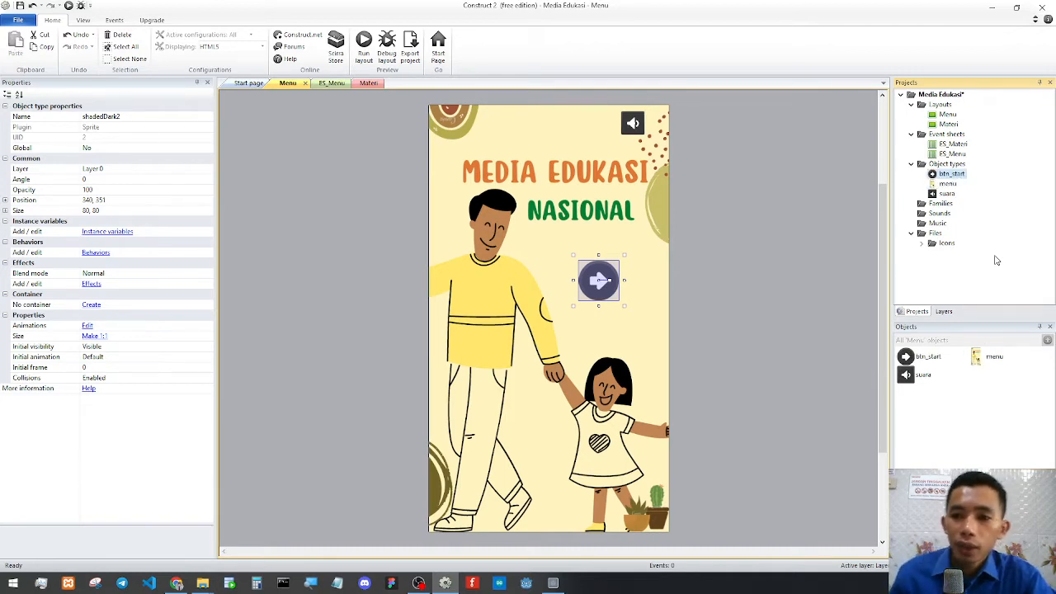
# Rename the suara object type as btn_suara.
pyautogui.click(944, 194)
pyautogui.rightClick(944, 194)
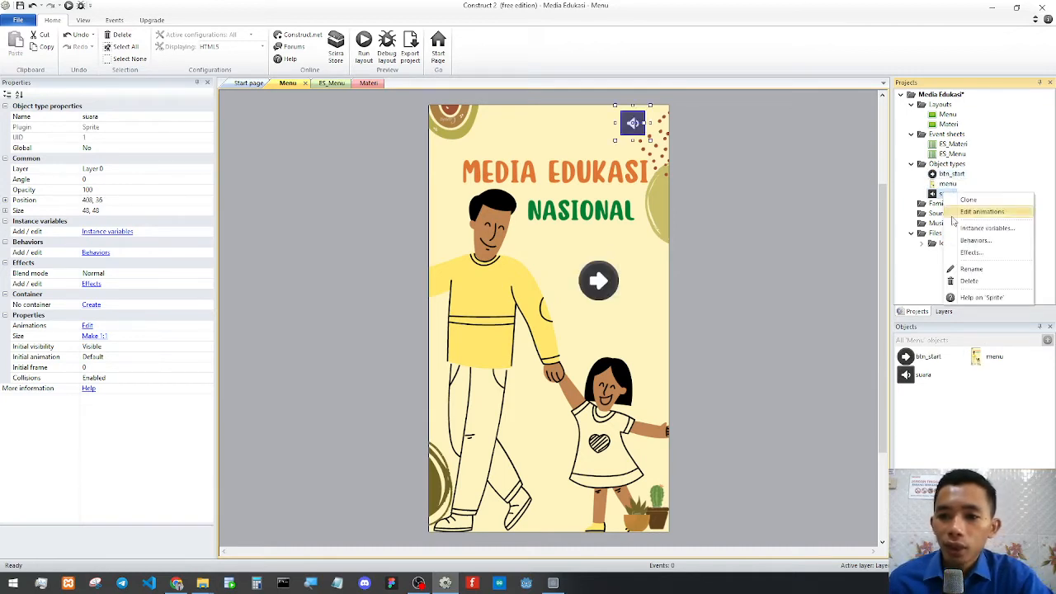
pyautogui.click(982, 269)
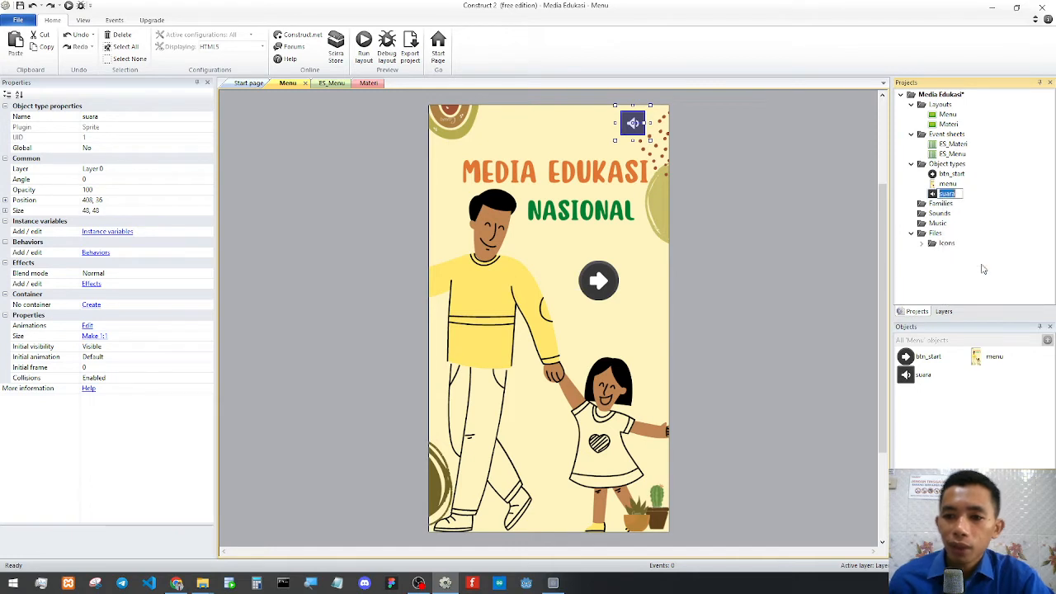
pyautogui.write('btn_')
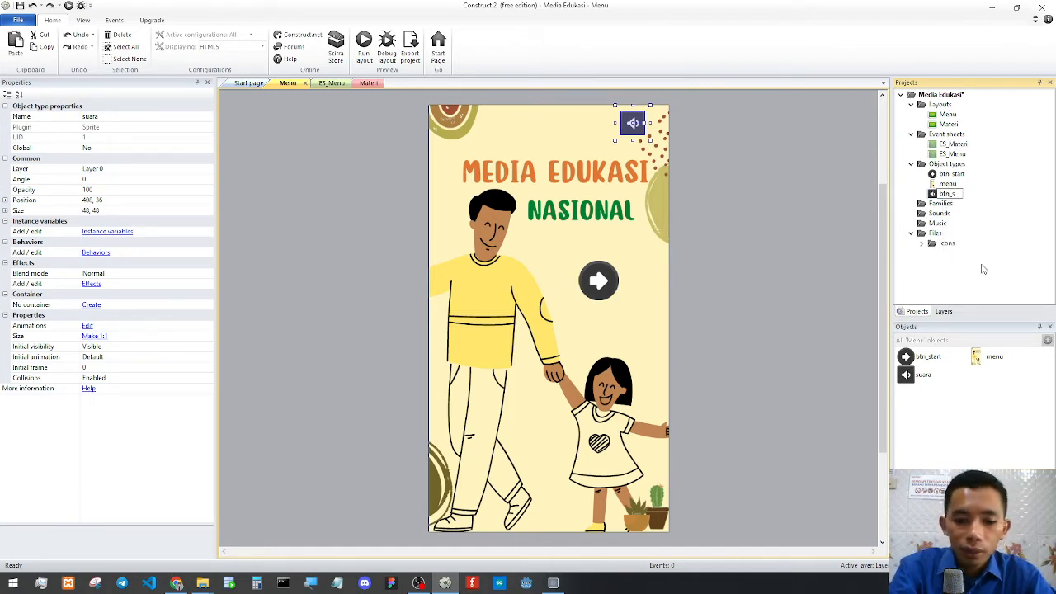
pyautogui.press('Return')
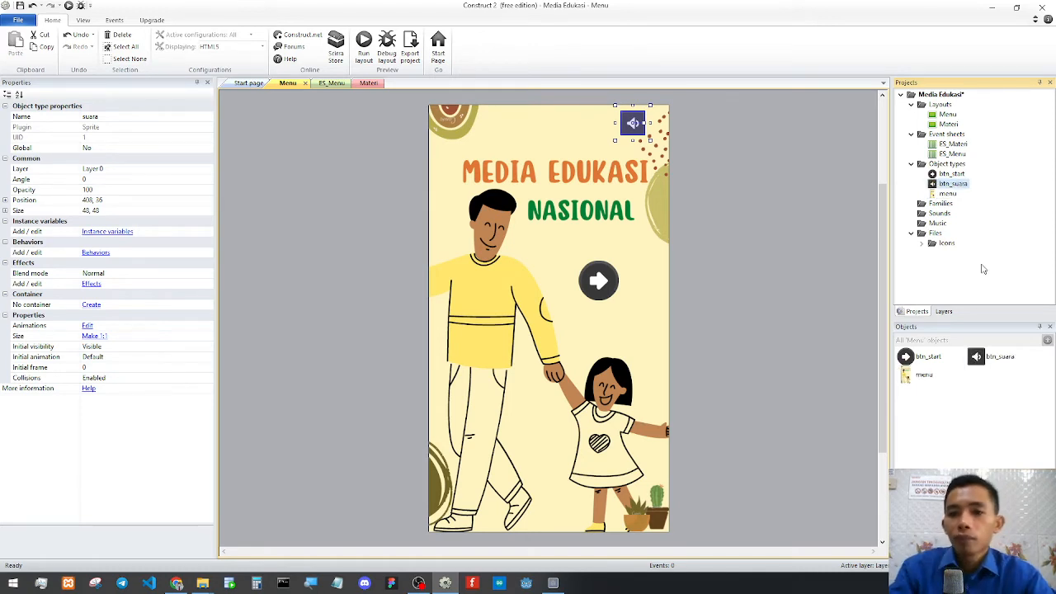
# Nudge btn_start slightly down and to the right, run the Menu layout to preview the buttons, and close the preview.
pyautogui.click(690, 252)
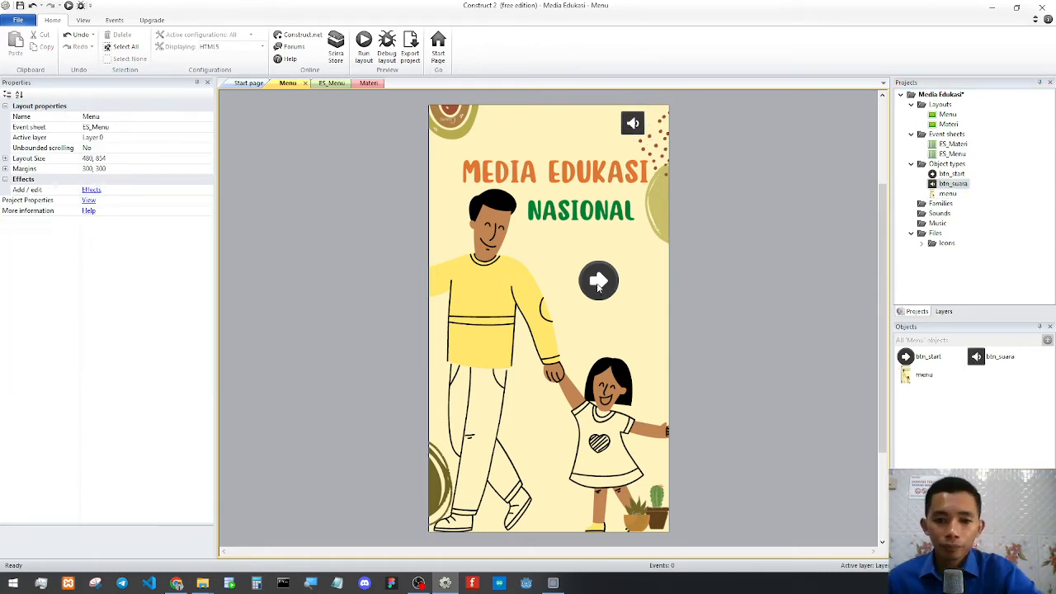
pyautogui.moveTo(599, 286); pyautogui.dragTo(603, 291)
pyautogui.click(802, 321)
pyautogui.click(364, 45)
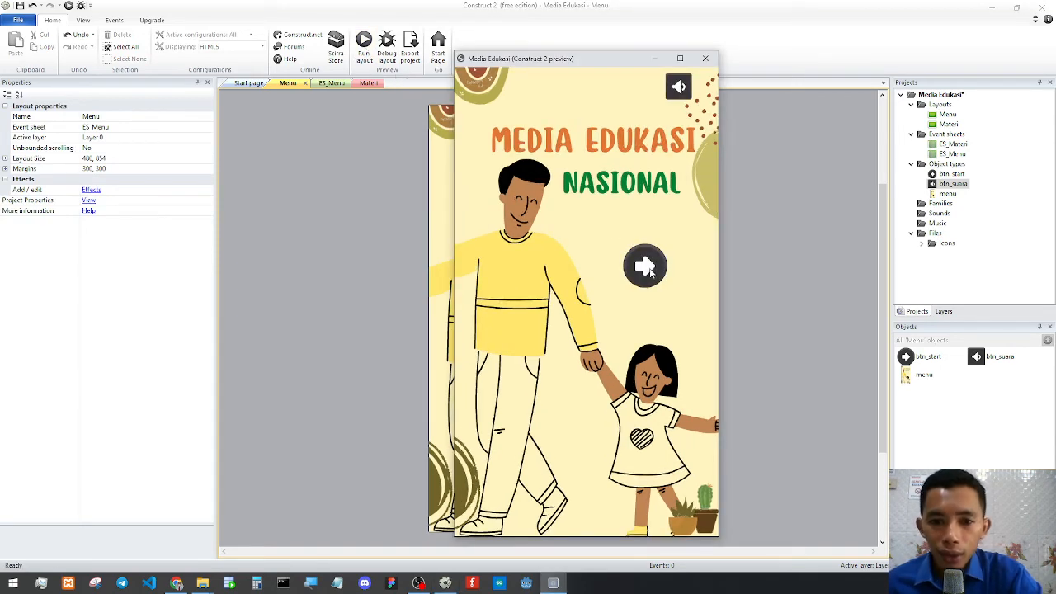
pyautogui.click(705, 58)
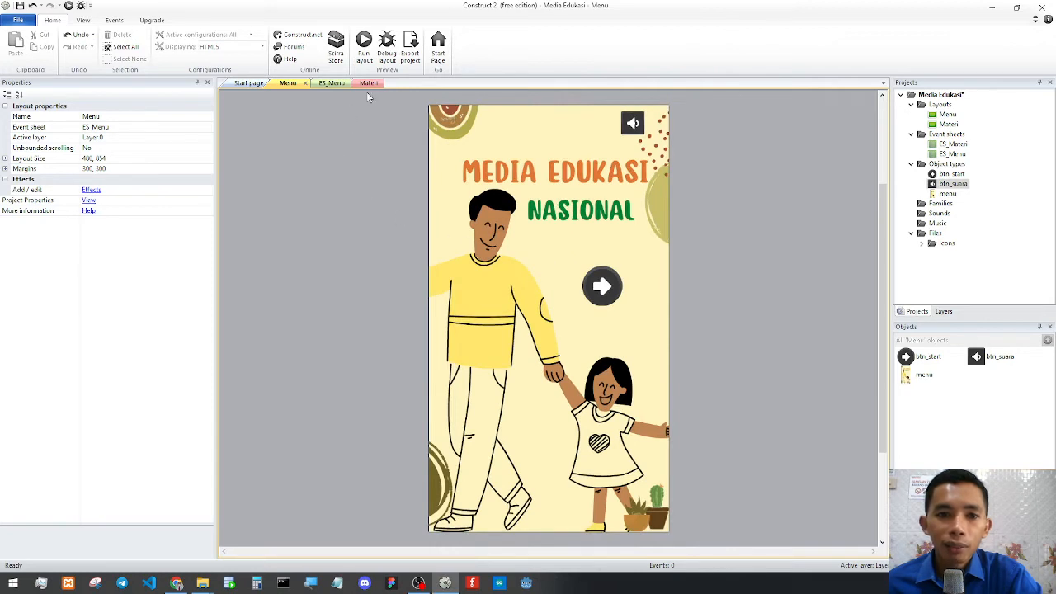
# Open the Materi layout, and switch to the Media Edukasi design in Canva, dismissing the download notice.
pyautogui.click(368, 83)
pyautogui.click(287, 83)
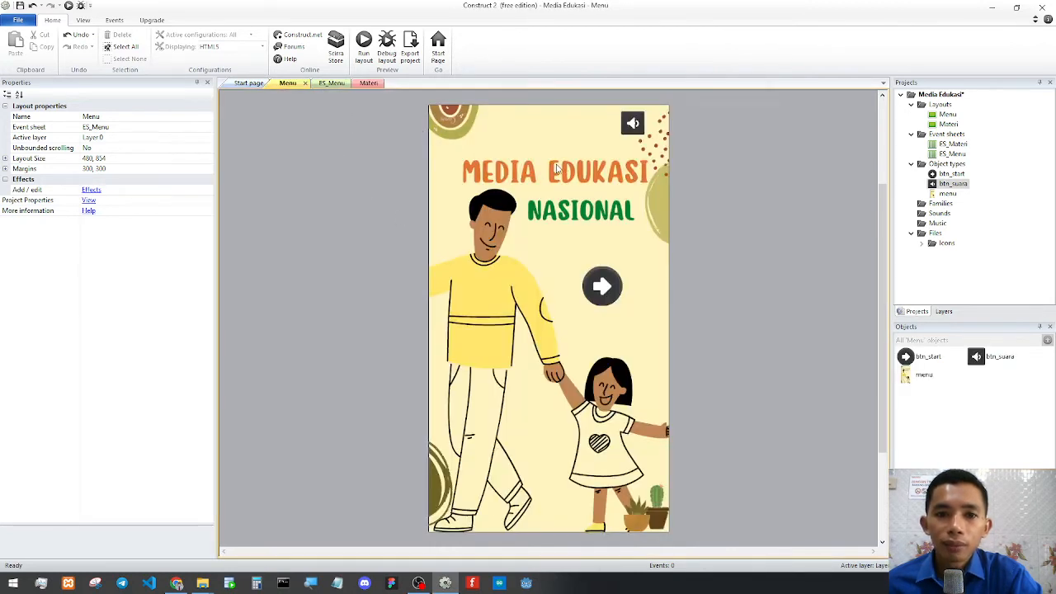
pyautogui.click(373, 86)
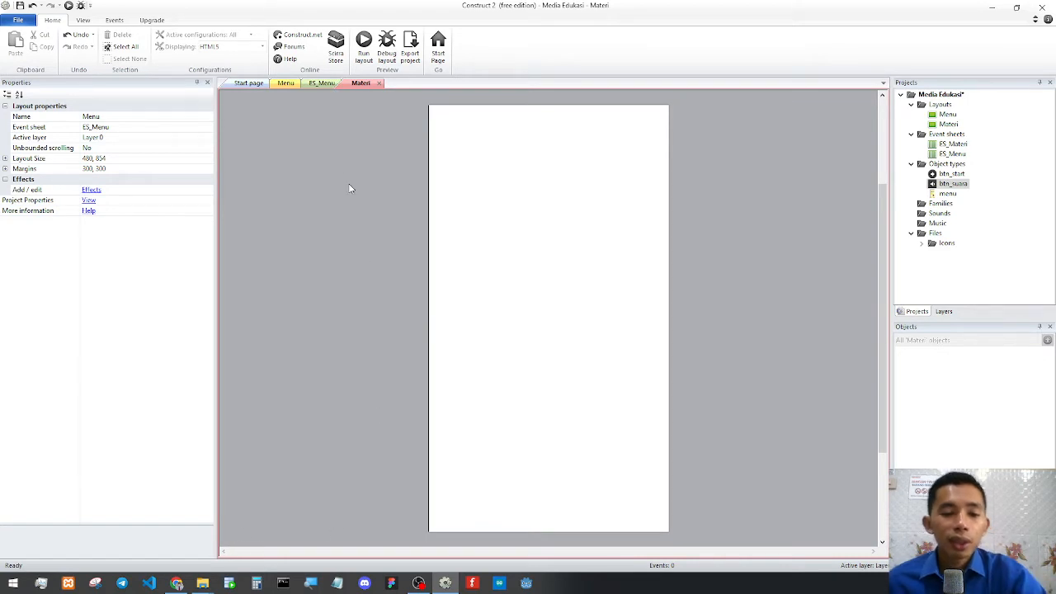
pyautogui.click(286, 83)
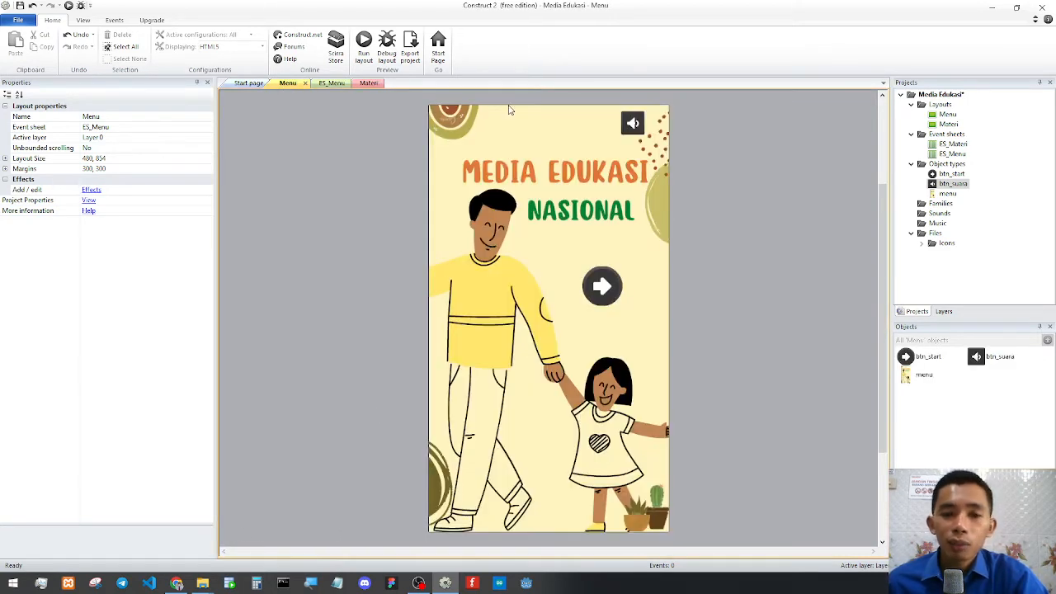
pyautogui.click(368, 85)
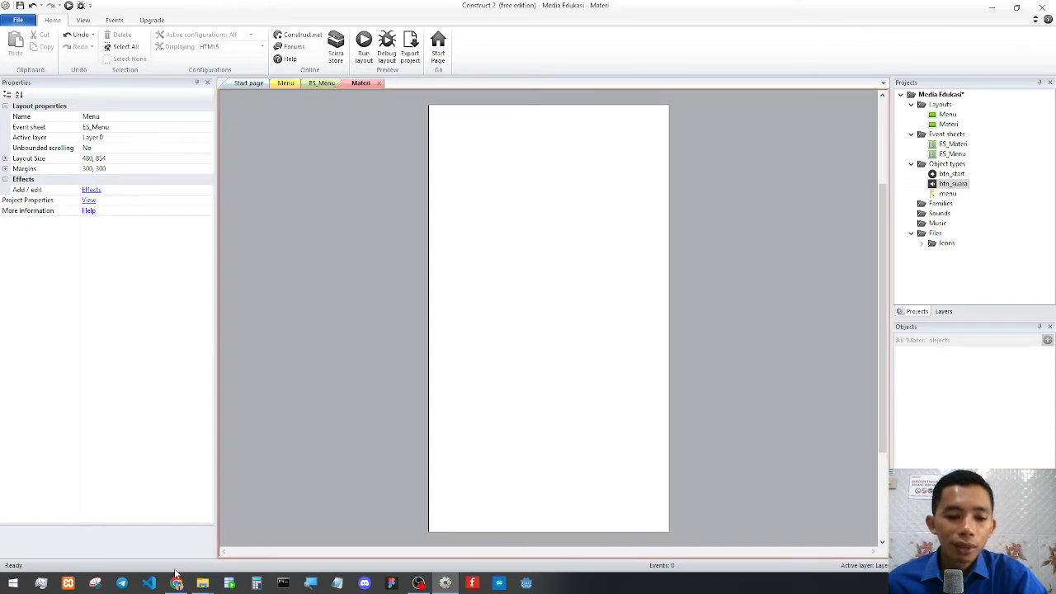
pyautogui.click(176, 581)
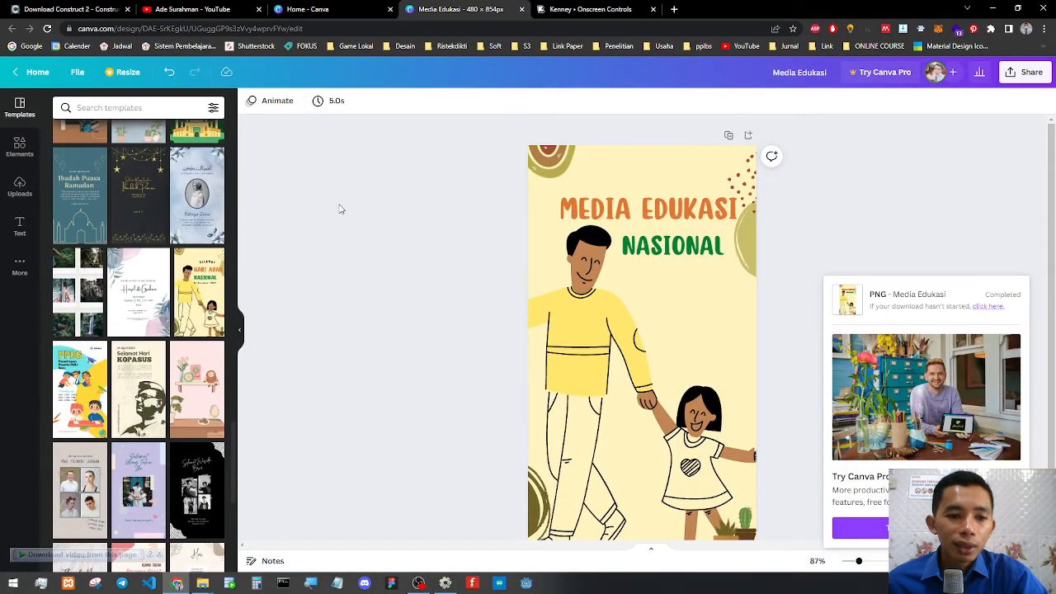
pyautogui.click(905, 231)
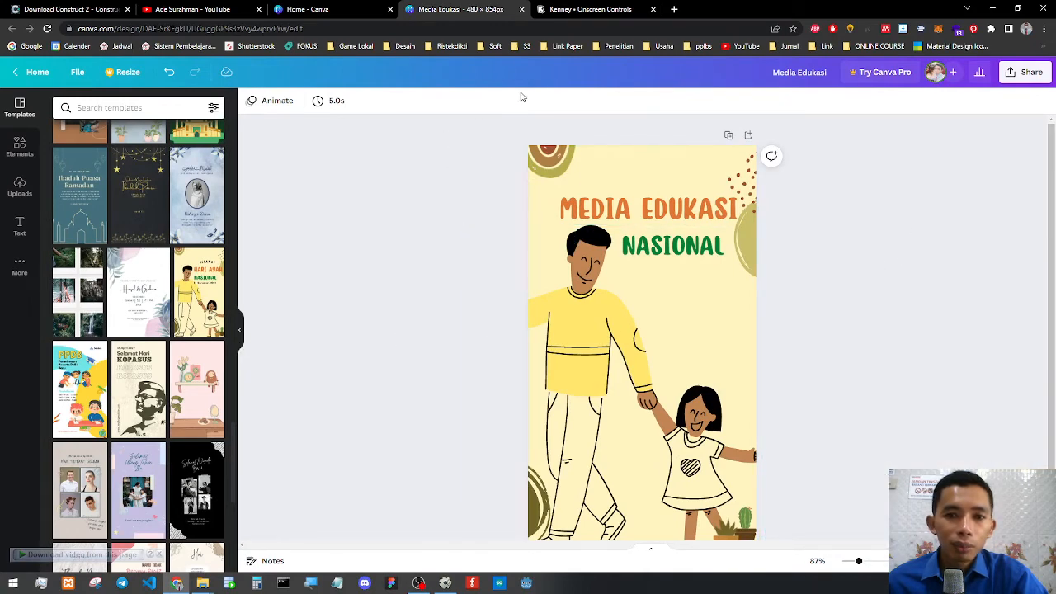
# Delete all elements of the Media Edukasi design and its yellow background, leaving a blank page.
pyautogui.hotkey('ctrl', 'a')
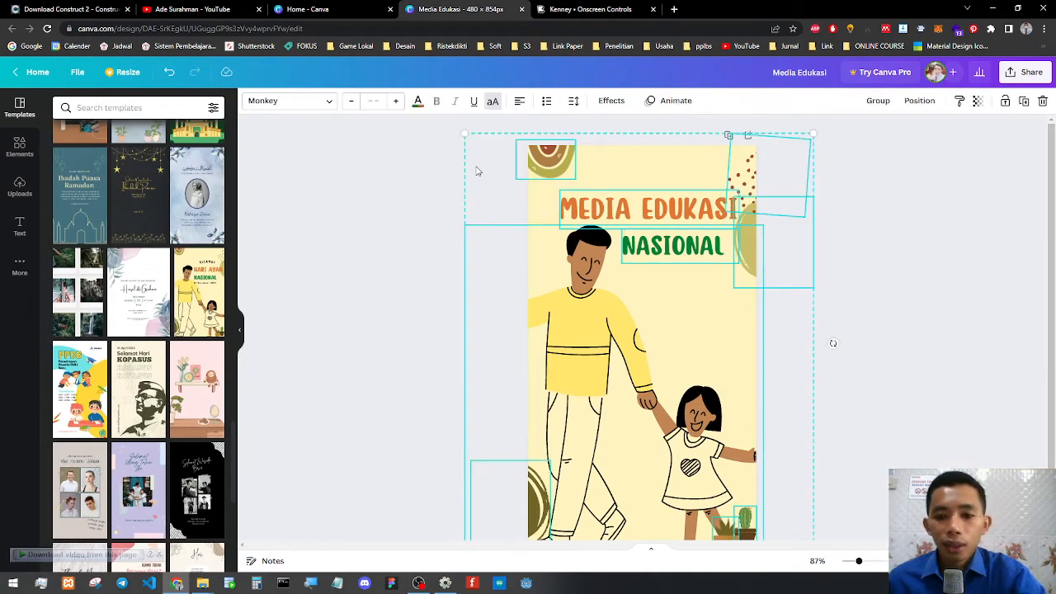
pyautogui.press('Delete')
pyautogui.click(589, 264)
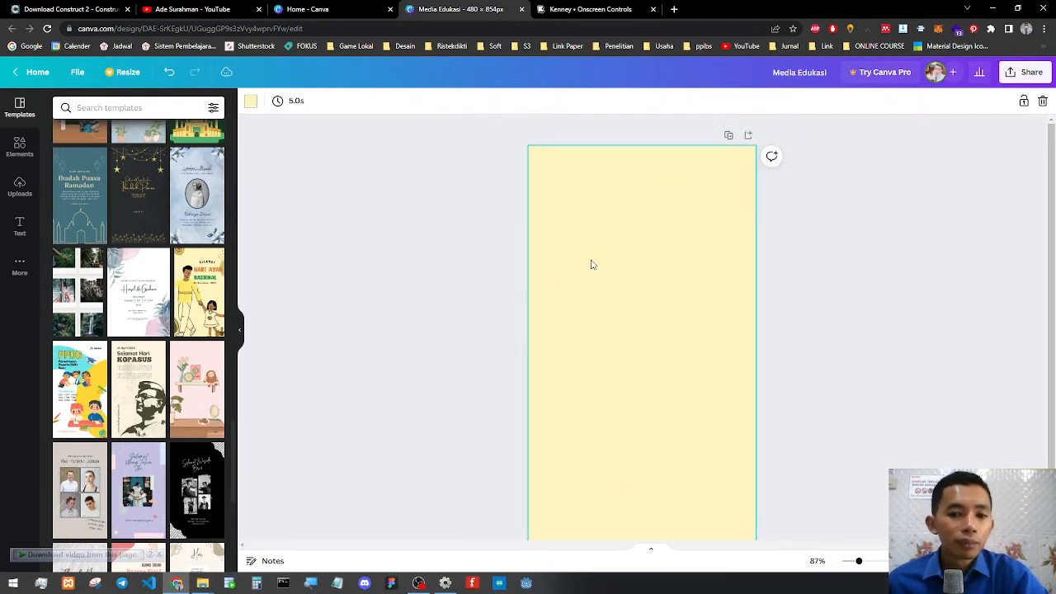
pyautogui.press('Delete')
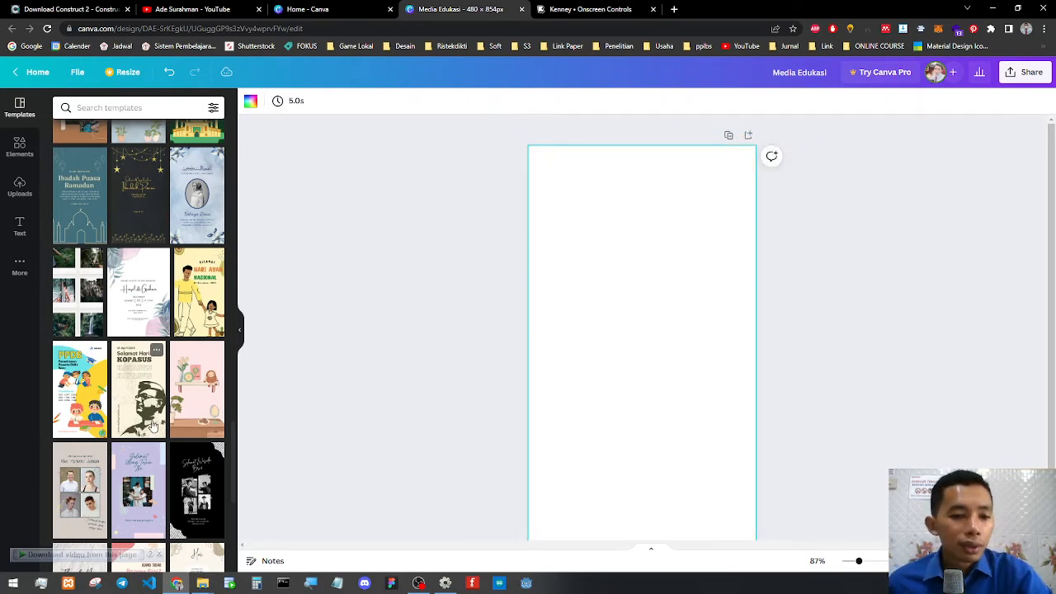
# Apply the "Kamu Tidak Percaya Diri?" template to the blank page.
pyautogui.scroll(-2, 159, 297)
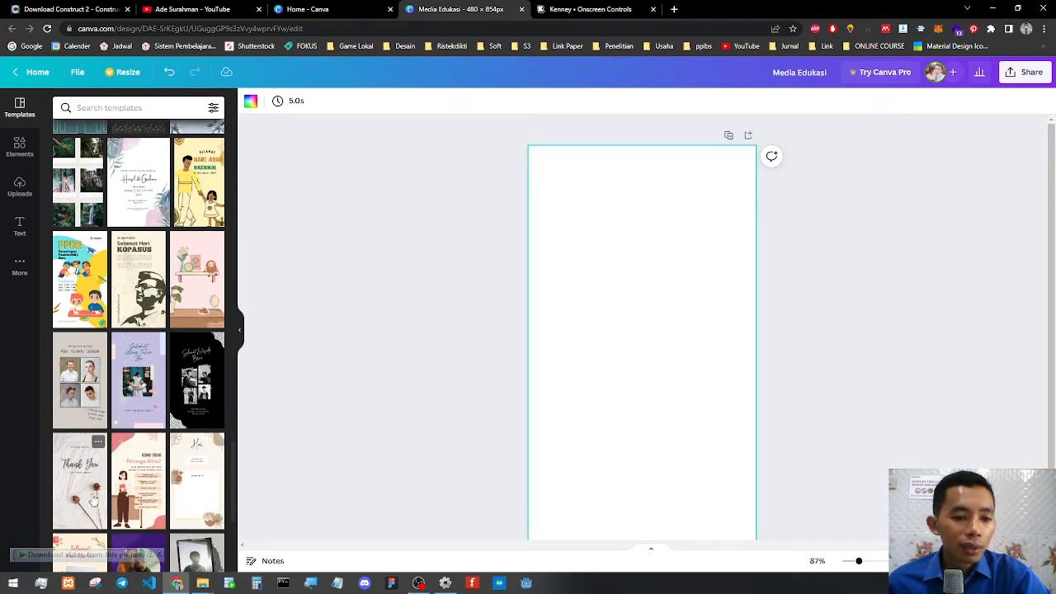
pyautogui.click(142, 495)
pyautogui.scroll(-2, 808, 241)
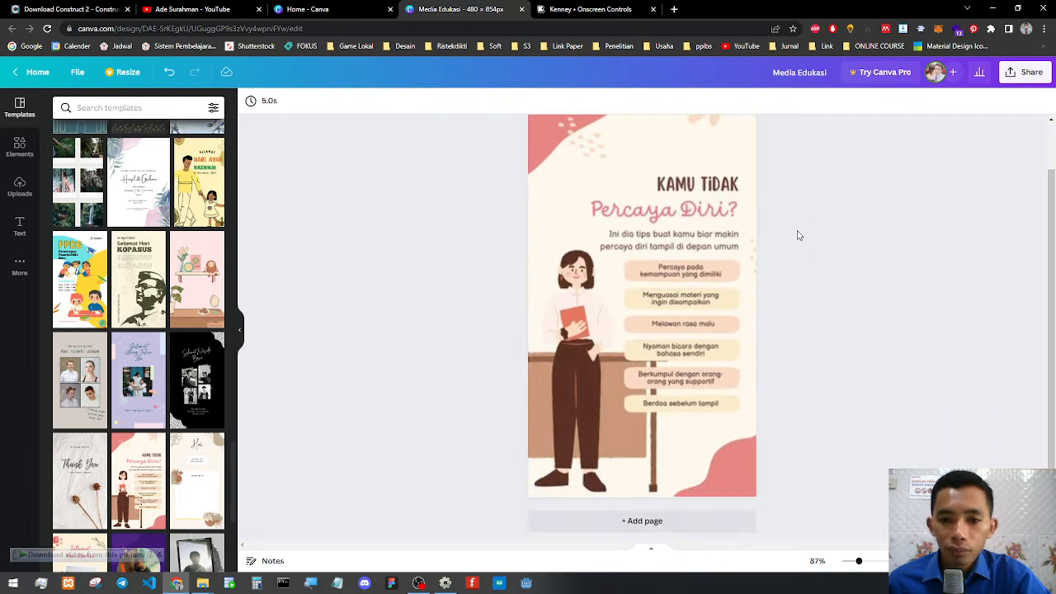
pyautogui.click(799, 223)
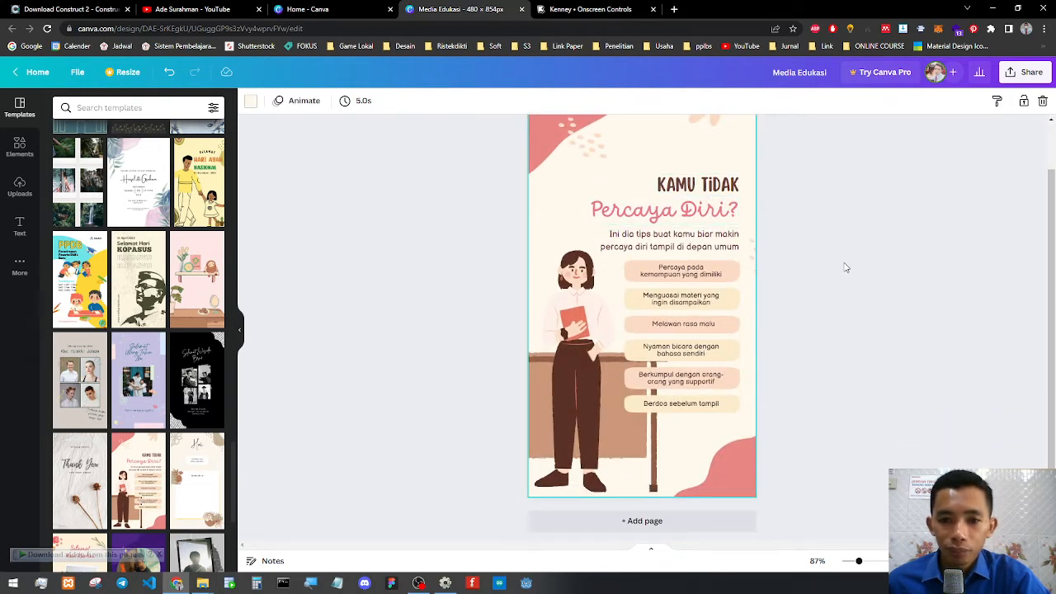
pyautogui.scroll(2, 845, 299)
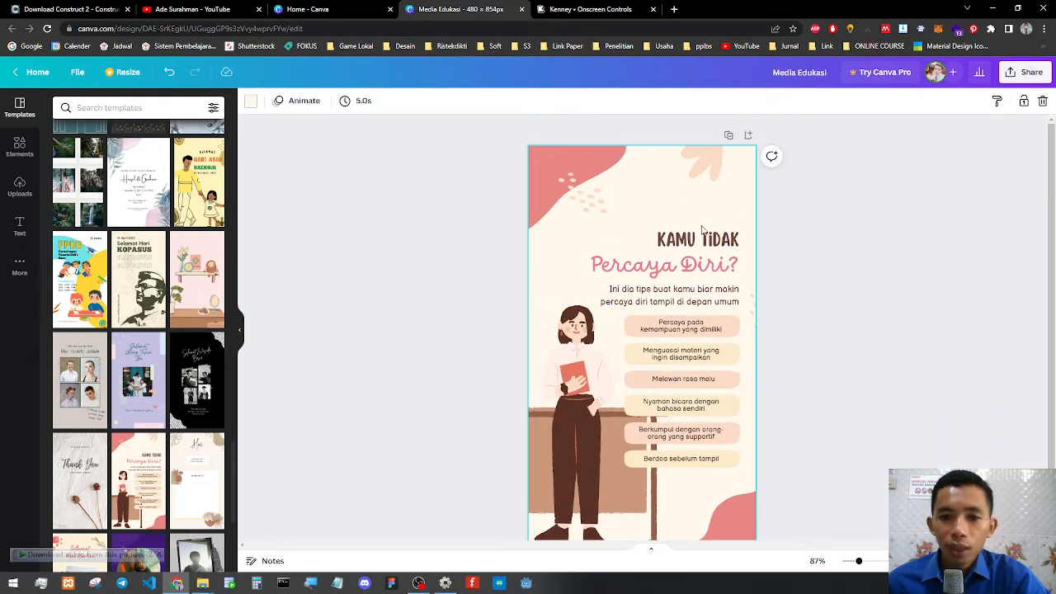
# Download the design as a PNG and save it as materi in the 26. Record folder.
pyautogui.click(1012, 76)
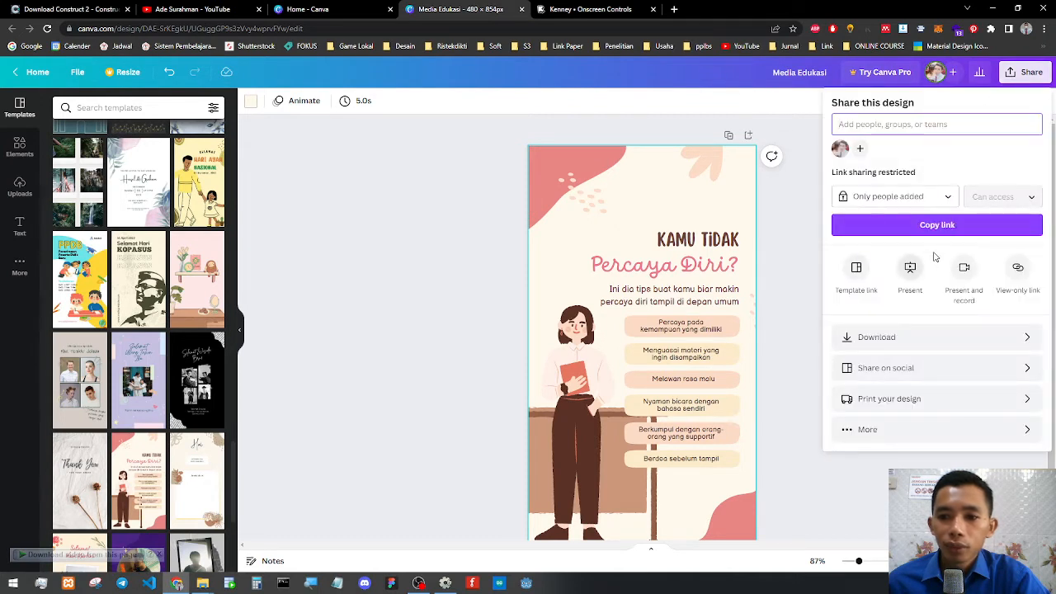
pyautogui.click(874, 338)
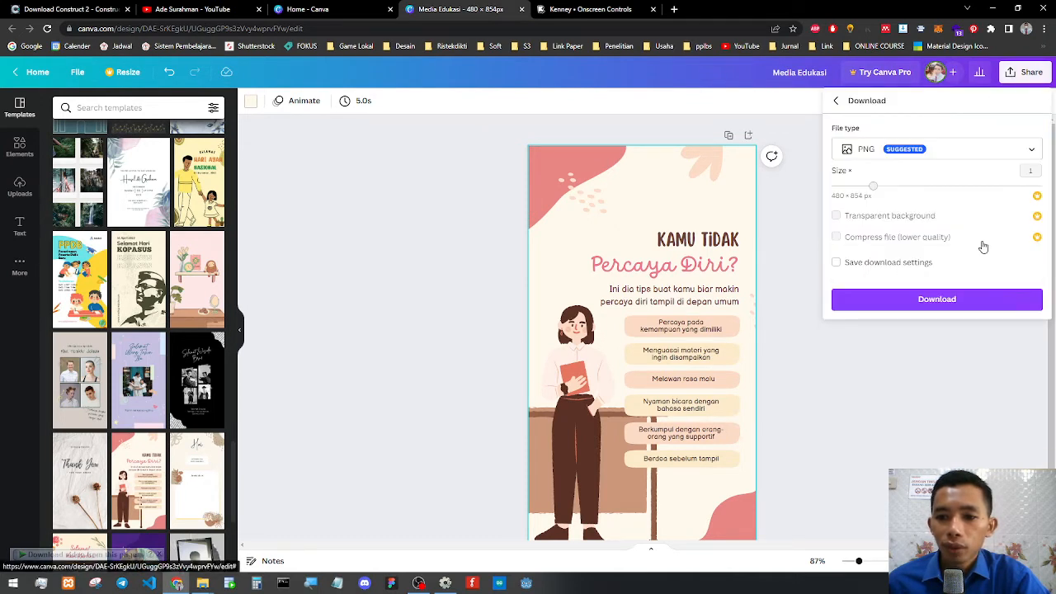
pyautogui.click(959, 300)
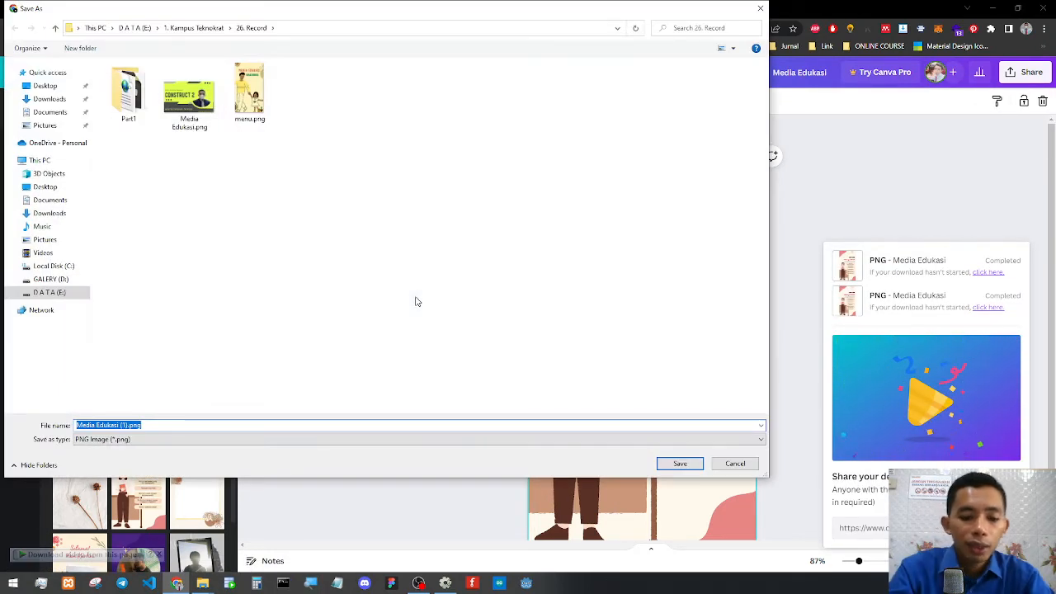
pyautogui.write('materi')
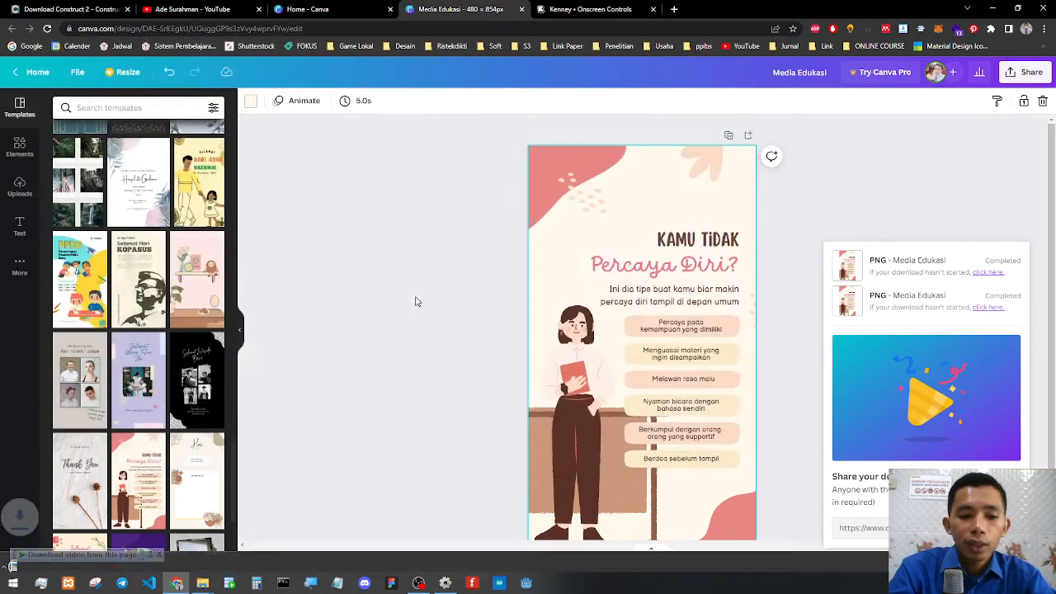
pyautogui.press('Return')
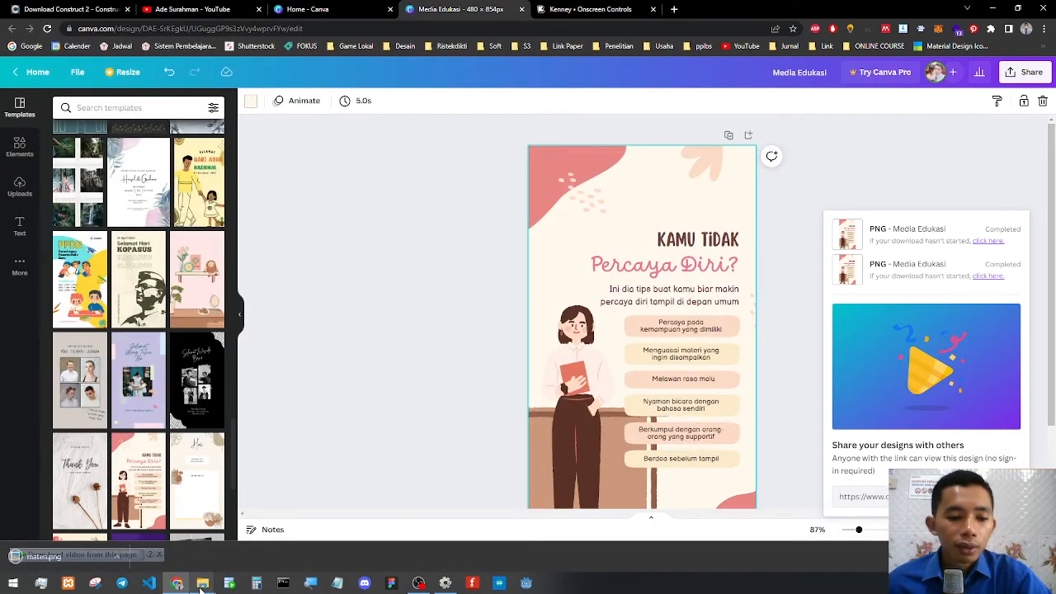
# Insert materi.png from the 26. Record folder into the Materi layout in Construct 2.
pyautogui.moveTo(203, 581)
pyautogui.click(227, 563)
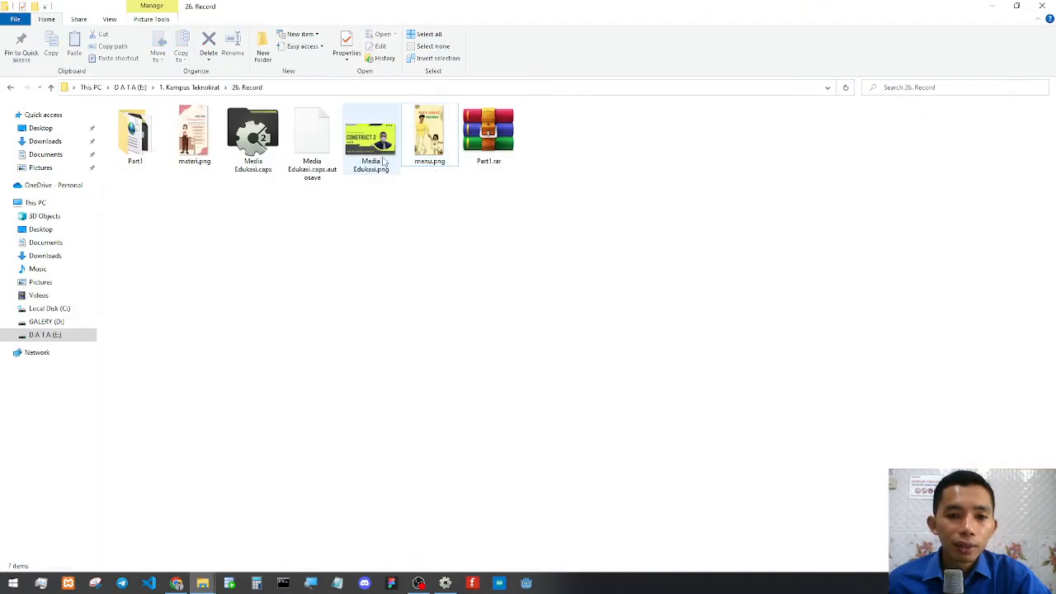
pyautogui.click(196, 157)
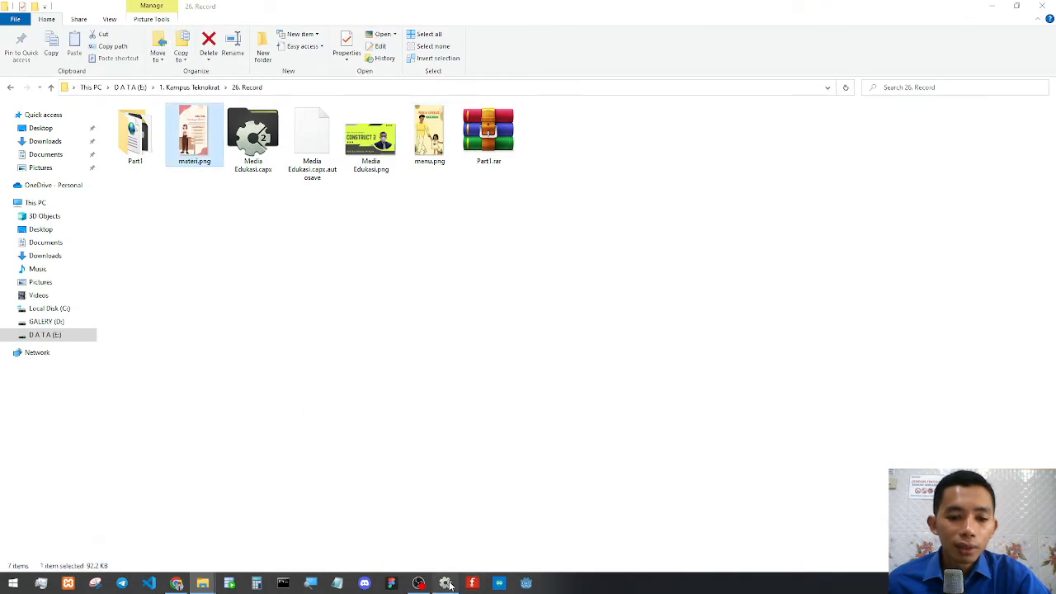
pyautogui.click(445, 582)
pyautogui.moveTo(203, 582)
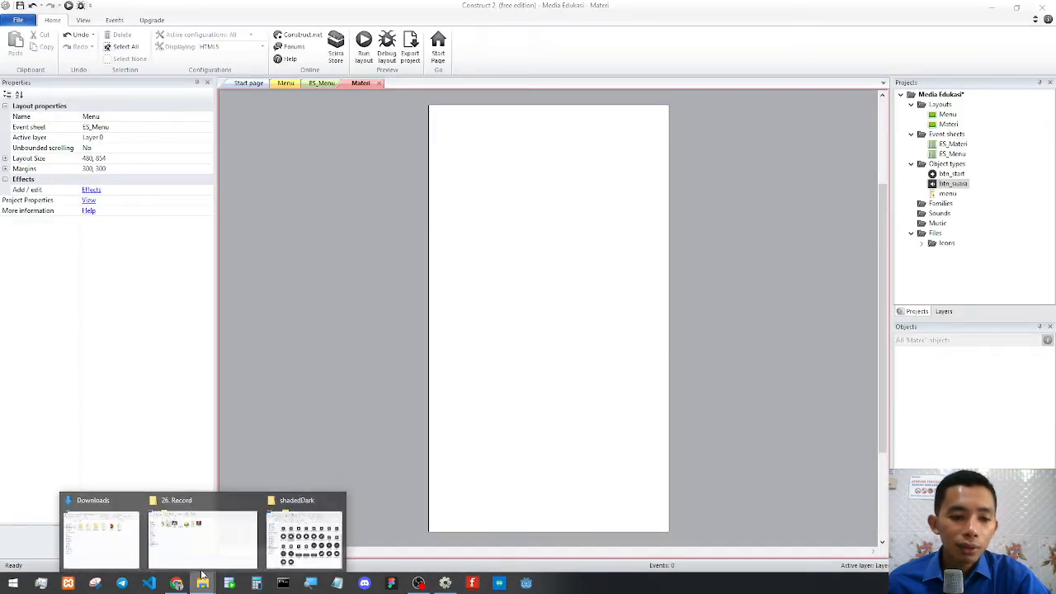
pyautogui.click(224, 532)
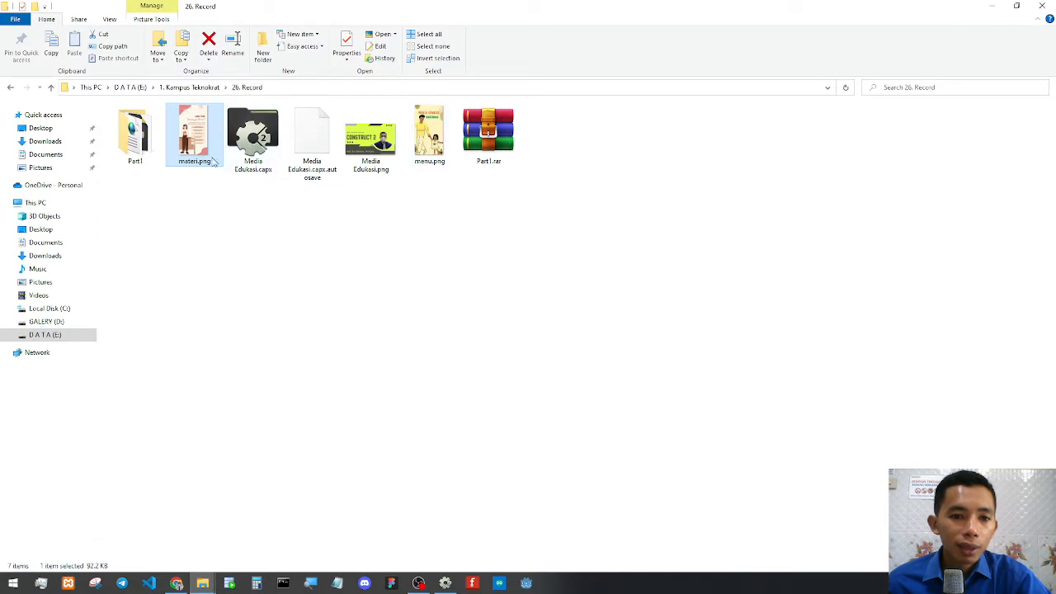
pyautogui.moveTo(213, 162); pyautogui.dragTo(556, 308)
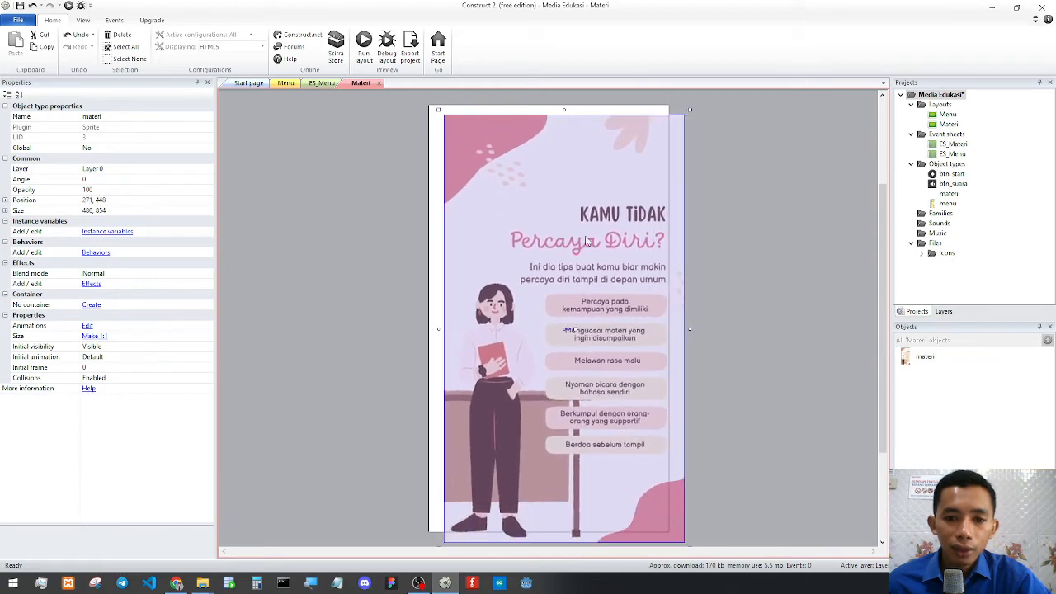
# Set the materi sprite's origin point to X 0, Y 0 and close the image editor.
pyautogui.doubleClick(560, 258)
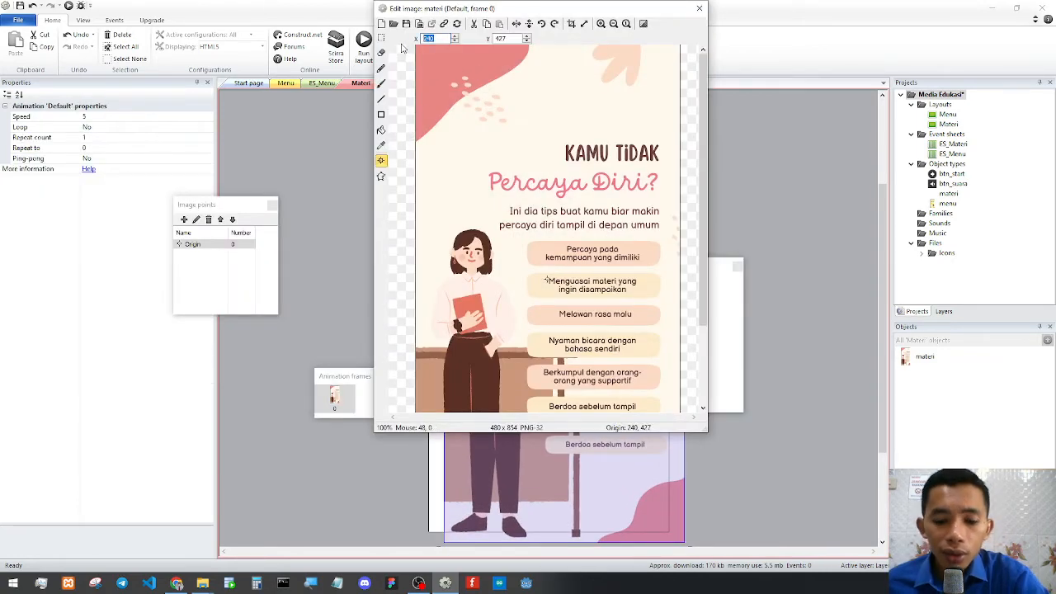
pyautogui.write('0')
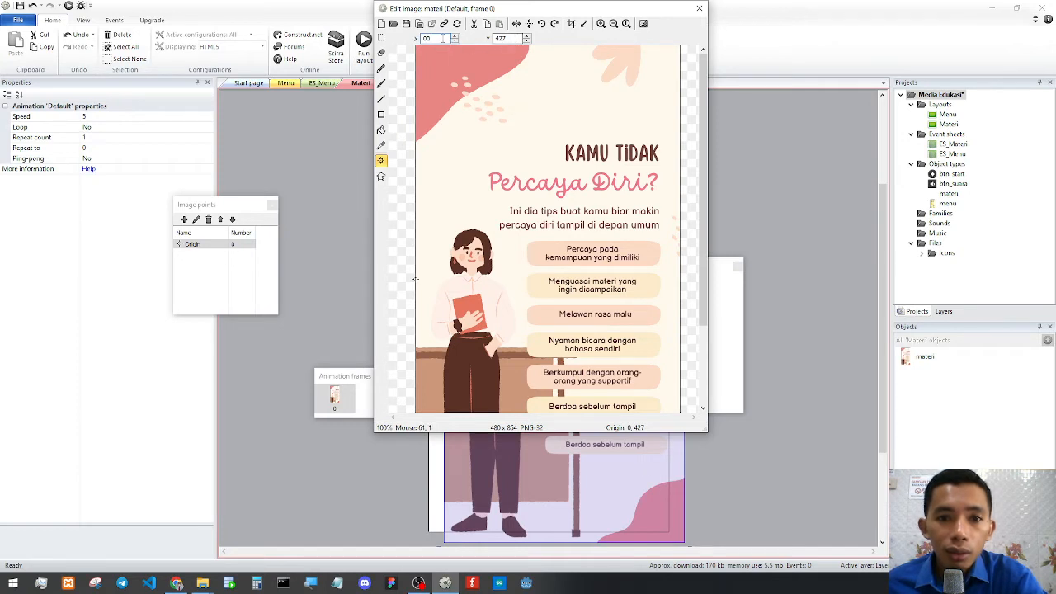
pyautogui.write('0')
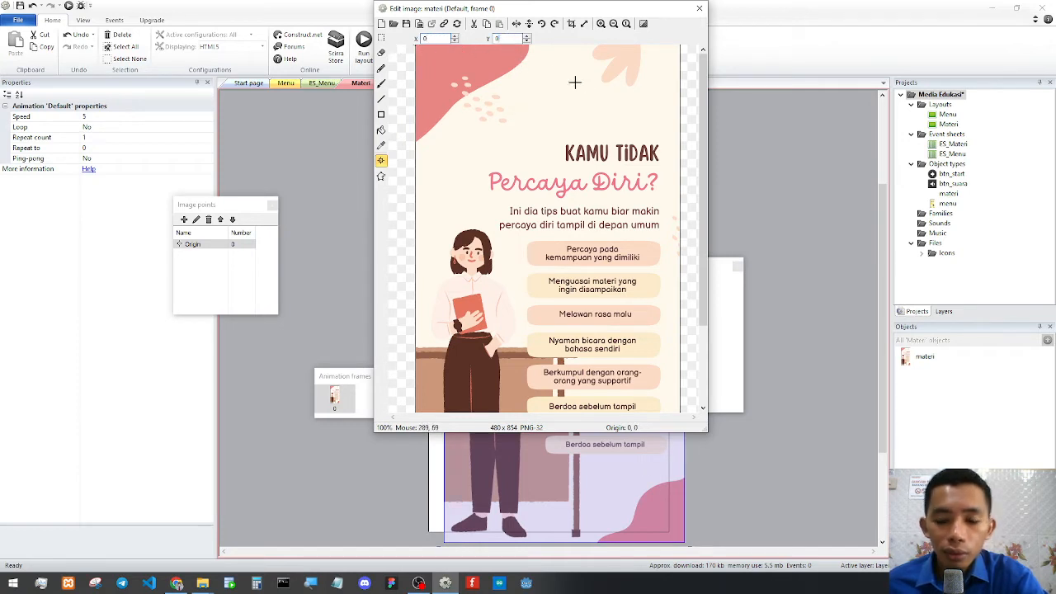
pyautogui.click(698, 10)
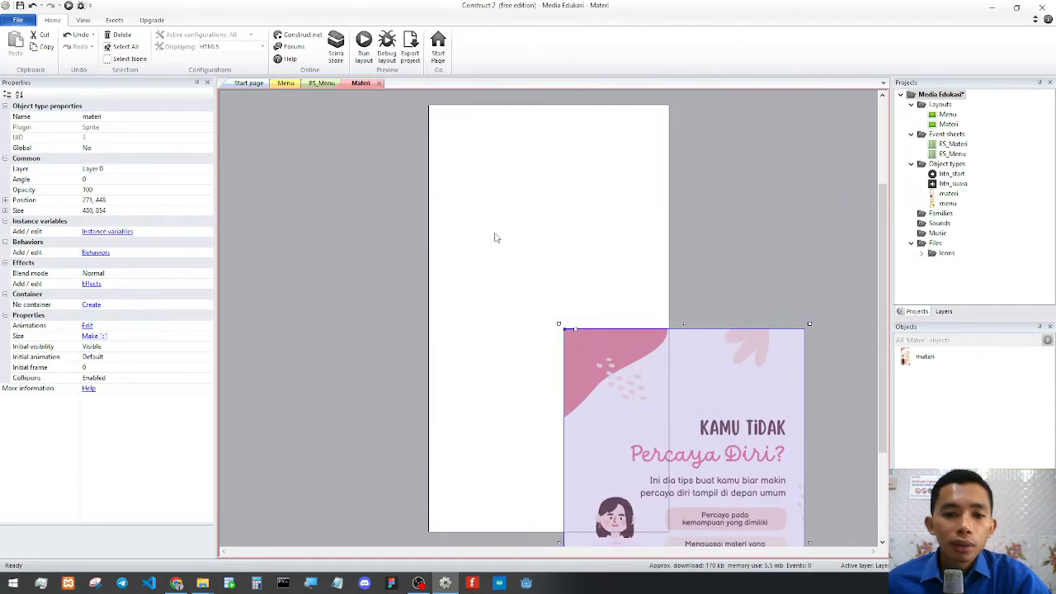
# Set the materi sprite's position to 0, 0 so it fills the layout, and deselect it.
pyautogui.moveTo(574, 328); pyautogui.dragTo(573, 280)
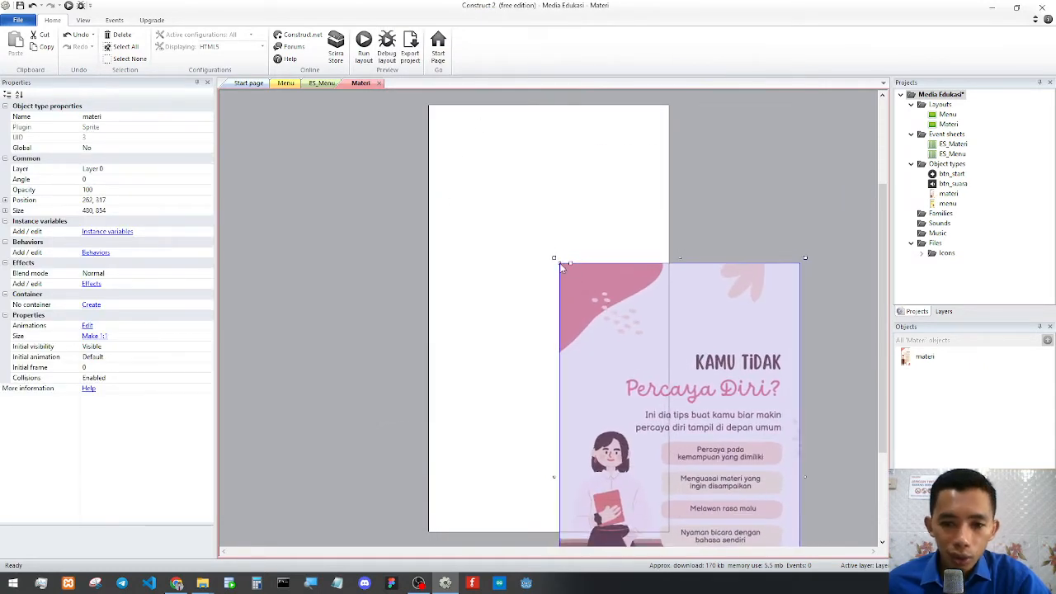
pyautogui.click(125, 201)
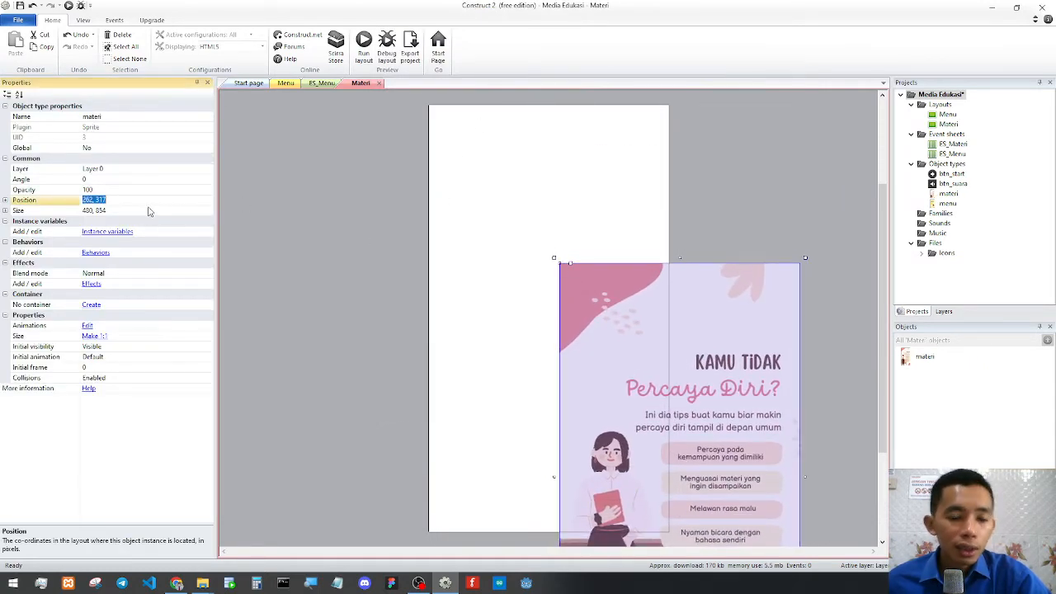
pyautogui.write('0, 30')
pyautogui.press('Return')
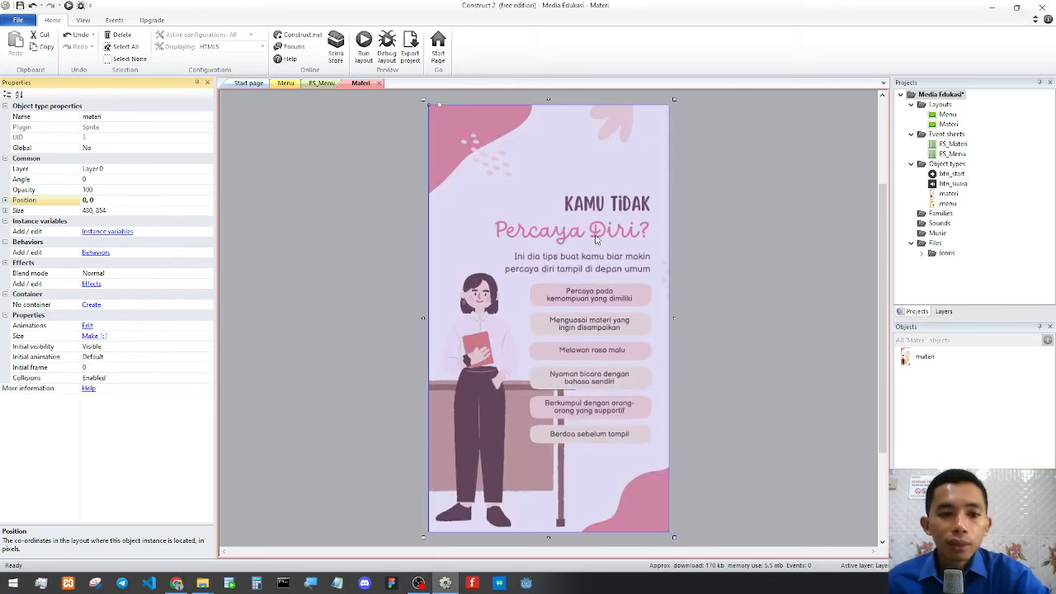
pyautogui.click(763, 212)
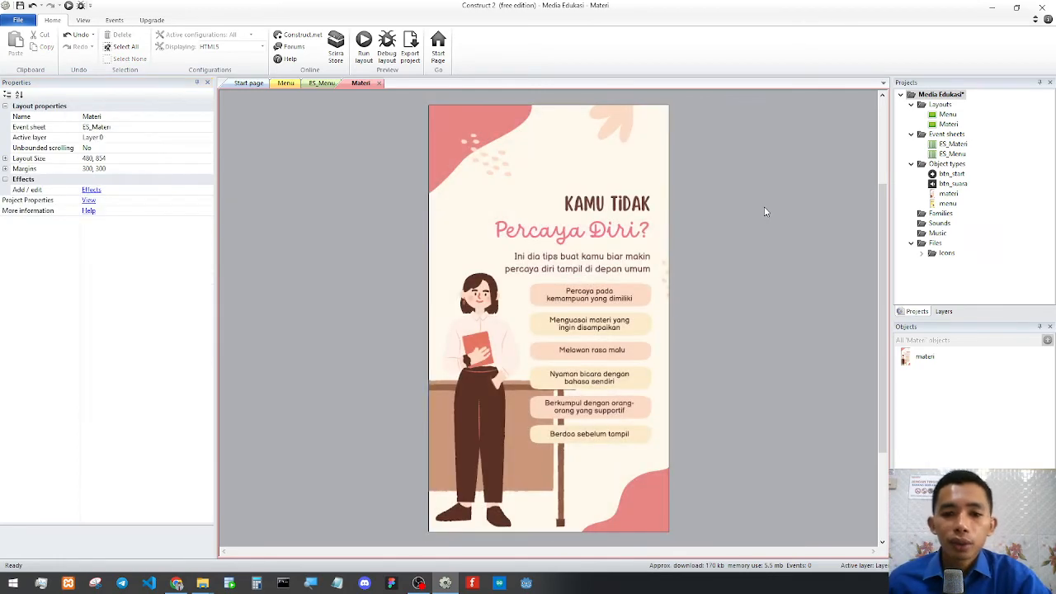
# Preview the Menu layout, close the preview, and review the Materi layout and the start button on Menu.
pyautogui.click(285, 84)
pyautogui.click(364, 46)
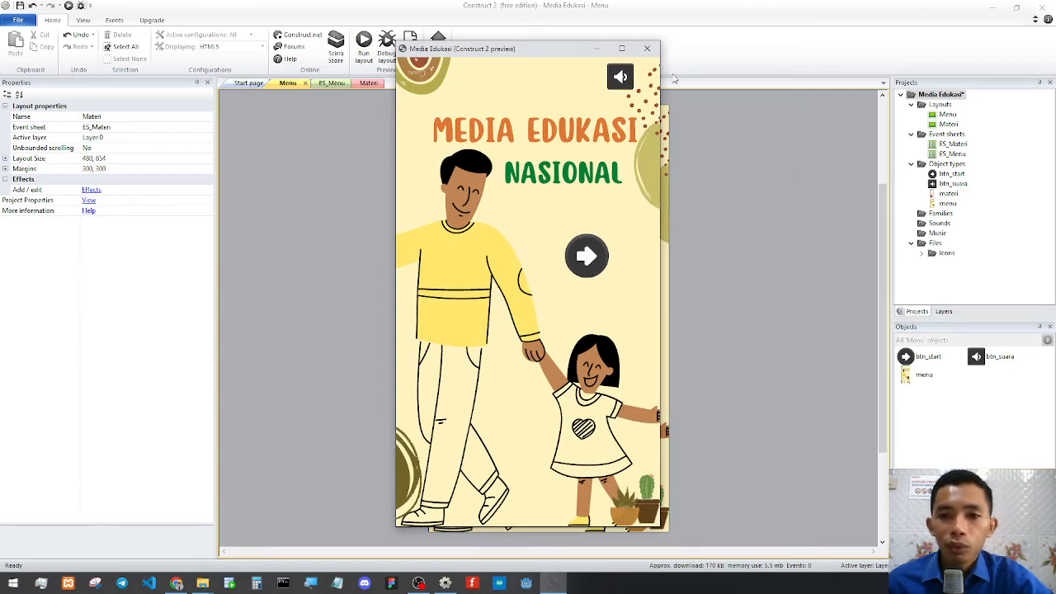
pyautogui.click(646, 48)
pyautogui.click(367, 83)
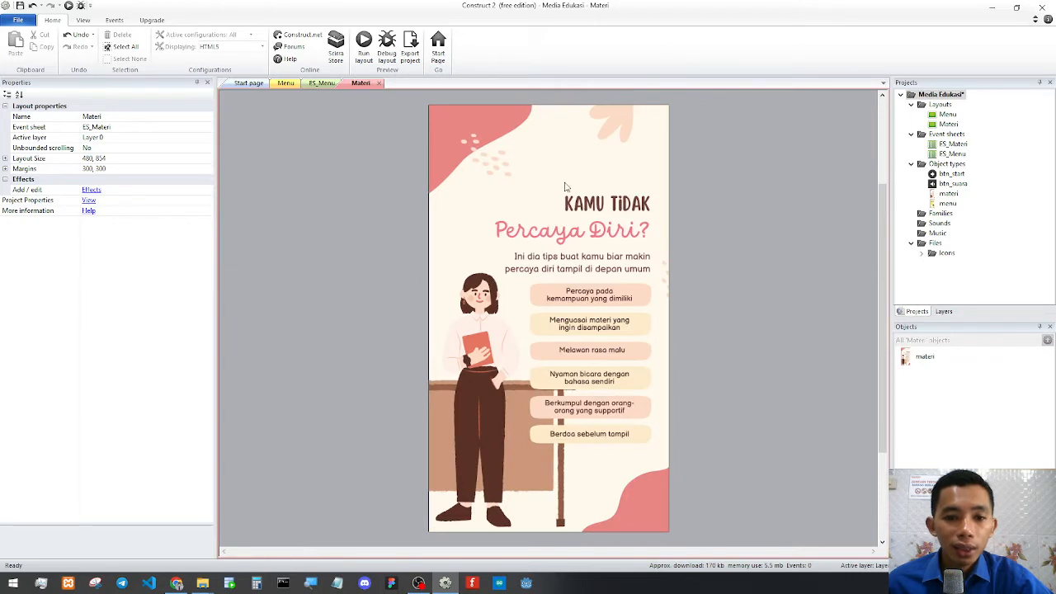
pyautogui.click(284, 83)
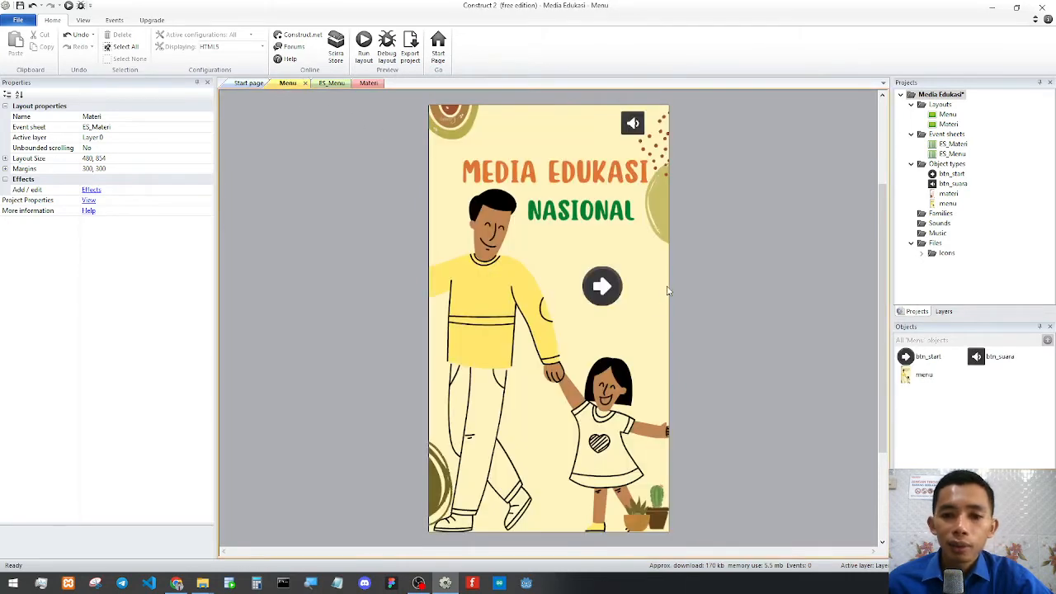
pyautogui.click(605, 291)
pyautogui.click(729, 302)
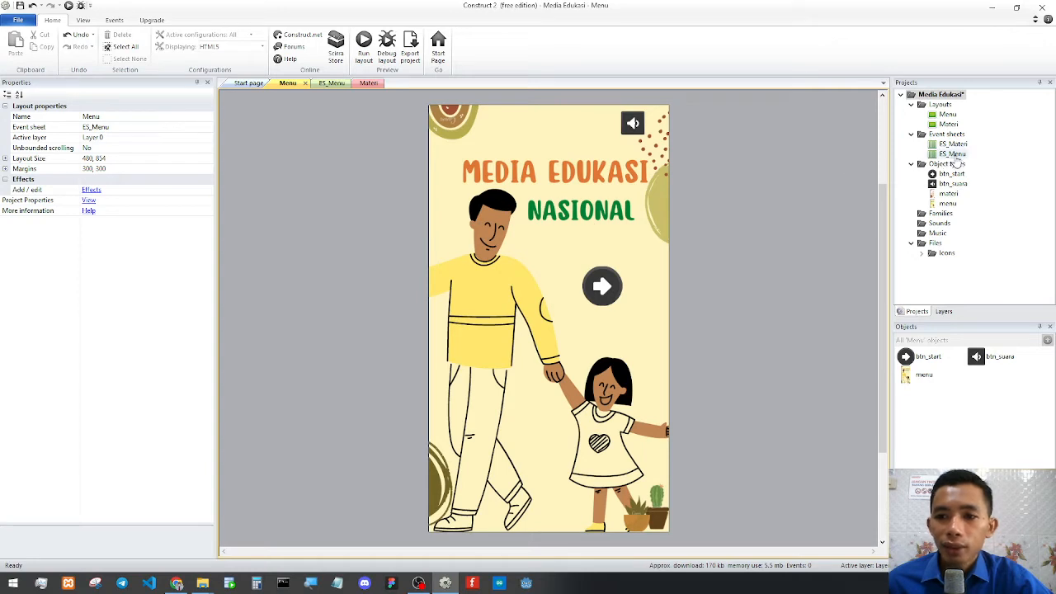
# Open the ES_Menu event sheet, look at the objects available for a new event without adding one, and review the Menu and Materi layouts.
pyautogui.doubleClick(952, 155)
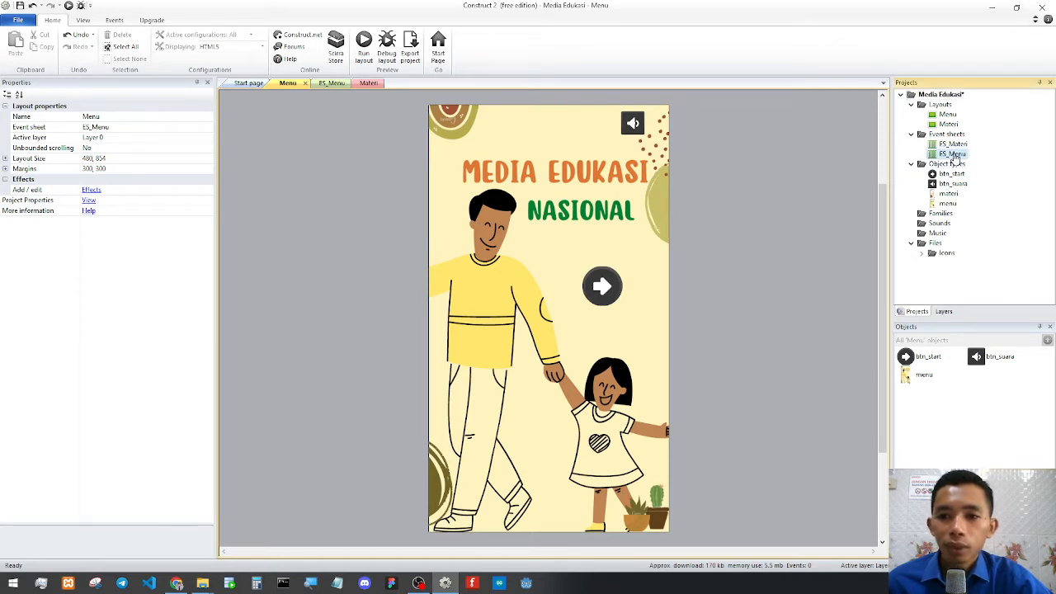
pyautogui.keyDown('ctrl'); pyautogui.scroll(2, 375, 226); pyautogui.keyUp('ctrl')
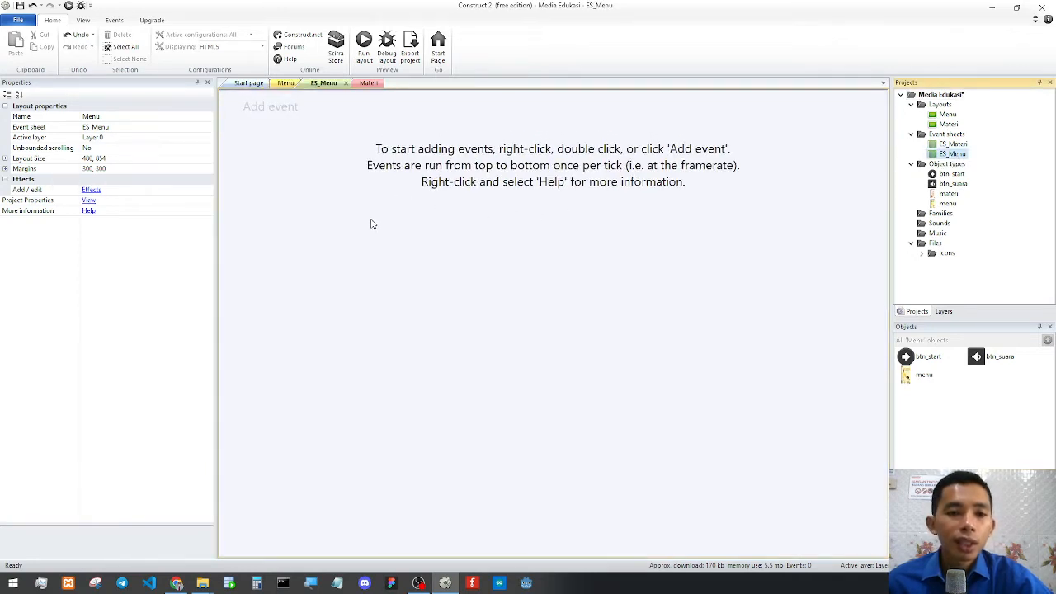
pyautogui.click(288, 113)
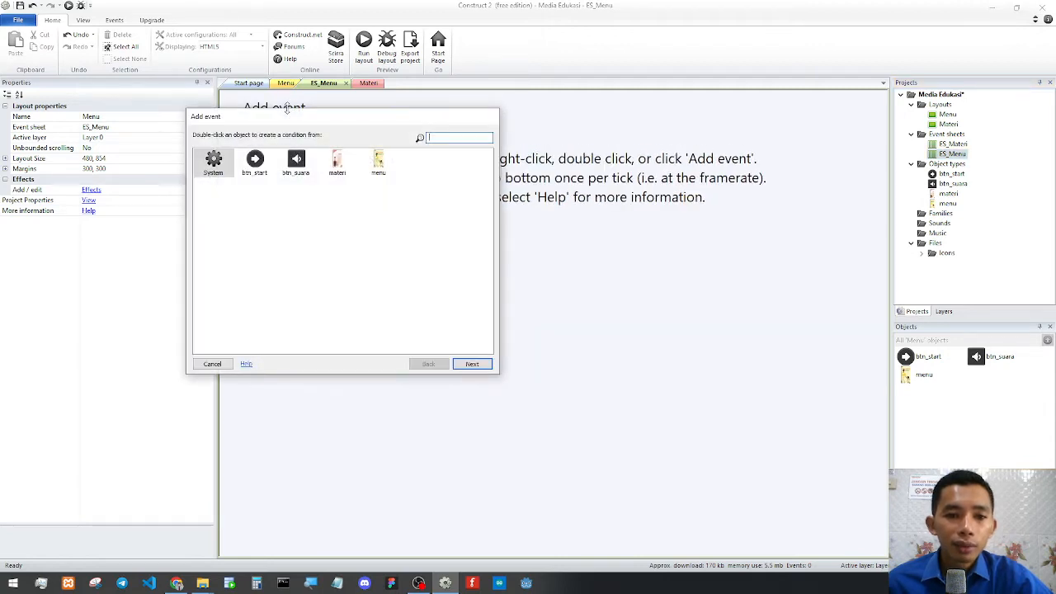
pyautogui.click(212, 363)
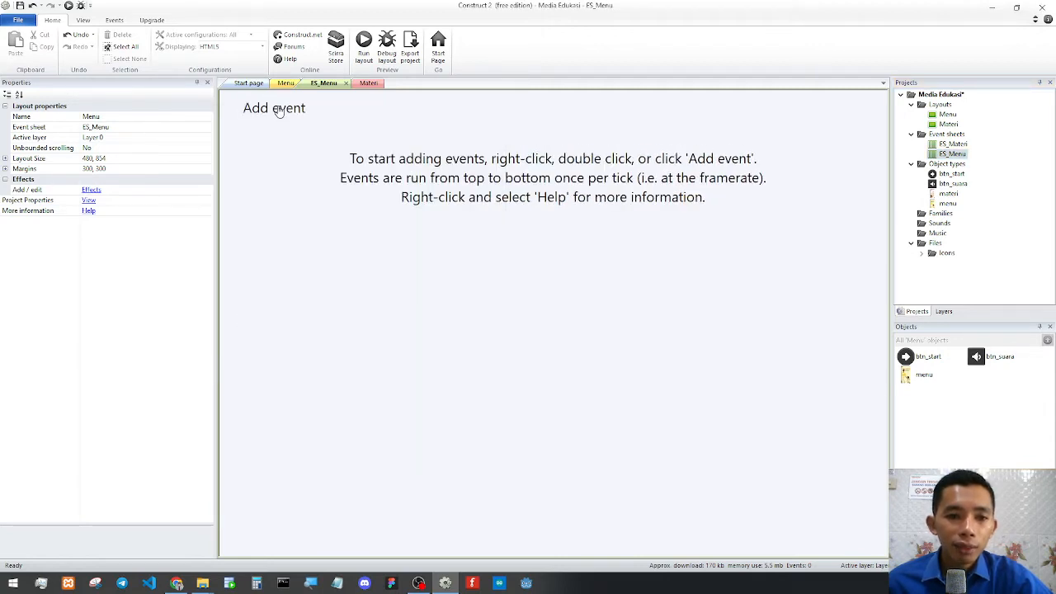
pyautogui.click(285, 84)
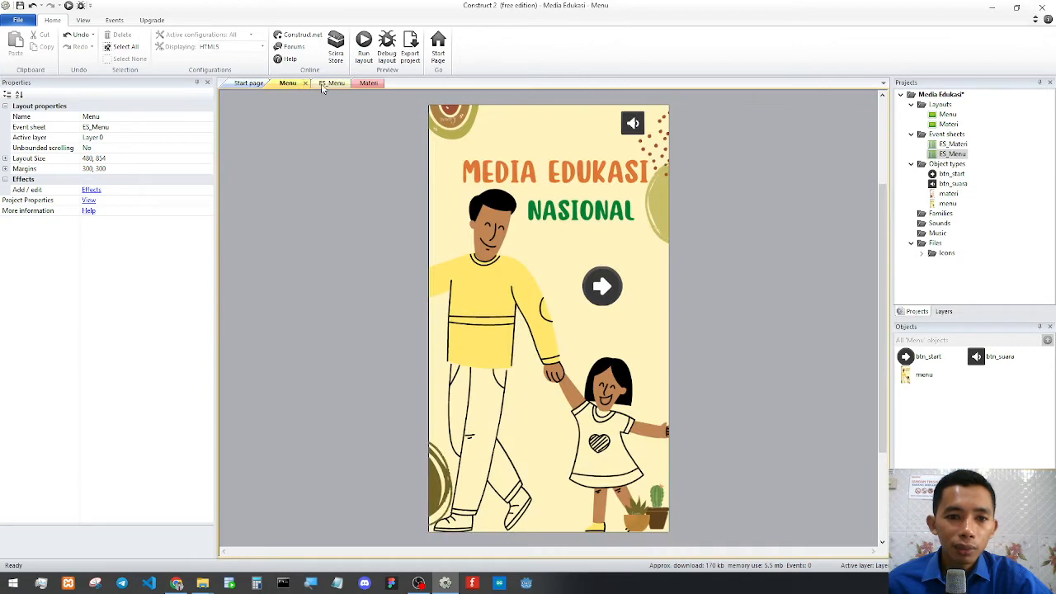
pyautogui.click(323, 83)
pyautogui.click(364, 84)
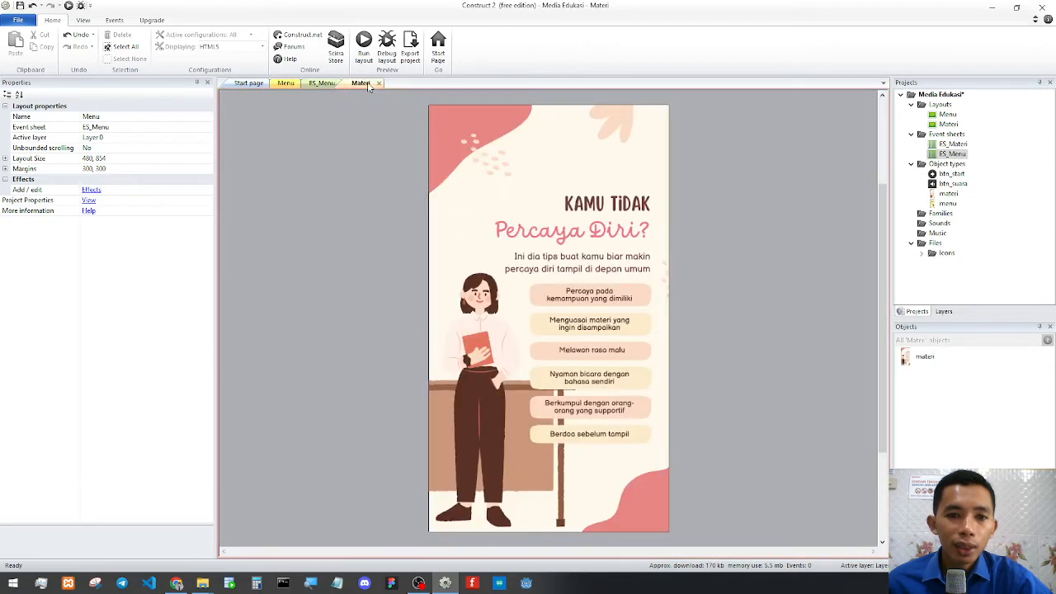
# Open the ES_Materi event sheet, review the Menu layout, and check the objects available for a new ES_Menu event without adding one.
pyautogui.doubleClick(952, 144)
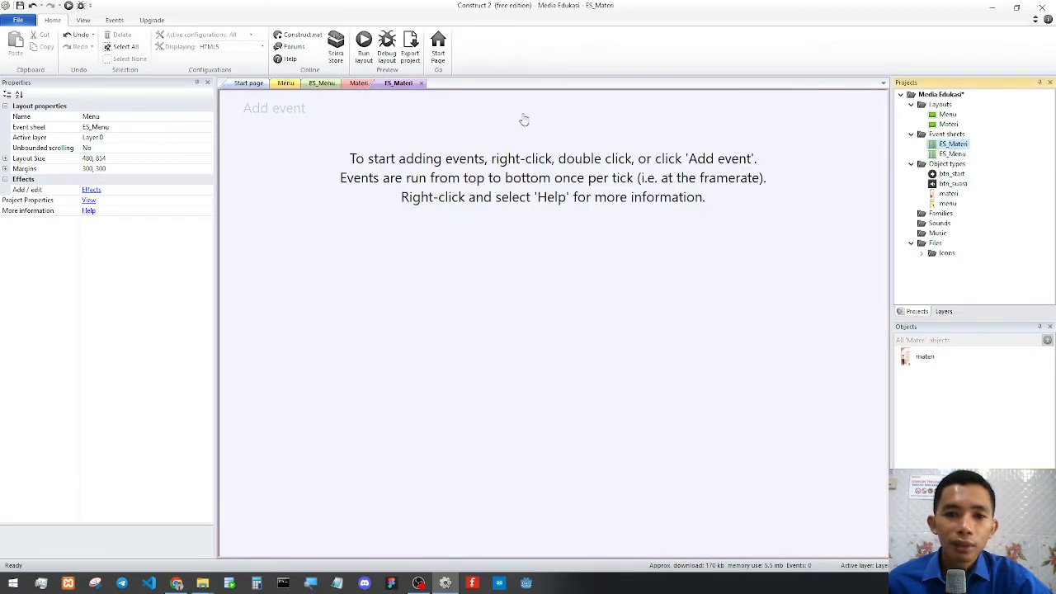
pyautogui.click(321, 83)
pyautogui.click(287, 84)
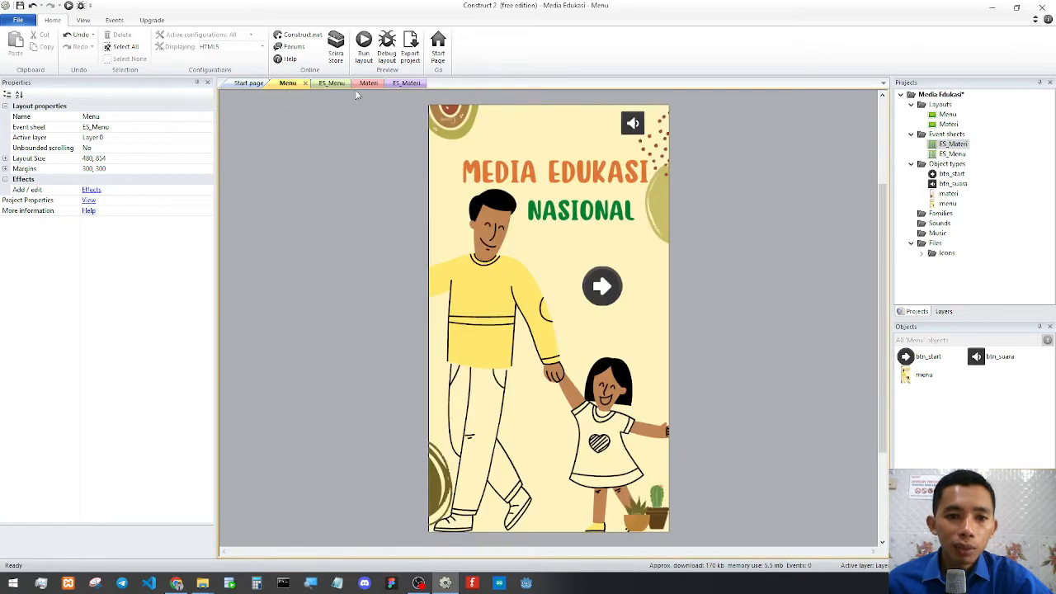
pyautogui.click(331, 84)
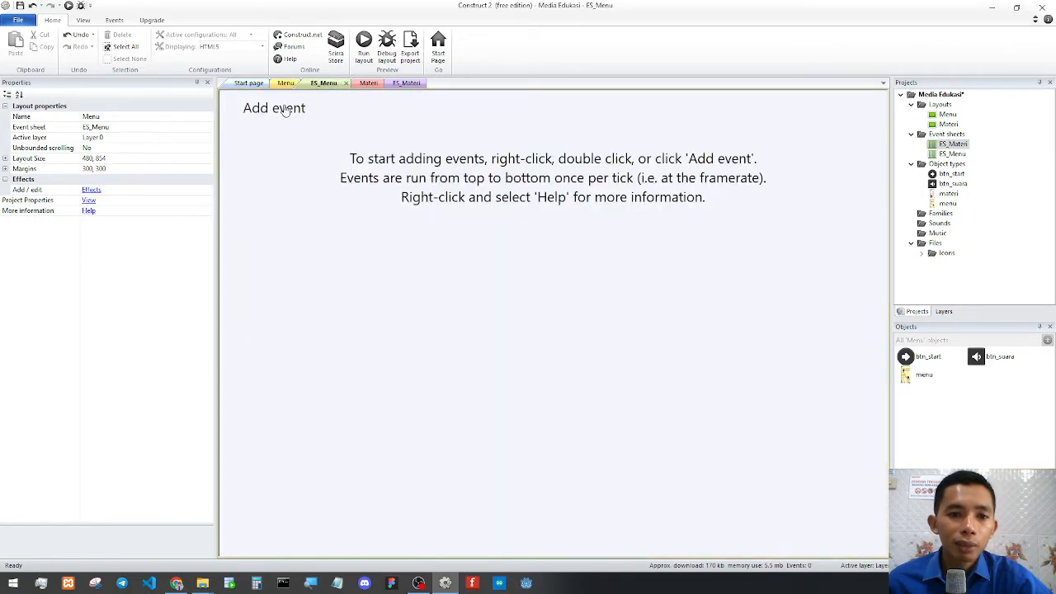
pyautogui.click(282, 107)
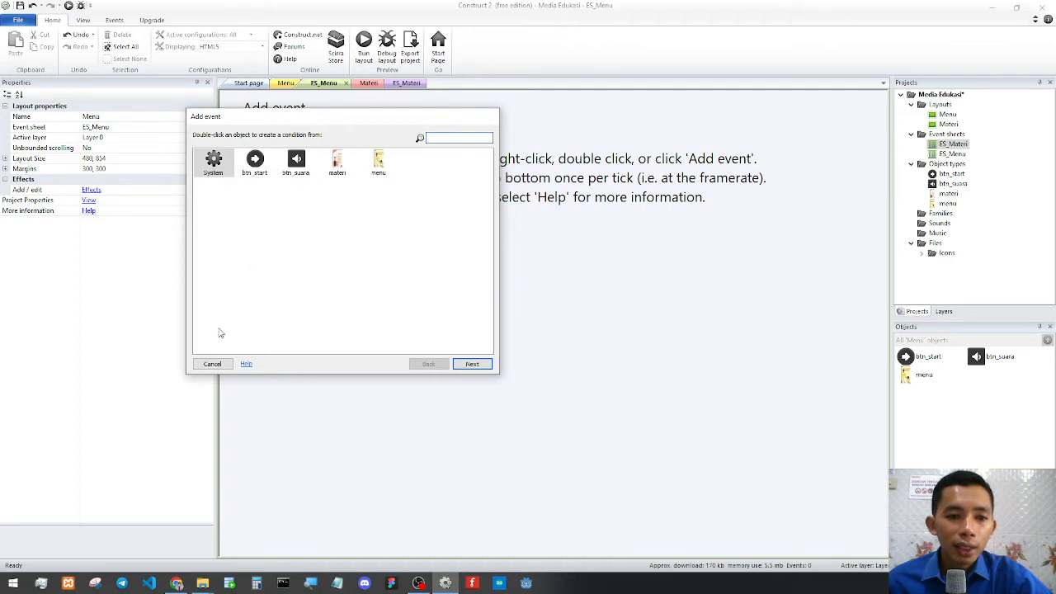
pyautogui.click(212, 363)
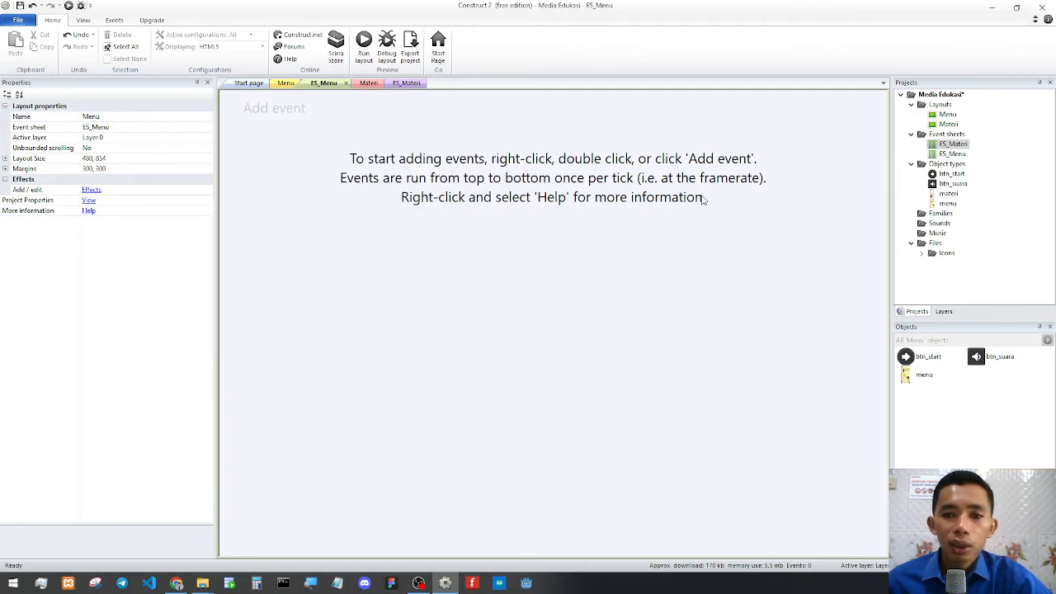
# Insert a Mouse input object into the project from the Menu layout, keeping the name Mouse.
pyautogui.click(285, 83)
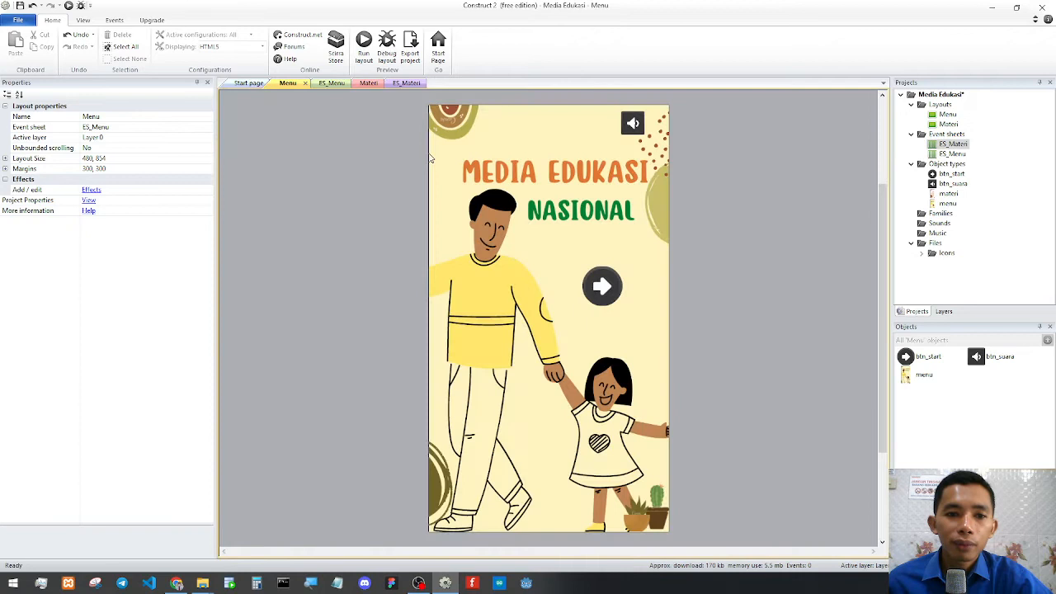
pyautogui.rightClick(708, 199)
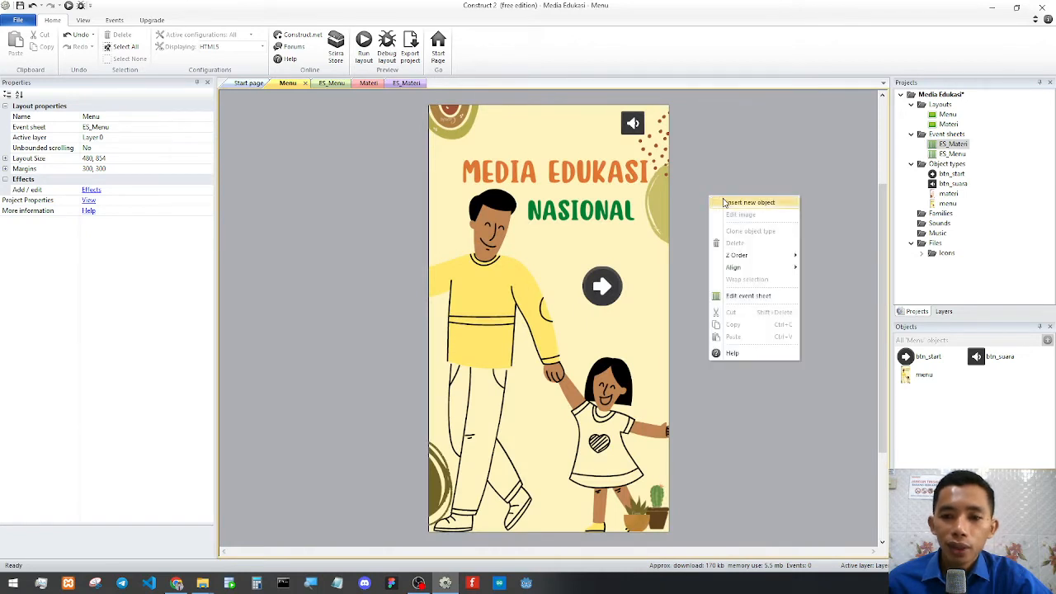
pyautogui.rightClick(946, 165)
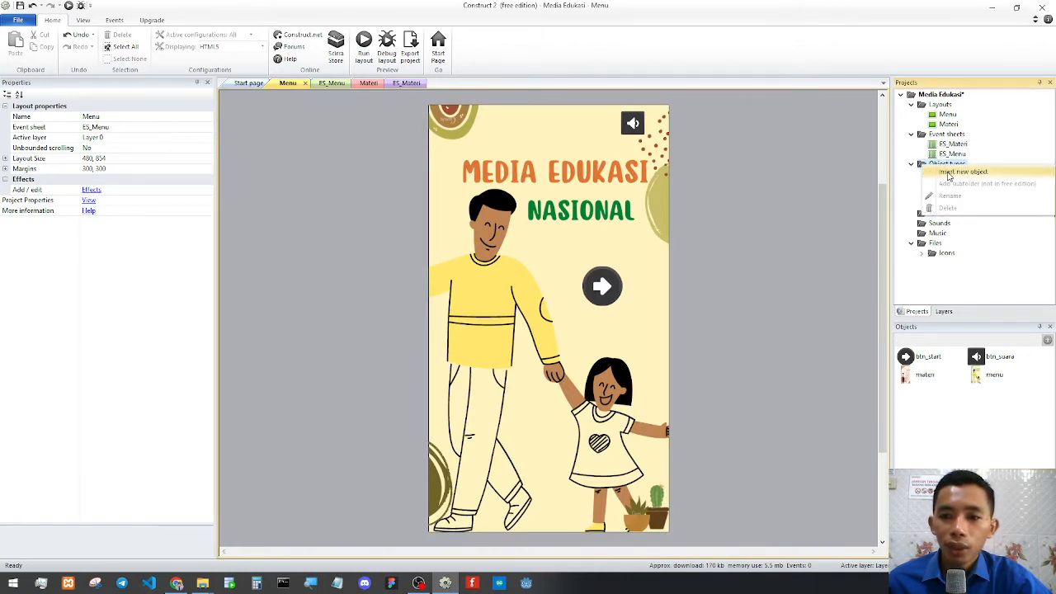
pyautogui.rightClick(739, 169)
pyautogui.rightClick(697, 162)
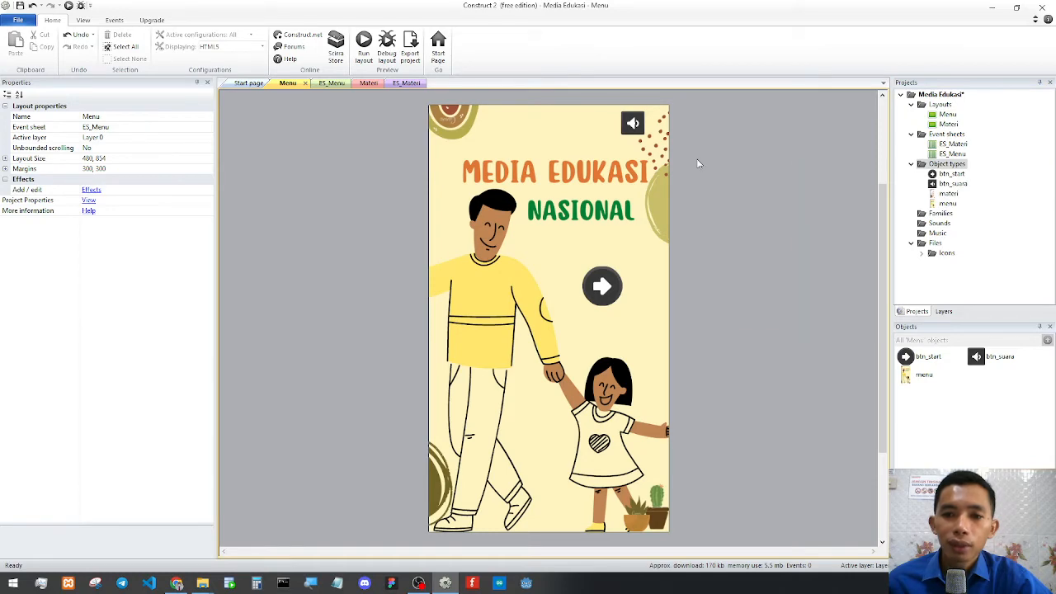
pyautogui.rightClick(697, 160)
pyautogui.click(723, 168)
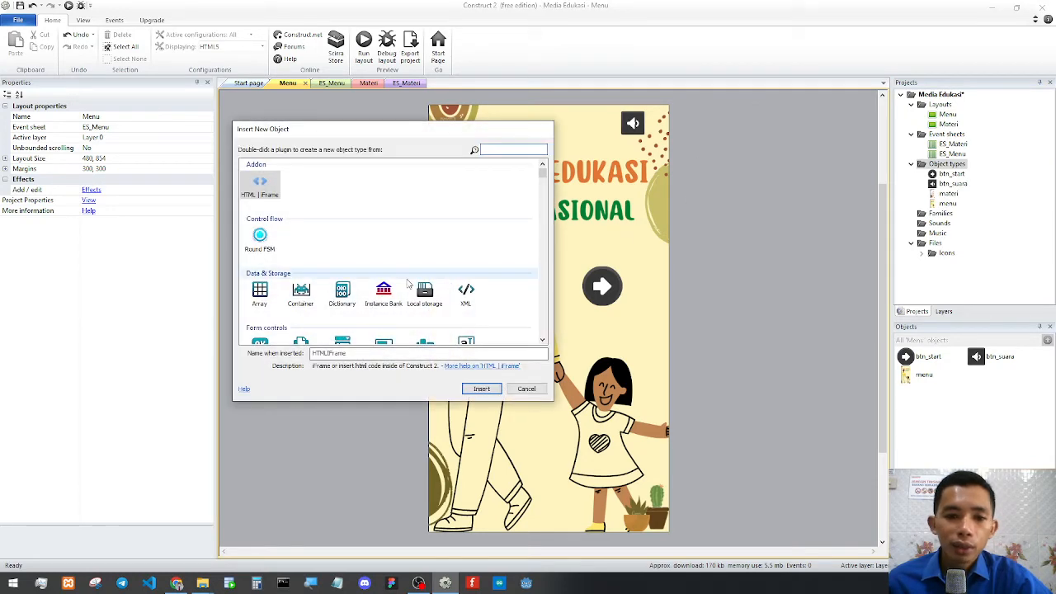
pyautogui.scroll(-3, 384, 280)
pyautogui.click(342, 254)
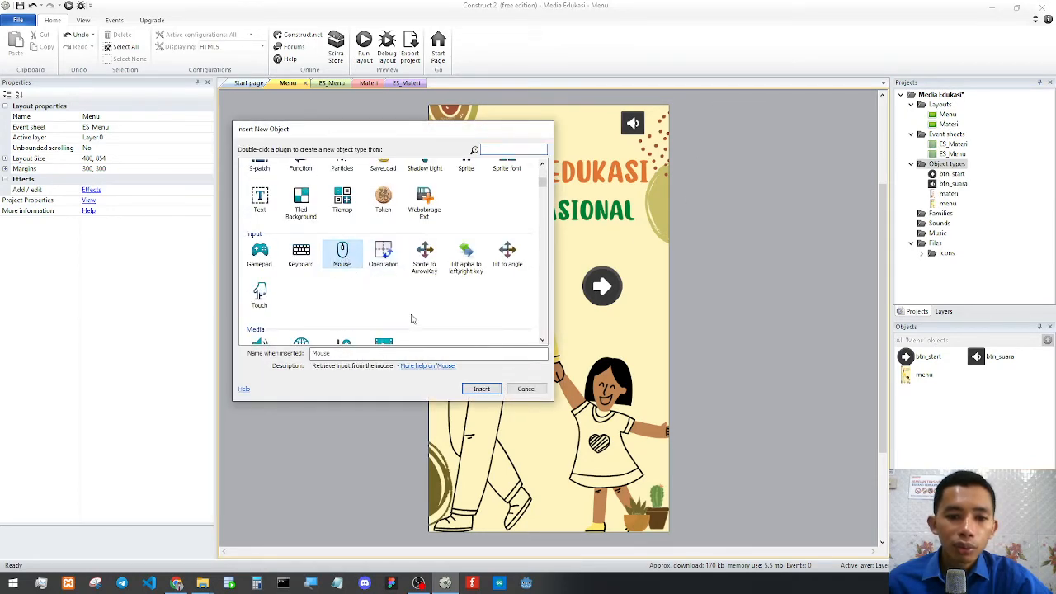
pyautogui.click(480, 388)
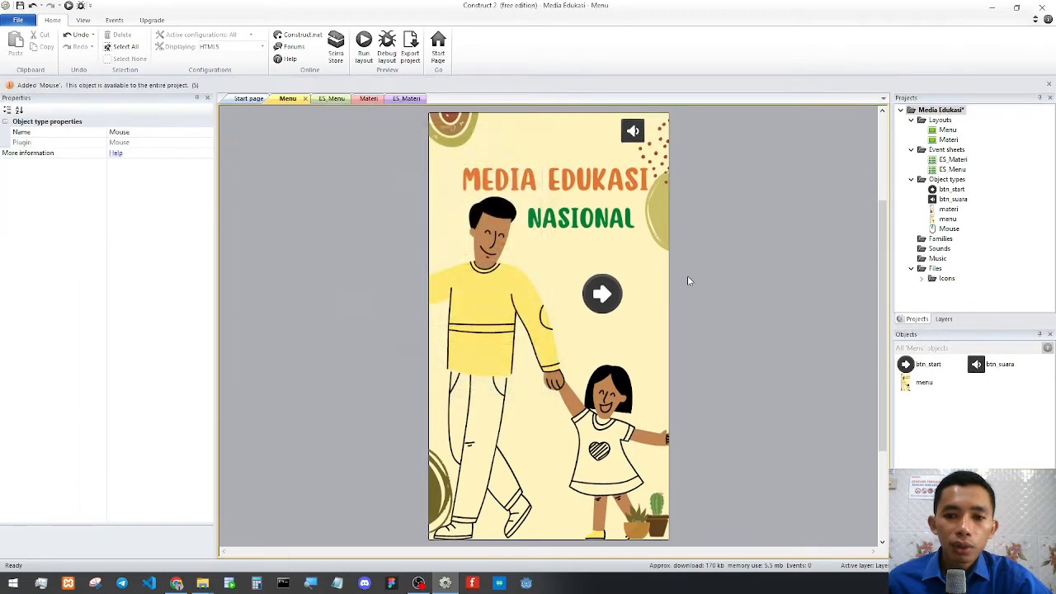
# Insert a Touch input object into the project from the Menu layout.
pyautogui.rightClick(723, 194)
pyautogui.click(731, 199)
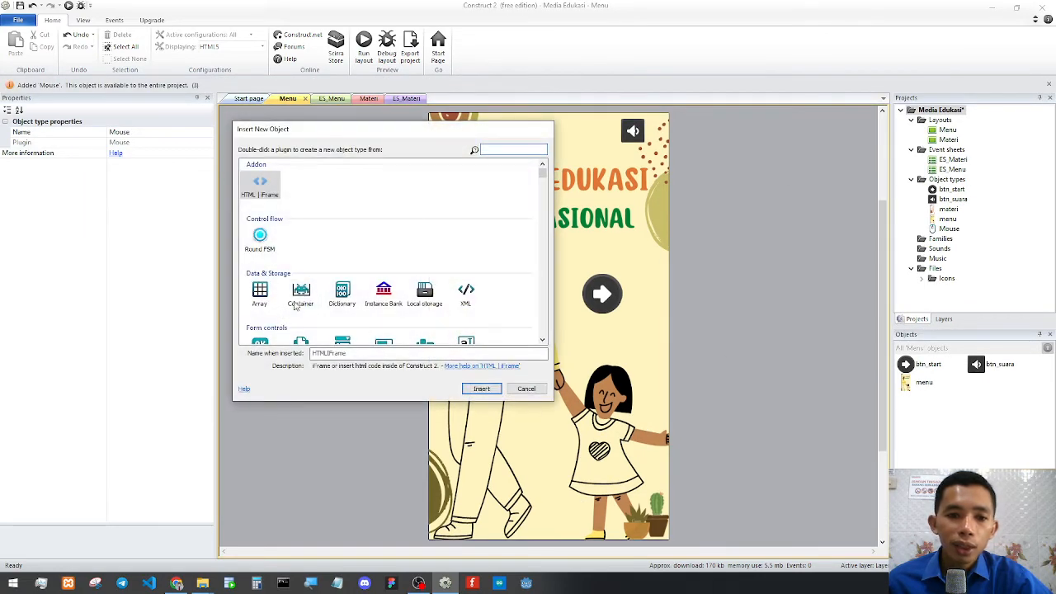
pyautogui.scroll(-3, 295, 305)
pyautogui.doubleClick(506, 313)
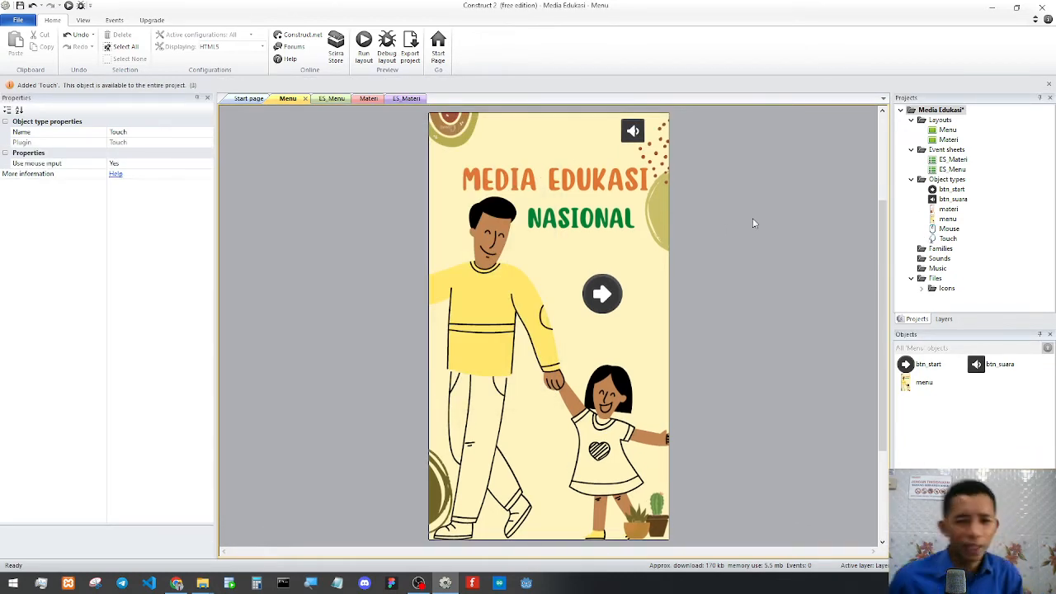
# Compare the properties of the Mouse and Touch objects in the project's object types.
pyautogui.click(952, 239)
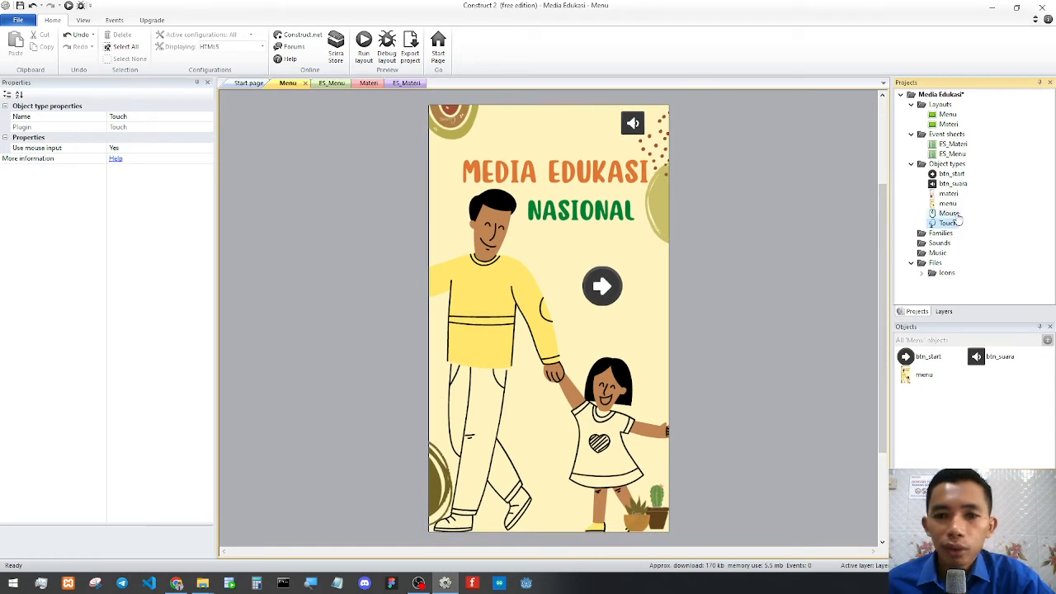
pyautogui.click(950, 213)
pyautogui.click(949, 222)
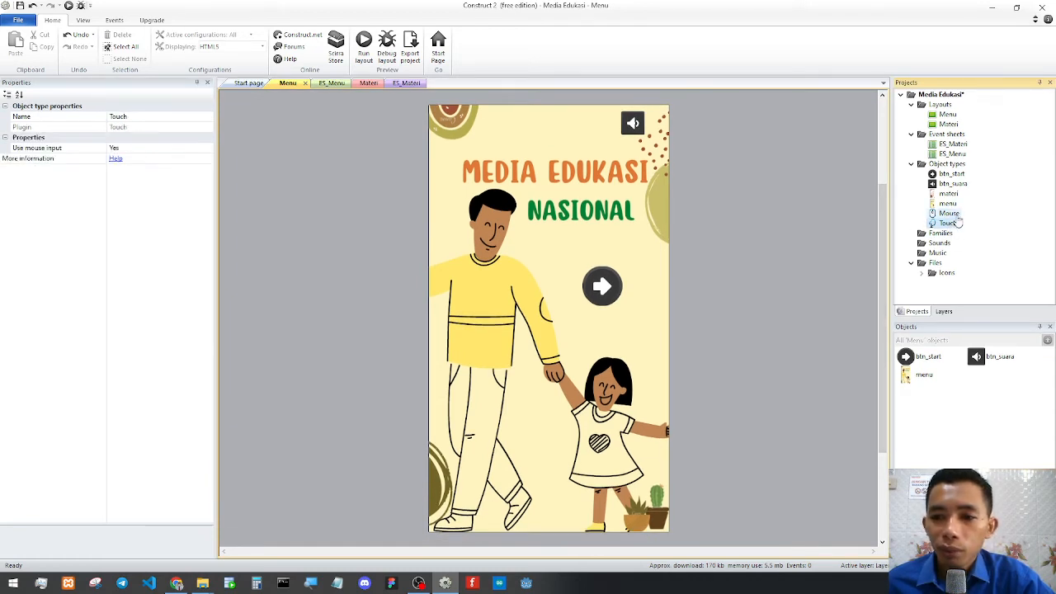
pyautogui.click(950, 214)
pyautogui.click(948, 222)
pyautogui.click(950, 216)
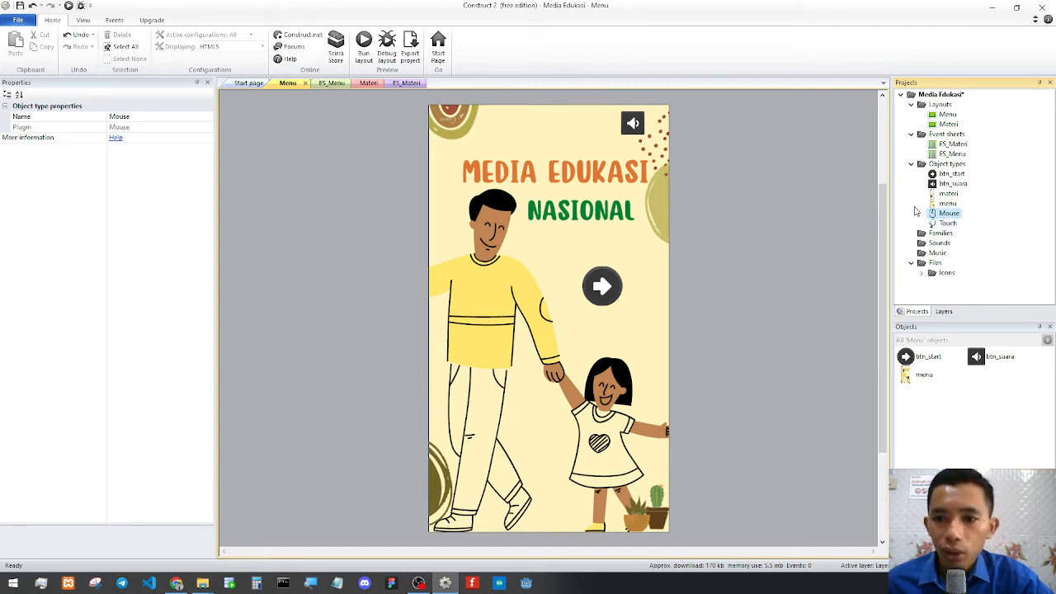
pyautogui.click(947, 223)
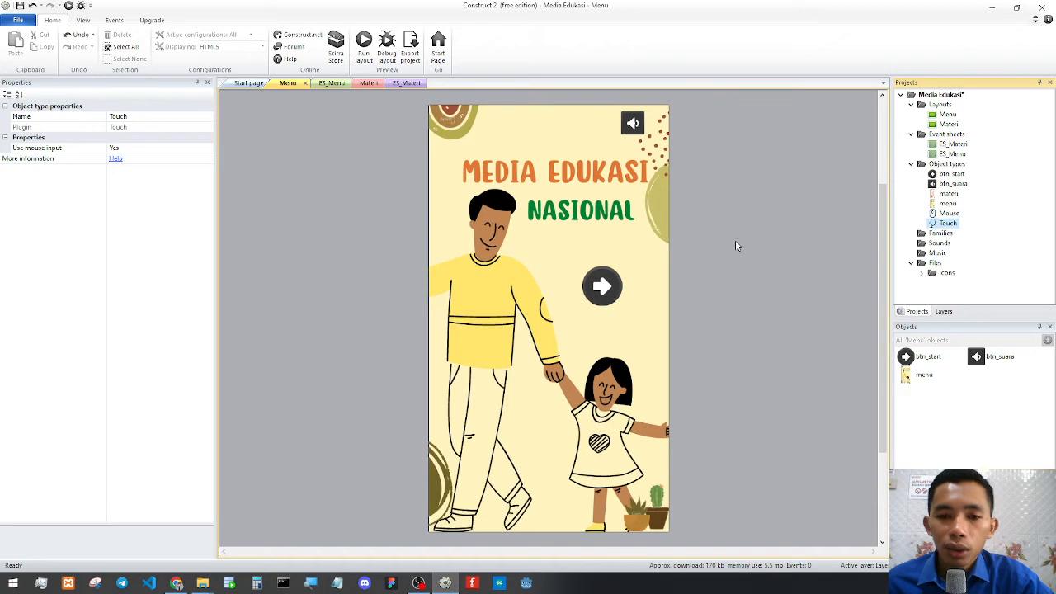
# Open the ES_Menu event sheet and check which objects a new event can use, without adding one.
pyautogui.click(331, 84)
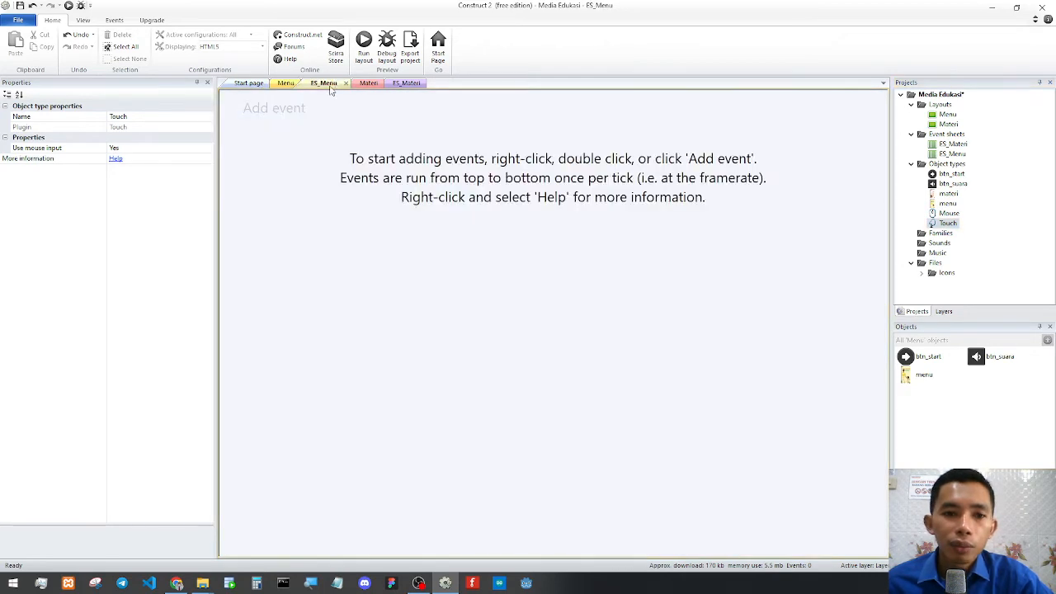
pyautogui.click(280, 110)
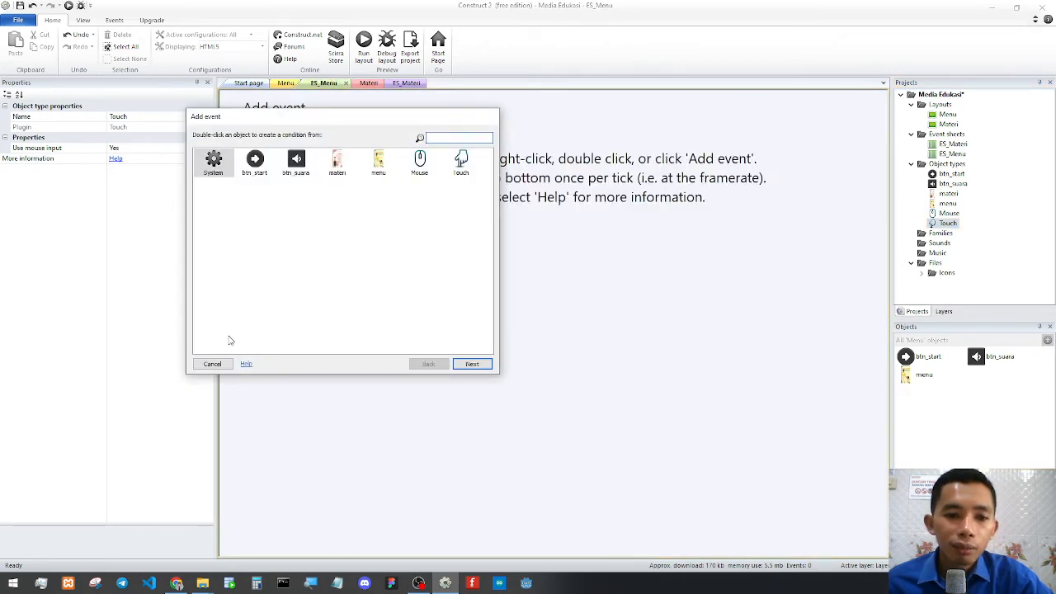
pyautogui.click(212, 364)
# Add a Mouse "On object clicked" event to ES_Menu with mouse button Left, click type Clicked and object btn_start.
pyautogui.click(272, 110)
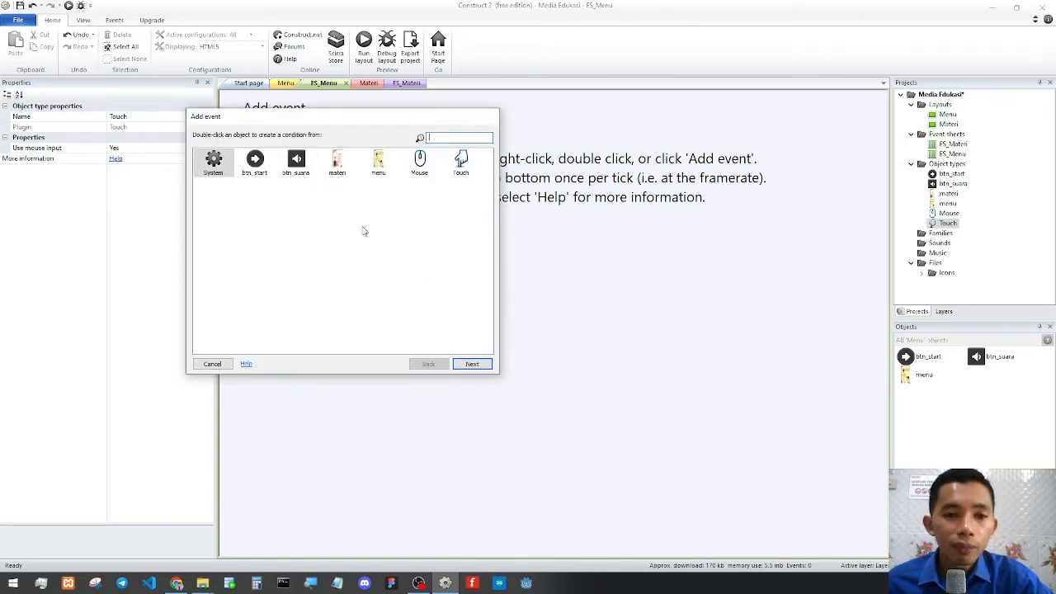
pyautogui.click(418, 163)
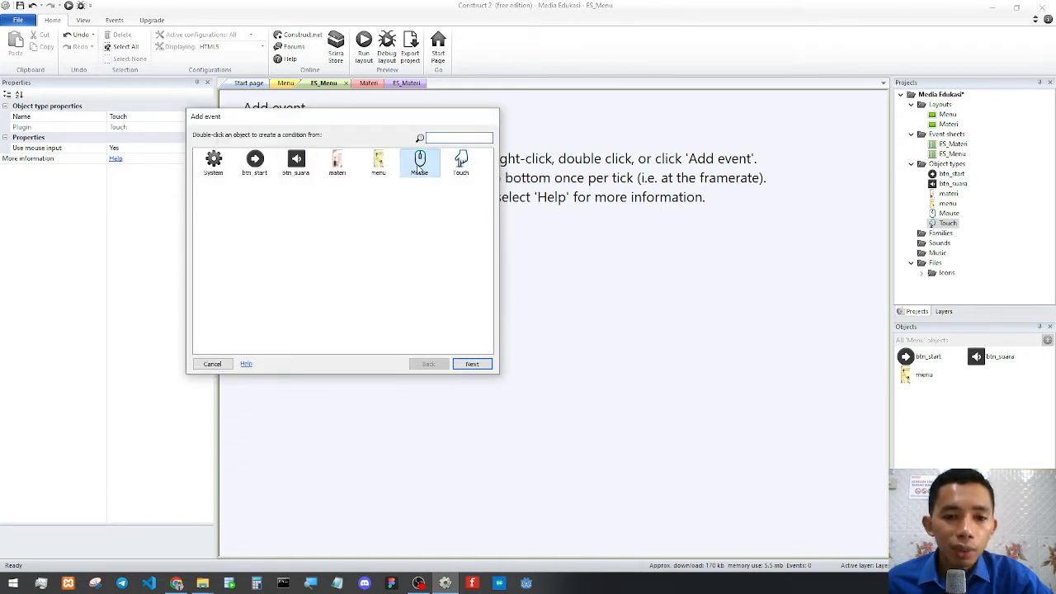
pyautogui.click(472, 364)
pyautogui.click(241, 192)
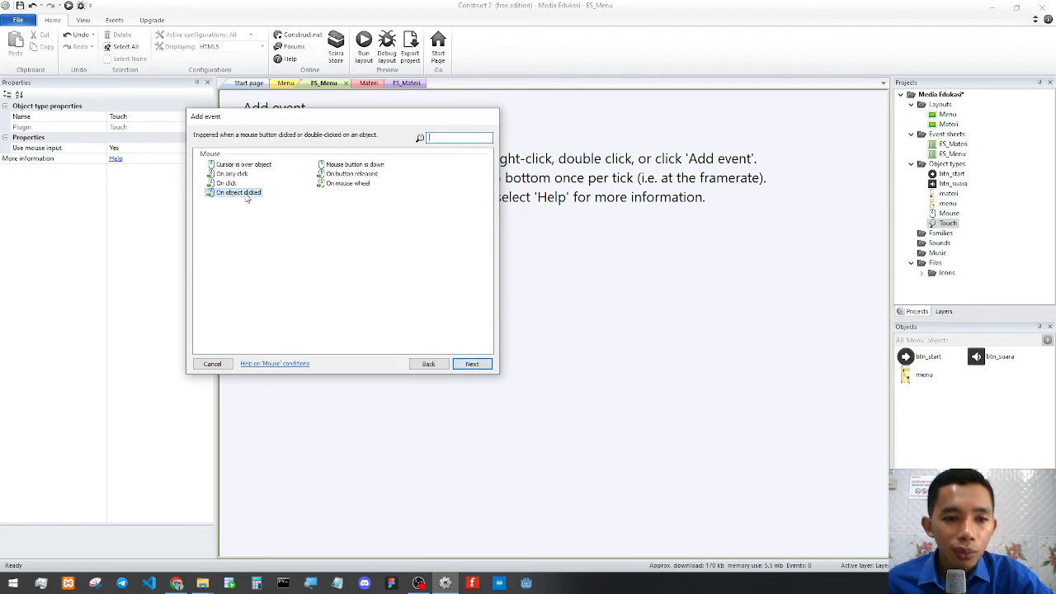
pyautogui.click(471, 365)
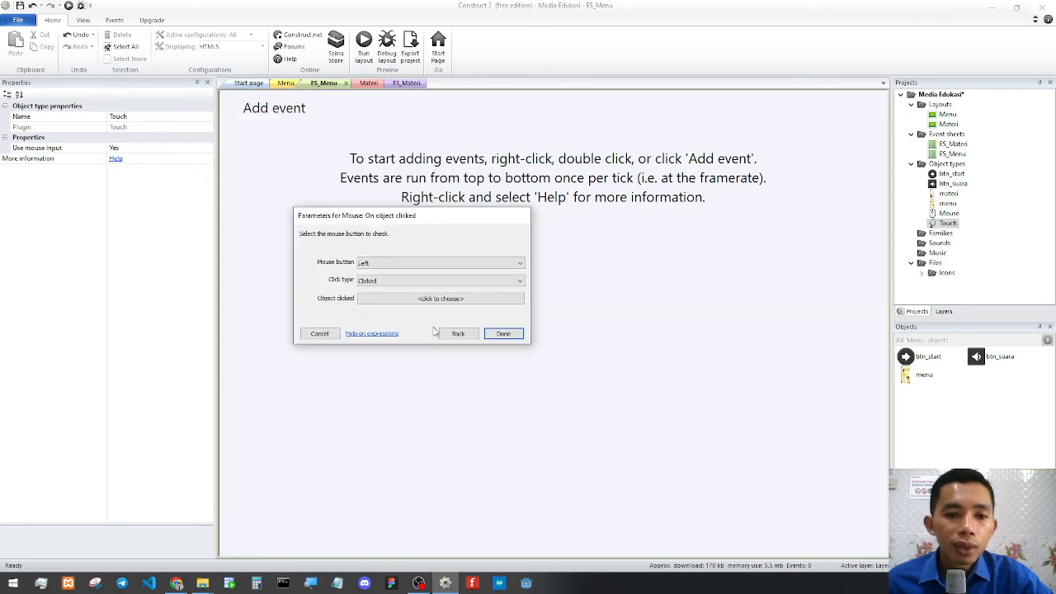
pyautogui.click(405, 265)
pyautogui.click(404, 273)
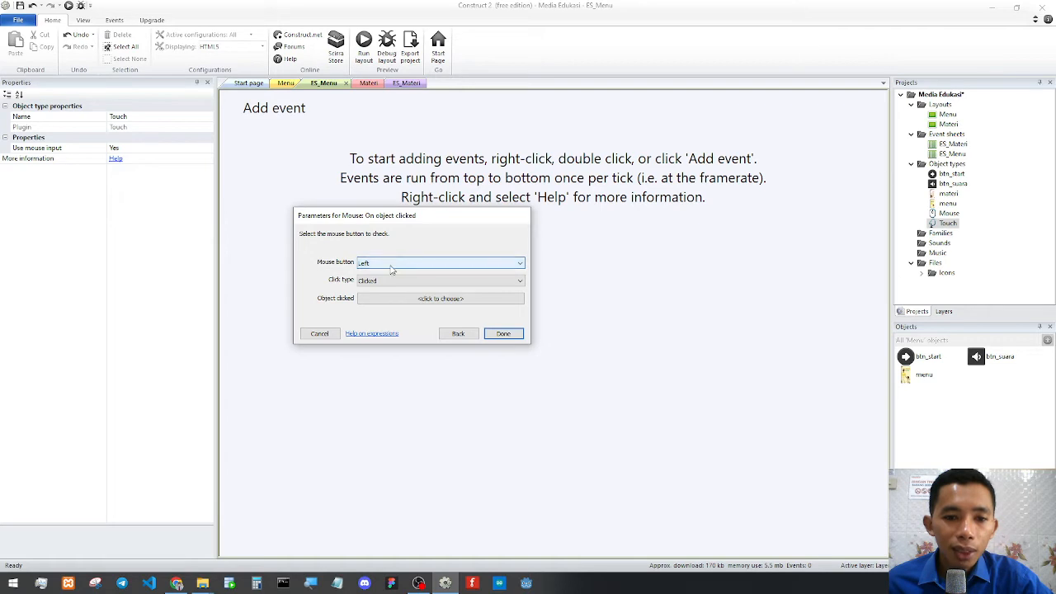
pyautogui.click(396, 281)
pyautogui.click(396, 287)
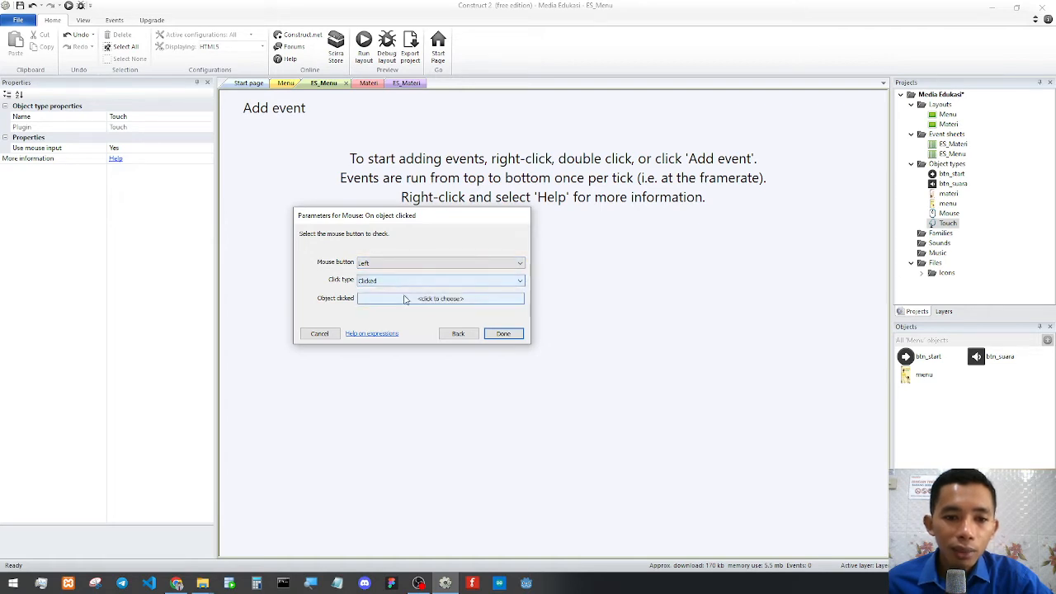
pyautogui.click(404, 298)
pyautogui.doubleClick(381, 188)
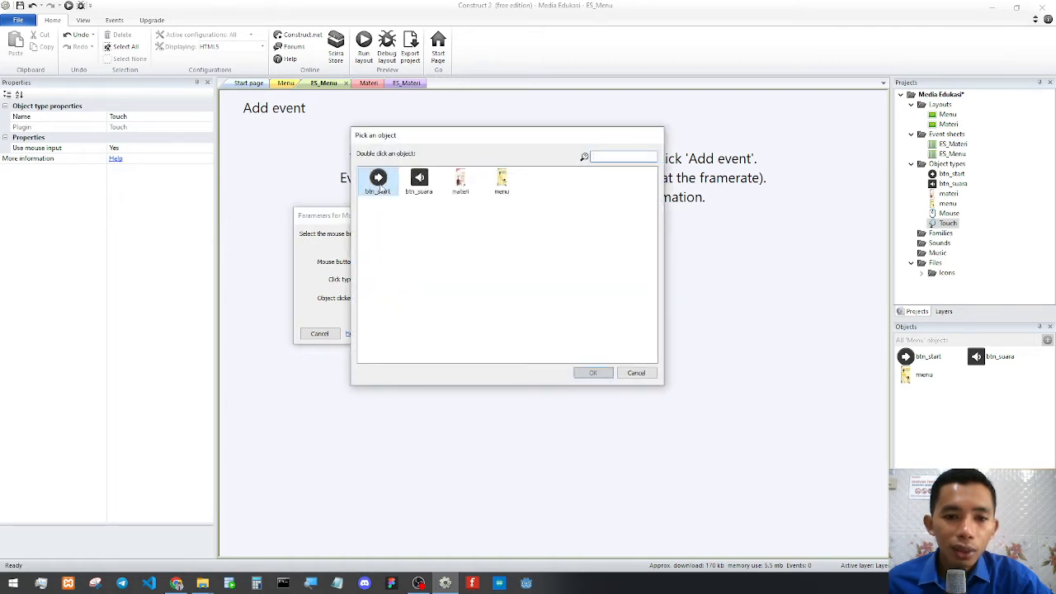
pyautogui.click(502, 344)
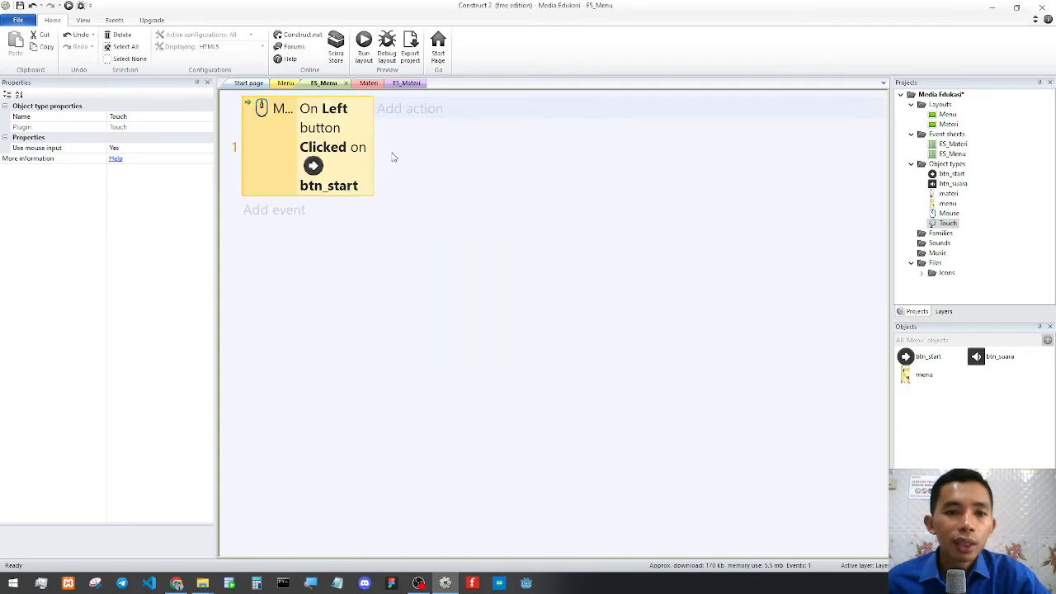
# Delete the btn_start click event from ES_Menu.
pyautogui.click(389, 129)
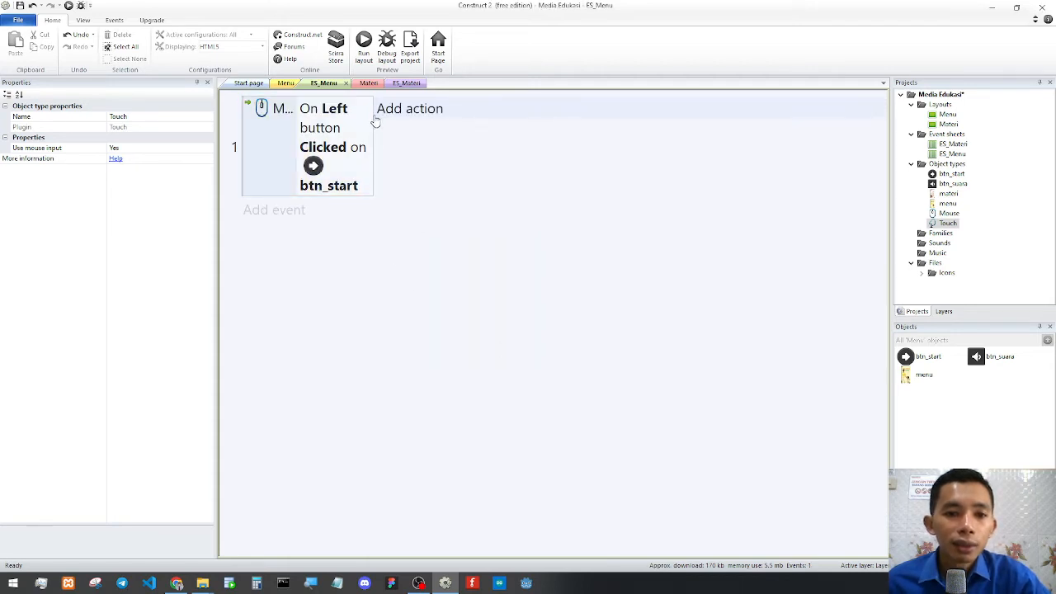
pyautogui.click(262, 148)
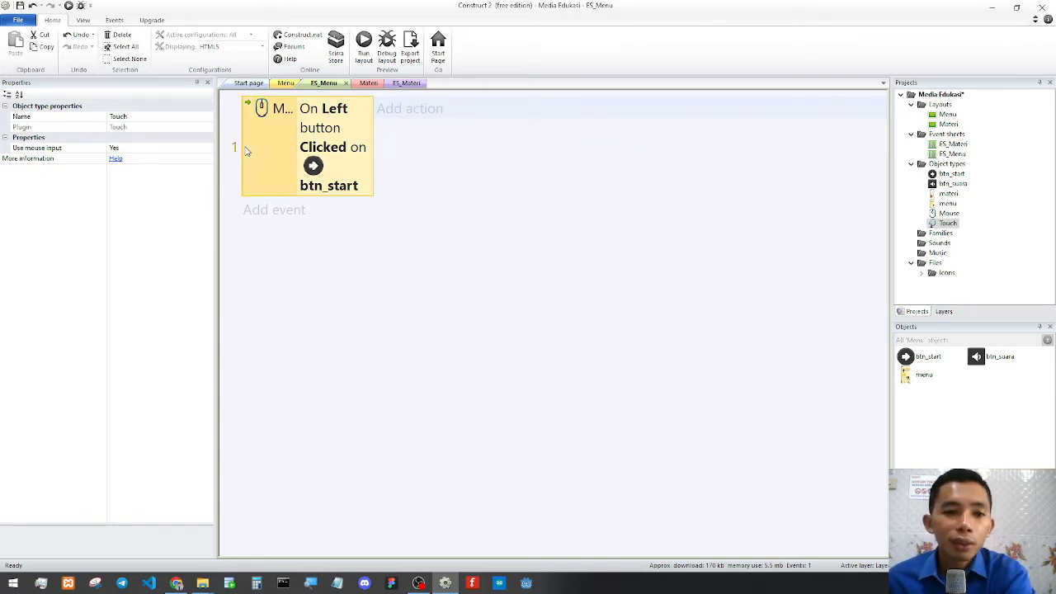
pyautogui.press('Delete')
# Create an ES_Menu event using the Mouse condition "On object clicked" for a Left, Clicked input on btn_start.
pyautogui.click(261, 109)
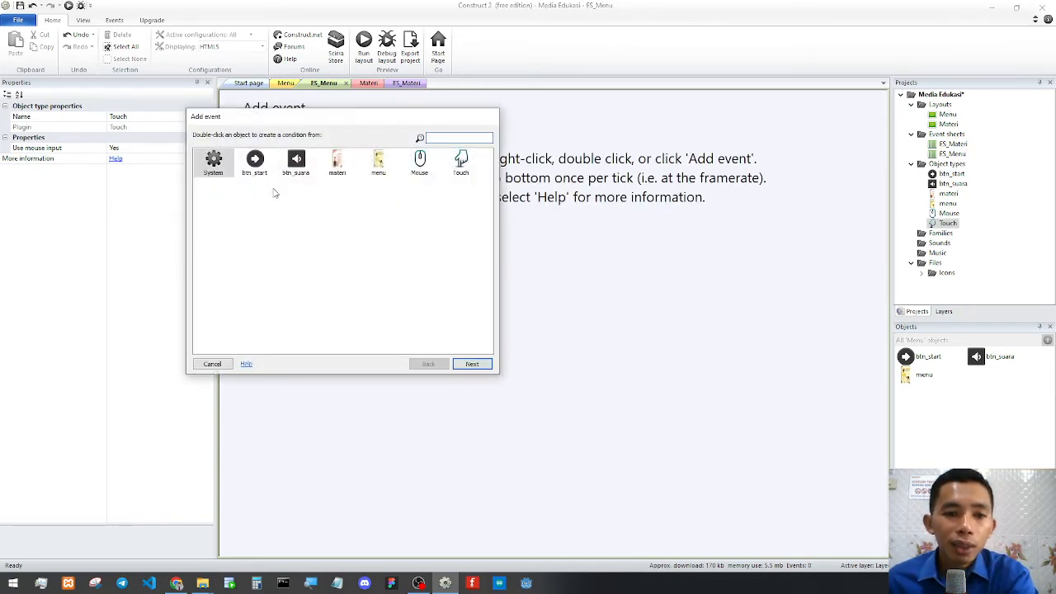
pyautogui.doubleClick(424, 169)
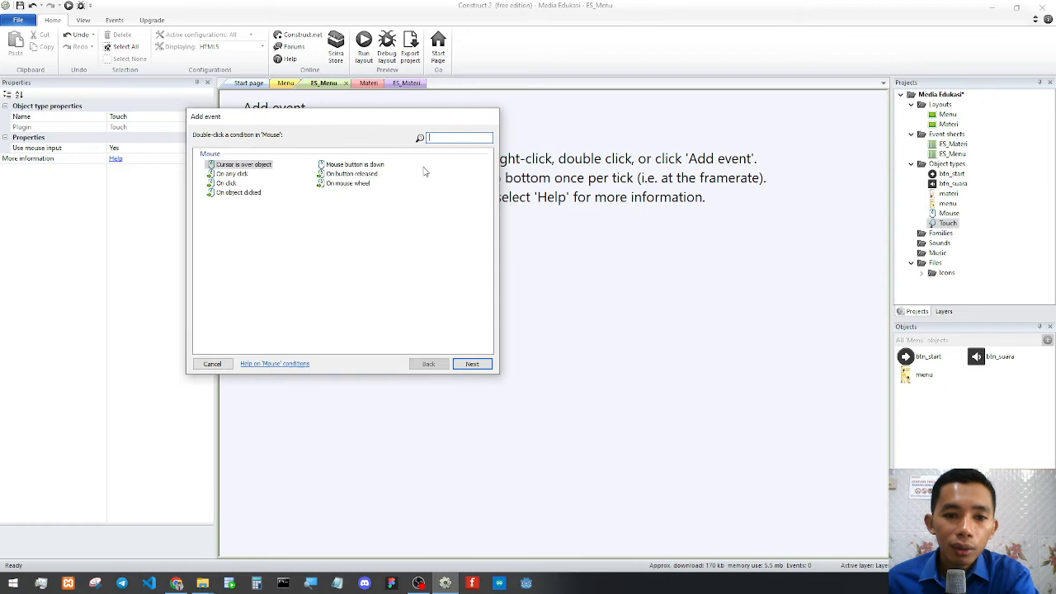
pyautogui.doubleClick(235, 194)
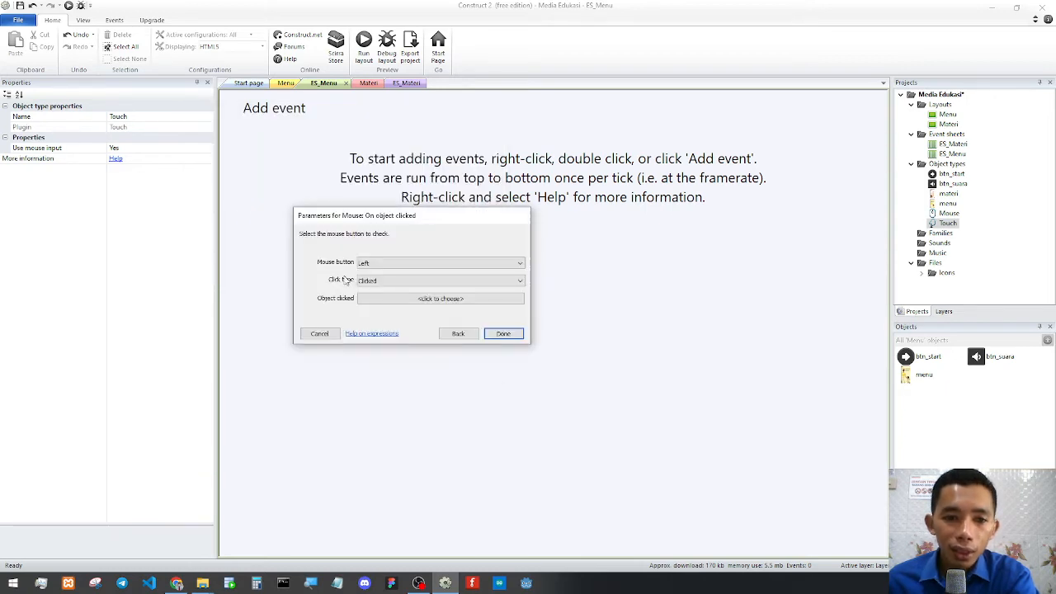
pyautogui.click(405, 299)
pyautogui.doubleClick(378, 178)
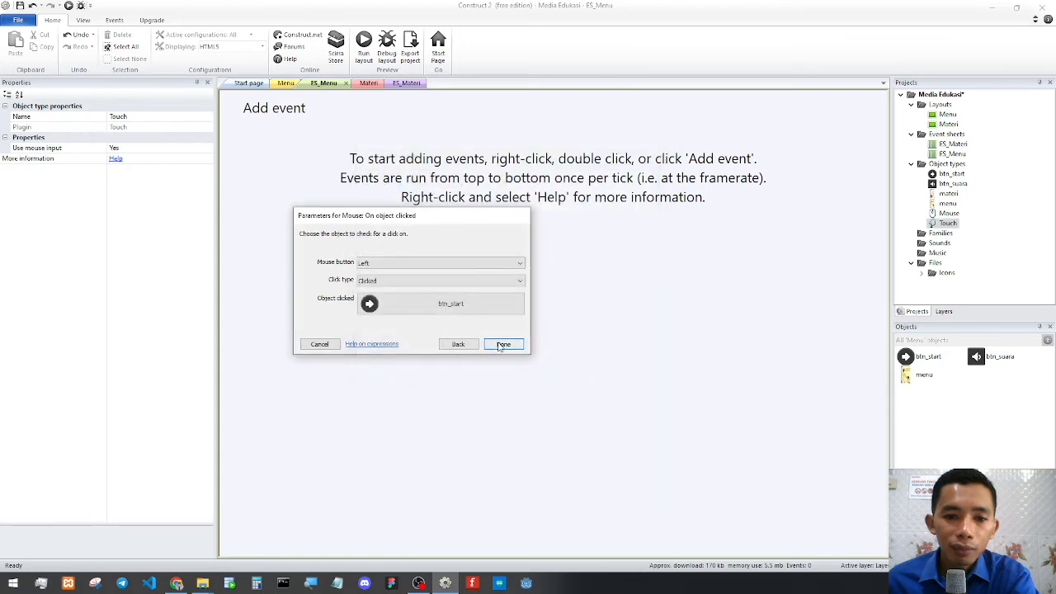
pyautogui.click(501, 344)
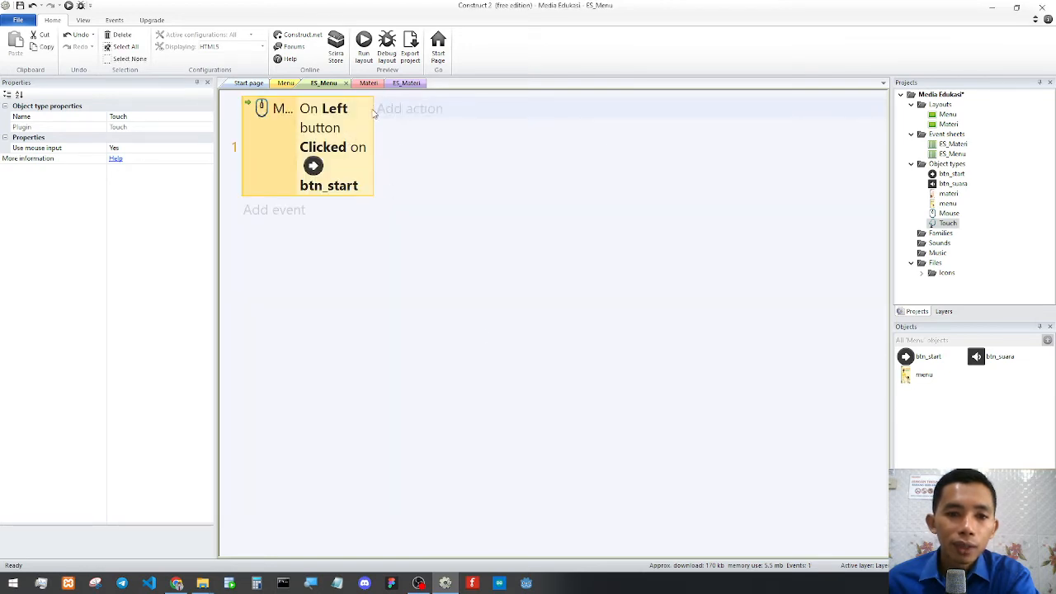
# Add a System "Go to layout" action targeting Materi to the btn_start click event in ES_Menu, and widen the condition columns.
pyautogui.moveTo(372, 110); pyautogui.dragTo(512, 110)
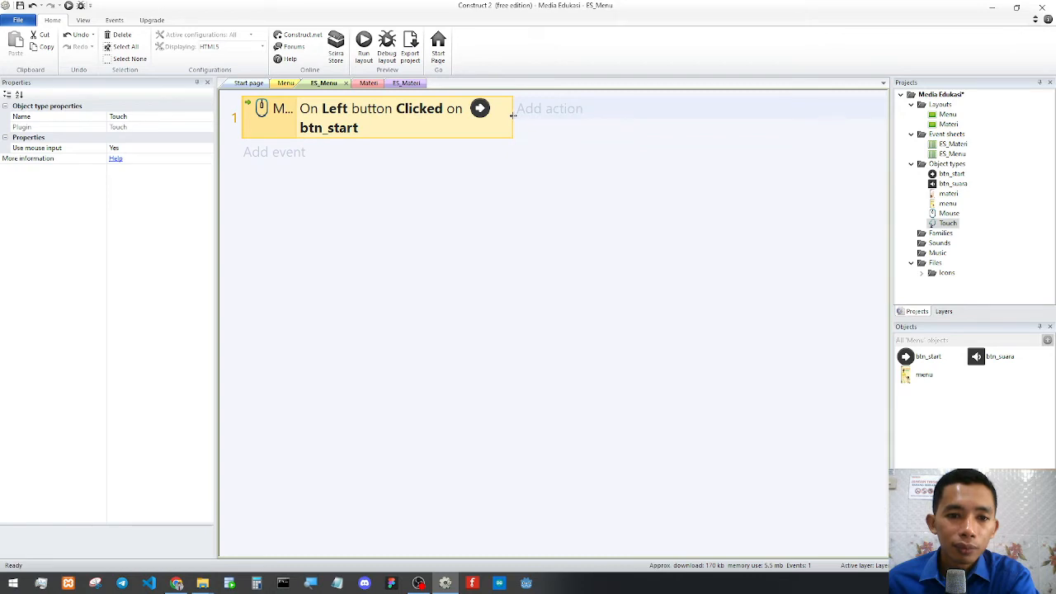
pyautogui.click(569, 109)
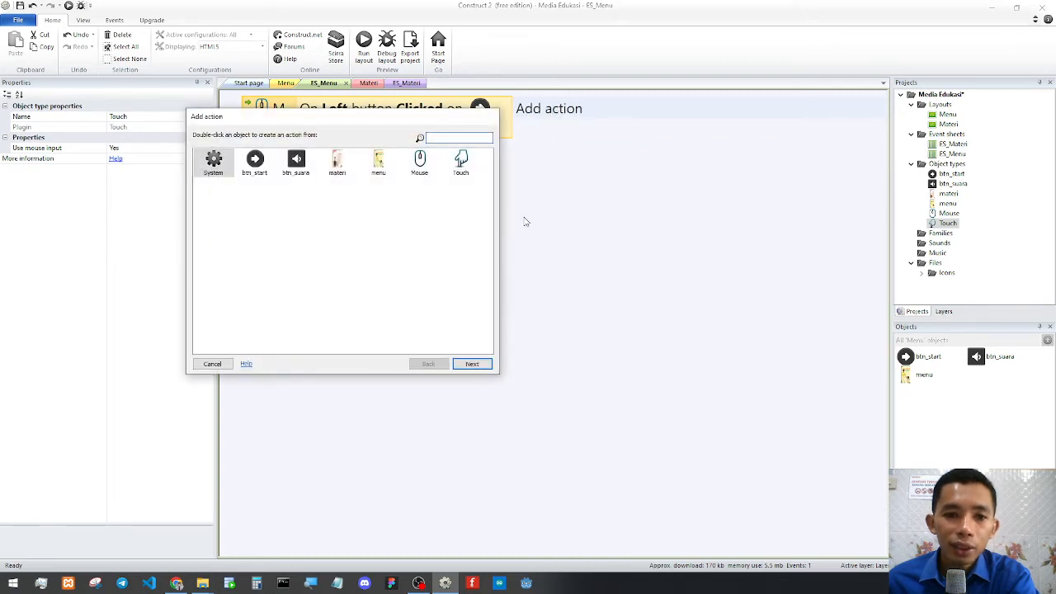
pyautogui.doubleClick(212, 161)
pyautogui.doubleClick(343, 207)
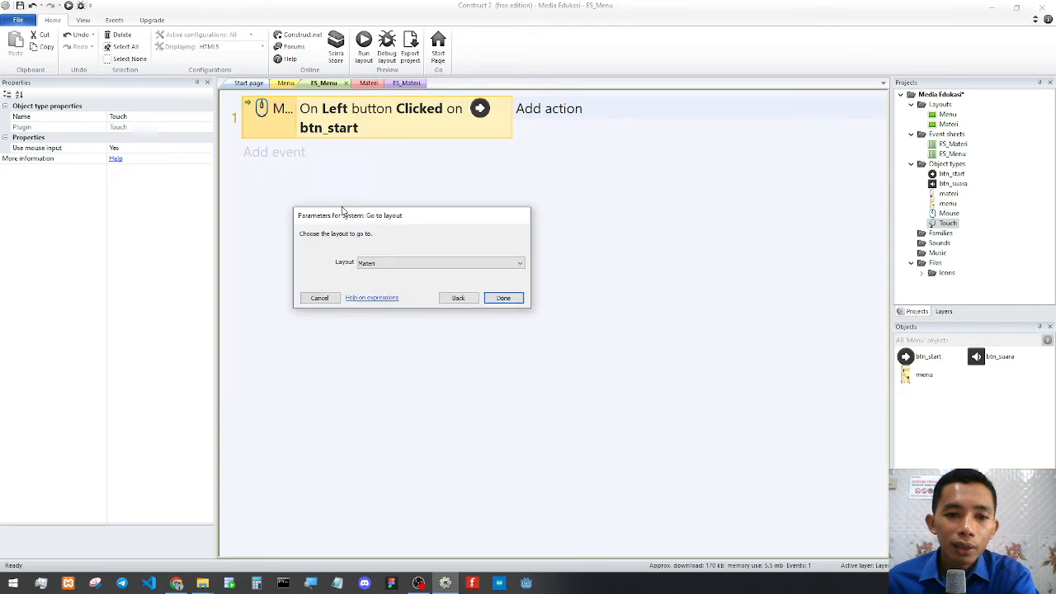
pyautogui.click(394, 264)
pyautogui.click(375, 282)
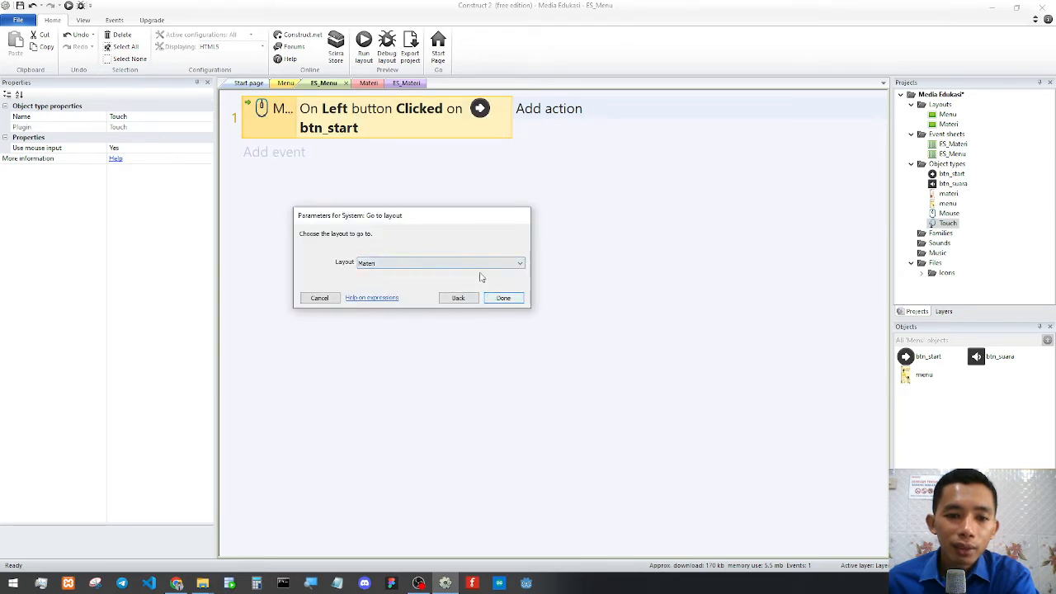
pyautogui.click(469, 264)
pyautogui.click(468, 264)
pyautogui.click(504, 298)
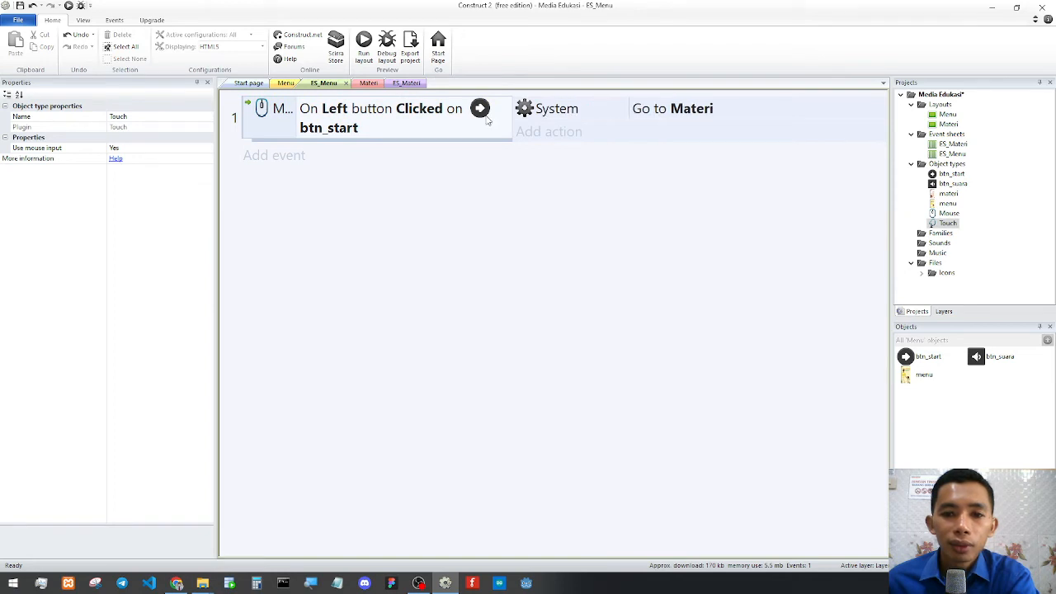
pyautogui.moveTo(295, 113); pyautogui.dragTo(343, 123)
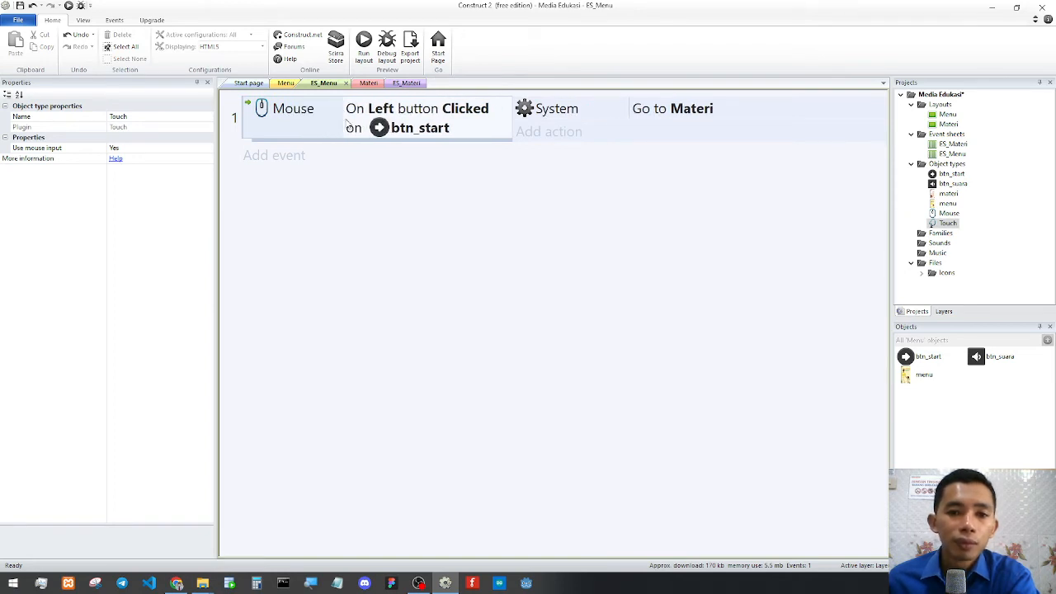
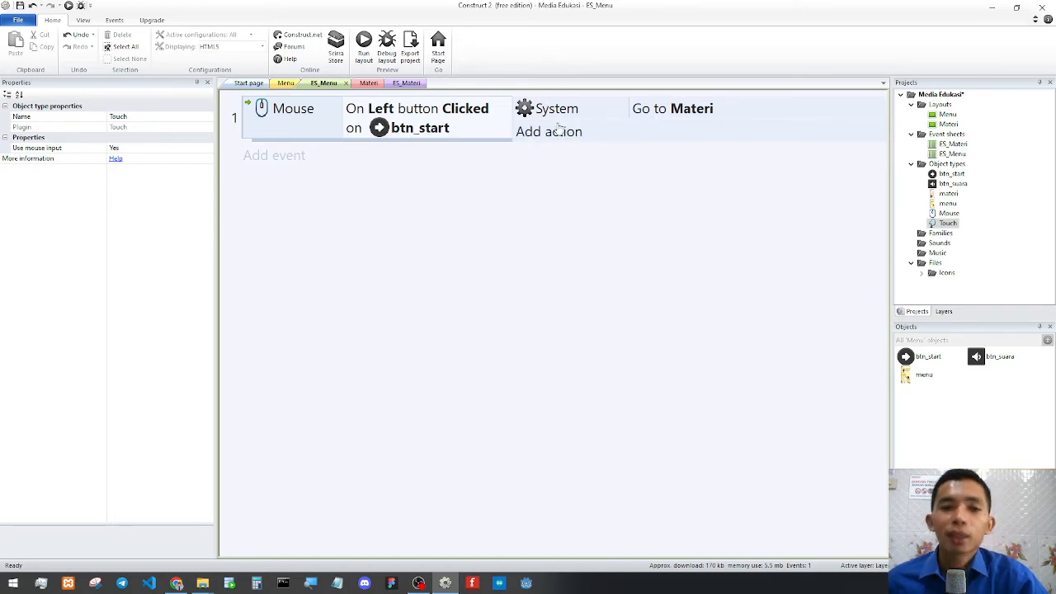
# Preview the Menu layout, test that the start button leads to the Materi page, and close the preview.
pyautogui.click(289, 83)
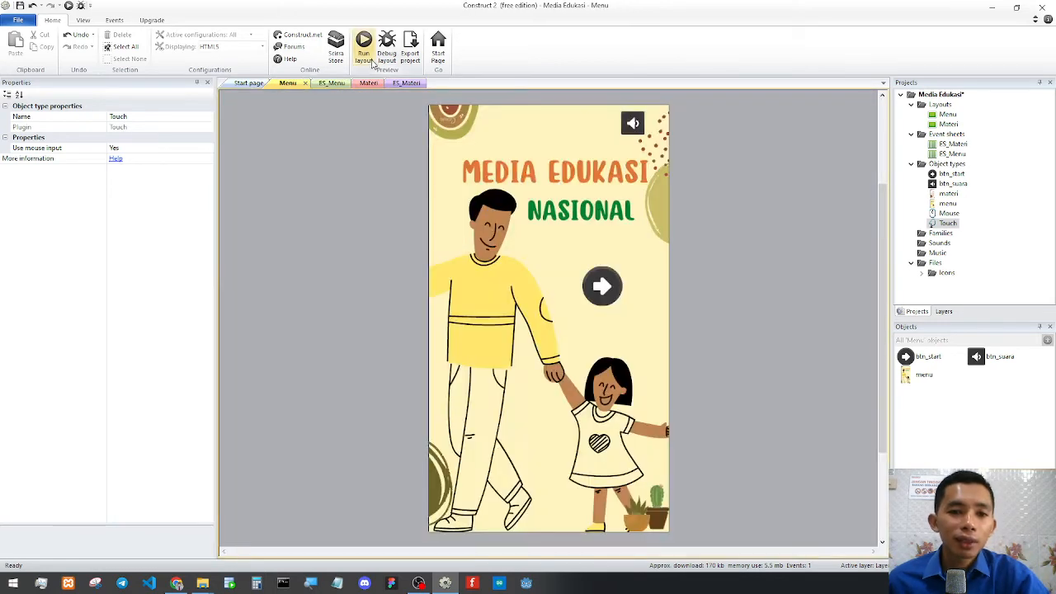
pyautogui.click(363, 45)
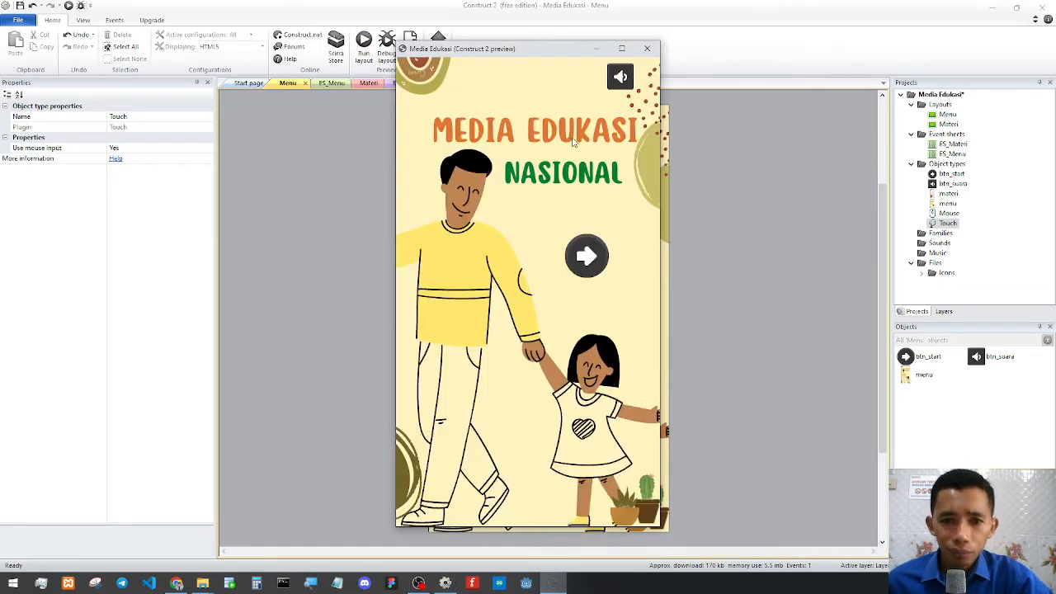
pyautogui.click(586, 258)
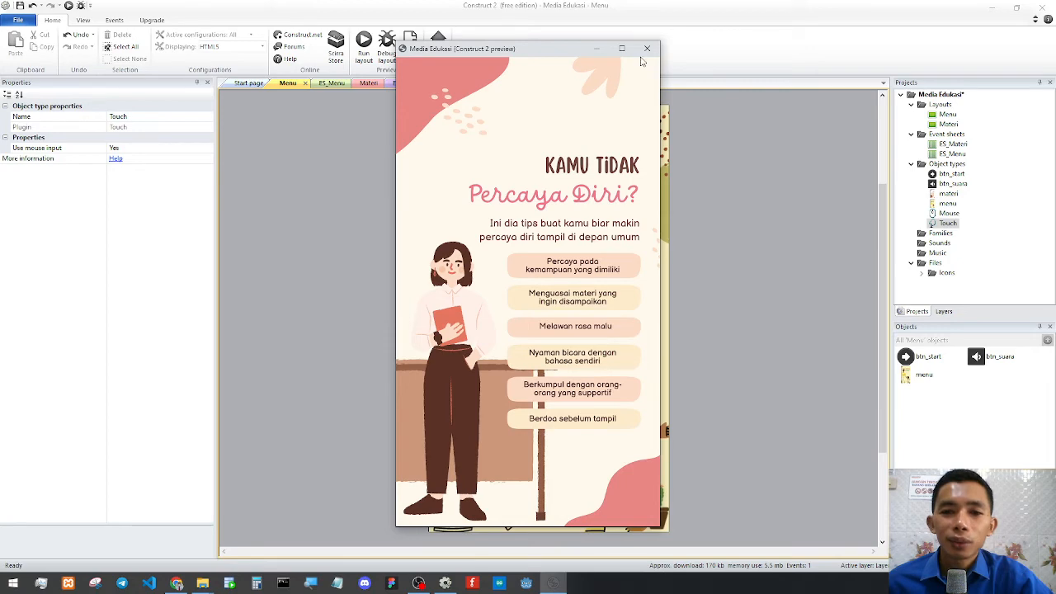
pyautogui.moveTo(541, 47); pyautogui.dragTo(553, 53)
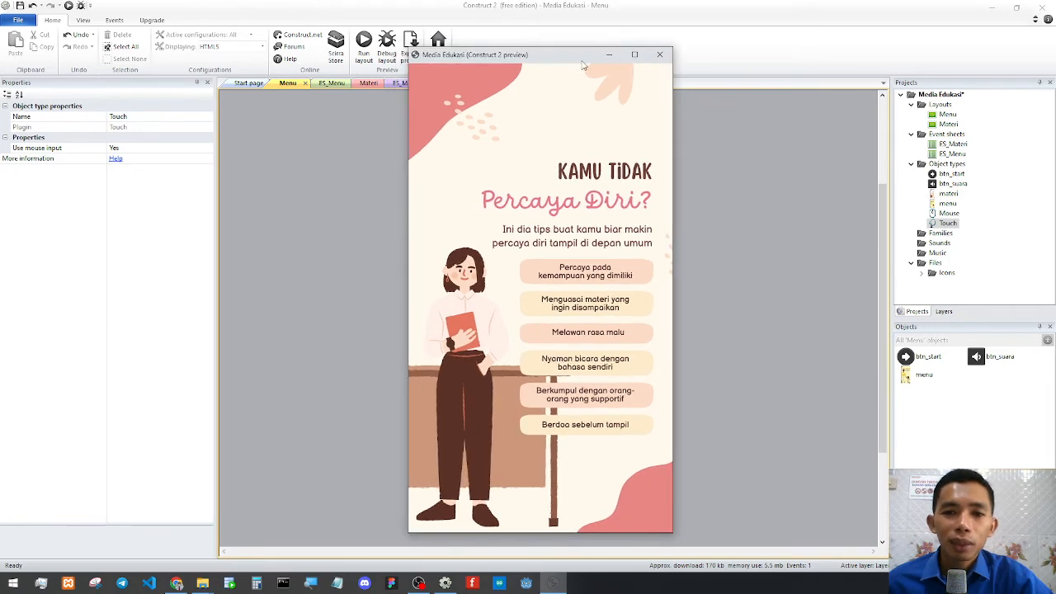
pyautogui.click(660, 55)
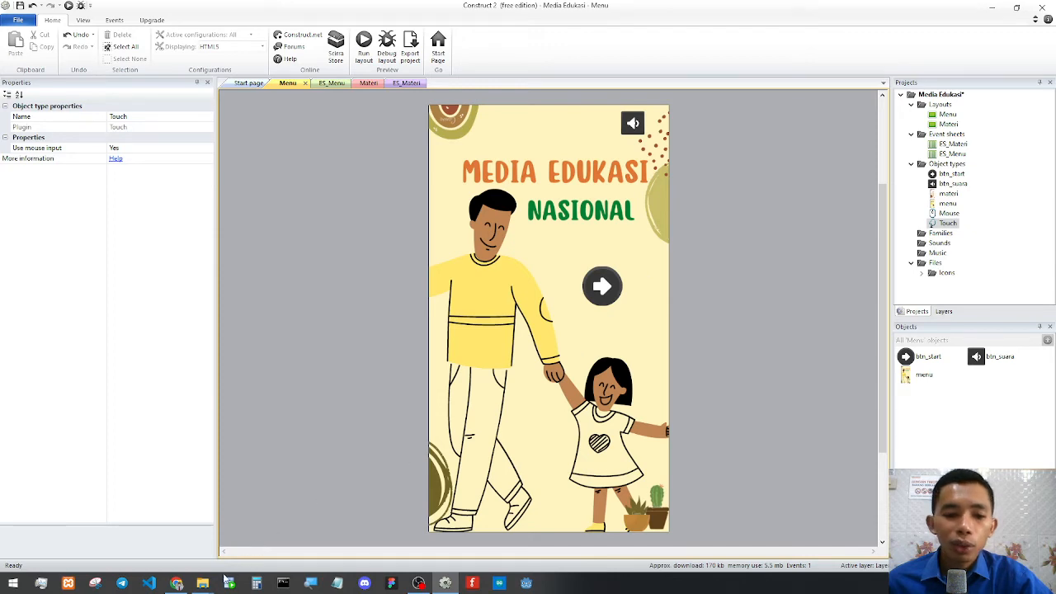
# Add the wrench sprite shadedDark22.png to the Menu layout's upper corner at about 442, 37, moving the sound button beside it.
pyautogui.moveTo(202, 582)
pyautogui.click(305, 536)
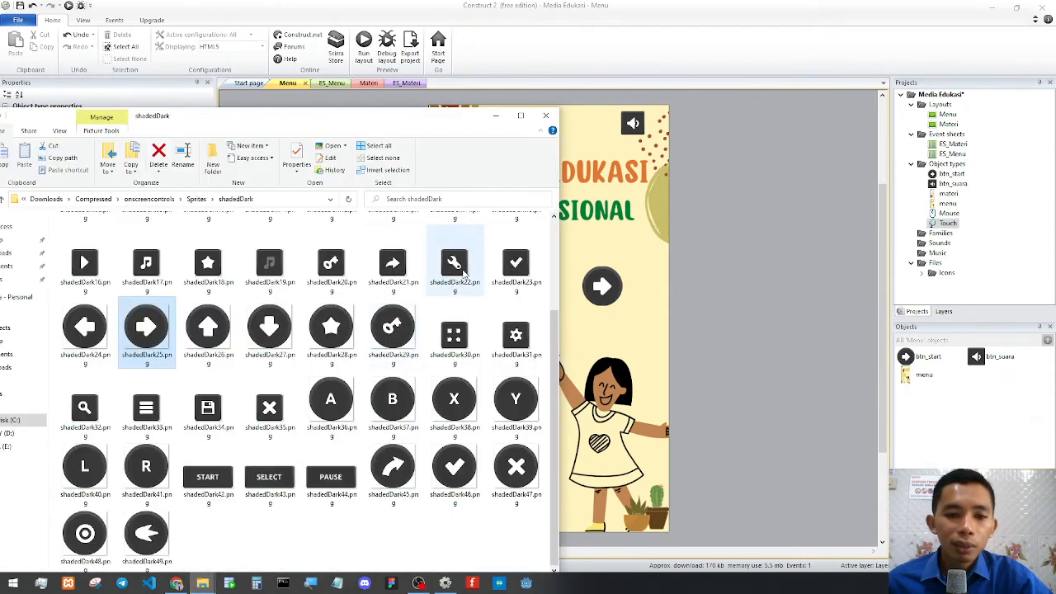
pyautogui.moveTo(449, 122); pyautogui.dragTo(351, 116)
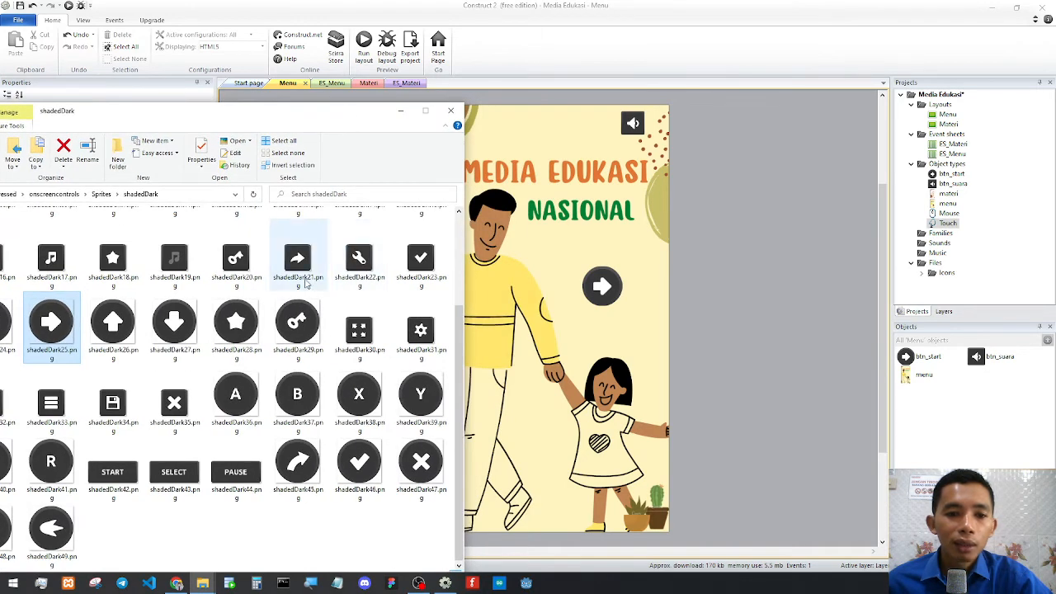
pyautogui.moveTo(359, 260); pyautogui.dragTo(654, 132)
pyautogui.click(632, 124)
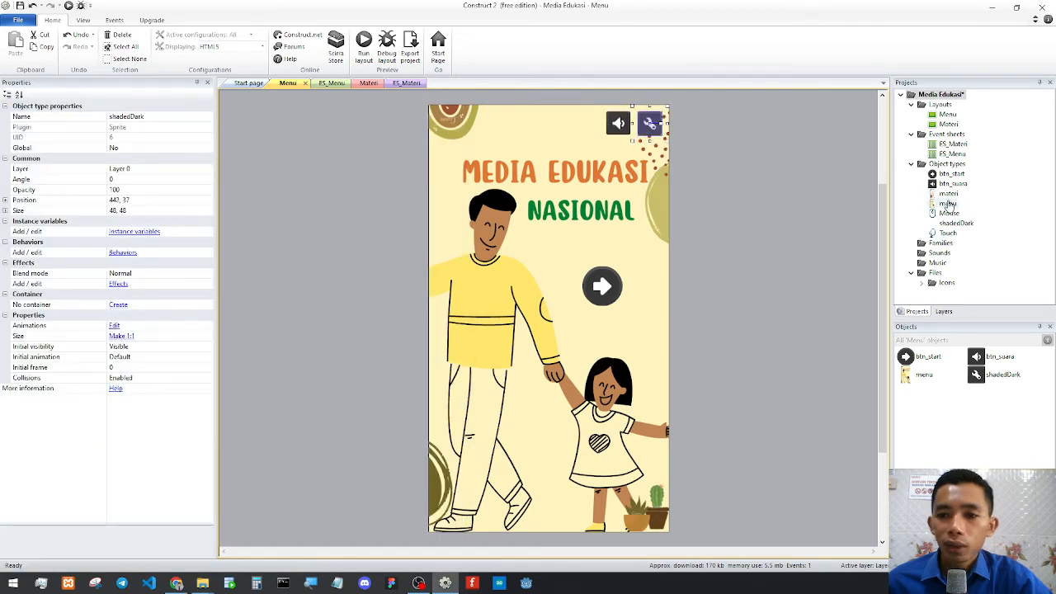
# Rename the wrench sprite's object type to btn_setting and deselect it in the Menu layout.
pyautogui.rightClick(955, 223)
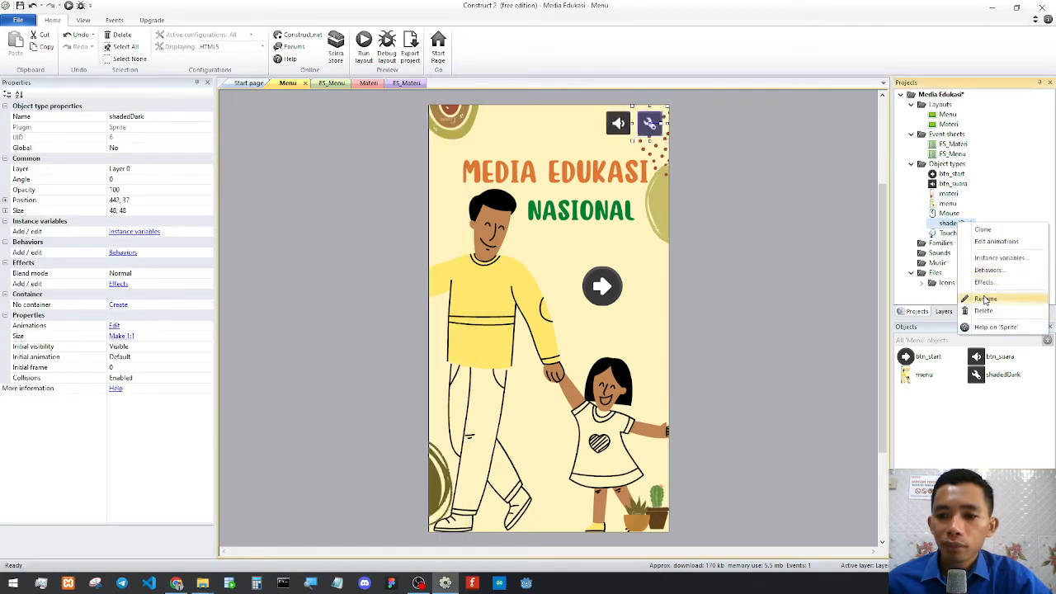
pyautogui.click(985, 299)
pyautogui.write('btn')
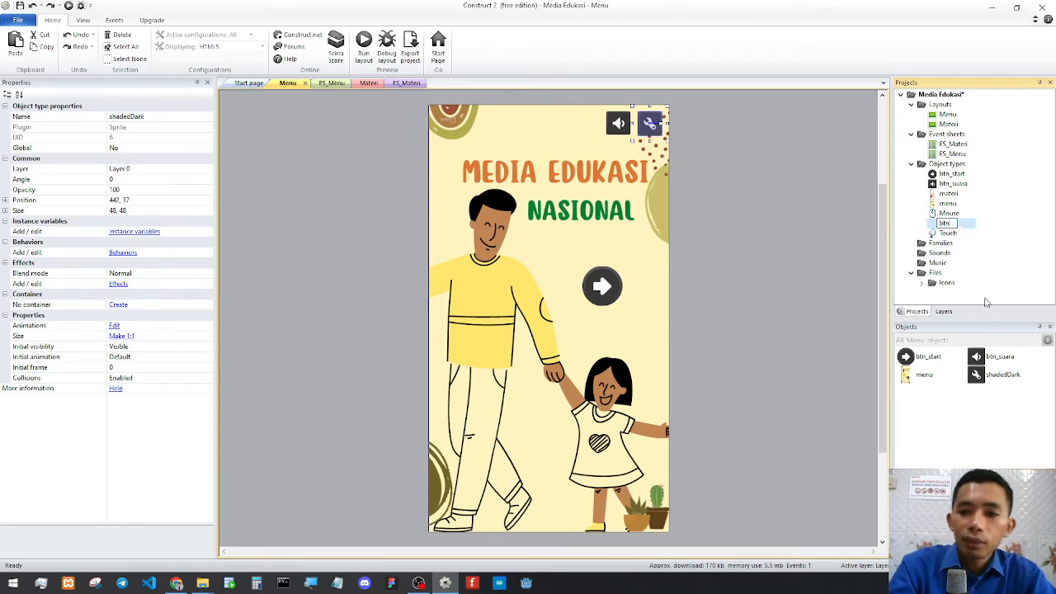
pyautogui.write('_settin')
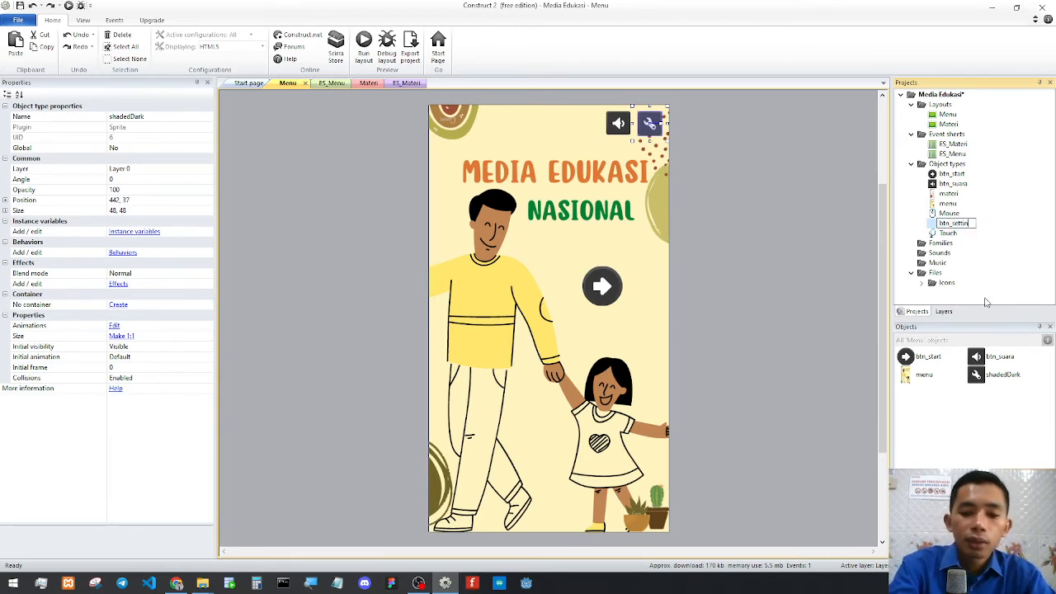
pyautogui.write('g')
pyautogui.press('Return')
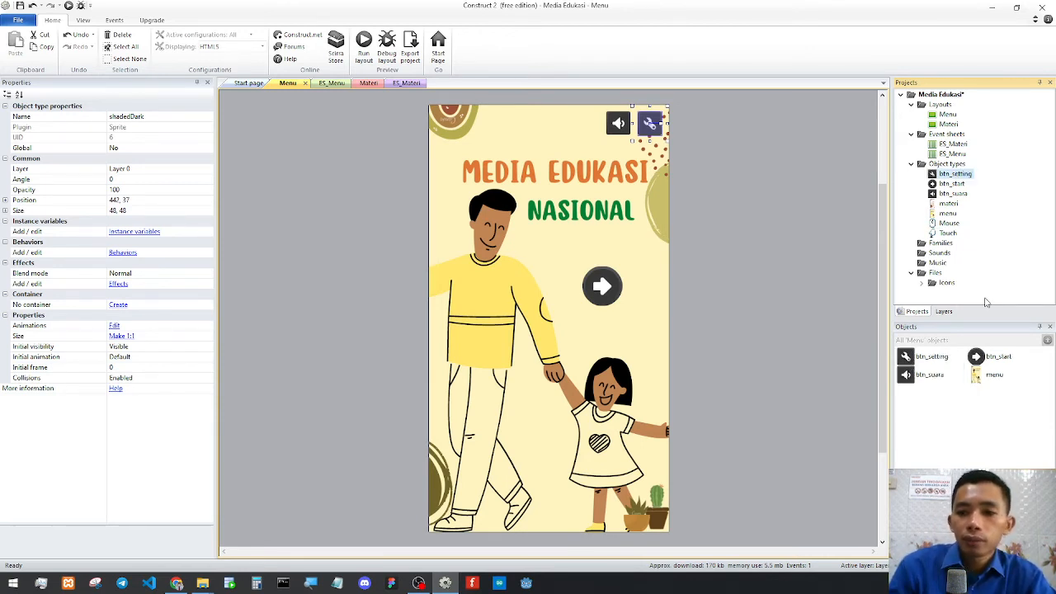
pyautogui.click(750, 163)
pyautogui.click(625, 123)
pyautogui.click(748, 153)
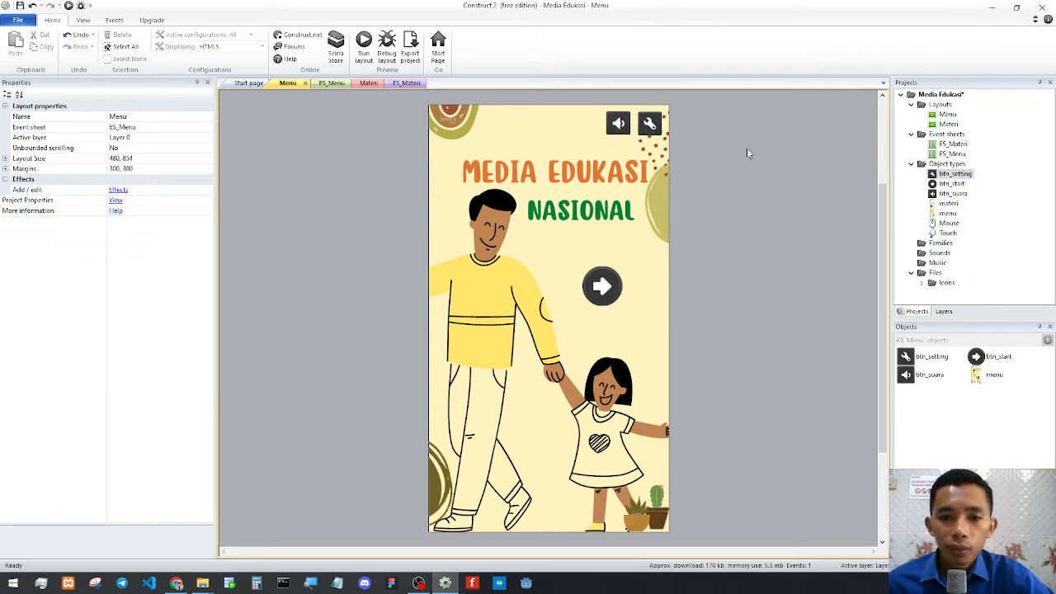
# Add the curved-arrow sprite shadedDark21.png to the upper corner of the Materi layout at about 430, 42.
pyautogui.moveTo(202, 583)
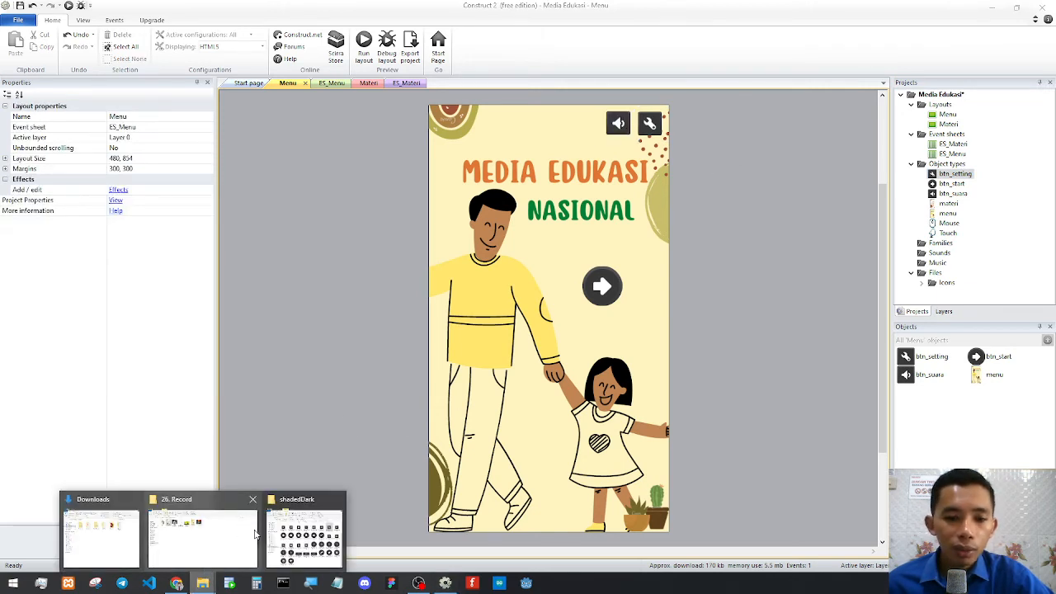
pyautogui.click(408, 83)
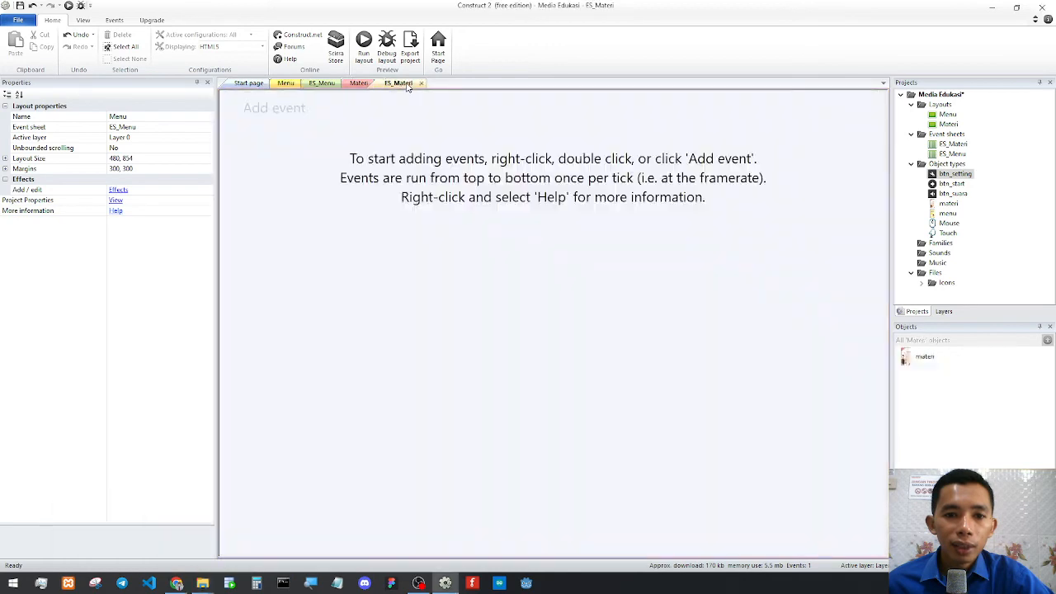
pyautogui.click(361, 84)
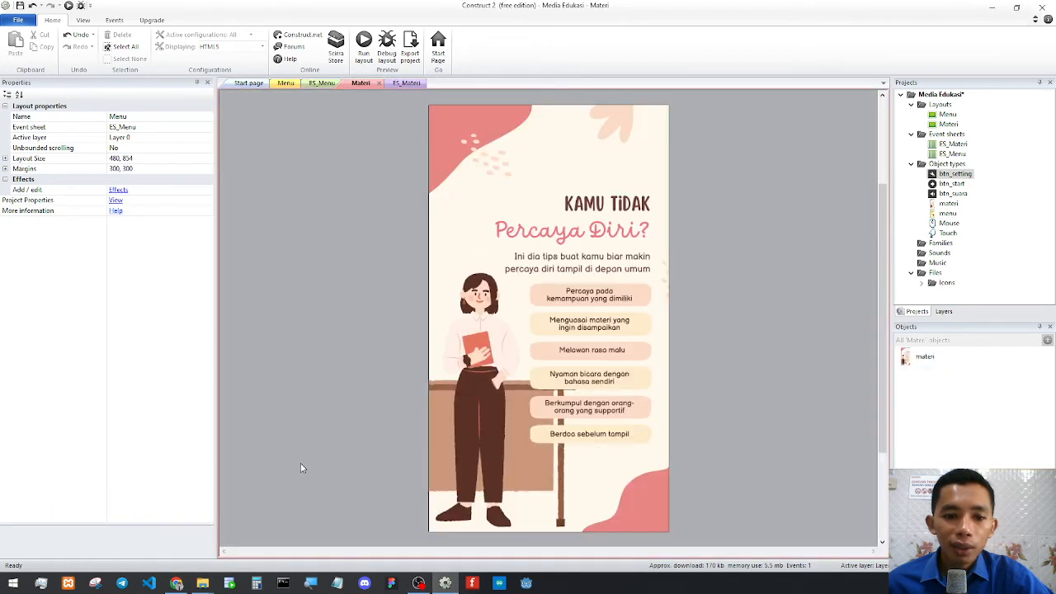
pyautogui.moveTo(202, 583)
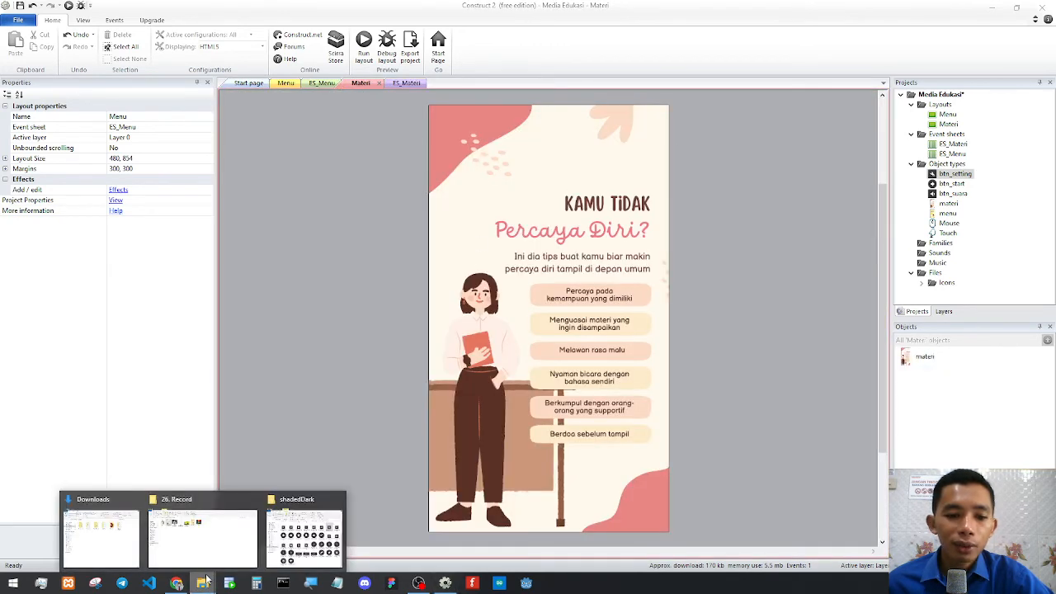
pyautogui.click(303, 532)
pyautogui.moveTo(262, 120); pyautogui.dragTo(332, 135)
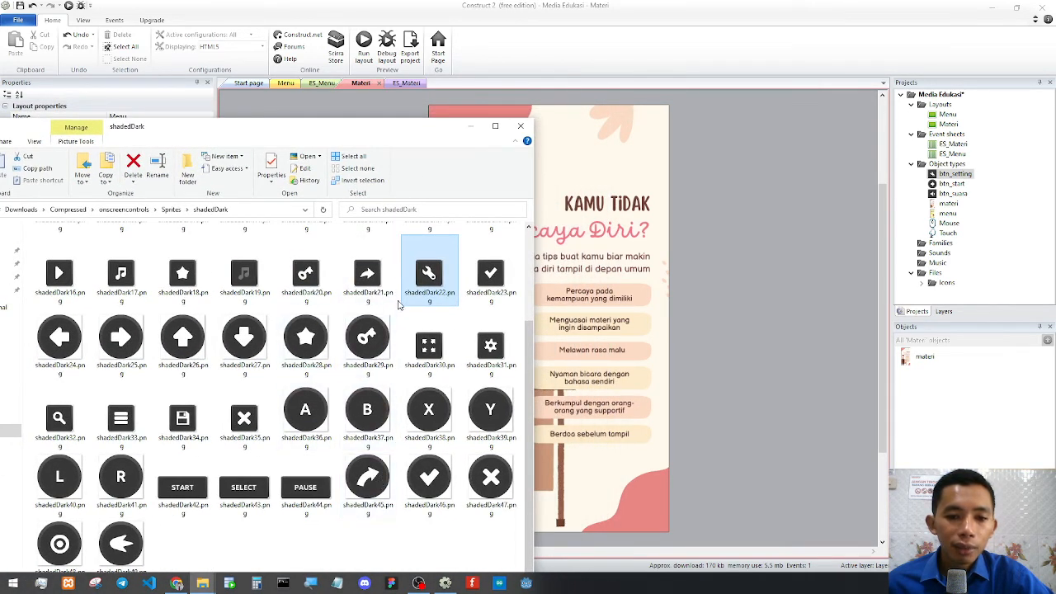
pyautogui.scroll(3, 384, 428)
pyautogui.moveTo(373, 417); pyautogui.dragTo(648, 125)
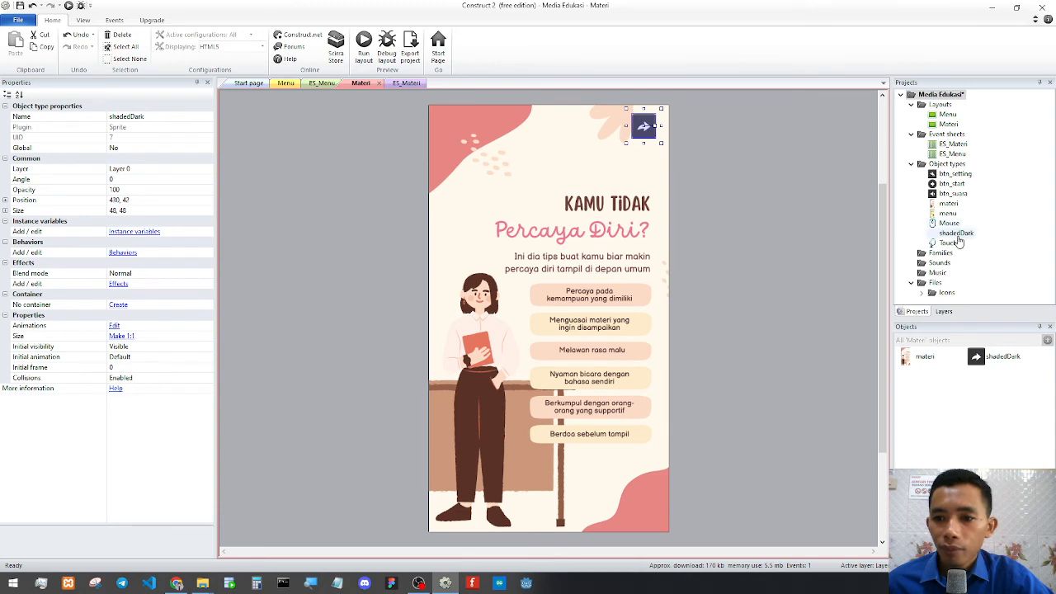
# Rename the arrow sprite's object type to btn_kembali and deselect it in the Materi layout.
pyautogui.rightClick(958, 239)
pyautogui.click(968, 305)
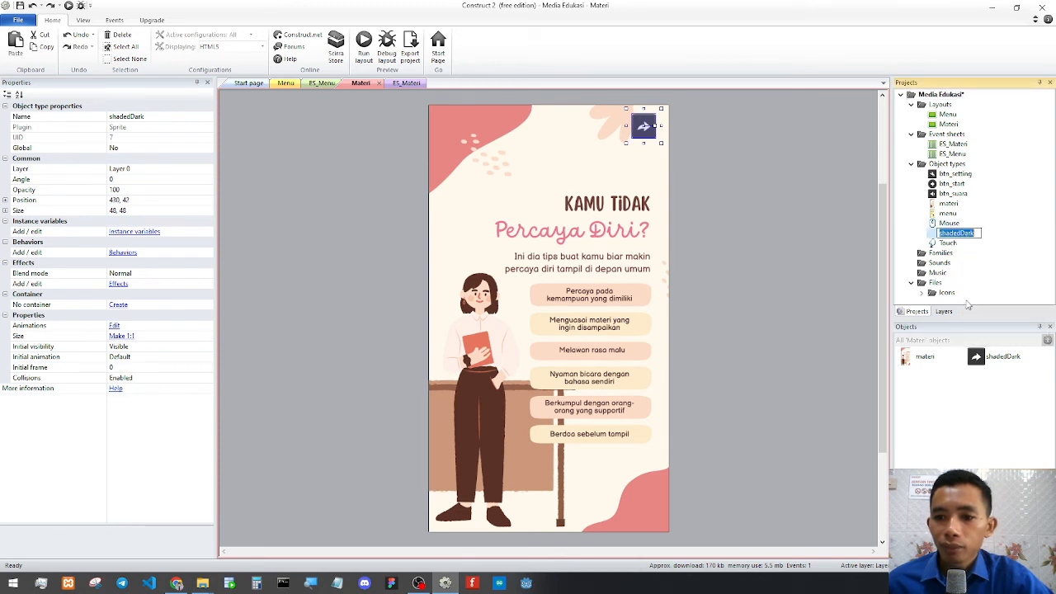
pyautogui.write('bt')
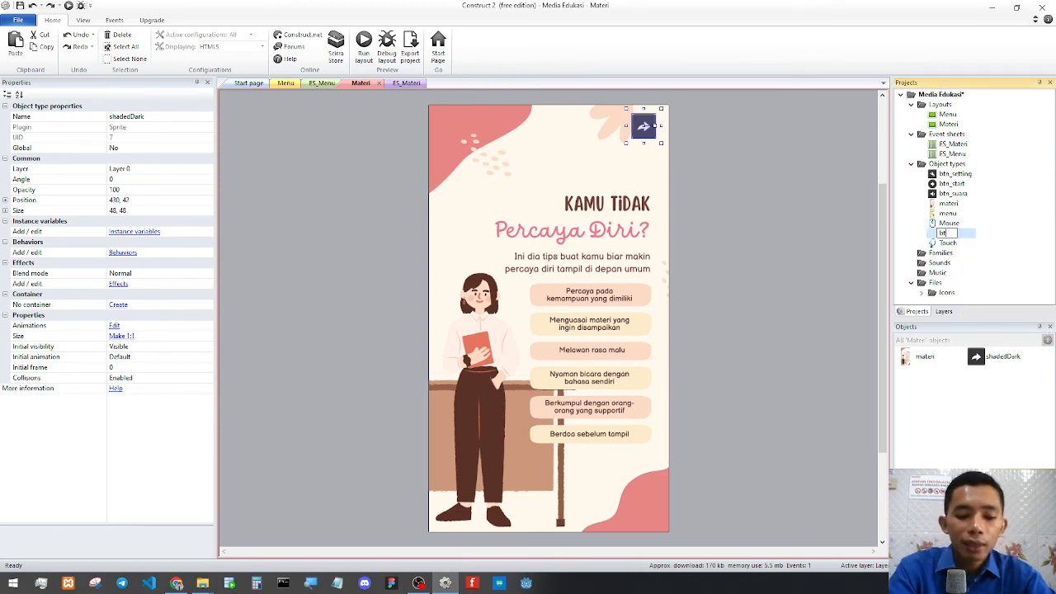
pyautogui.write('n_kembali')
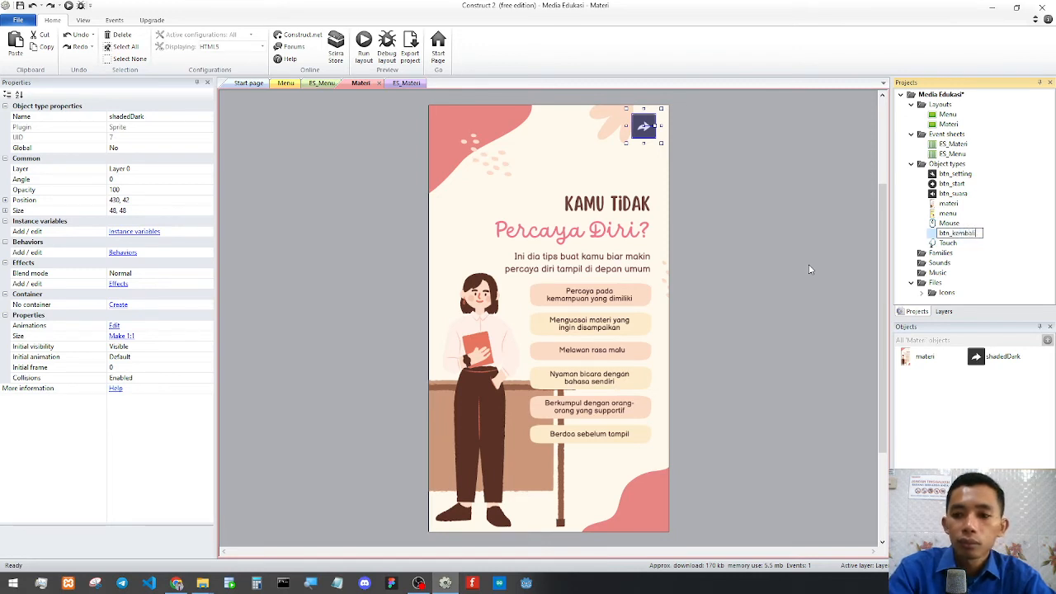
pyautogui.press('Return')
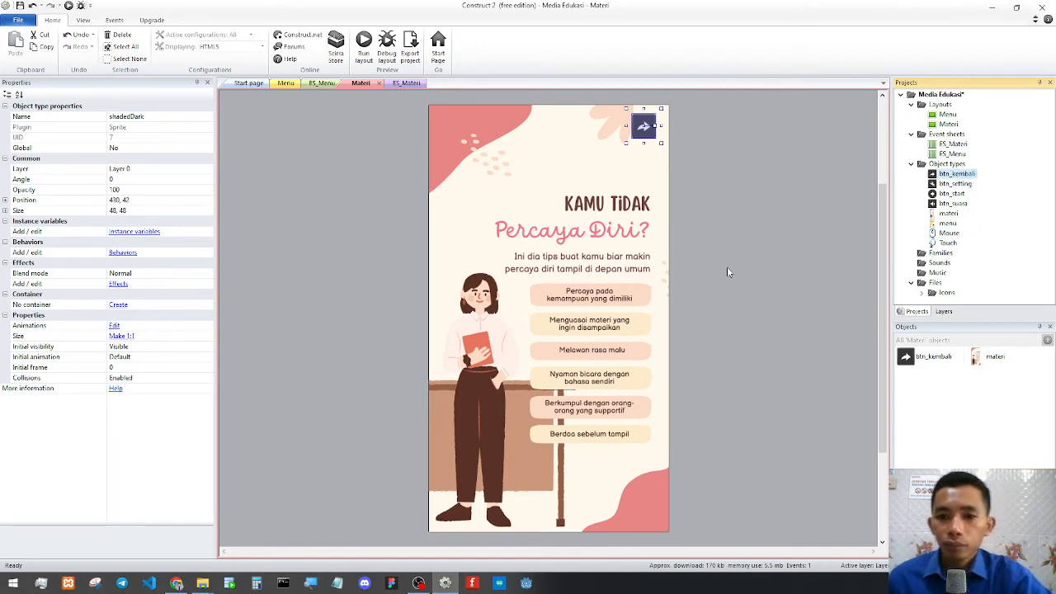
pyautogui.click(725, 134)
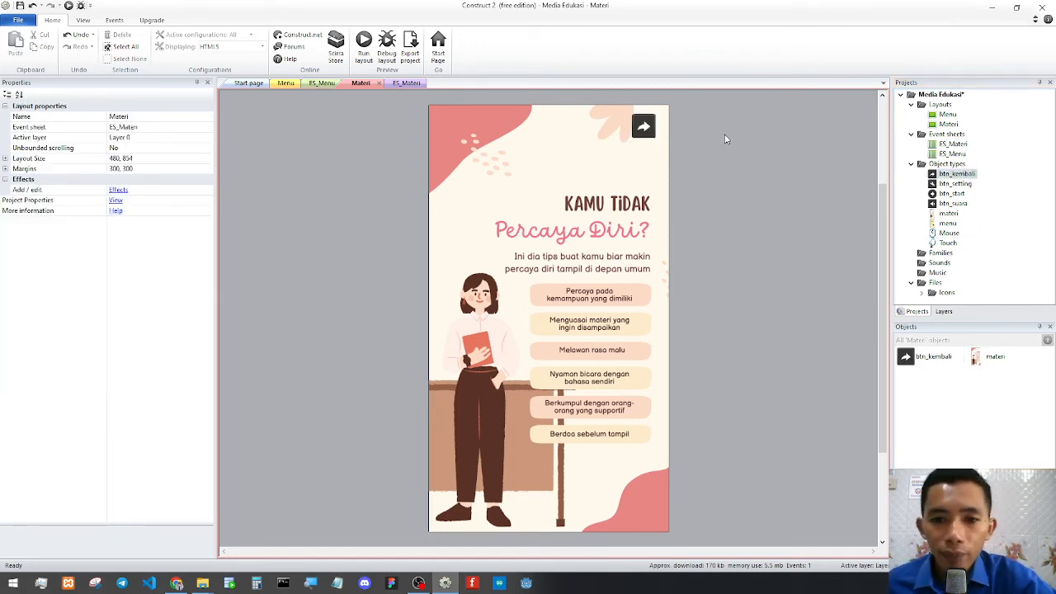
# Reposition the btn_kembali sprite in the Materi layout to about 433, 40.
pyautogui.click(645, 130)
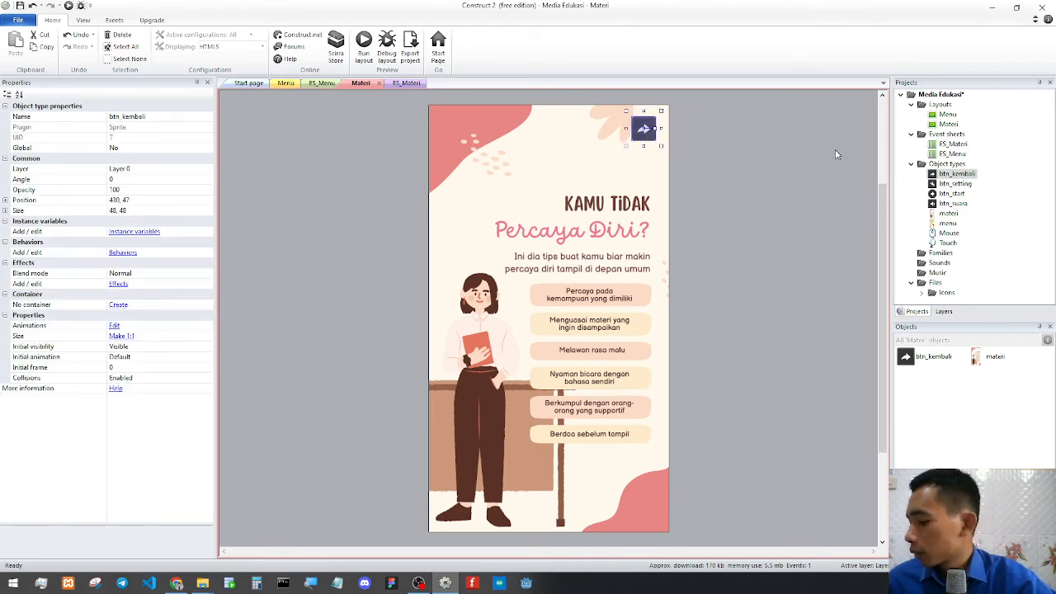
pyautogui.click(744, 170)
pyautogui.moveTo(644, 134); pyautogui.dragTo(645, 130)
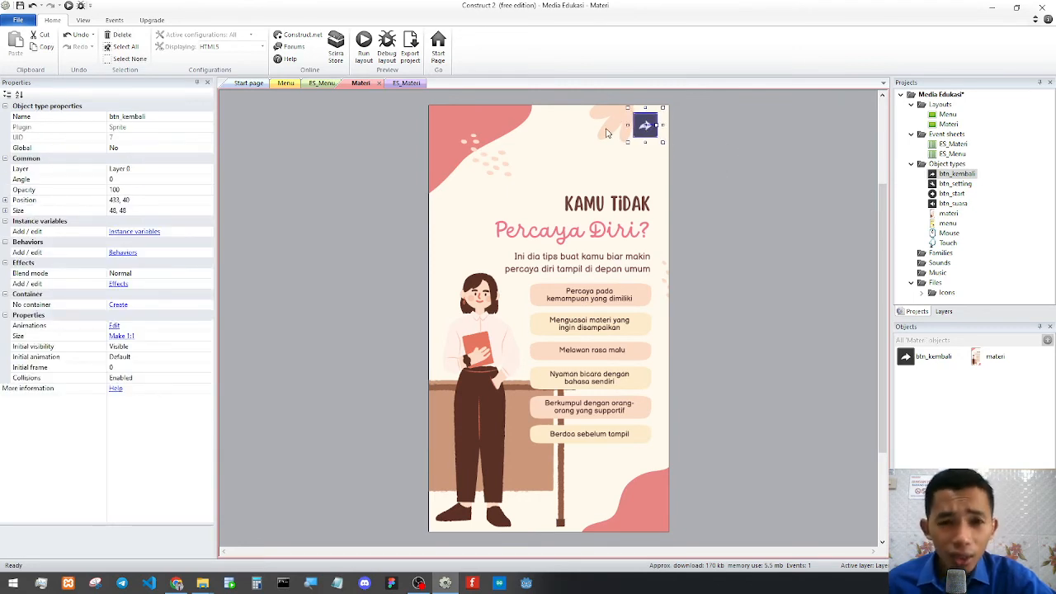
# Add an event to the ES_Materi sheet with the Mouse condition On object clicked, for a left click on btn_kembali.
pyautogui.click(286, 84)
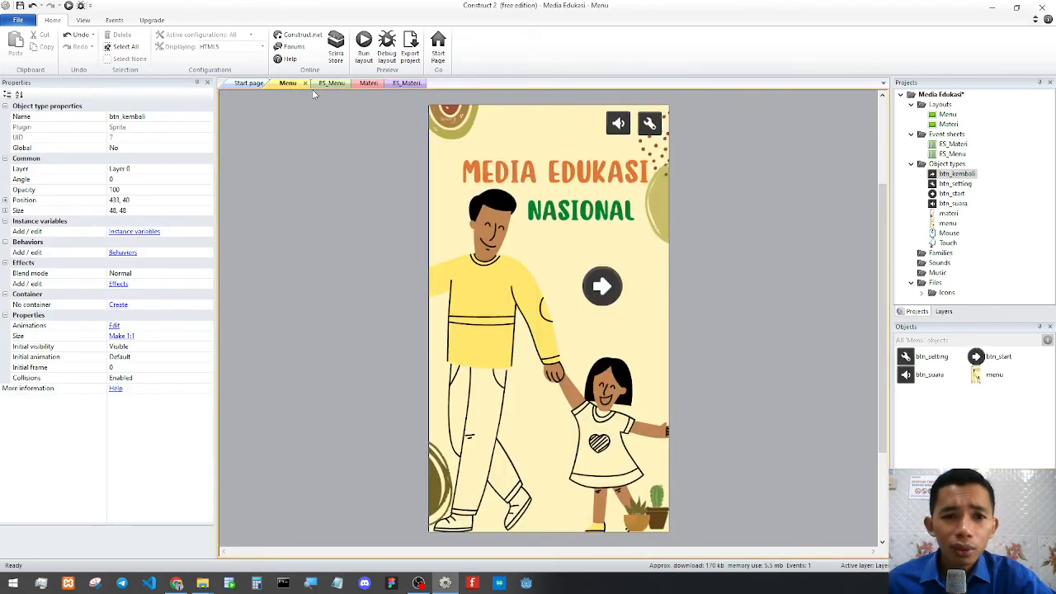
pyautogui.click(323, 84)
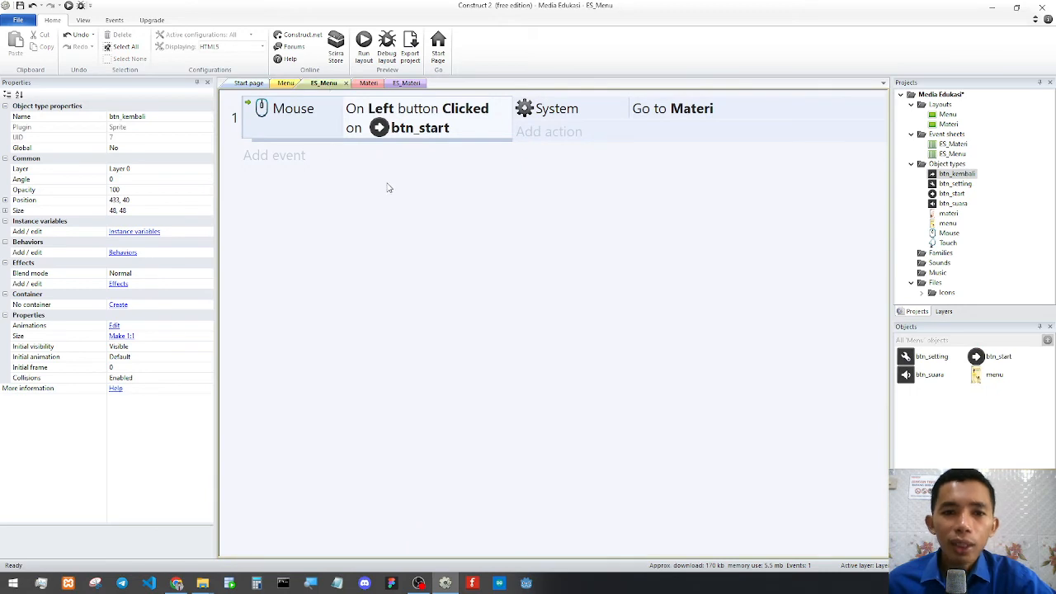
pyautogui.click(368, 85)
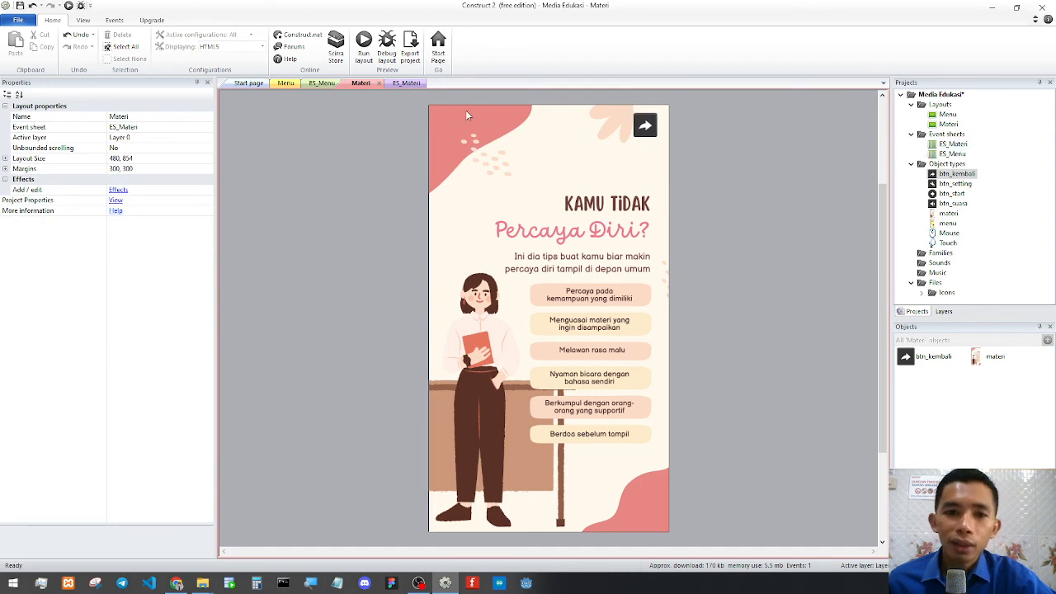
pyautogui.click(406, 83)
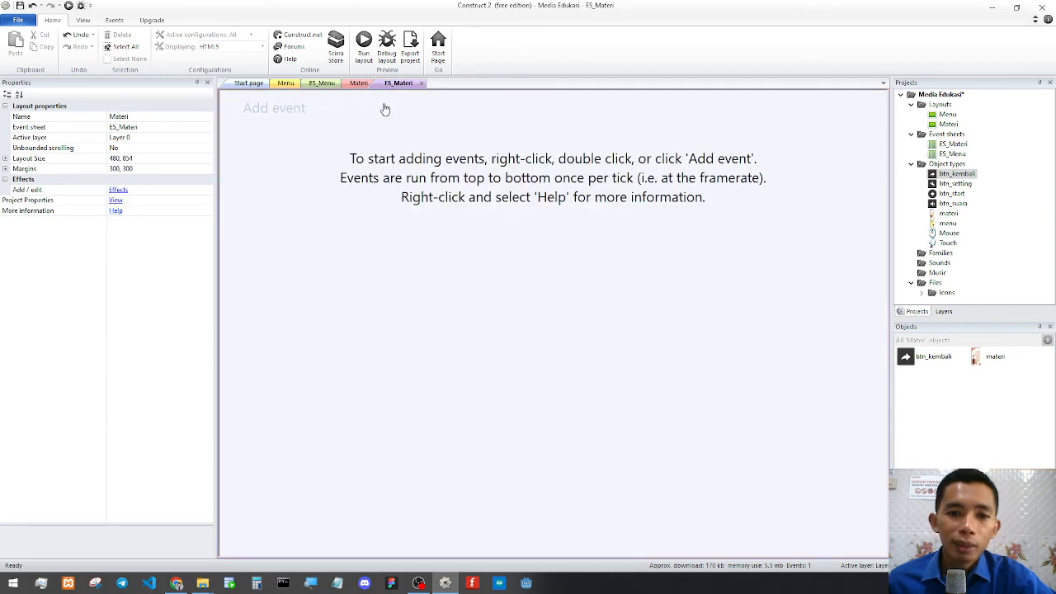
pyautogui.click(275, 111)
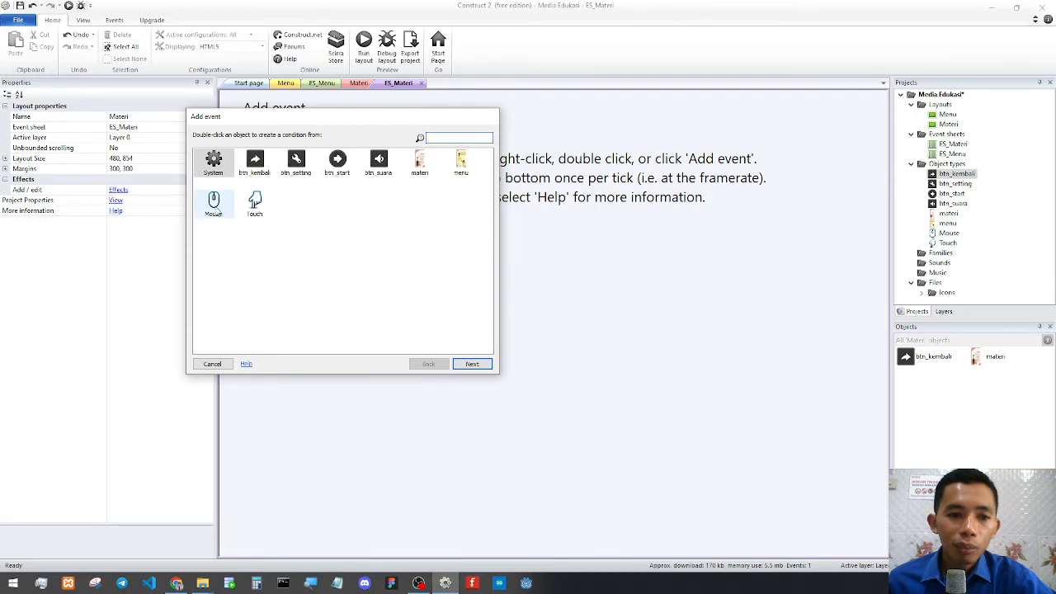
pyautogui.doubleClick(216, 210)
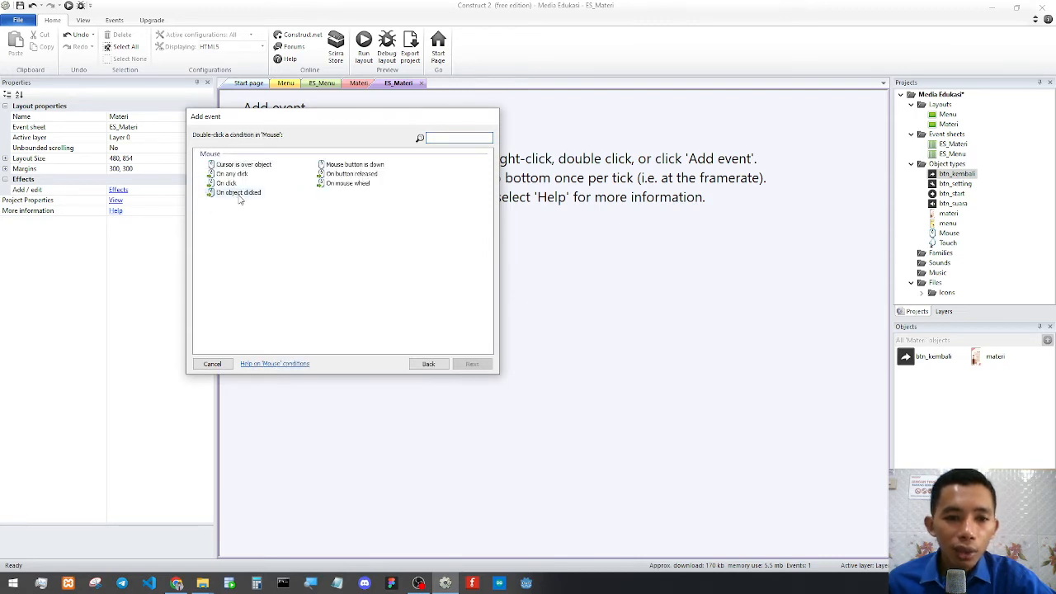
pyautogui.doubleClick(239, 194)
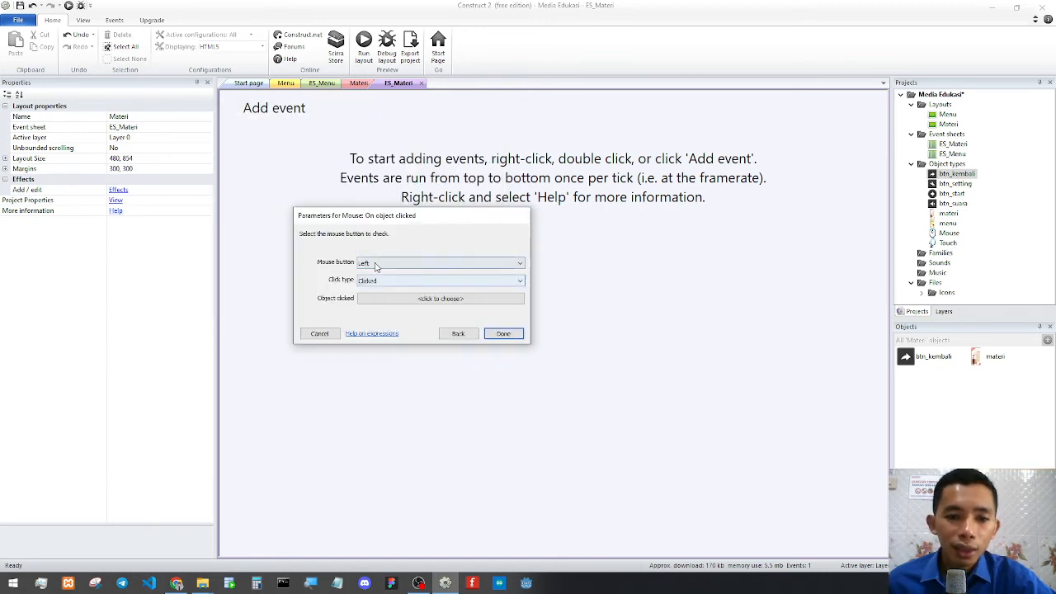
pyautogui.click(417, 299)
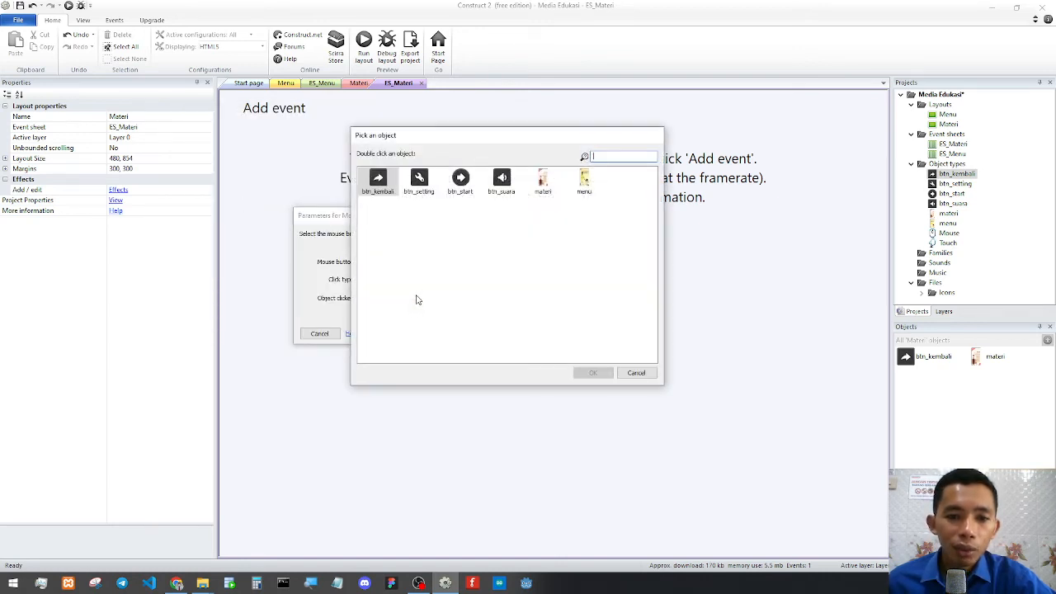
pyautogui.doubleClick(377, 180)
pyautogui.click(500, 344)
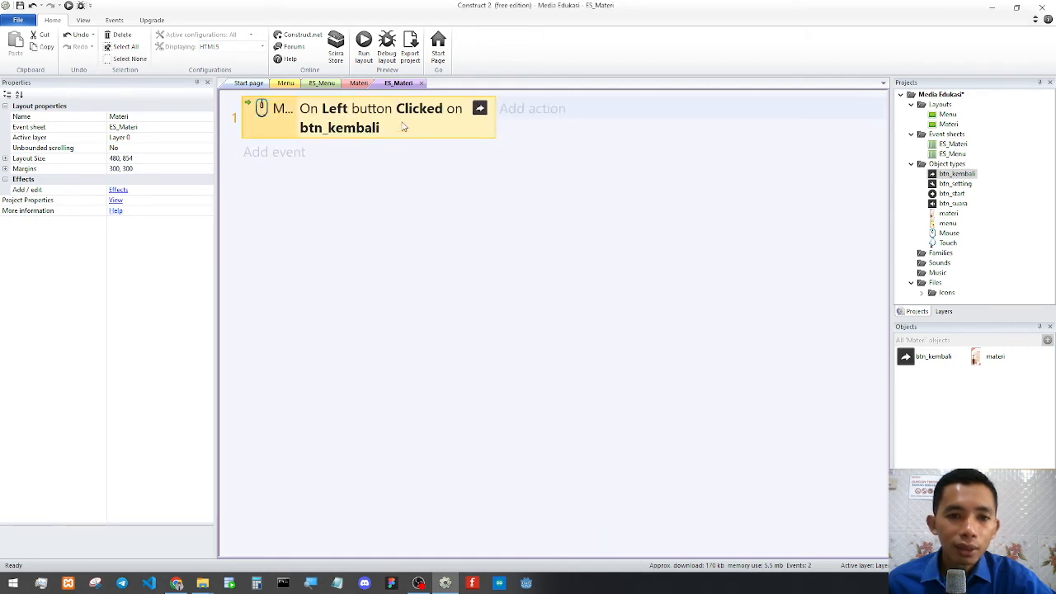
pyautogui.moveTo(297, 110); pyautogui.dragTo(339, 113)
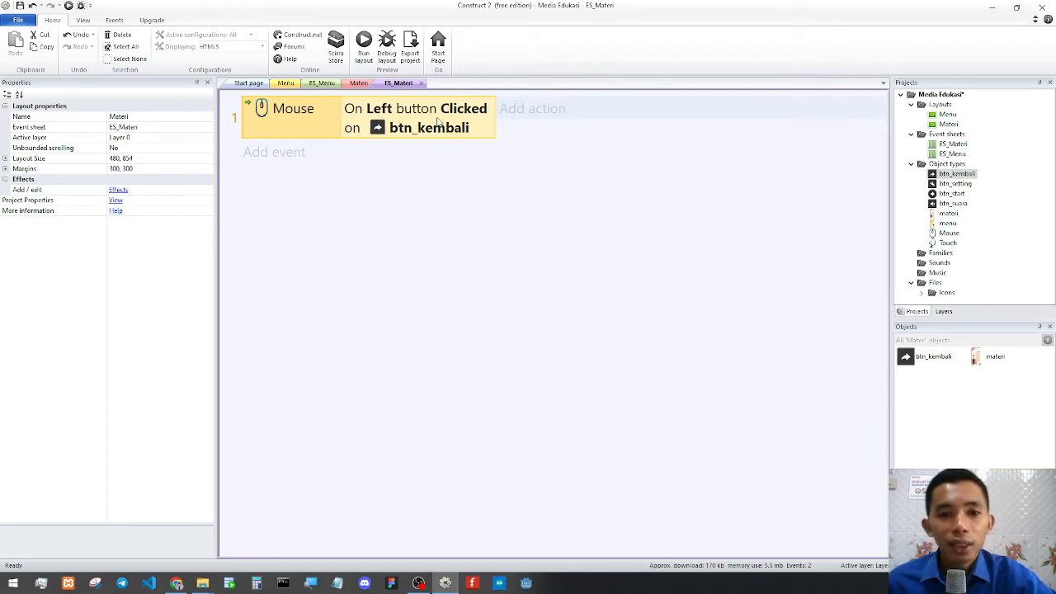
# Give the btn_kembali click event a System Go to layout action targeting Menu, and widen the action's object column.
pyautogui.click(533, 108)
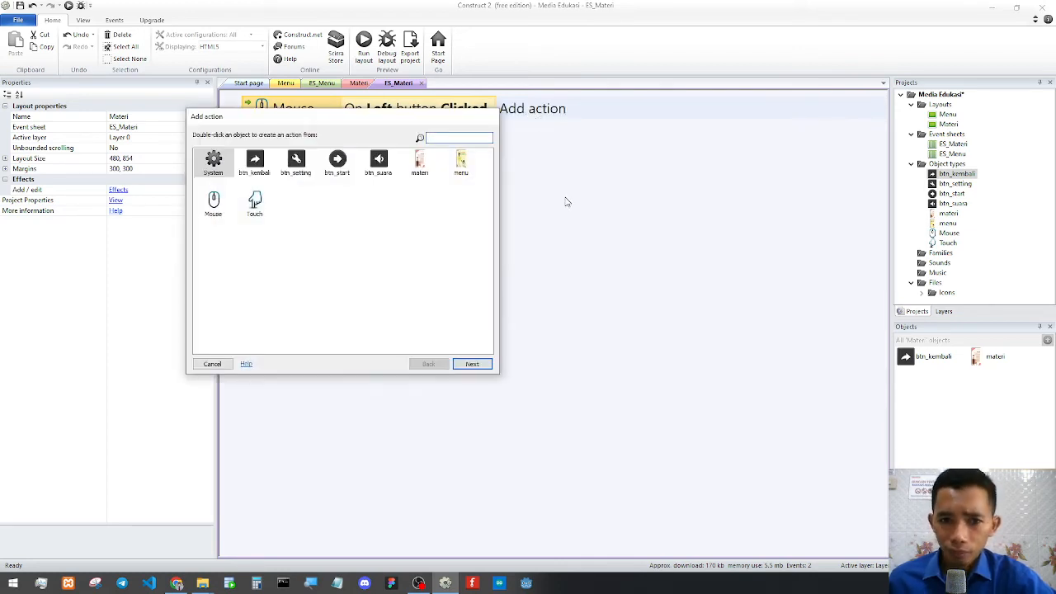
pyautogui.doubleClick(214, 162)
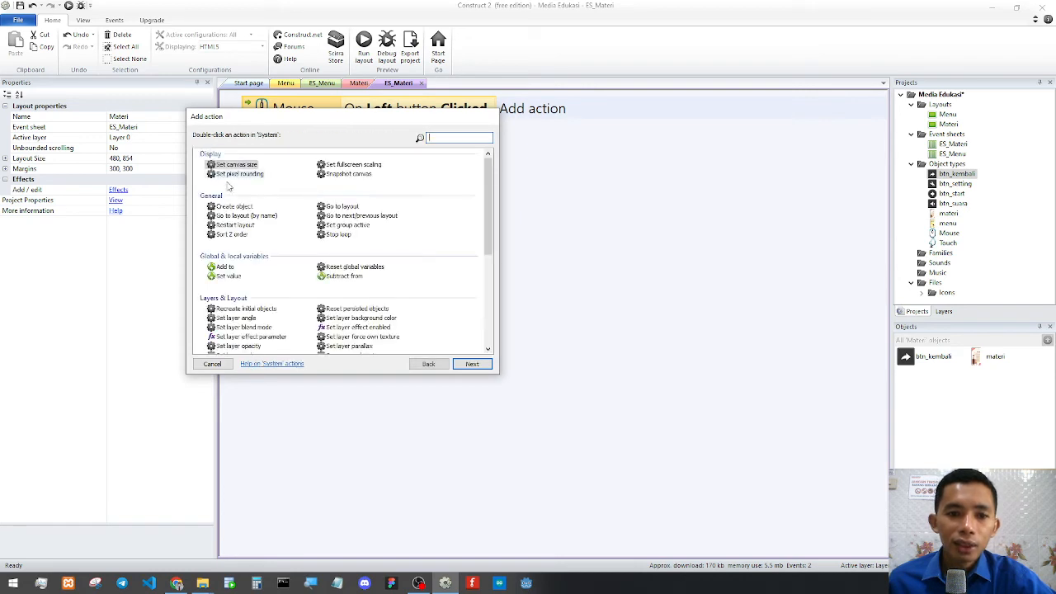
pyautogui.doubleClick(341, 207)
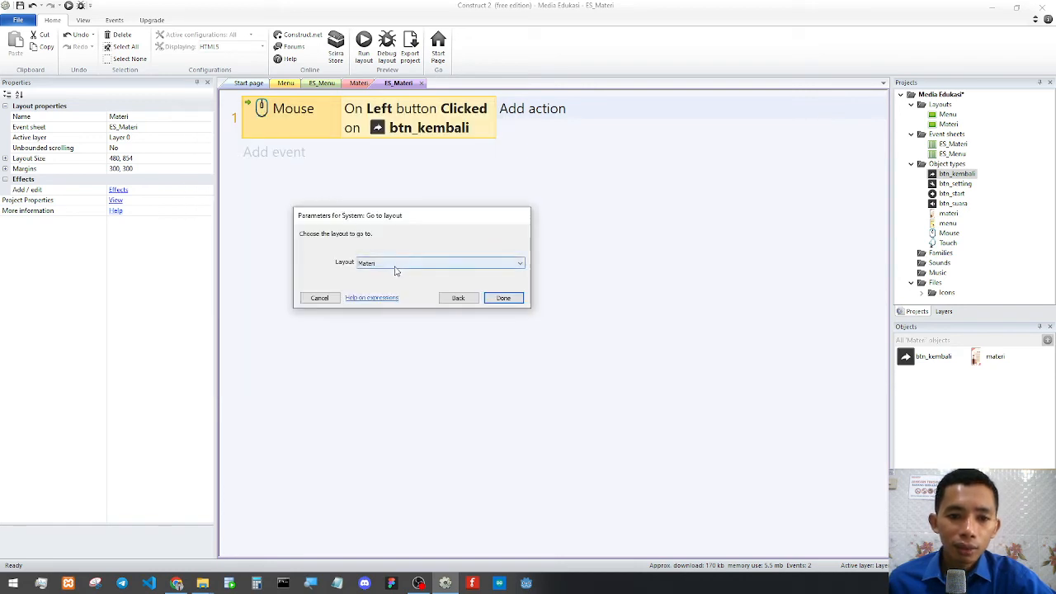
pyautogui.click(393, 265)
pyautogui.click(378, 274)
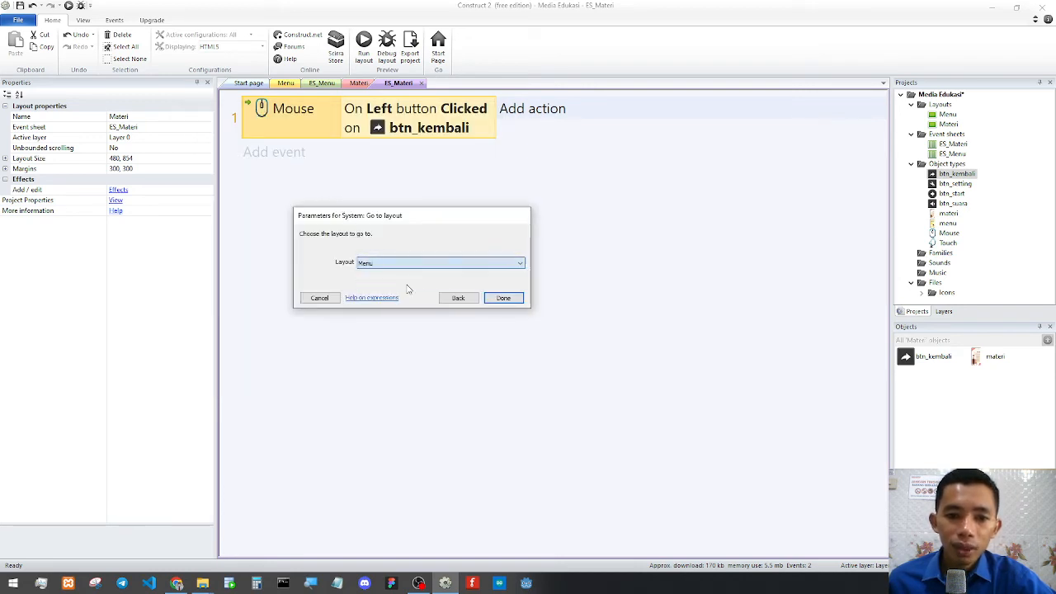
pyautogui.click(503, 298)
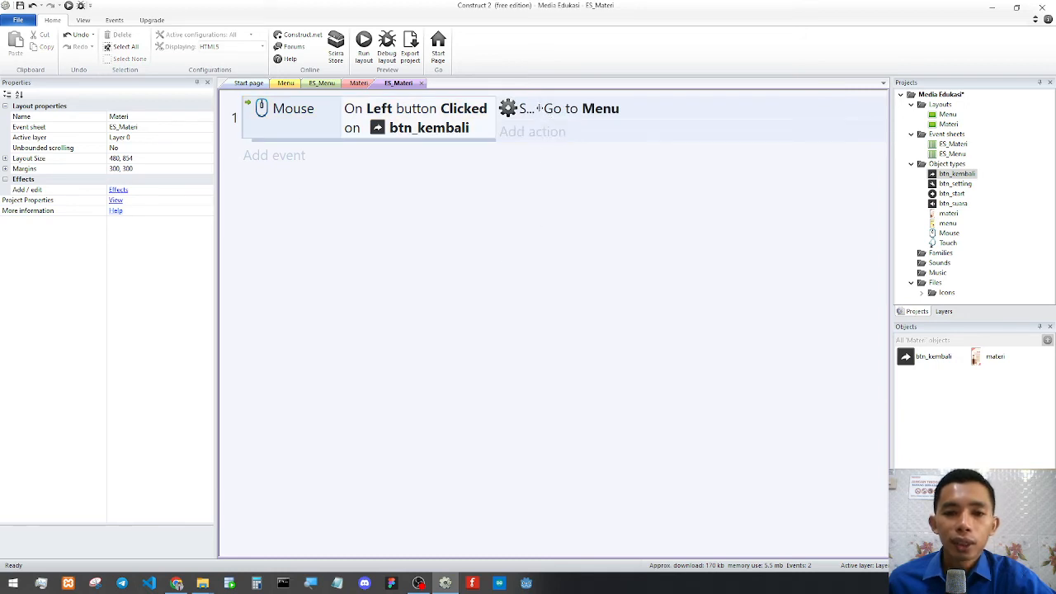
pyautogui.moveTo(540, 108); pyautogui.dragTo(583, 111)
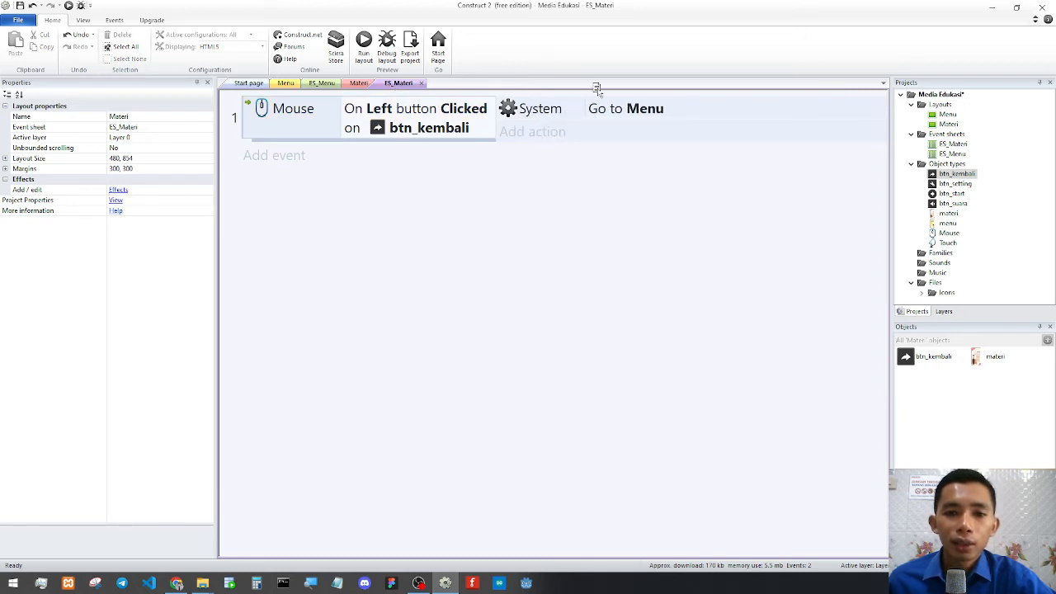
# Show ES_Menu and ES_Materi side by side, with Properties auto-hidden and the Materi layout grouped with ES_Materi.
pyautogui.moveTo(882, 123); pyautogui.dragTo(511, 167)
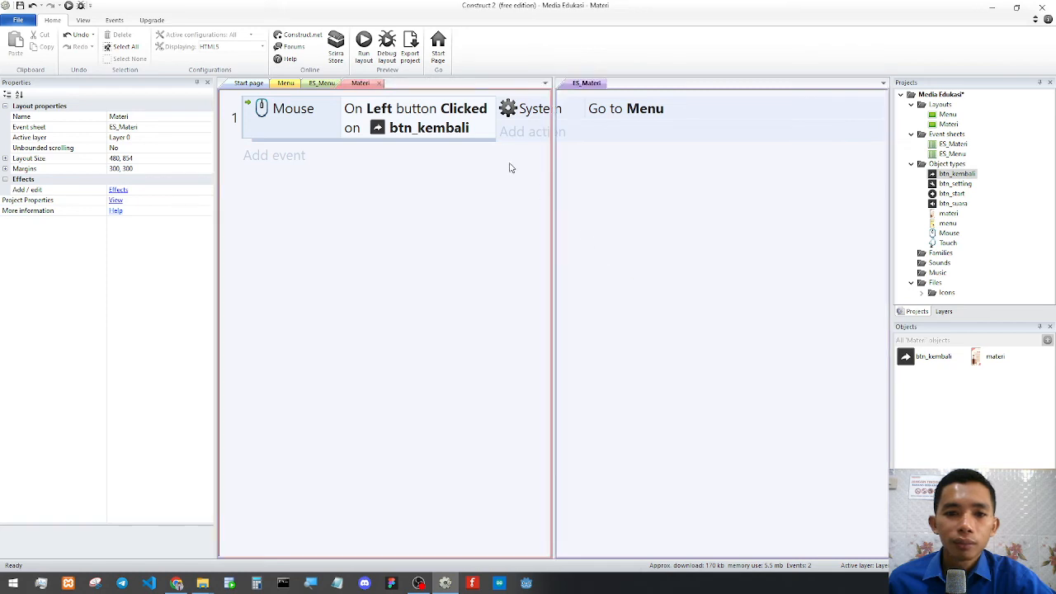
pyautogui.click(321, 83)
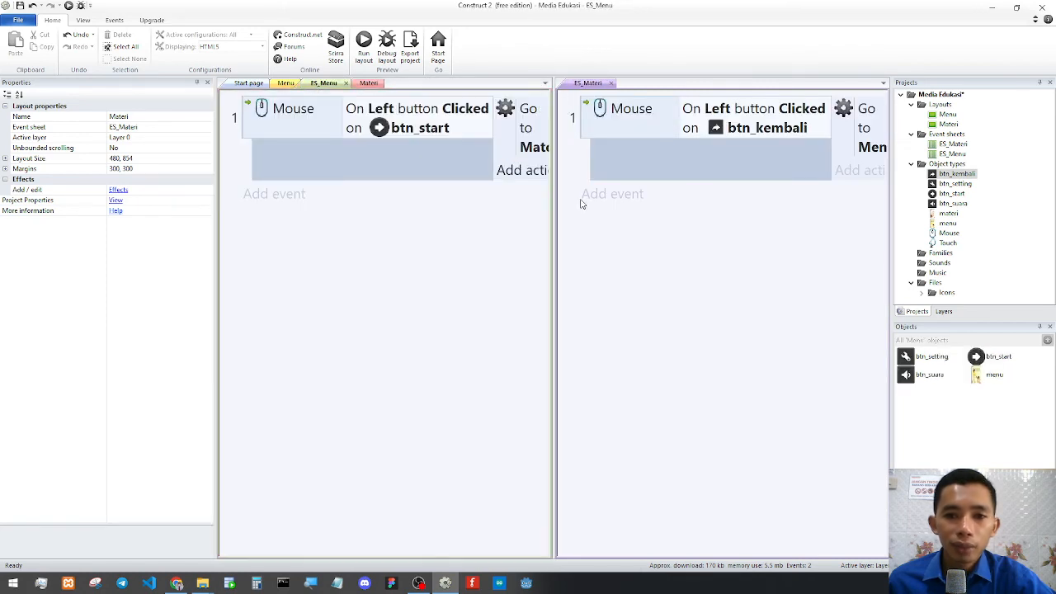
pyautogui.click(197, 84)
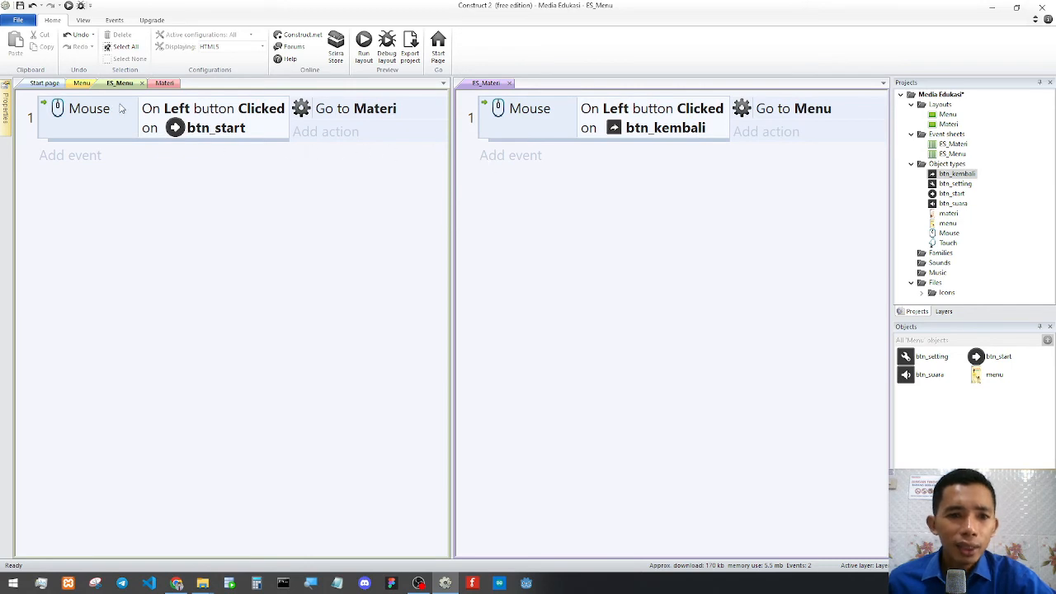
pyautogui.click(162, 84)
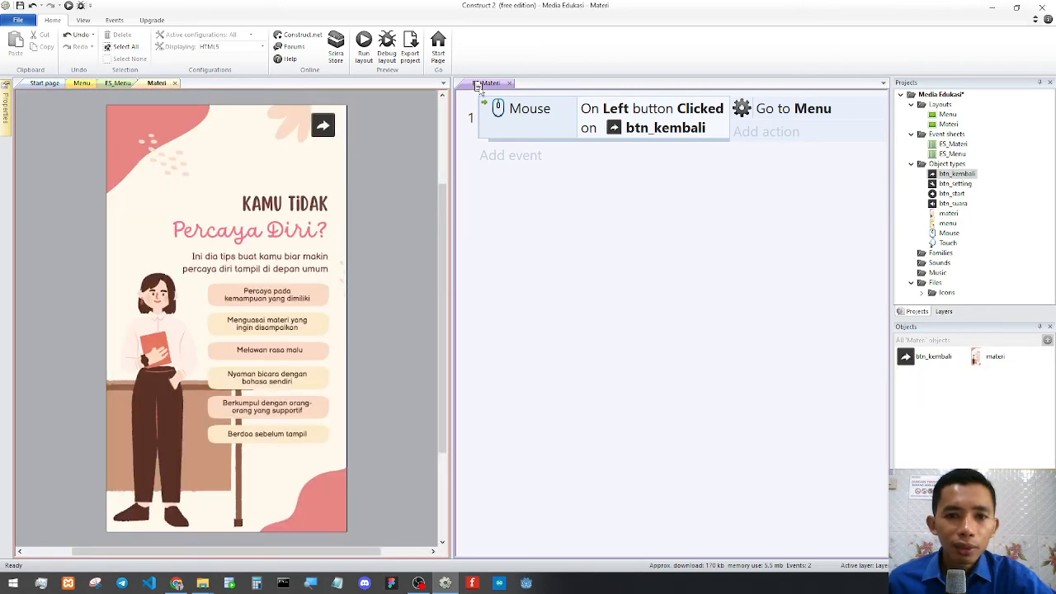
pyautogui.moveTo(526, 90); pyautogui.dragTo(528, 88)
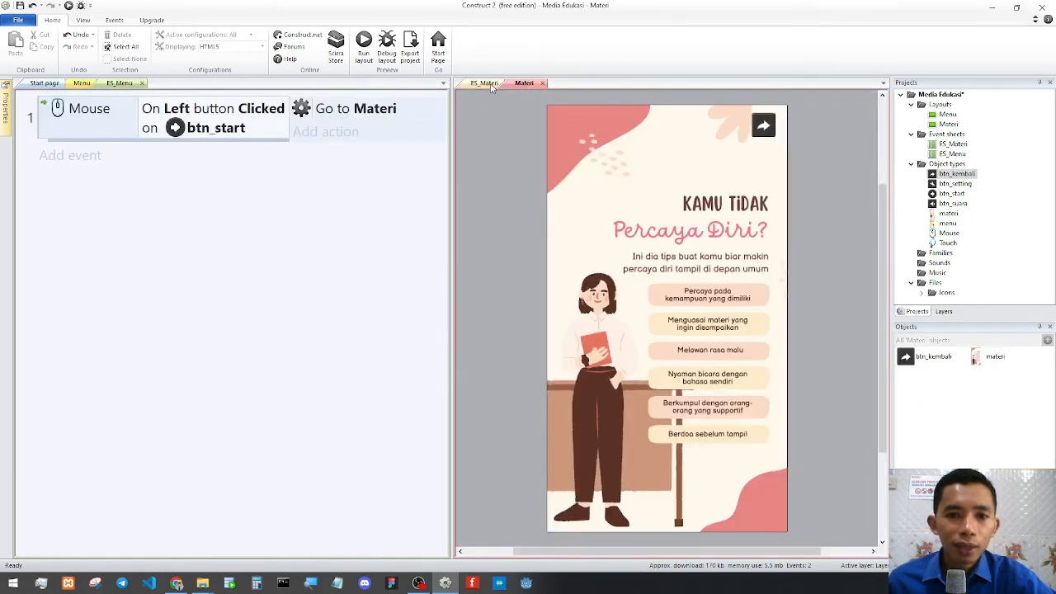
pyautogui.click(490, 84)
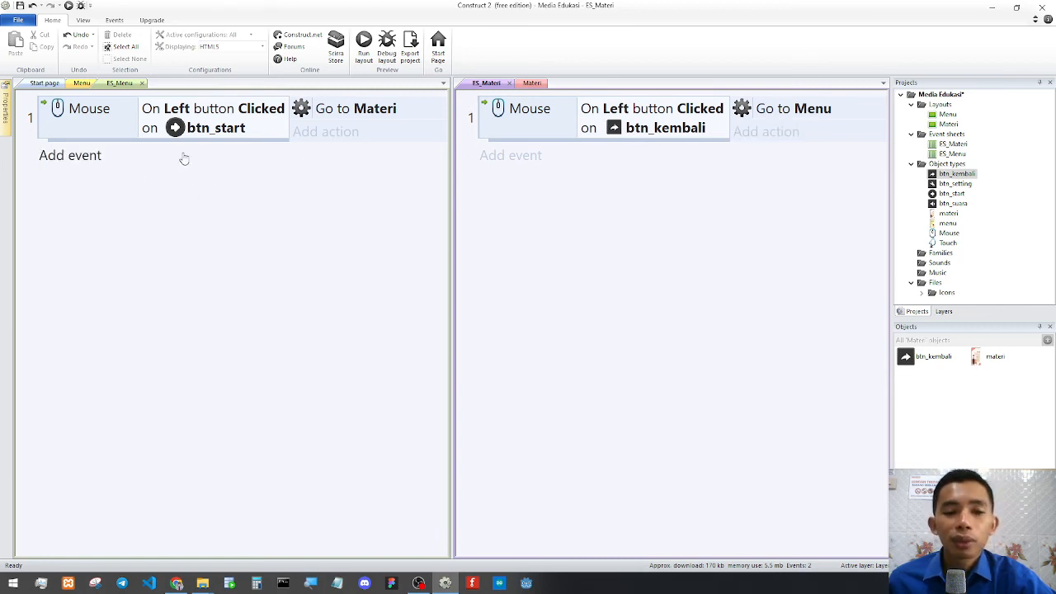
pyautogui.click(76, 157)
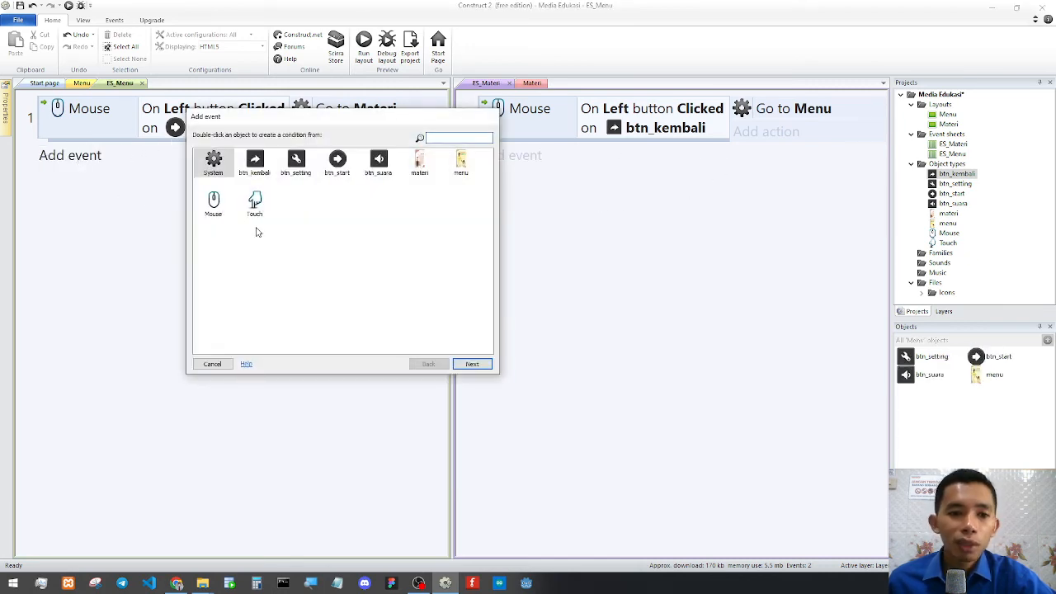
pyautogui.doubleClick(254, 203)
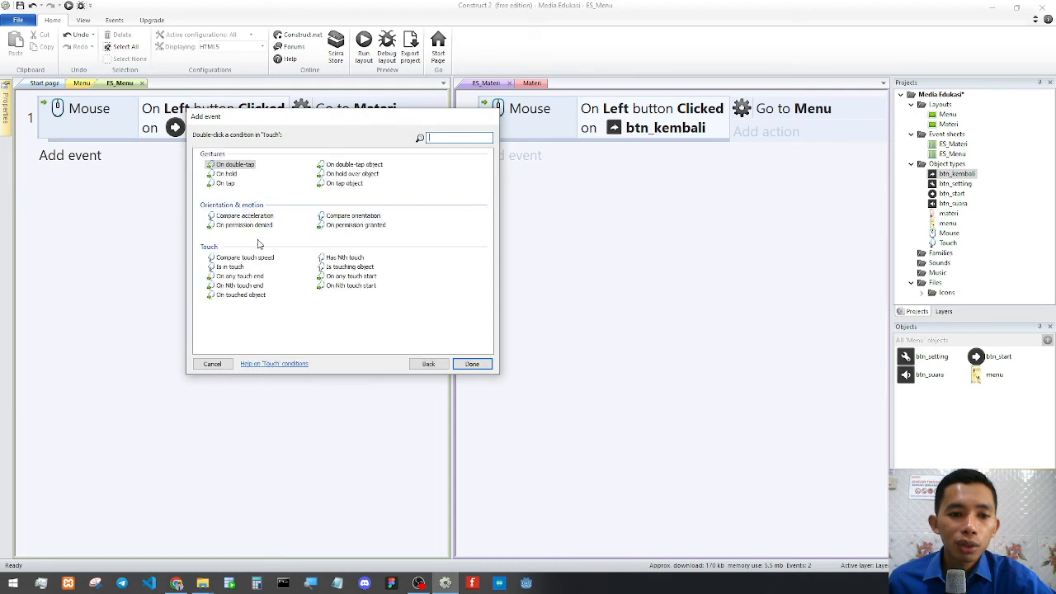
pyautogui.doubleClick(240, 294)
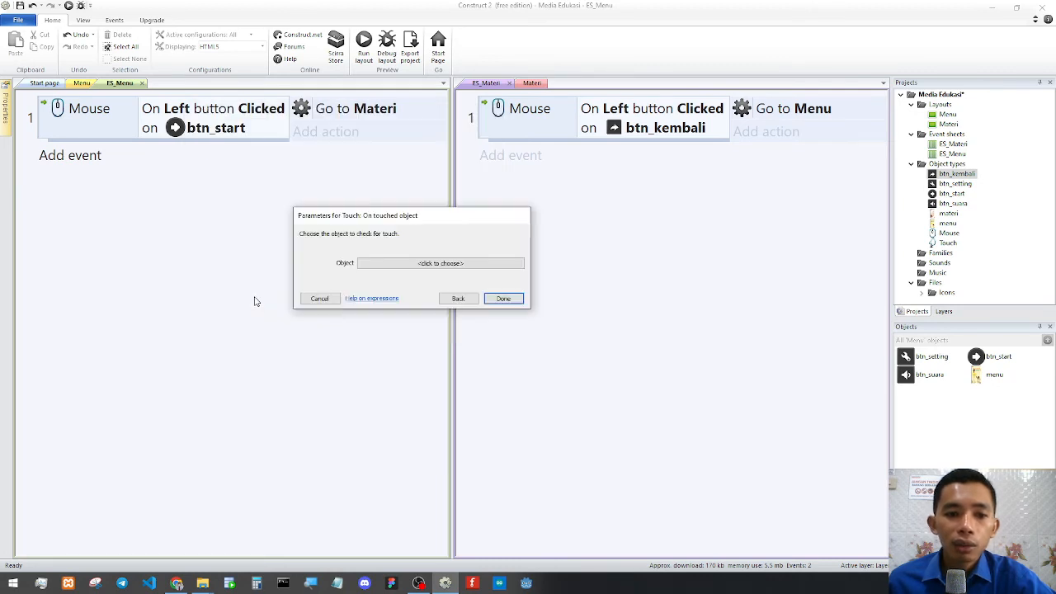
pyautogui.click(375, 264)
pyautogui.click(636, 373)
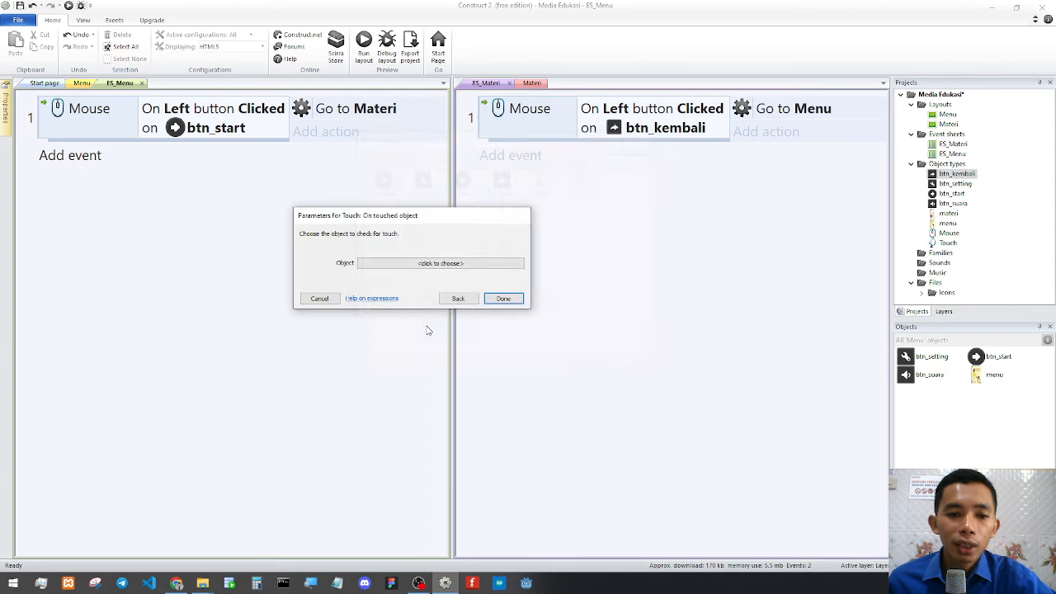
pyautogui.click(319, 298)
# Add an event to the ES_Menu sheet with the Touch condition On touched object for btn_start.
pyautogui.click(80, 157)
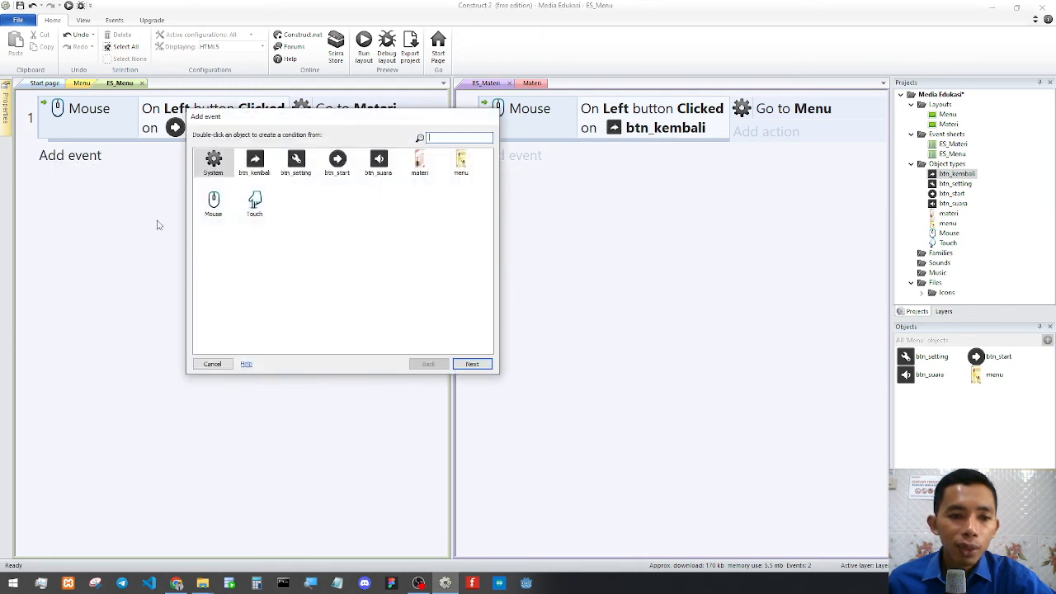
pyautogui.doubleClick(256, 210)
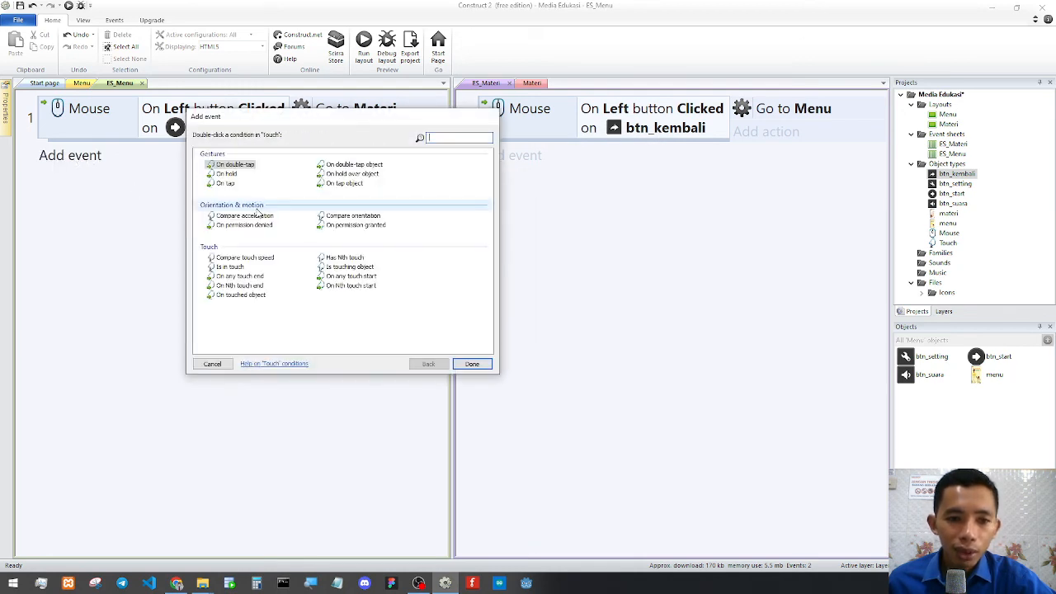
pyautogui.doubleClick(241, 294)
pyautogui.click(420, 263)
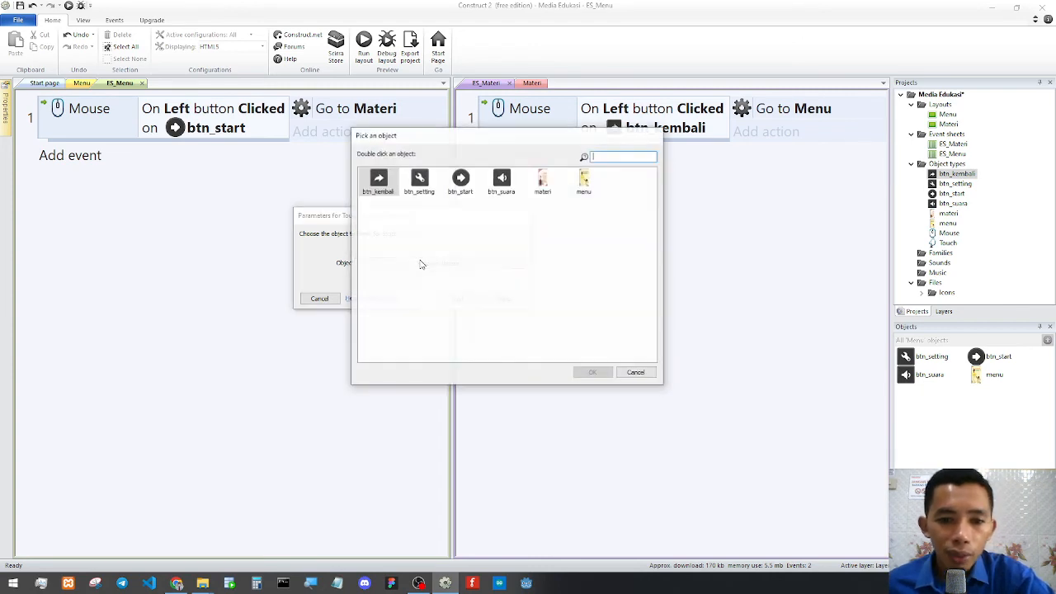
pyautogui.doubleClick(463, 197)
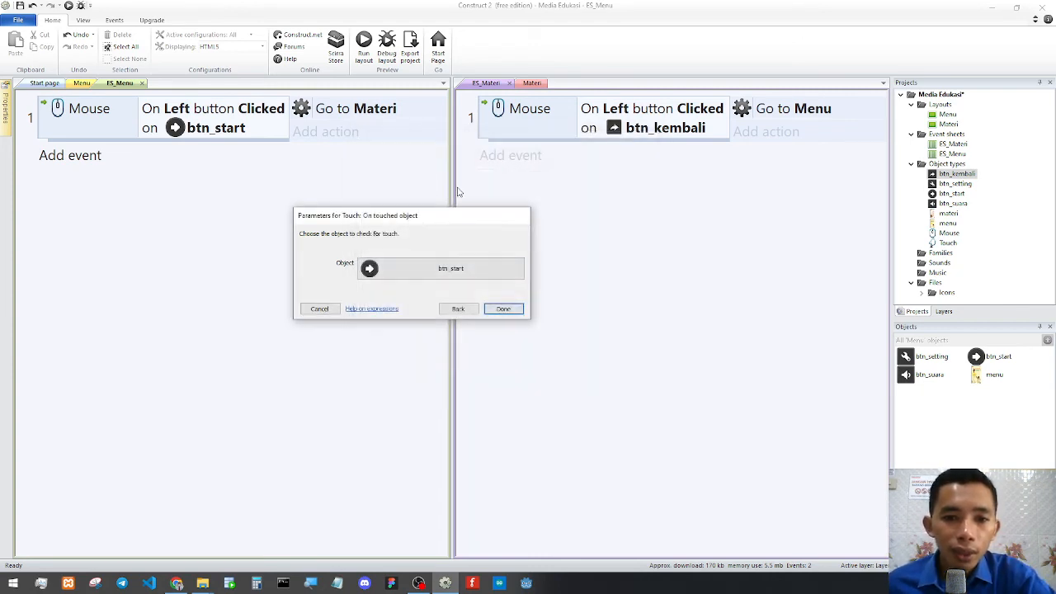
pyautogui.click(501, 307)
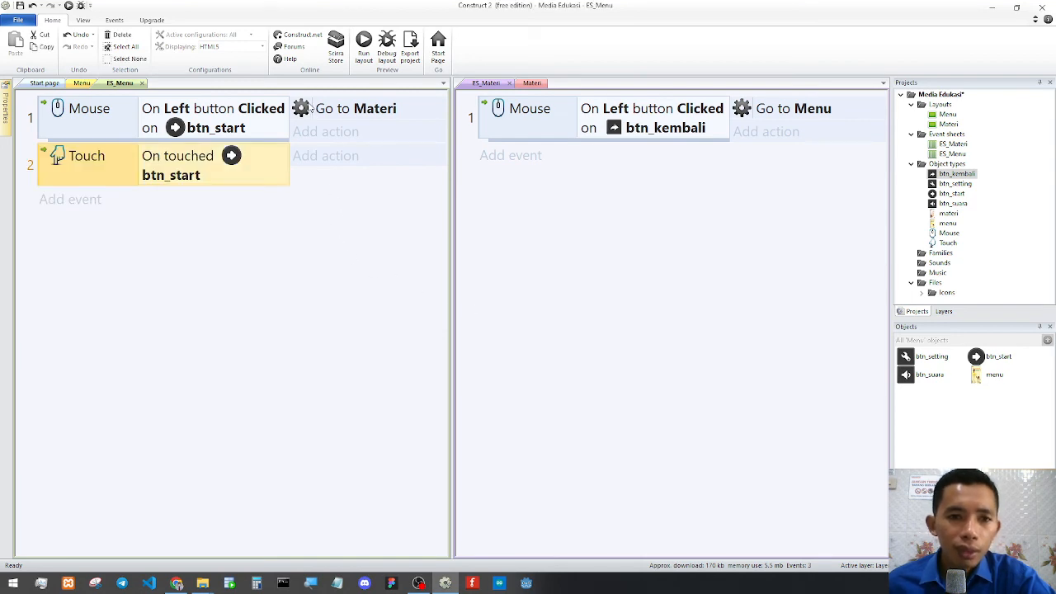
# Give the btn_start touch event in ES_Menu a System Go to layout action targeting Materi.
pyautogui.click(306, 164)
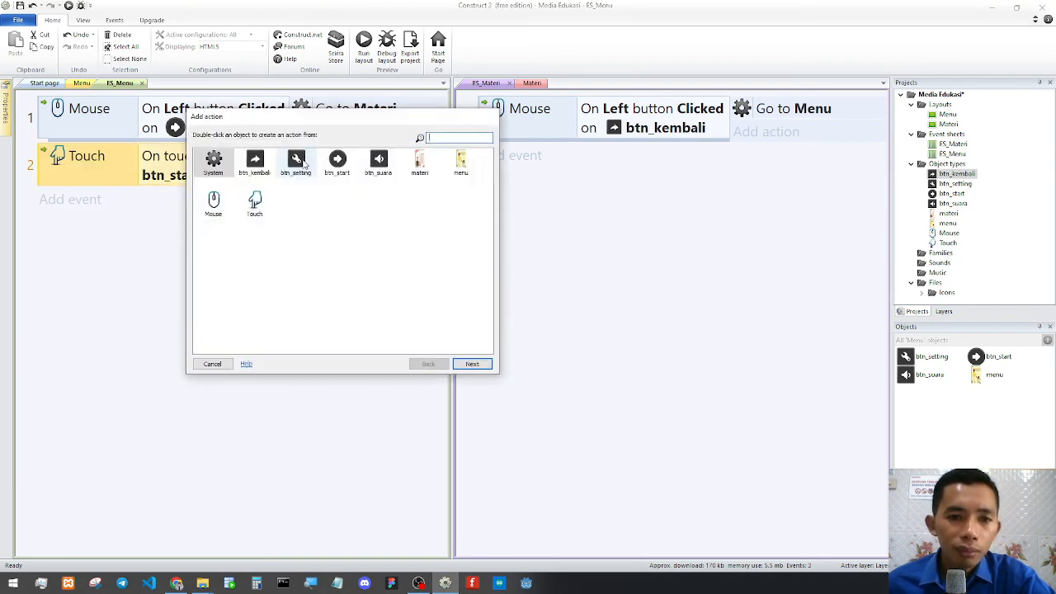
pyautogui.doubleClick(221, 169)
pyautogui.doubleClick(340, 206)
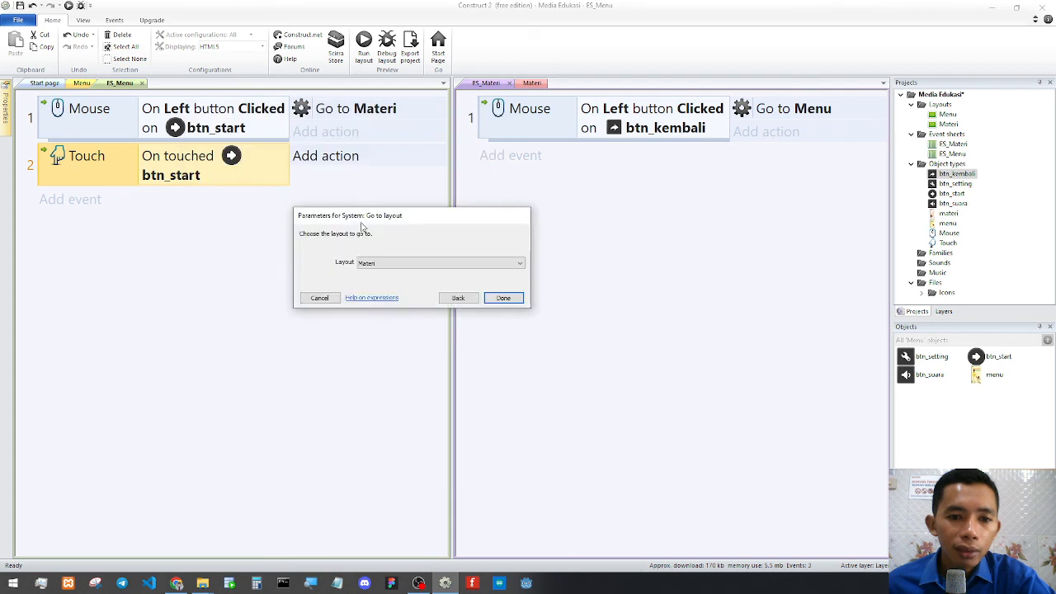
pyautogui.click(489, 297)
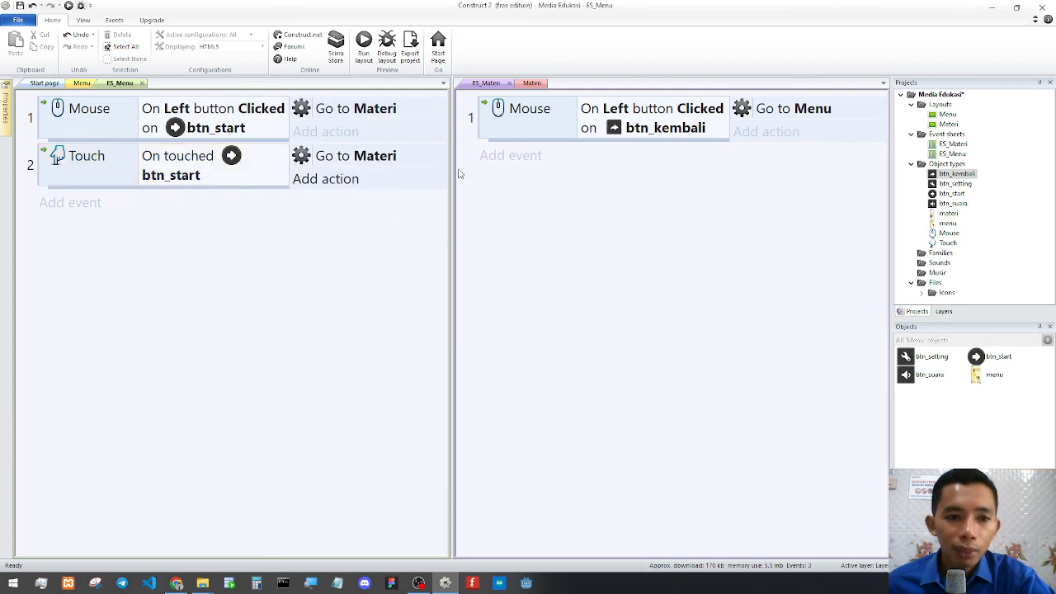
# Add an event to the ES_Materi sheet with the Touch condition On touched object for btn_kembali.
pyautogui.click(493, 158)
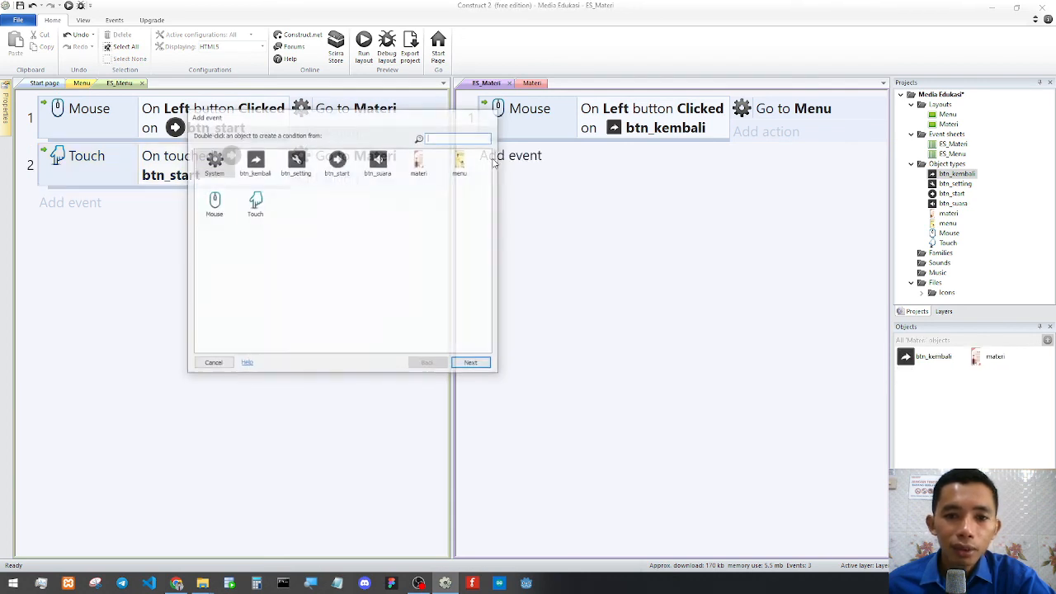
pyautogui.doubleClick(254, 206)
pyautogui.press('Escape')
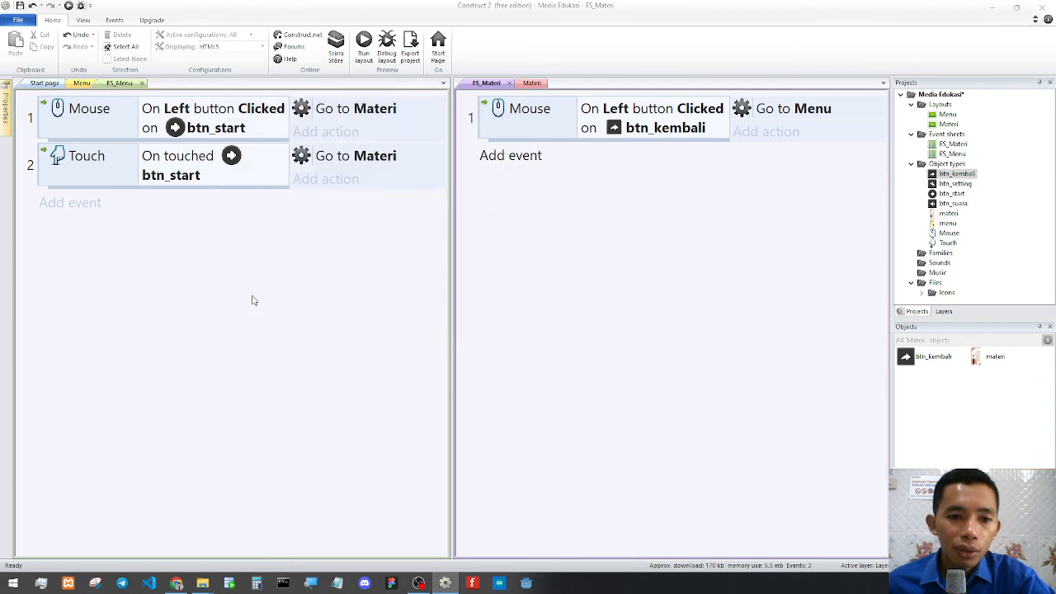
pyautogui.click(362, 268)
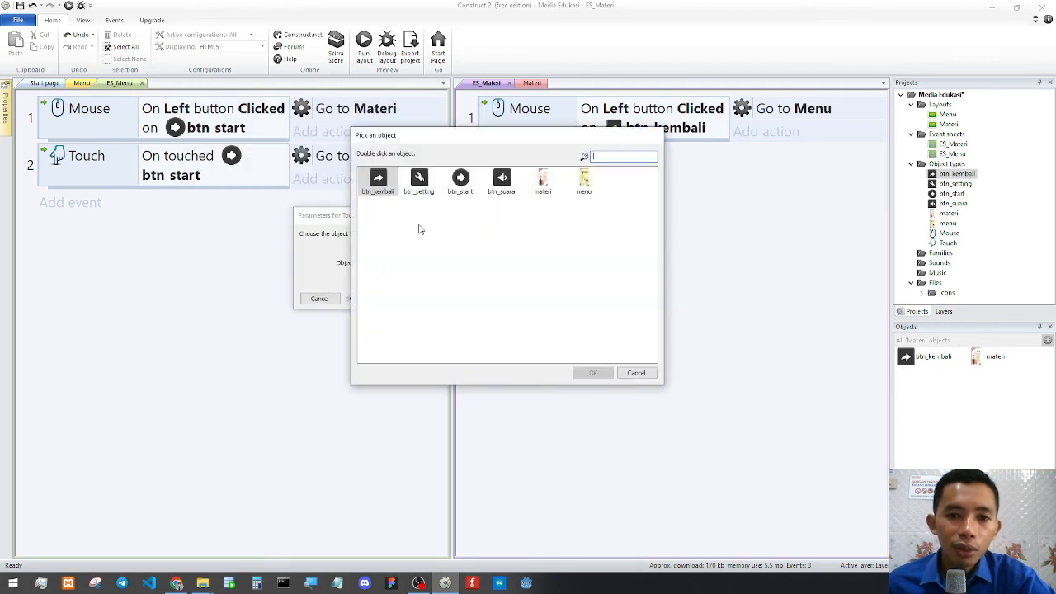
pyautogui.doubleClick(377, 182)
pyautogui.click(503, 309)
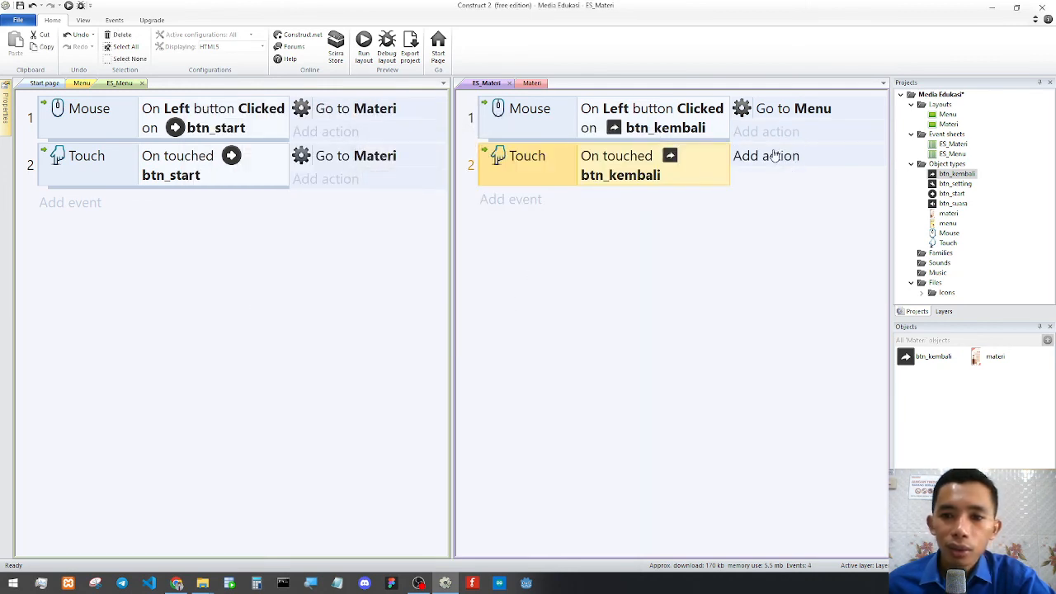
# Give the btn_kembali touch event in ES_Materi a System Go to layout action targeting Menu.
pyautogui.click(767, 156)
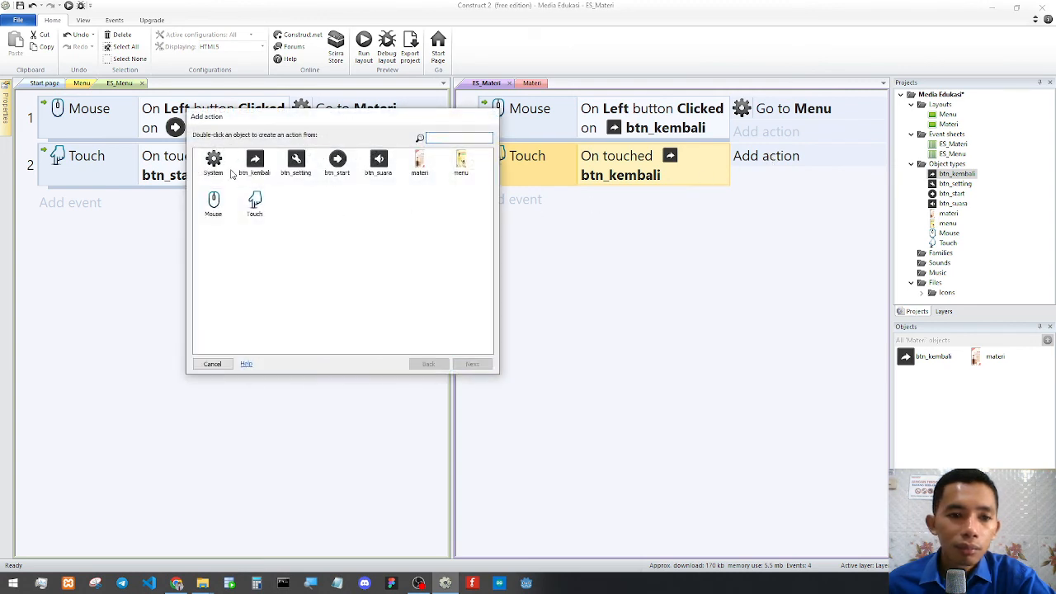
pyautogui.doubleClick(223, 169)
pyautogui.doubleClick(345, 208)
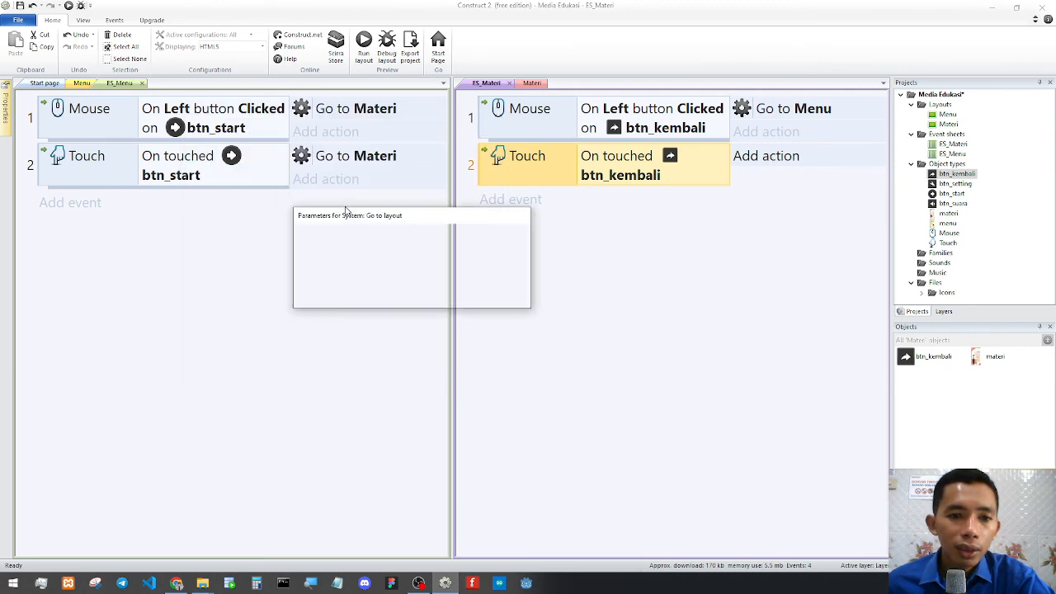
pyautogui.click(401, 263)
pyautogui.click(381, 284)
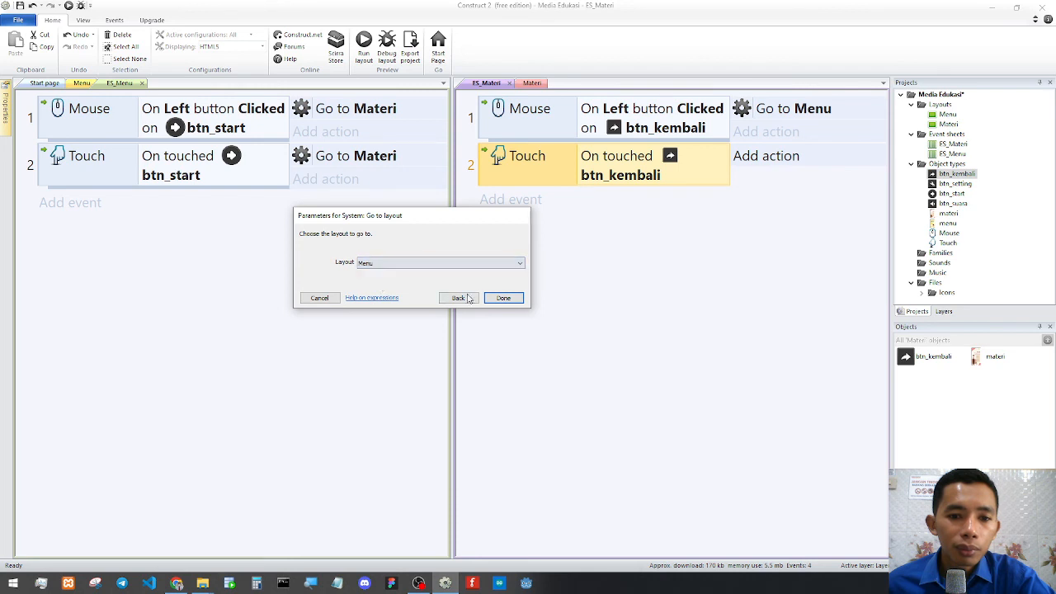
pyautogui.click(503, 298)
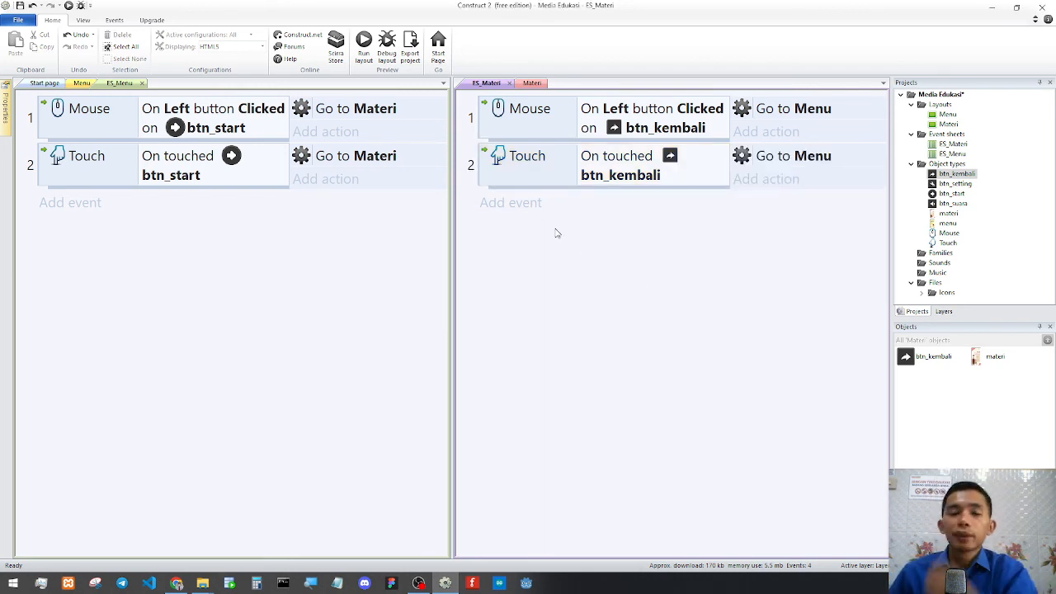
# Preview the Menu layout and test switching repeatedly between Menu and Materi with the start and back buttons.
pyautogui.click(81, 84)
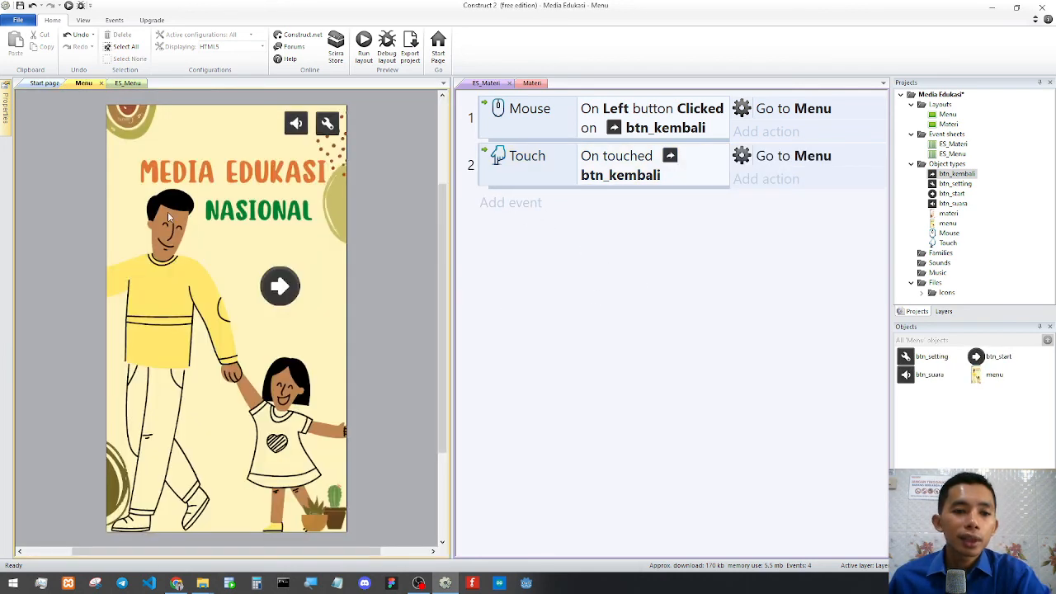
pyautogui.click(363, 41)
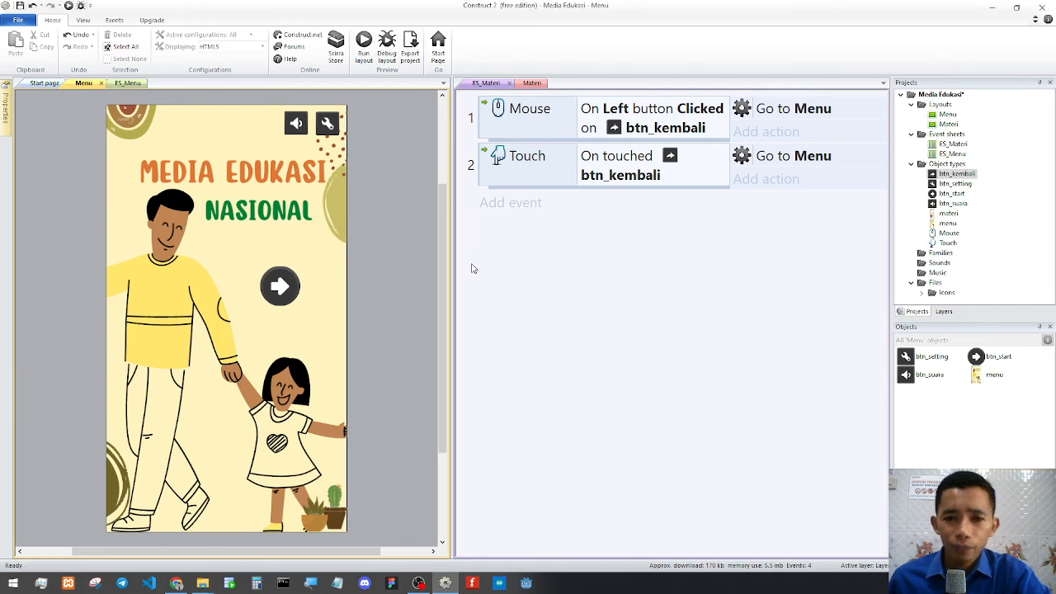
pyautogui.click(595, 258)
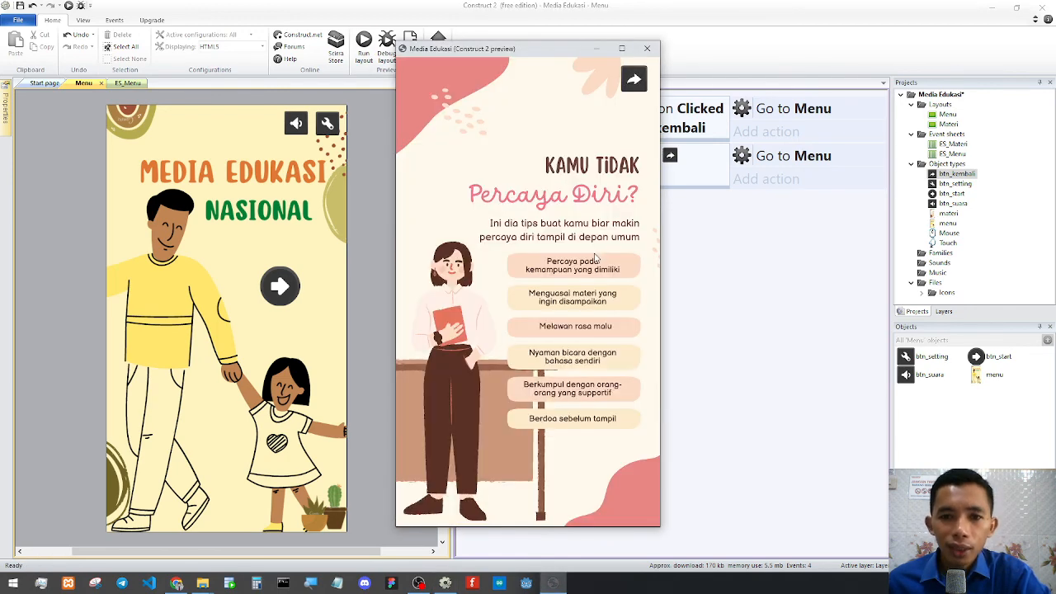
pyautogui.click(635, 81)
pyautogui.click(596, 262)
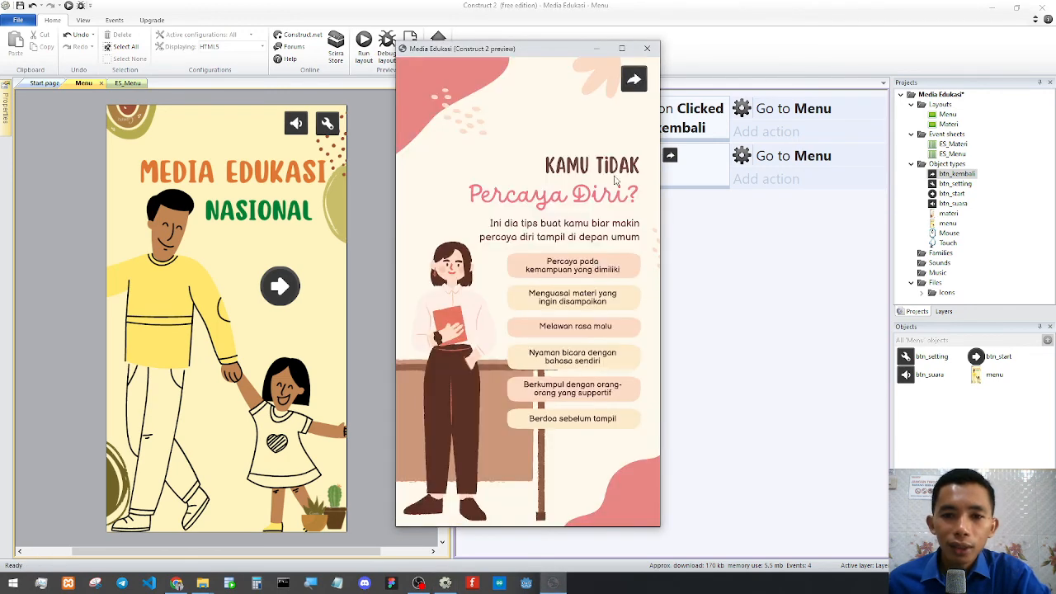
pyautogui.click(635, 83)
pyautogui.click(586, 266)
pyautogui.click(637, 84)
pyautogui.click(582, 258)
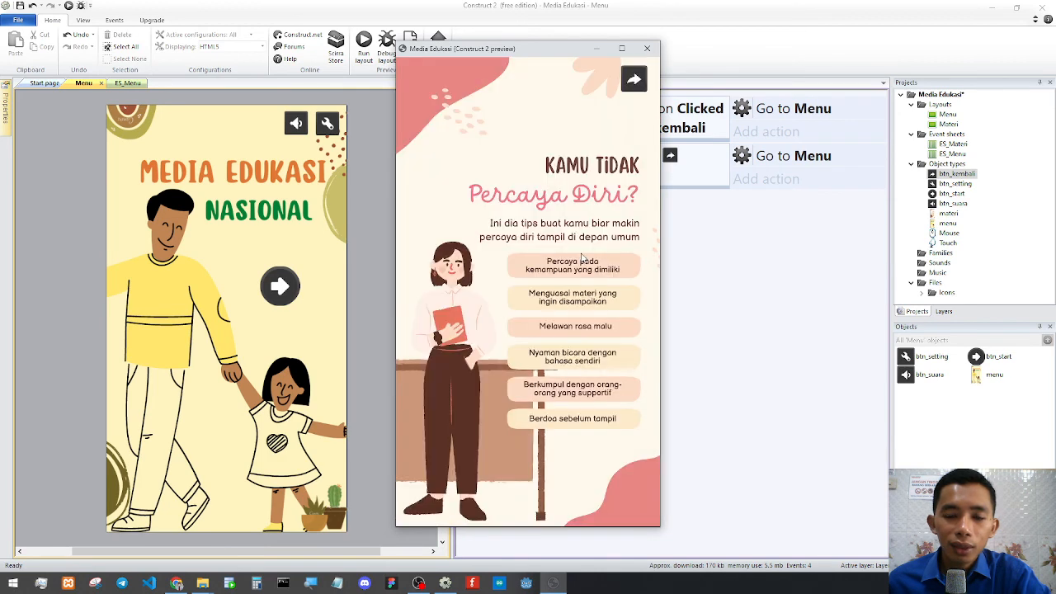
pyautogui.click(633, 82)
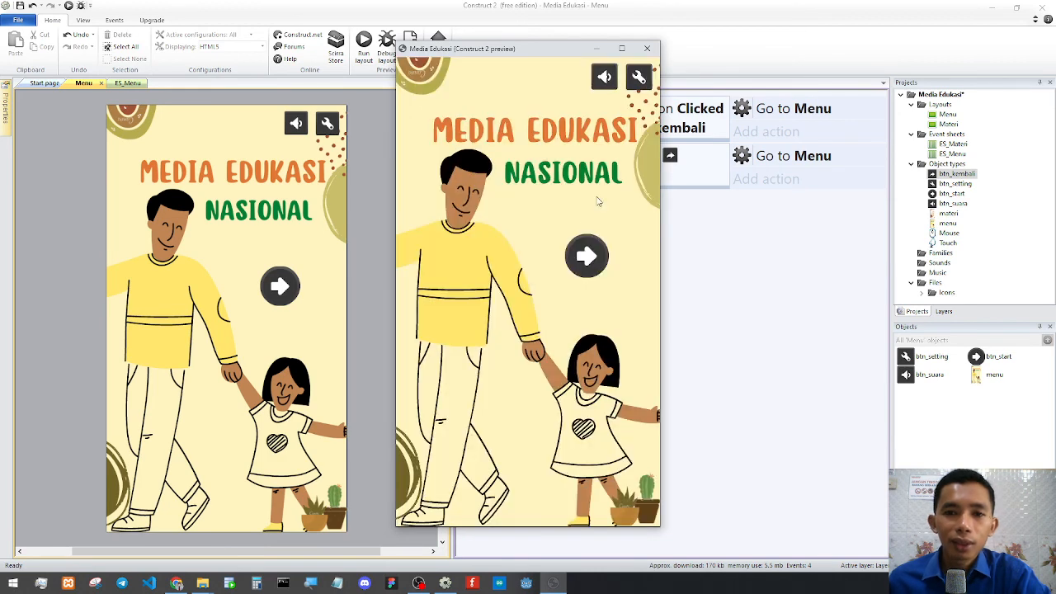
pyautogui.click(594, 255)
pyautogui.click(634, 82)
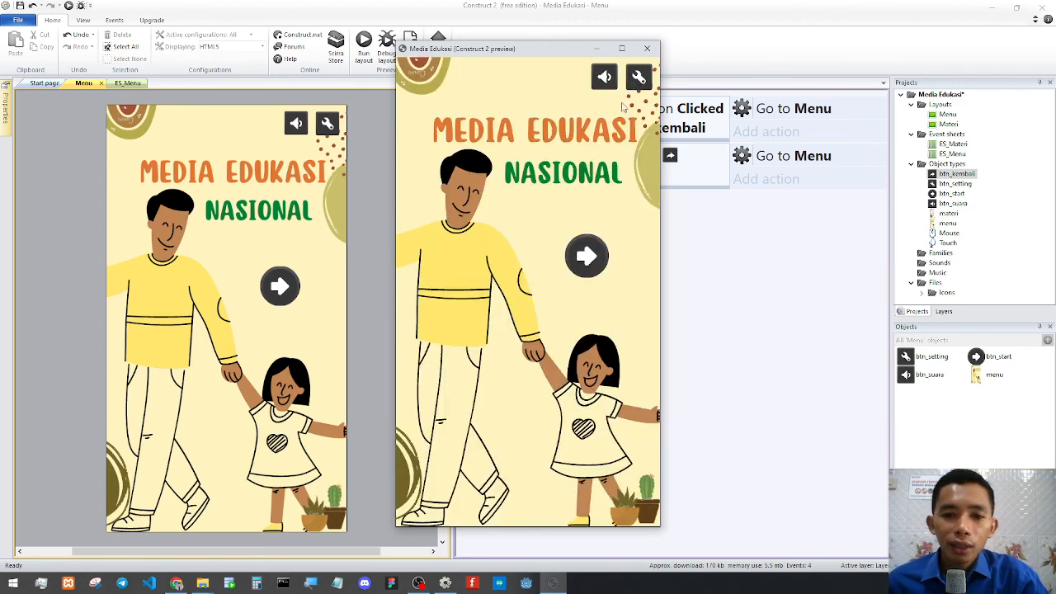
pyautogui.click(588, 257)
pyautogui.click(635, 81)
pyautogui.click(589, 266)
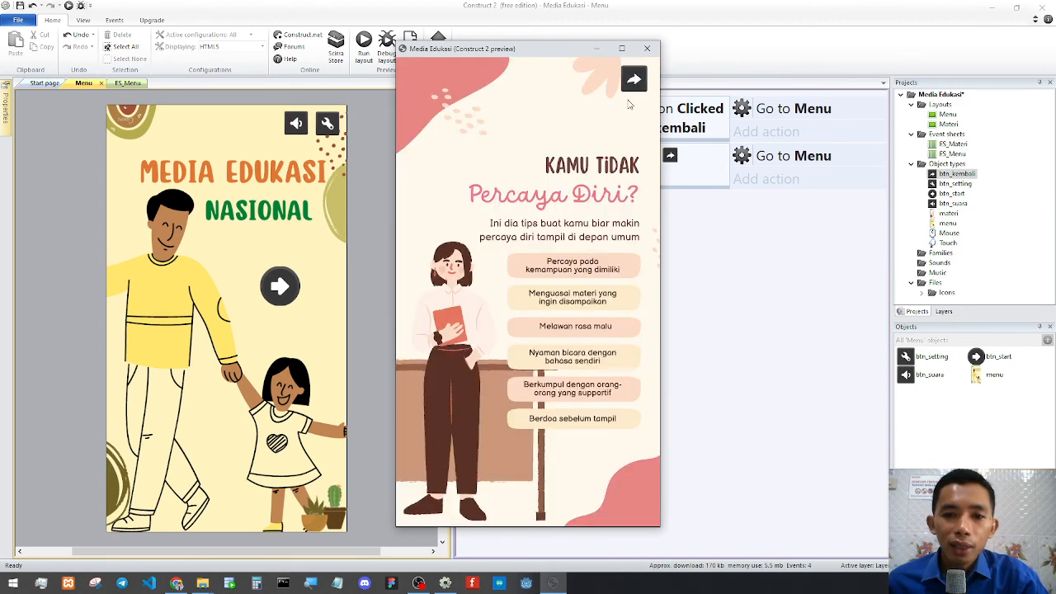
pyautogui.click(635, 81)
pyautogui.click(589, 252)
pyautogui.click(635, 80)
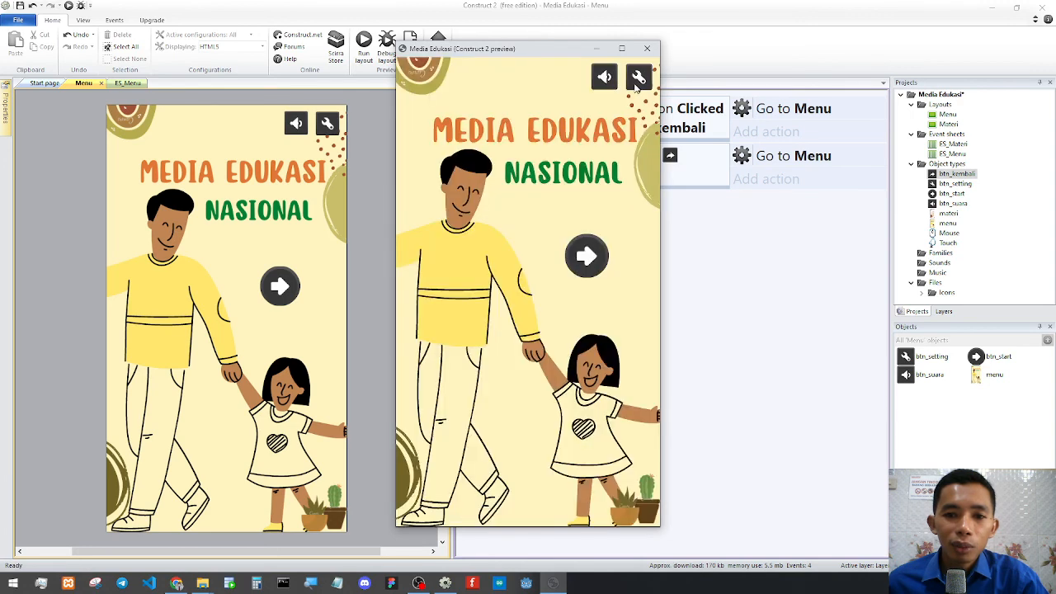